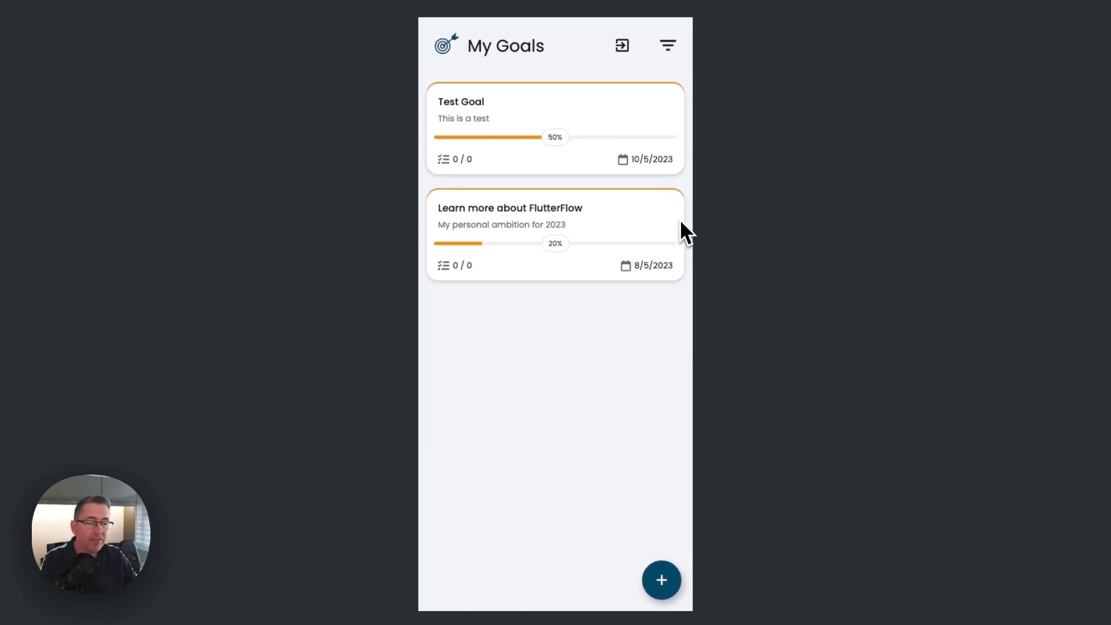
# Step: Preview the archived goals by switching Show archived on and off in the My Goals filter section, and close the section
pyautogui.click(668, 46)
pyautogui.click(520, 93)
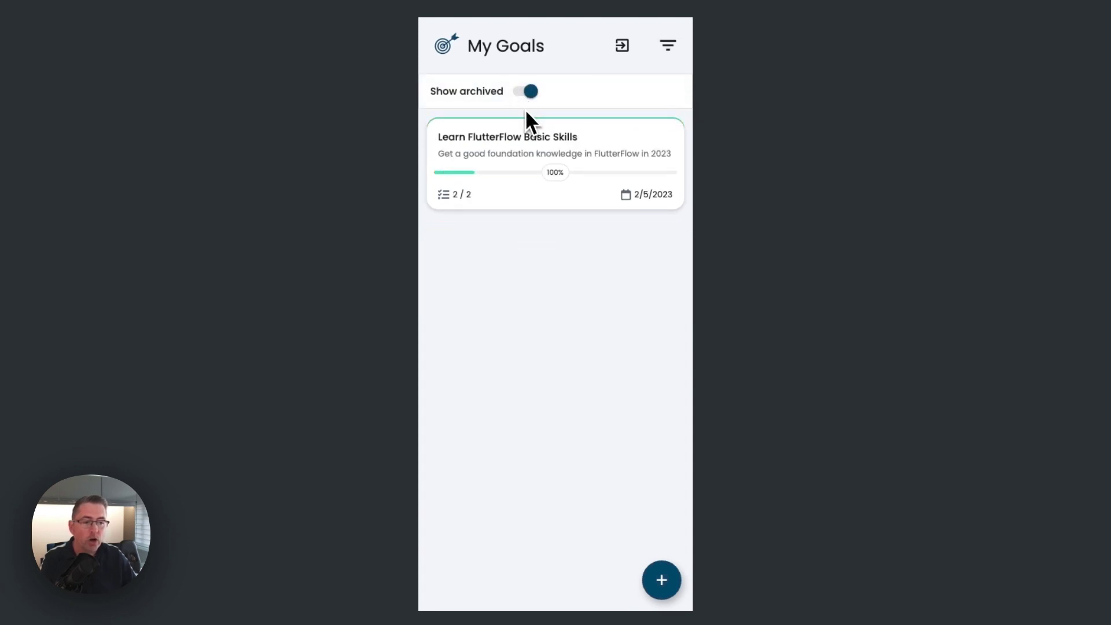
pyautogui.click(531, 97)
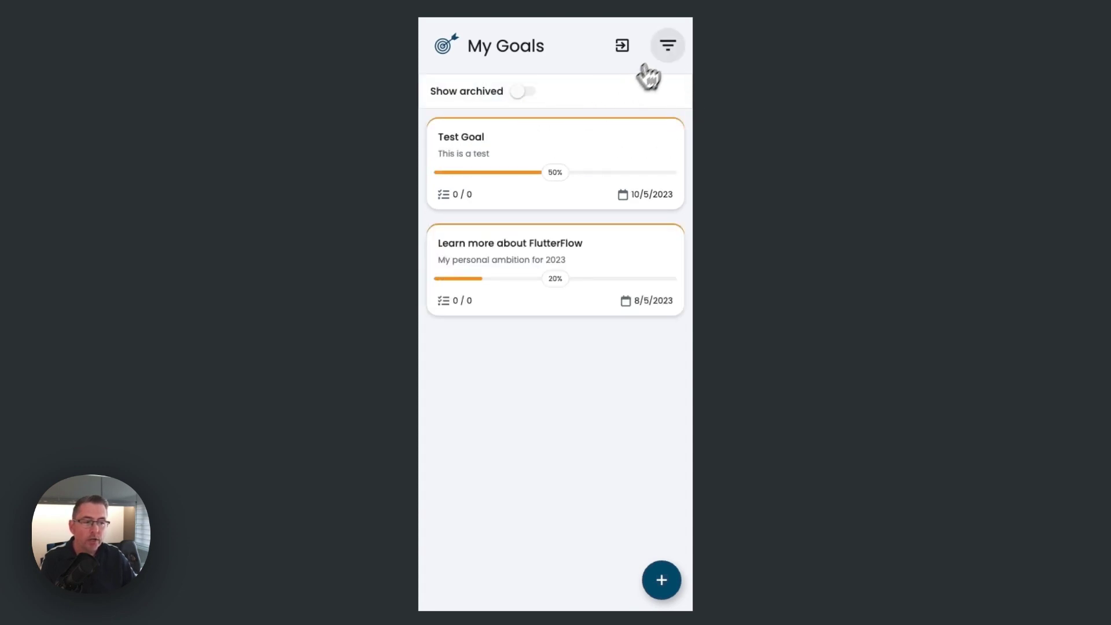
pyautogui.click(668, 47)
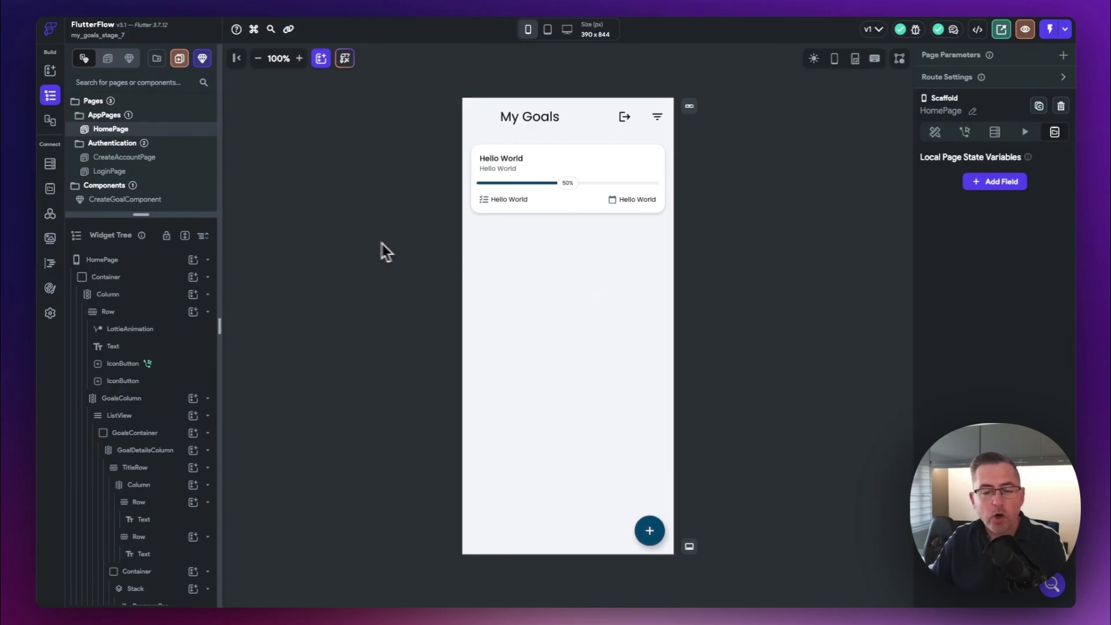
# Step: Create a non-persisted Boolean app state variable named showArchived
pyautogui.click(51, 197)
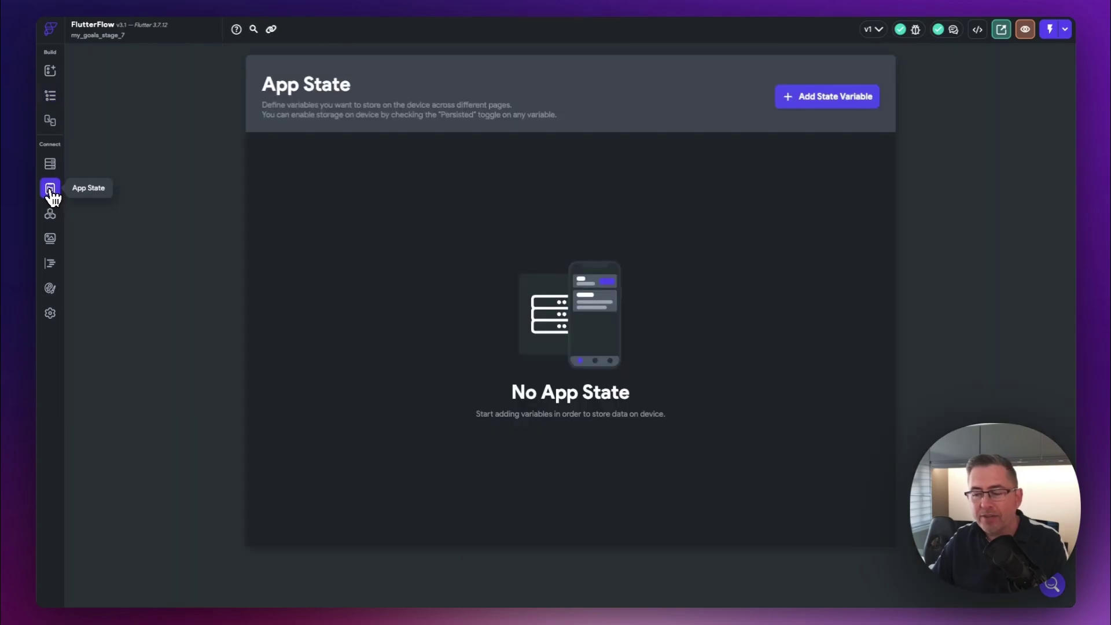
pyautogui.click(824, 101)
pyautogui.write('show')
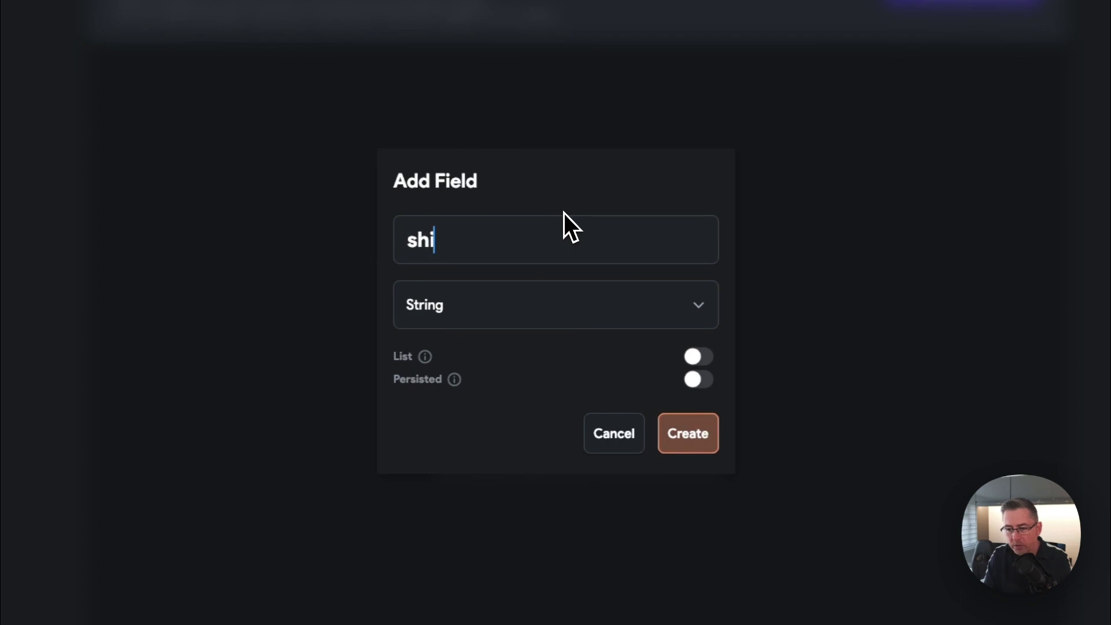
pyautogui.write('Archived')
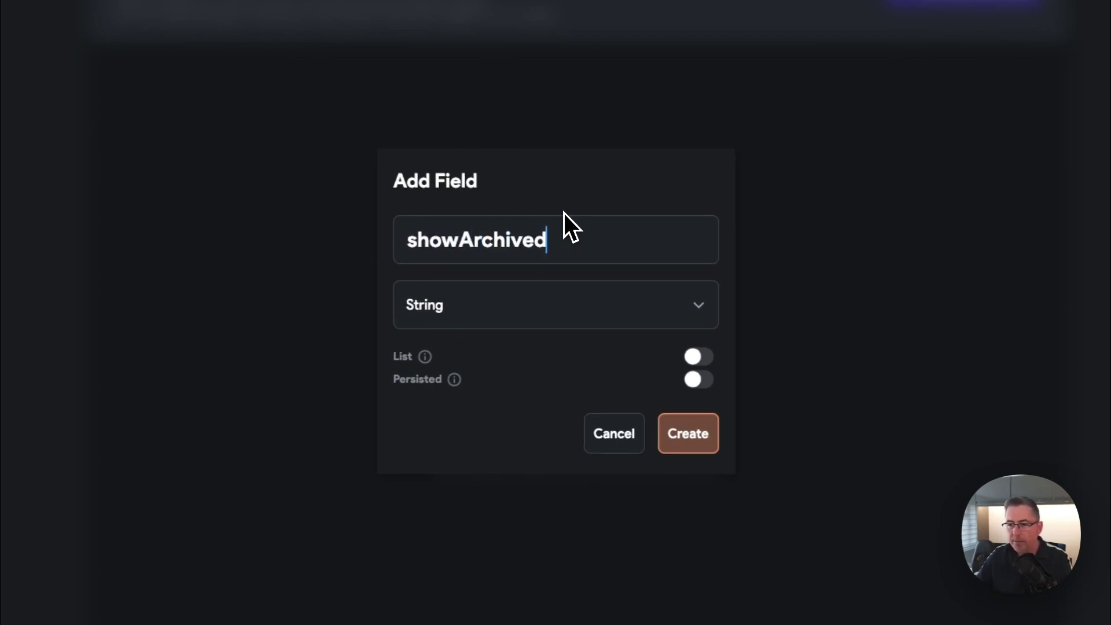
pyautogui.click(570, 315)
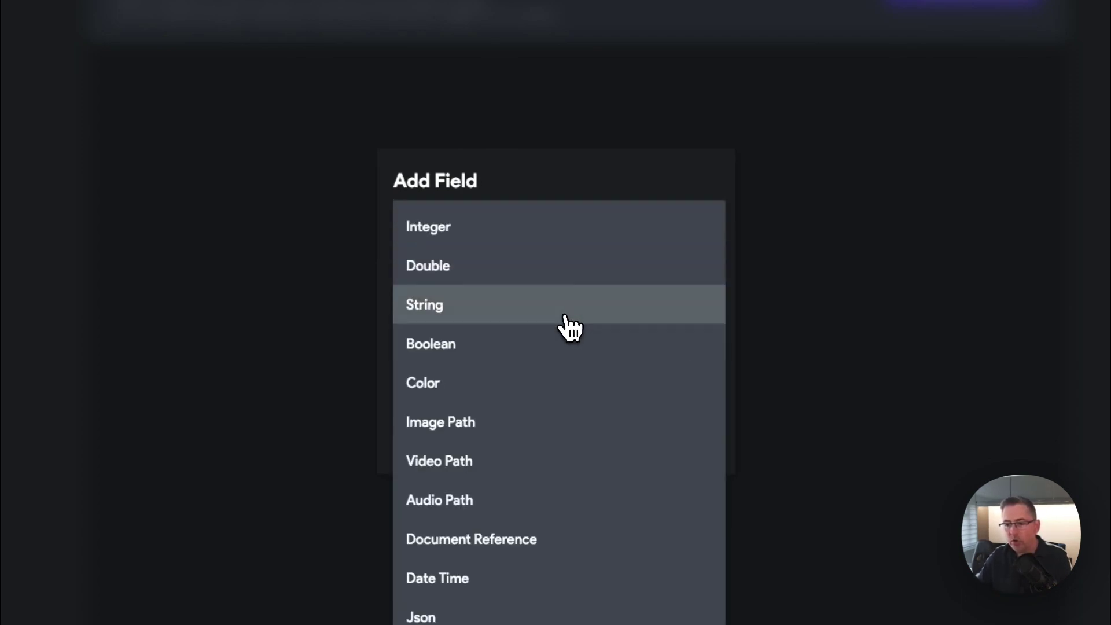
pyautogui.click(485, 345)
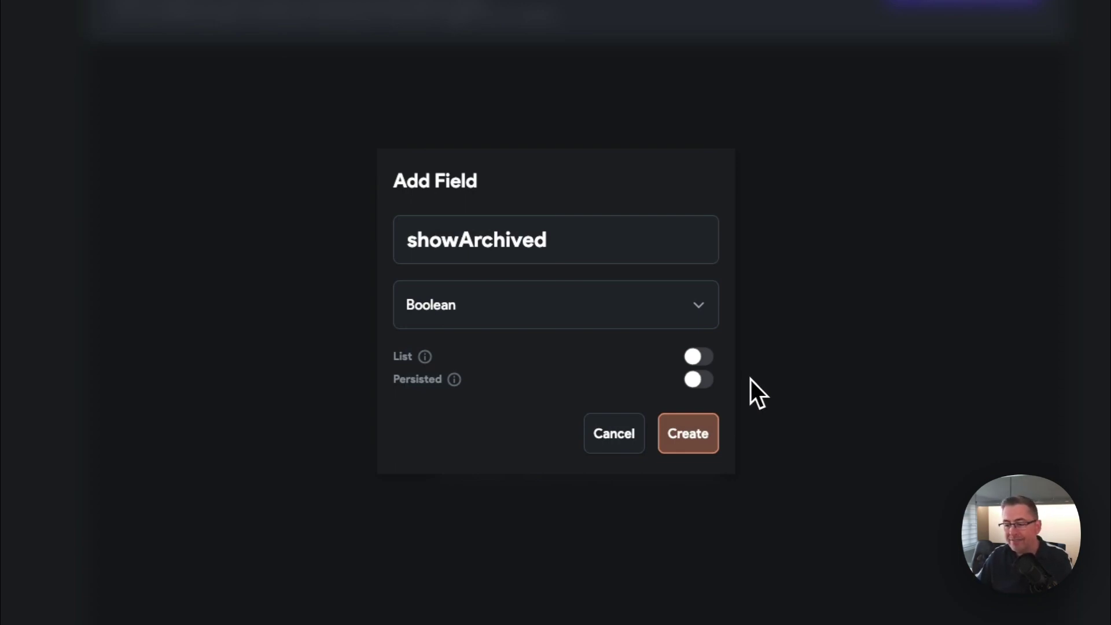
pyautogui.click(688, 435)
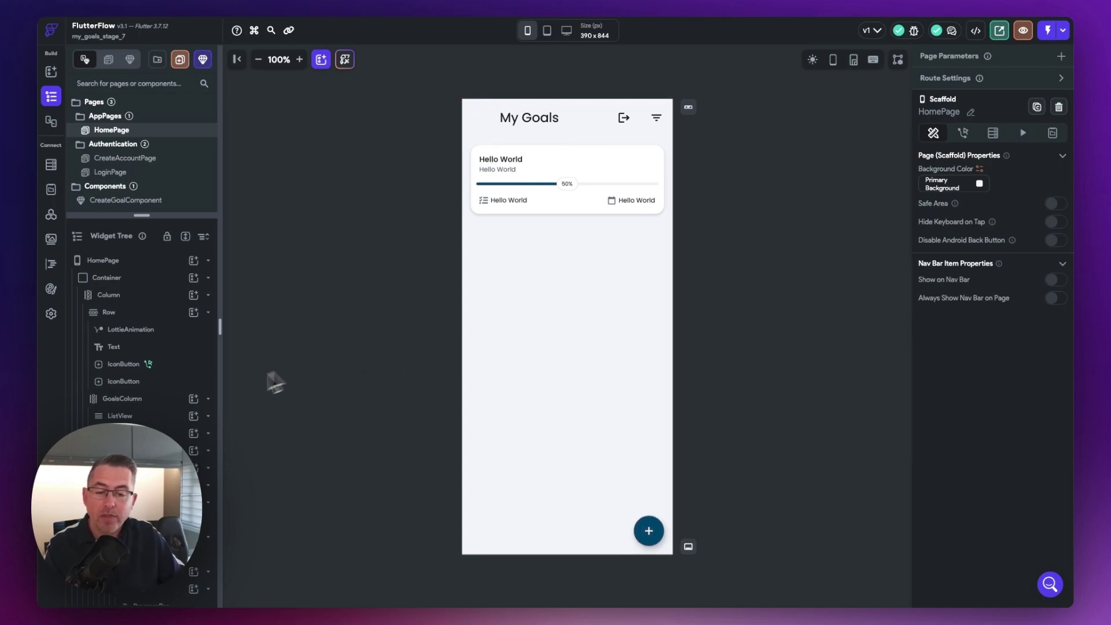
# Step: Add a Supabase backend query to the HomePage's ListView, using the goals table and returning a List of Rows
pyautogui.click(124, 418)
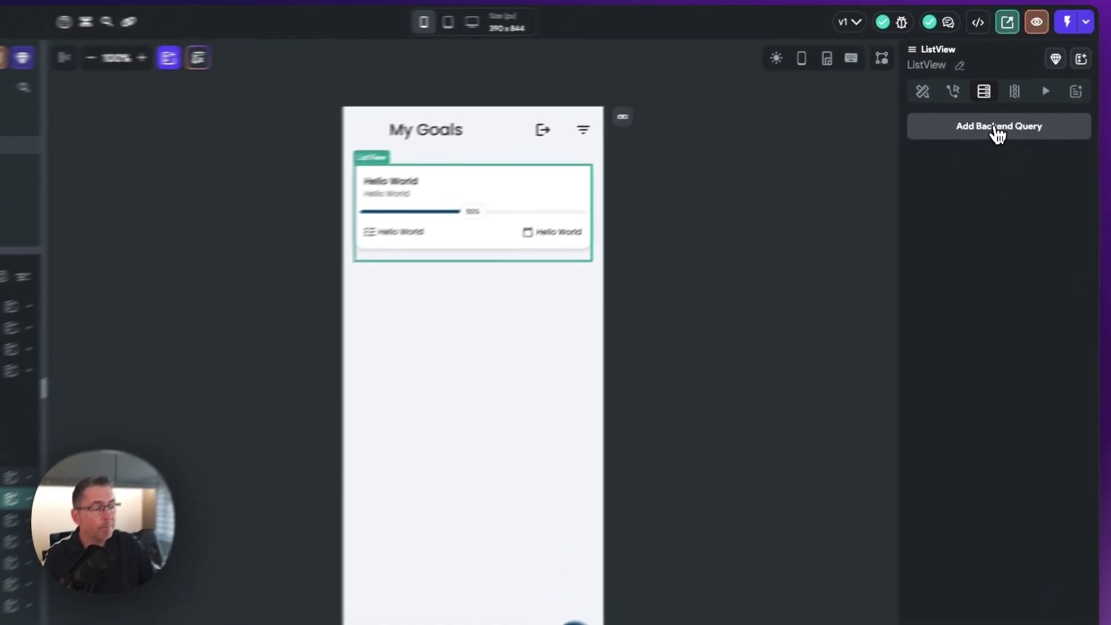
pyautogui.click(998, 134)
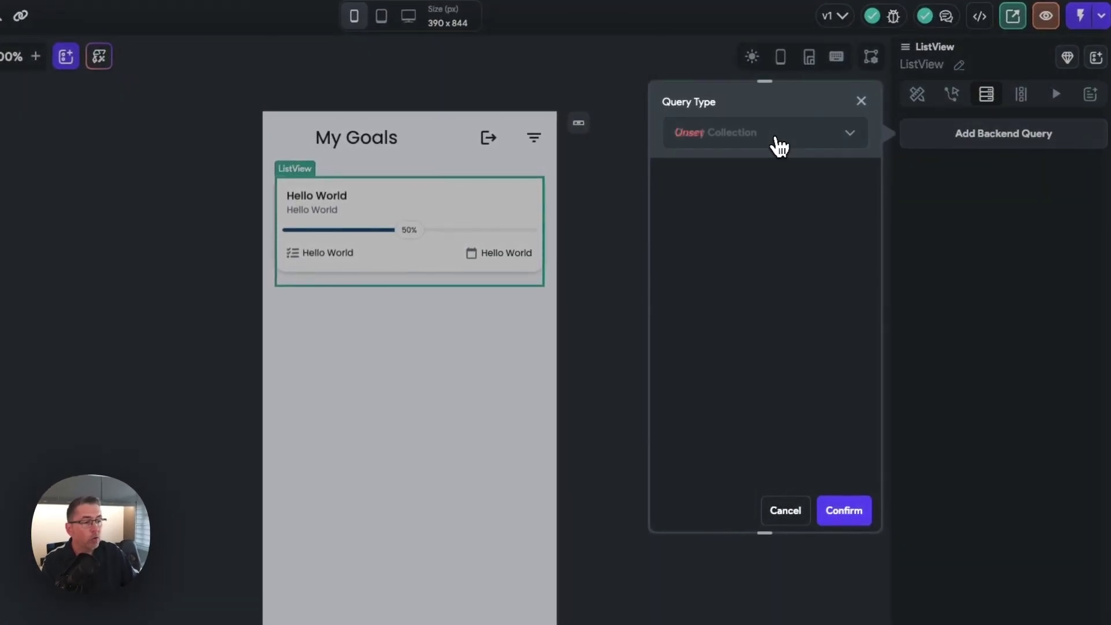
pyautogui.click(775, 142)
pyautogui.click(758, 242)
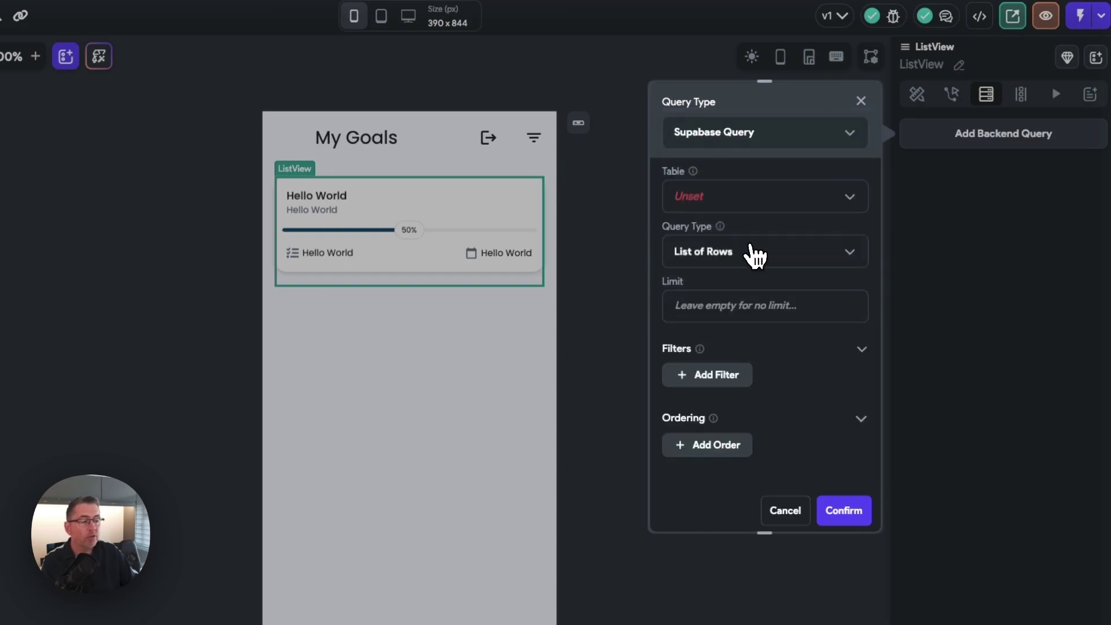
pyautogui.click(700, 200)
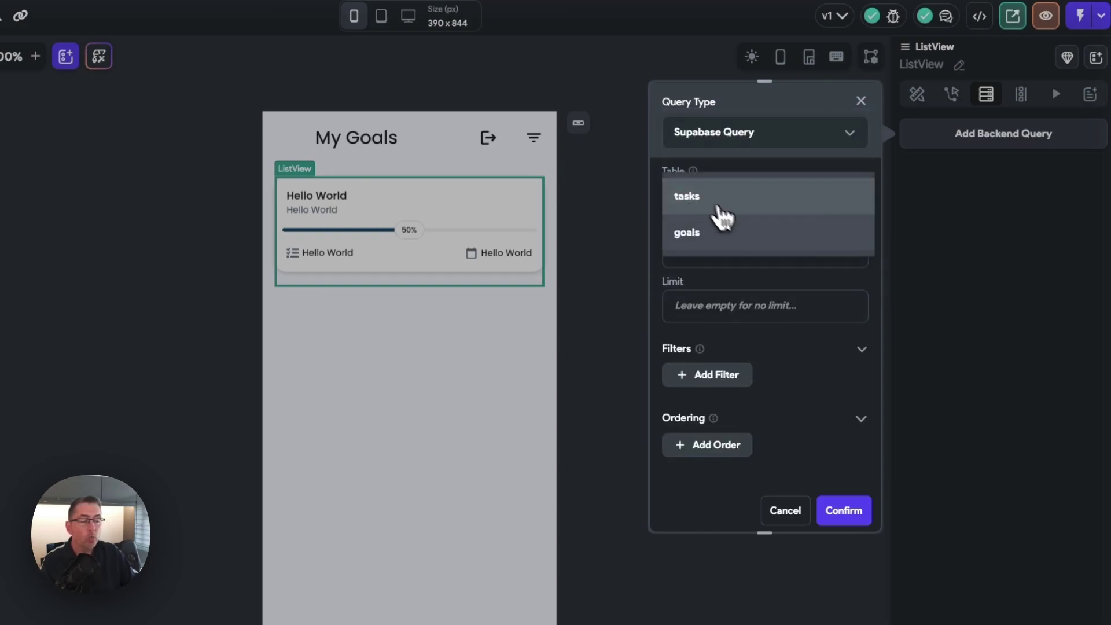
pyautogui.click(709, 237)
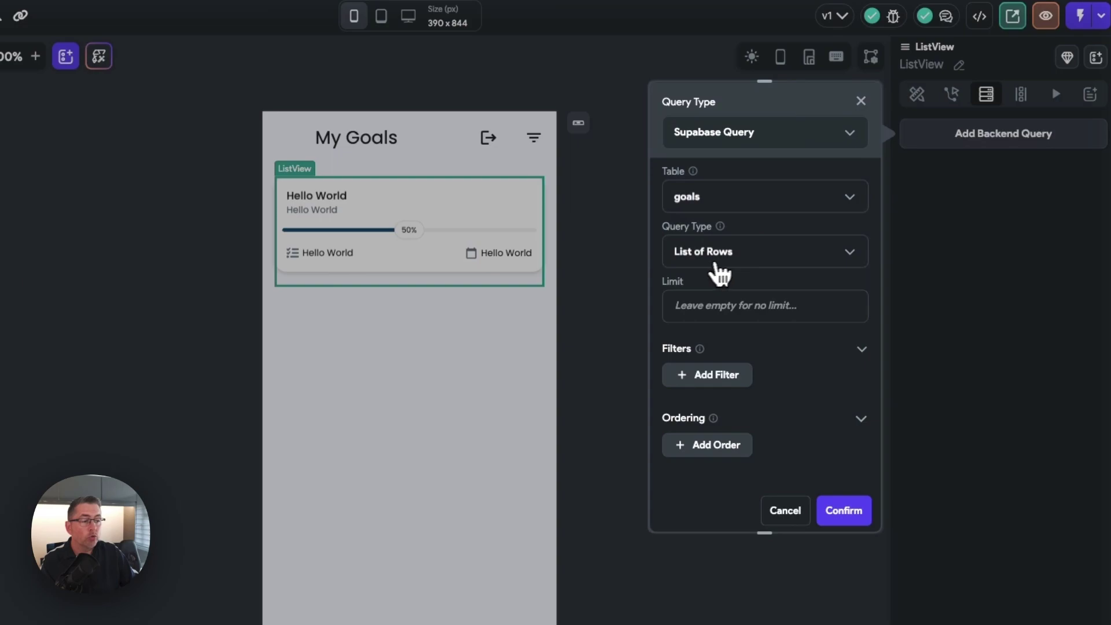
pyautogui.click(736, 259)
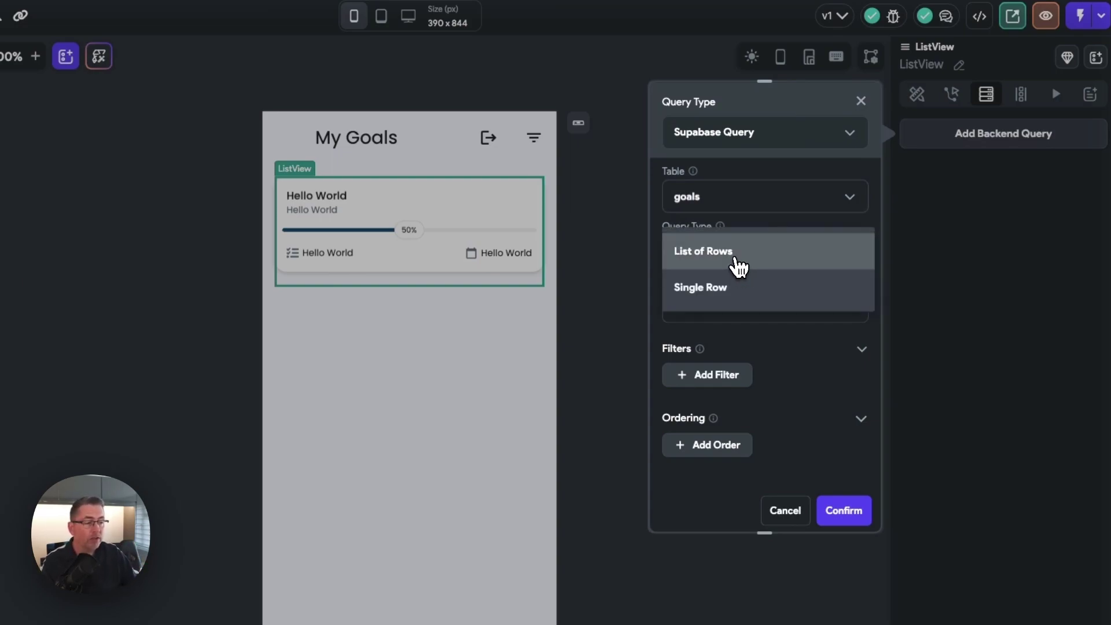
pyautogui.click(738, 266)
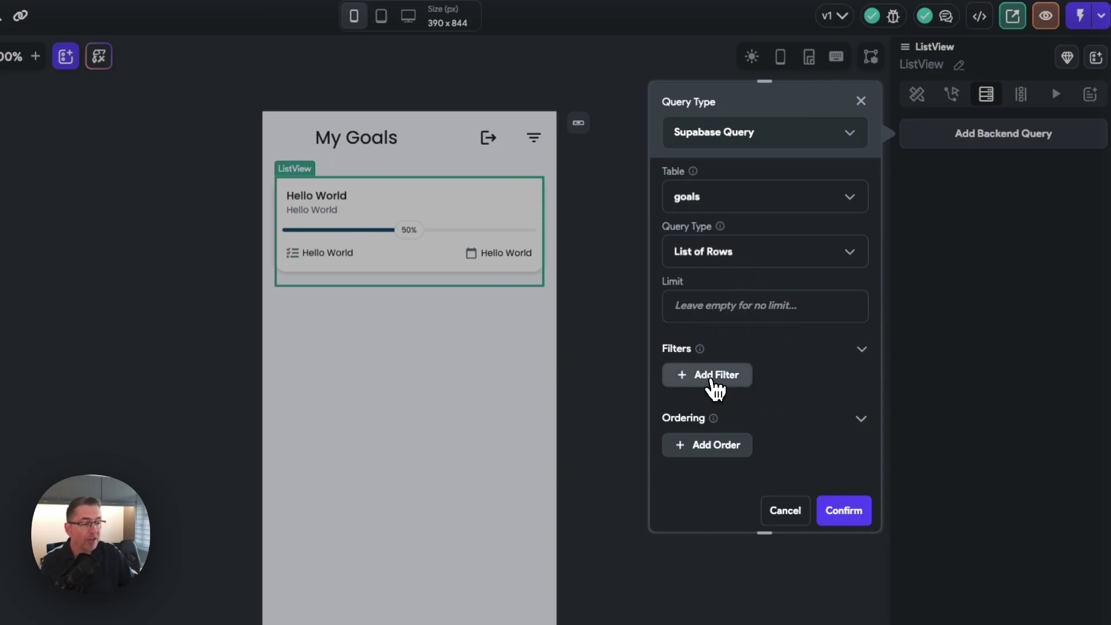
# Step: Add a query filter where the archived field is Equal To the showArchived app state variable
pyautogui.click(713, 377)
pyautogui.scroll(-2, 749, 370)
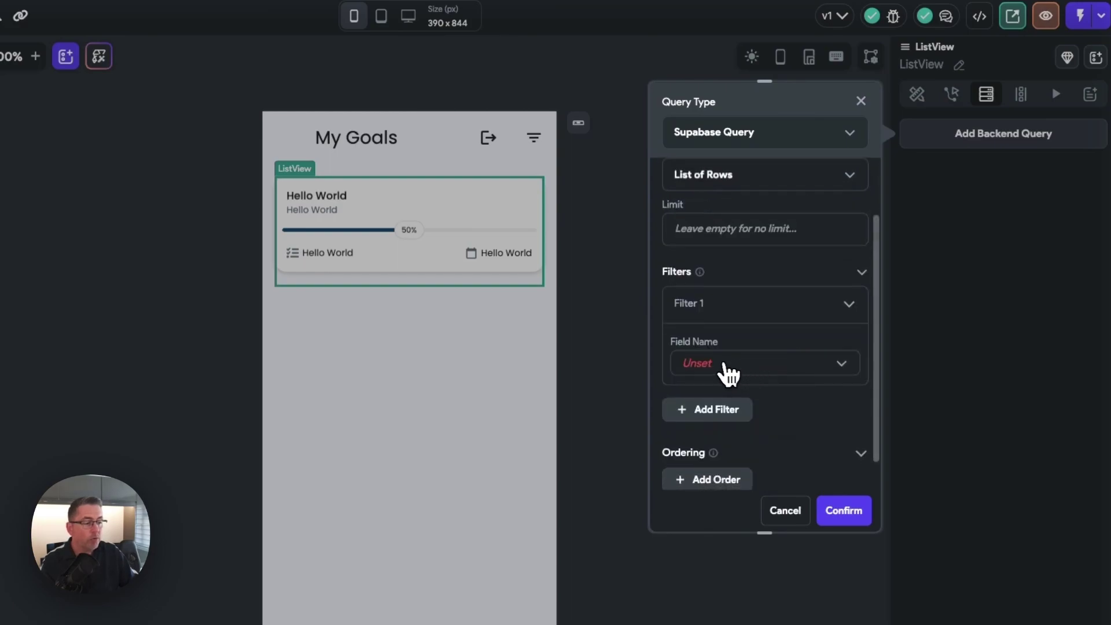
pyautogui.click(723, 365)
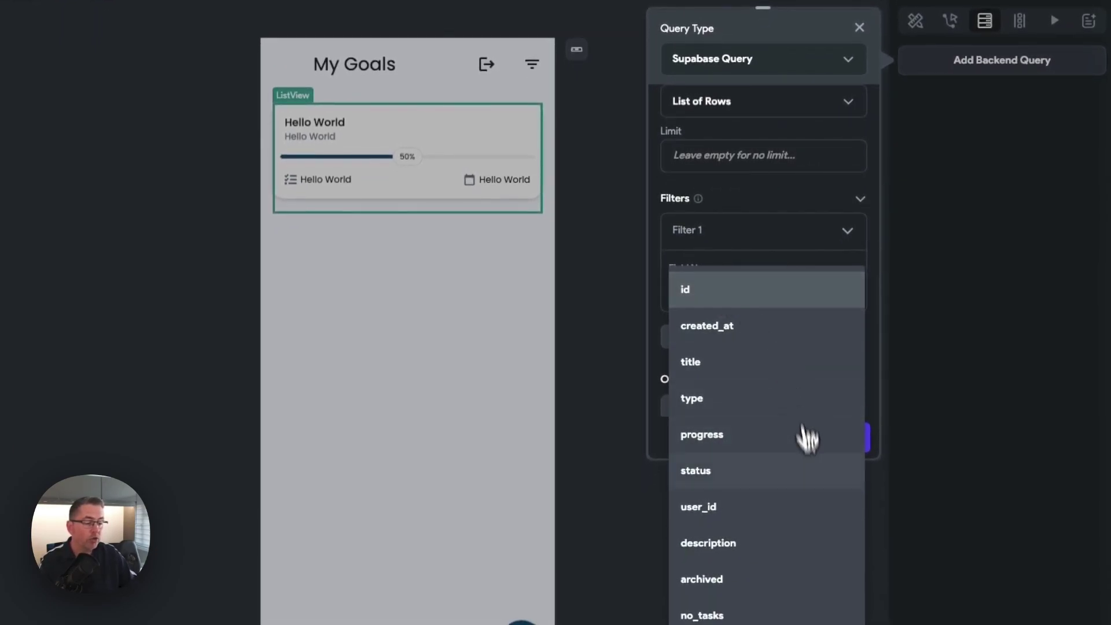
pyautogui.click(714, 577)
pyautogui.scroll(-2, 768, 338)
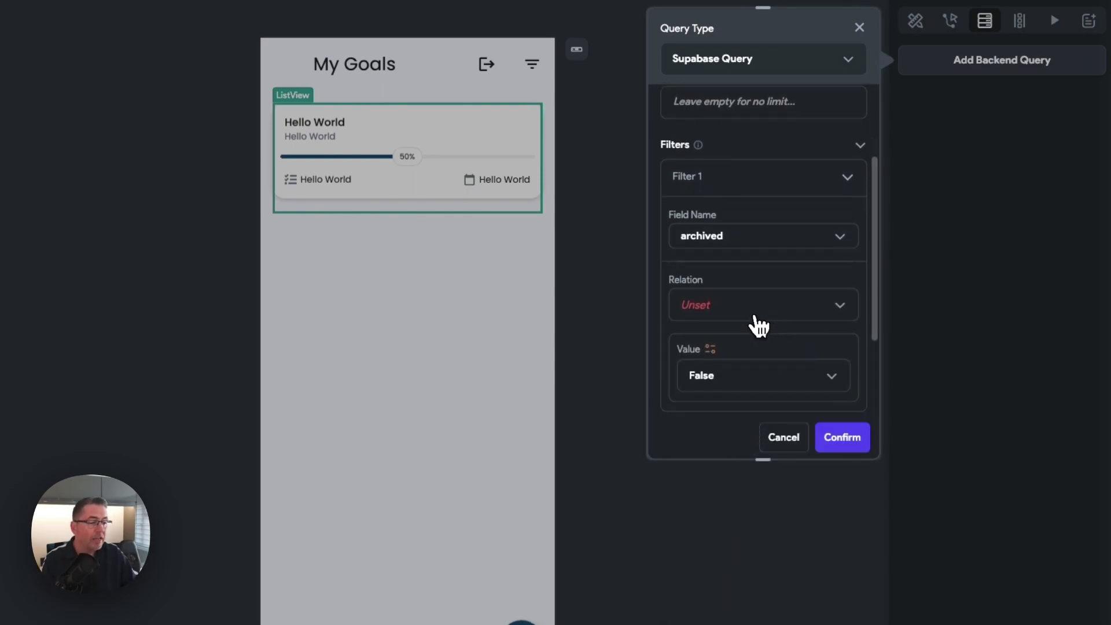
pyautogui.click(754, 314)
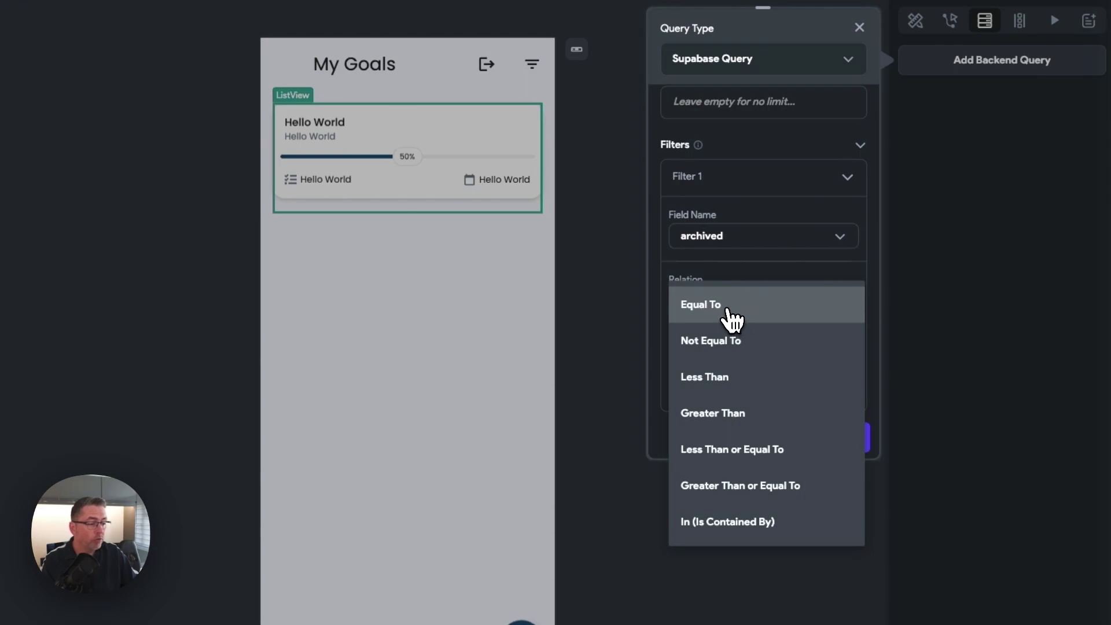
pyautogui.click(730, 313)
pyautogui.scroll(-1, 764, 347)
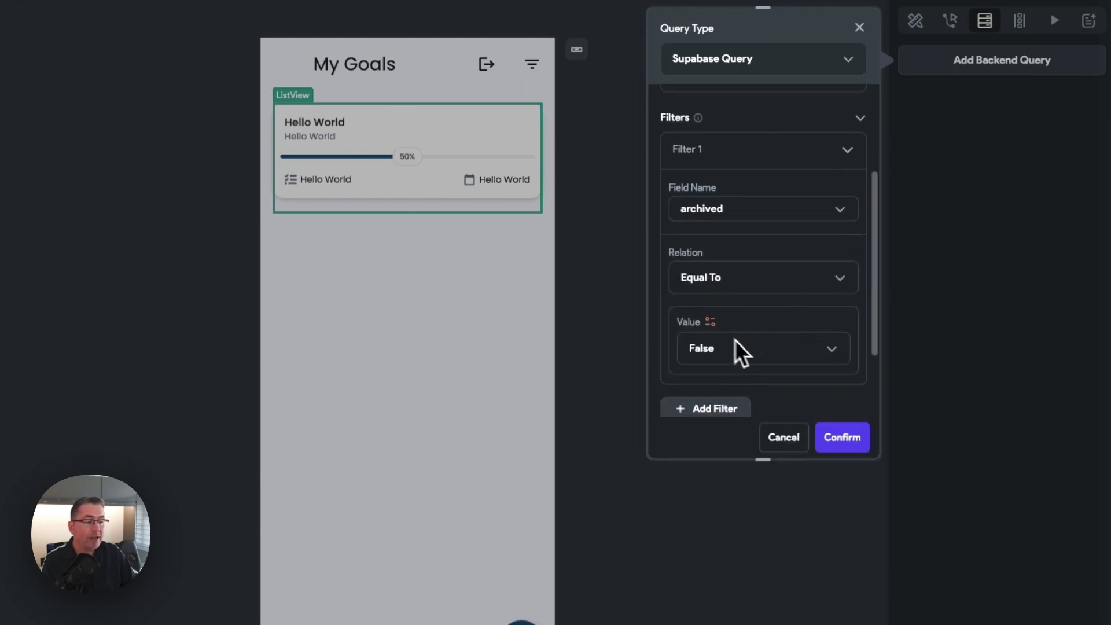
pyautogui.click(711, 324)
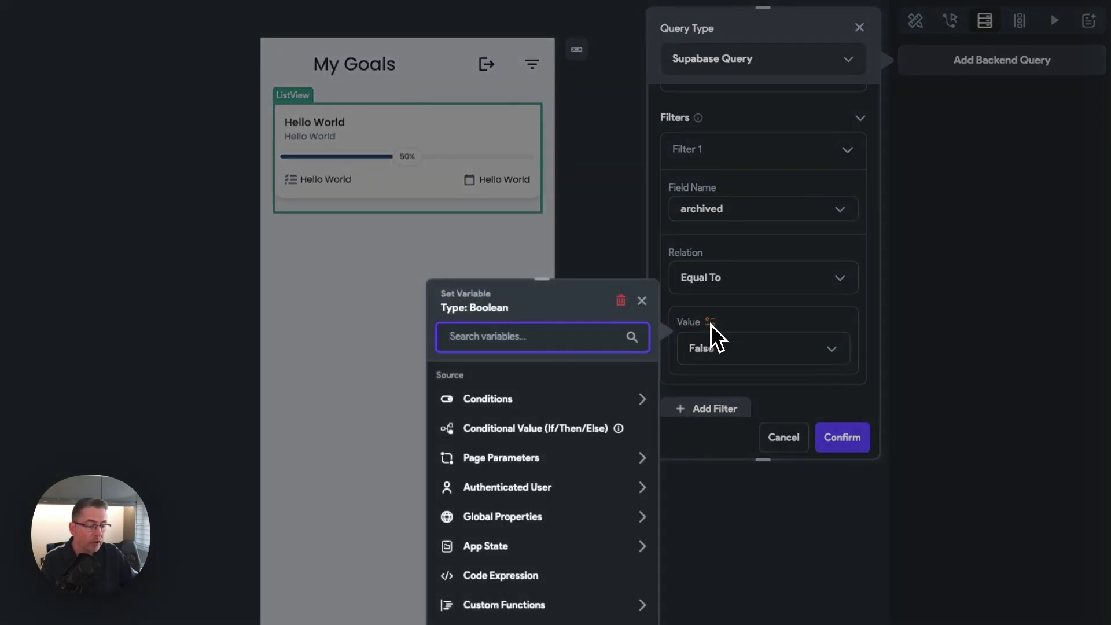
pyautogui.click(487, 547)
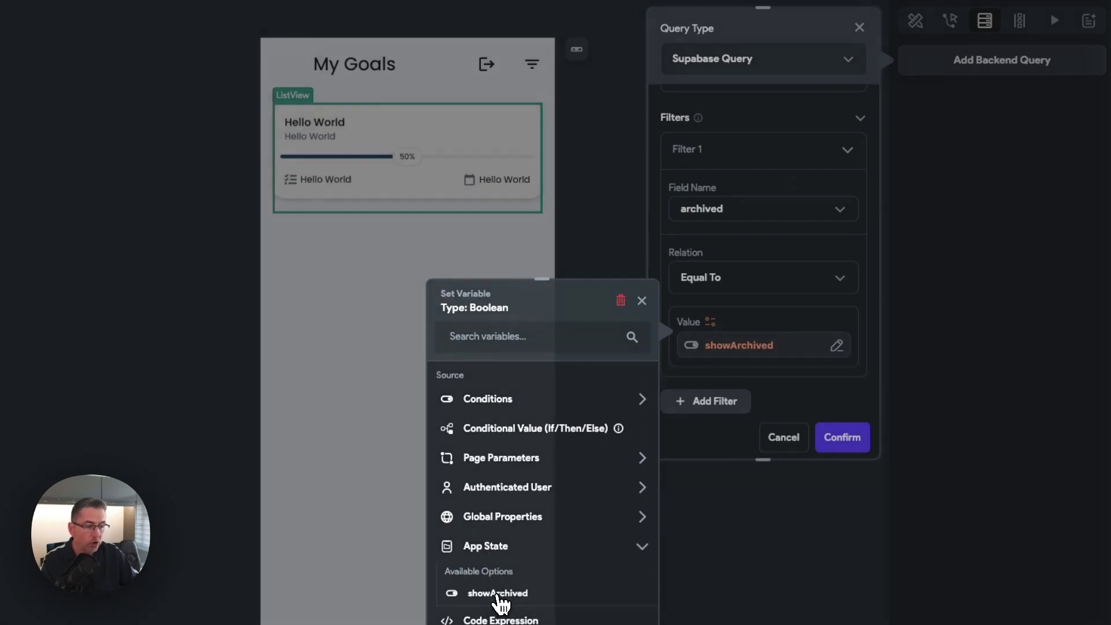
pyautogui.click(498, 595)
# Step: Order the query results by created_at in Decreasing order and confirm the ListView's backend query
pyautogui.scroll(-1, 815, 277)
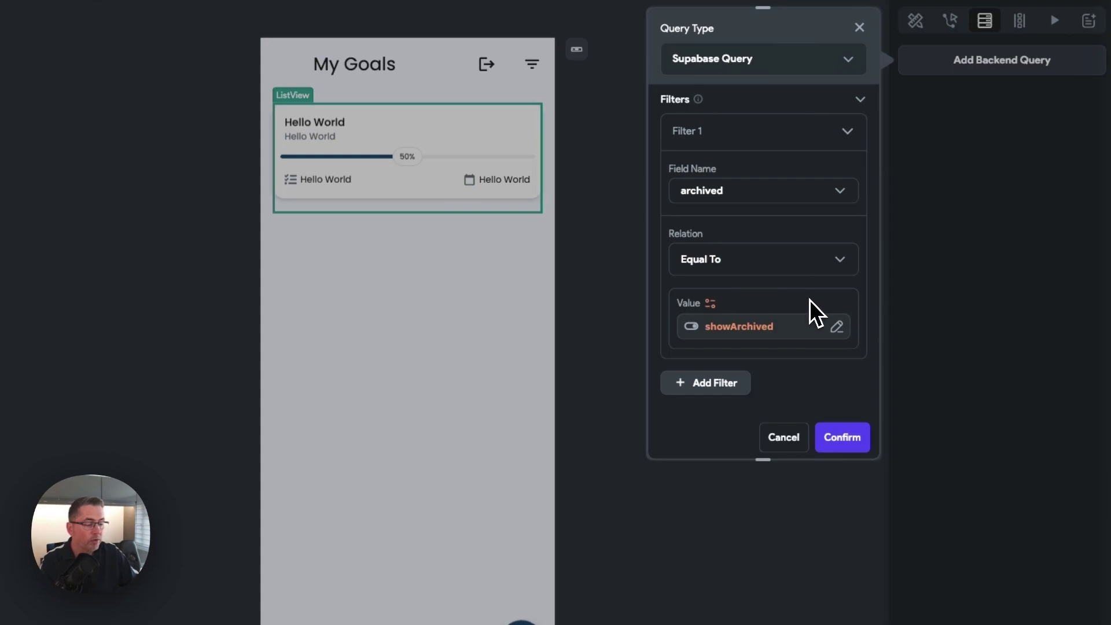
pyautogui.scroll(-2, 810, 300)
pyautogui.scroll(-2, 774, 291)
pyautogui.scroll(3, 774, 290)
pyautogui.scroll(-2, 807, 348)
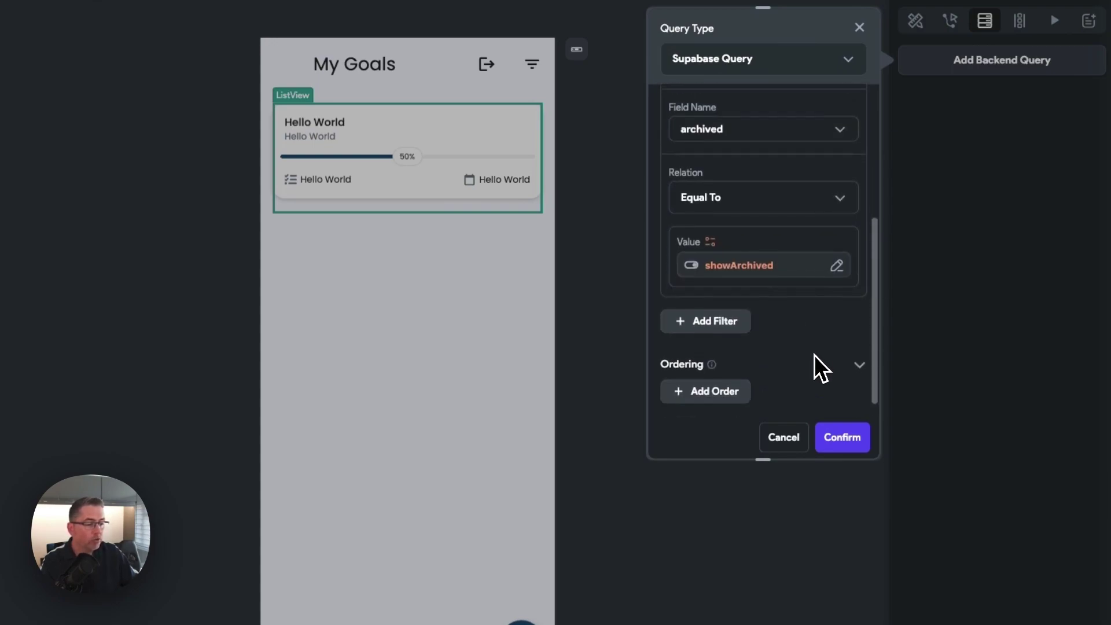
pyautogui.scroll(-1, 817, 370)
pyautogui.click(710, 375)
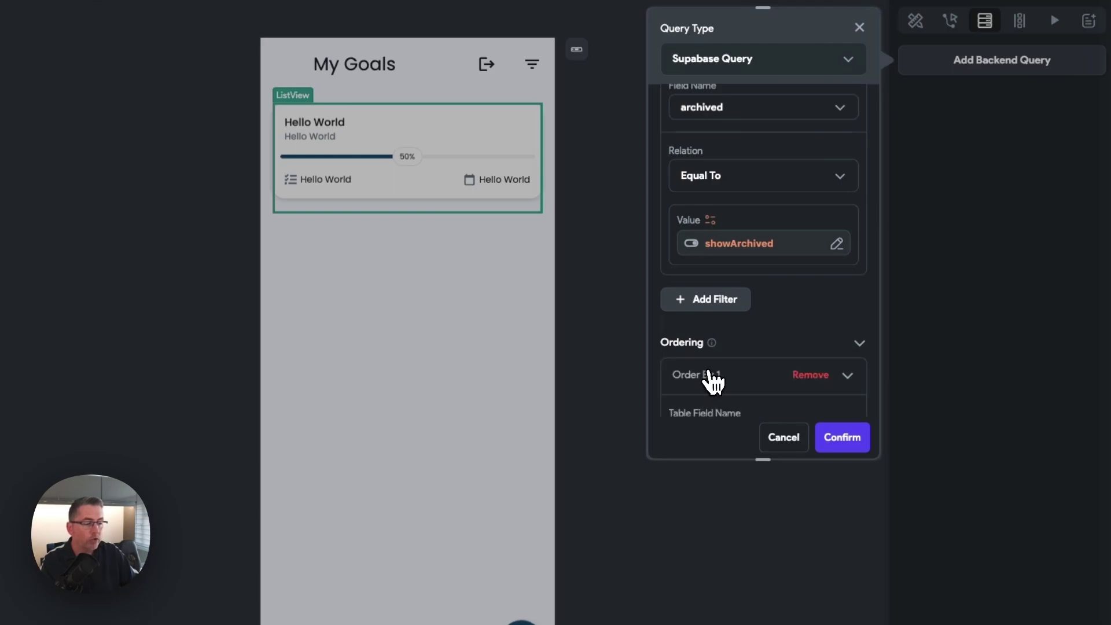
pyautogui.scroll(-5, 773, 342)
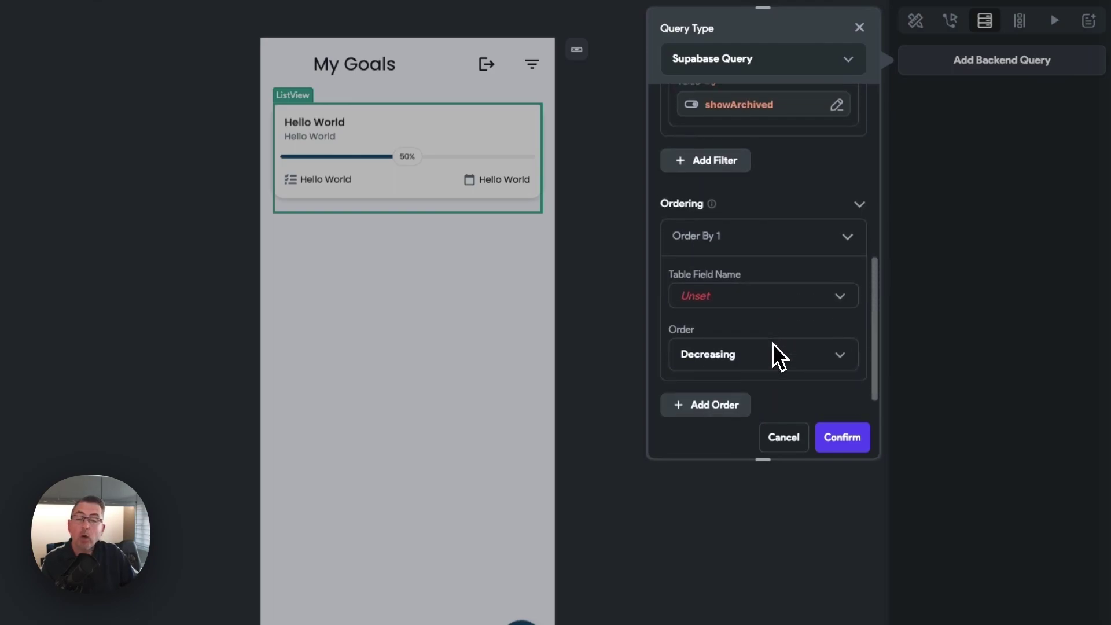
pyautogui.scroll(-1, 773, 342)
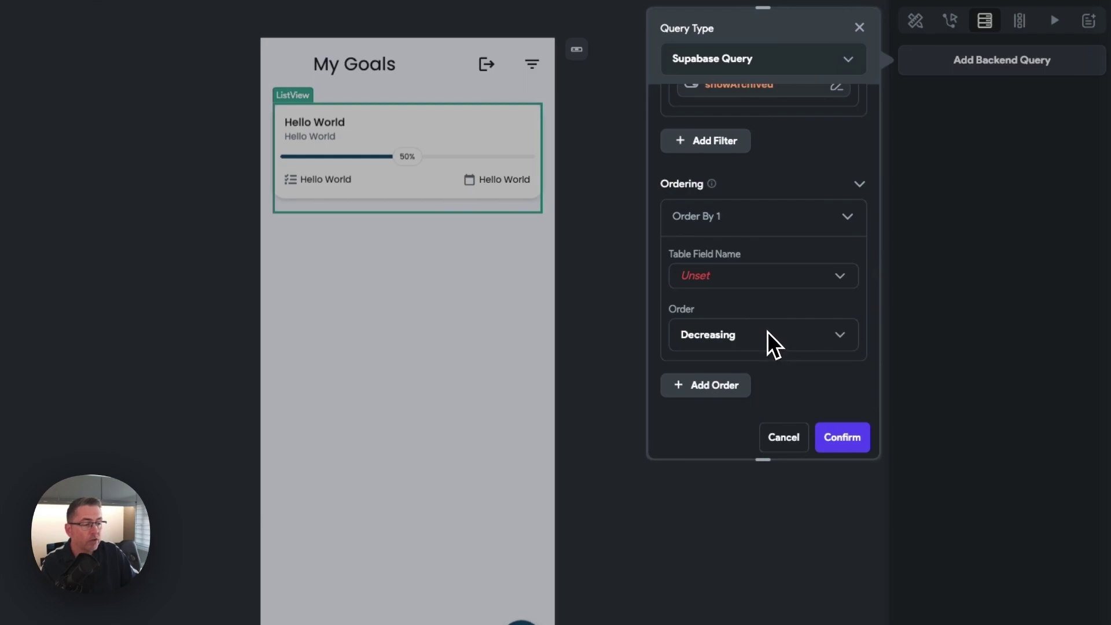
pyautogui.click(840, 282)
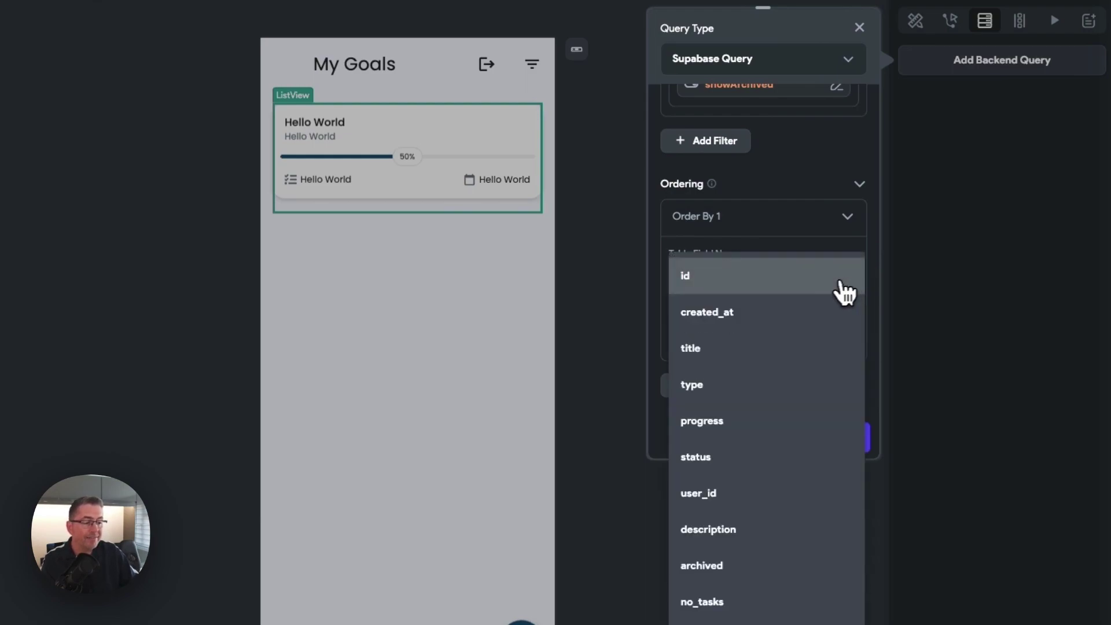
pyautogui.click(725, 315)
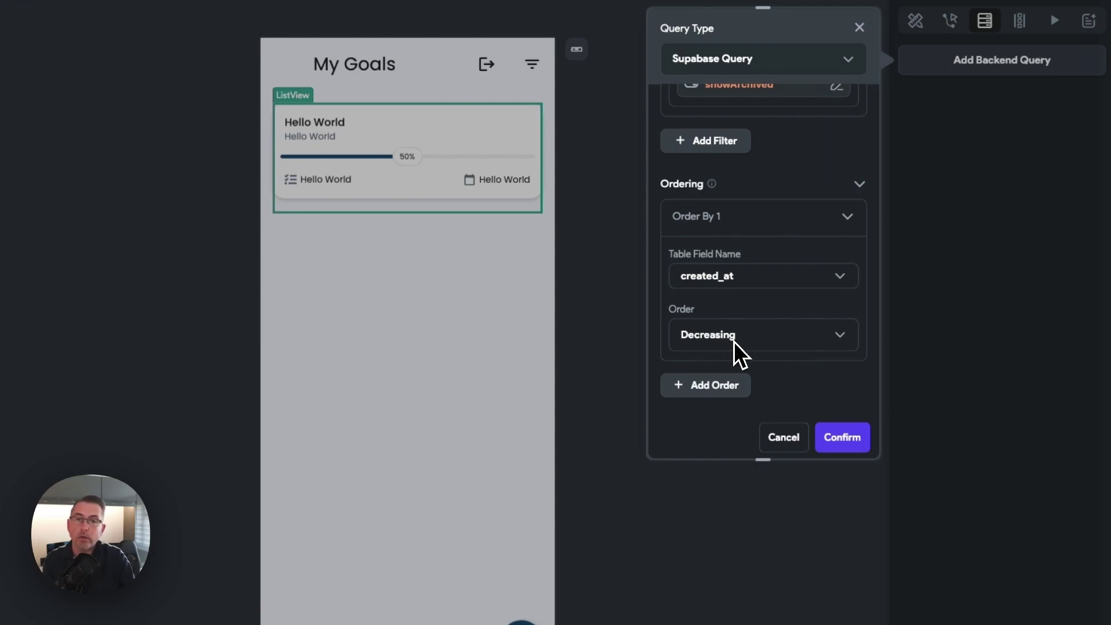
pyautogui.scroll(-1, 712, 344)
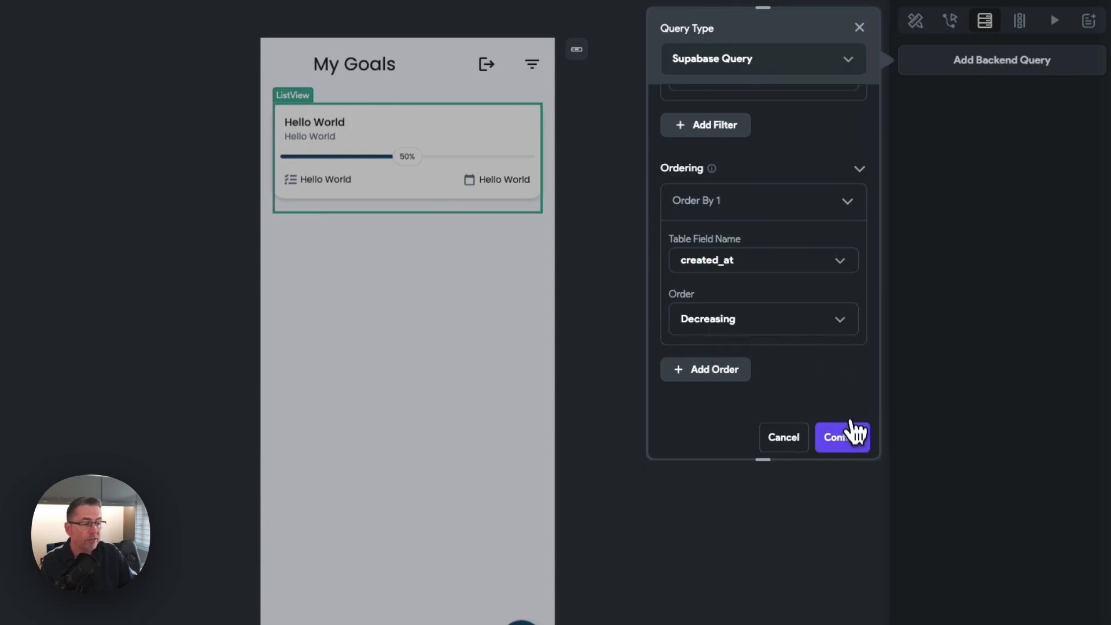
pyautogui.click(842, 442)
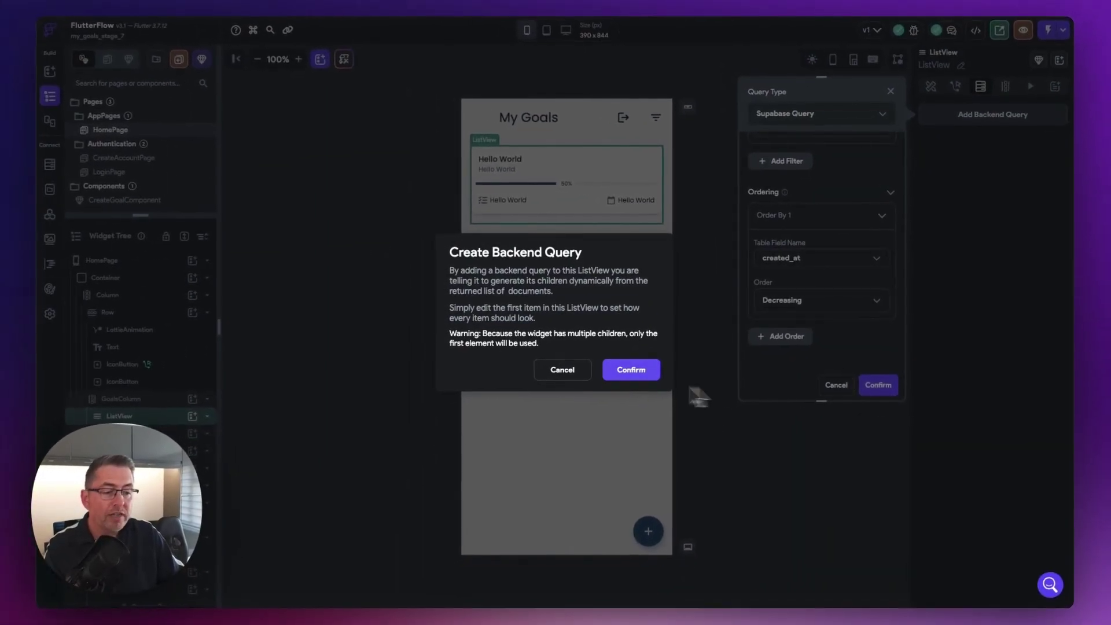
pyautogui.click(631, 370)
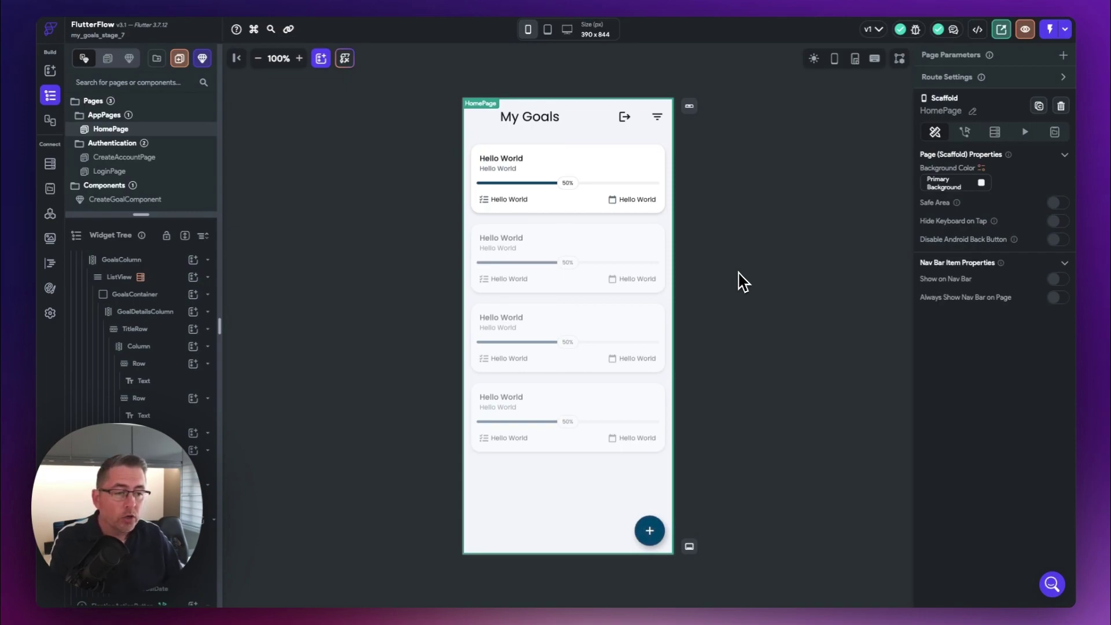
# Step: Bind the first card's heading text to the title field of the goals row
pyautogui.click(501, 161)
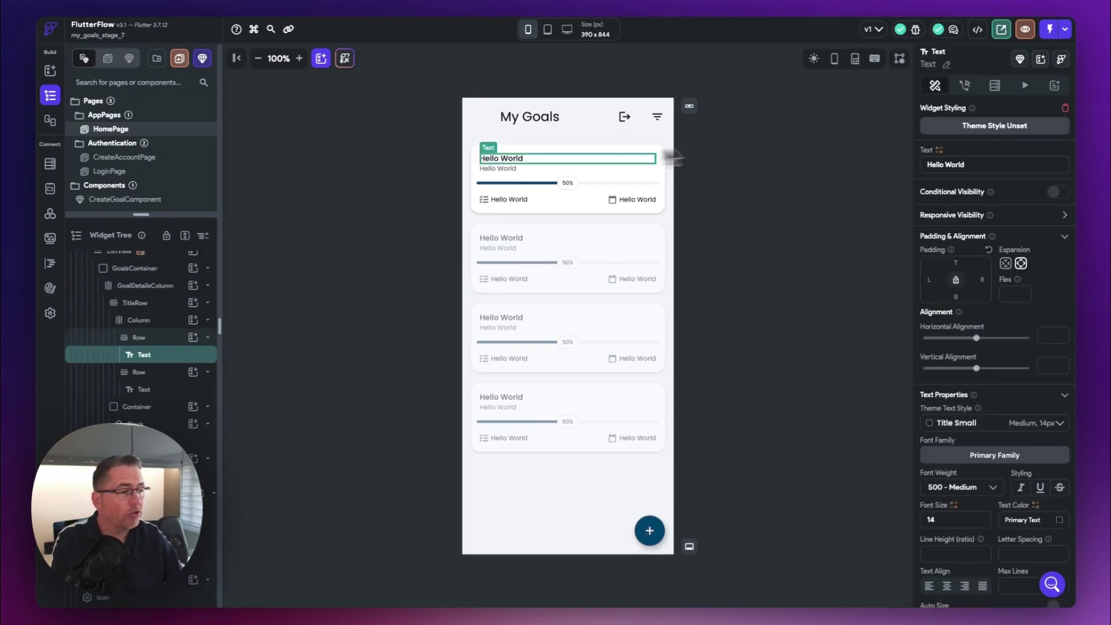
pyautogui.click(938, 150)
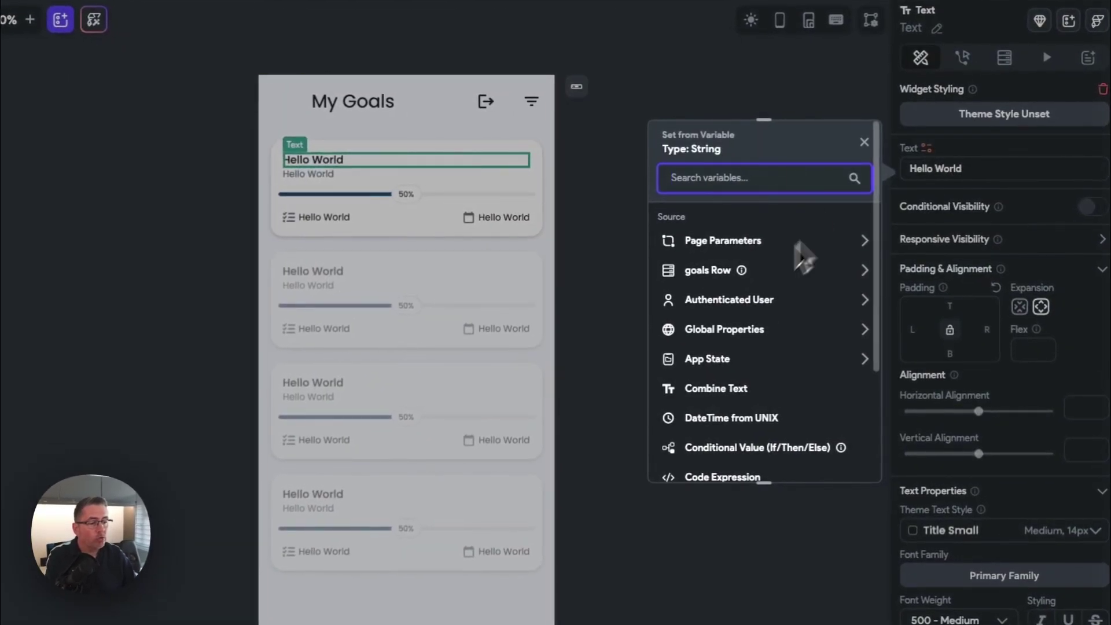
pyautogui.click(709, 272)
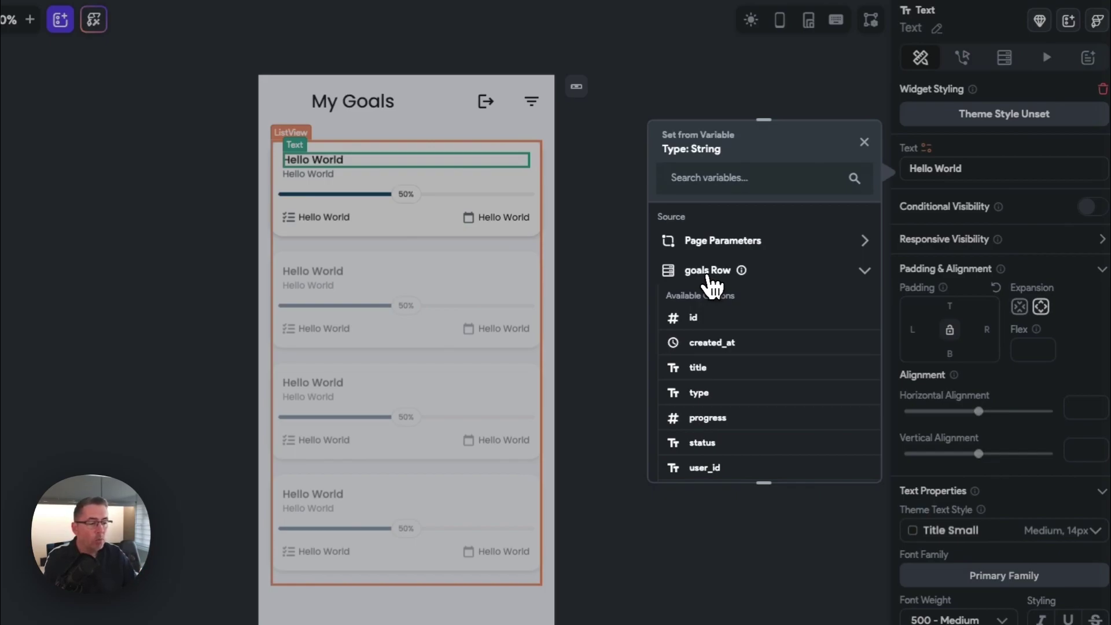
pyautogui.click(699, 368)
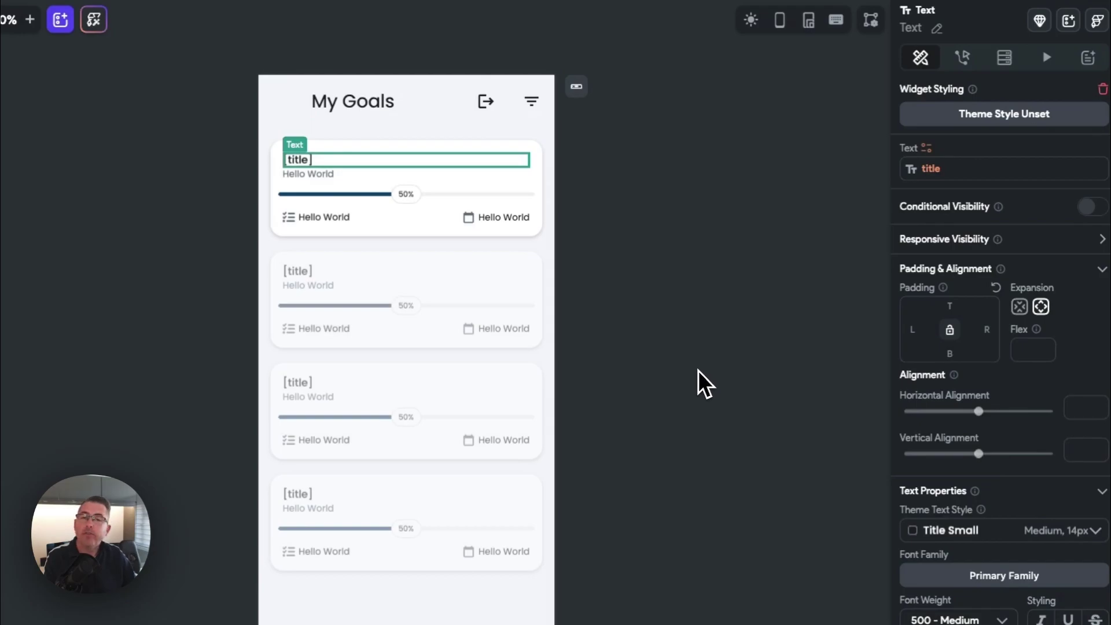
# Step: Bind the text below the card's title to the description field of the goals row
pyautogui.click(312, 175)
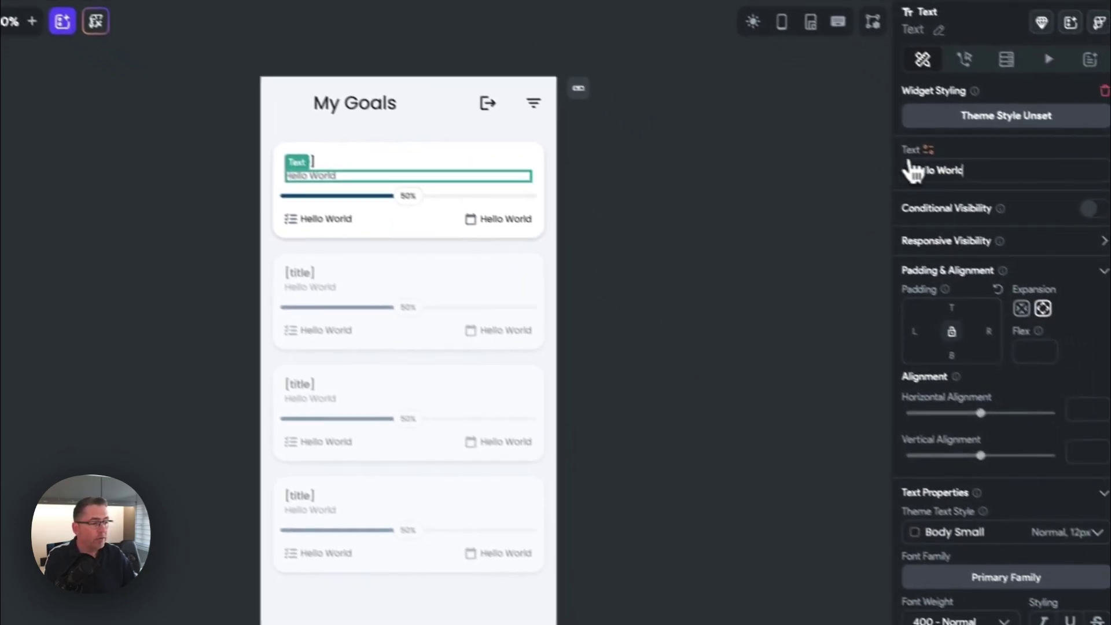
pyautogui.click(999, 194)
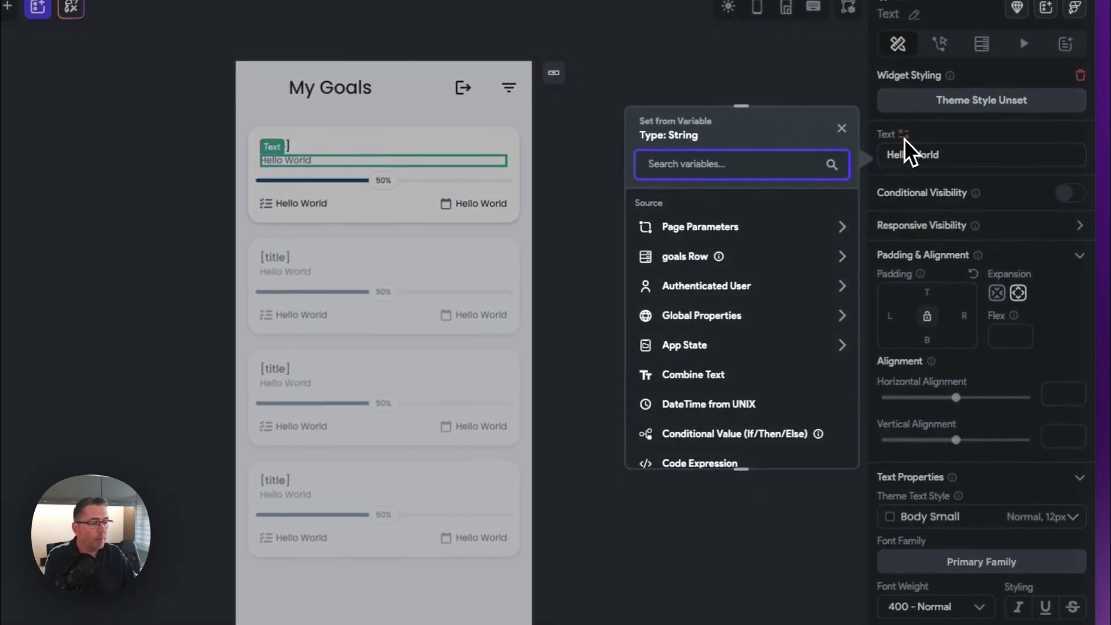
pyautogui.click(689, 256)
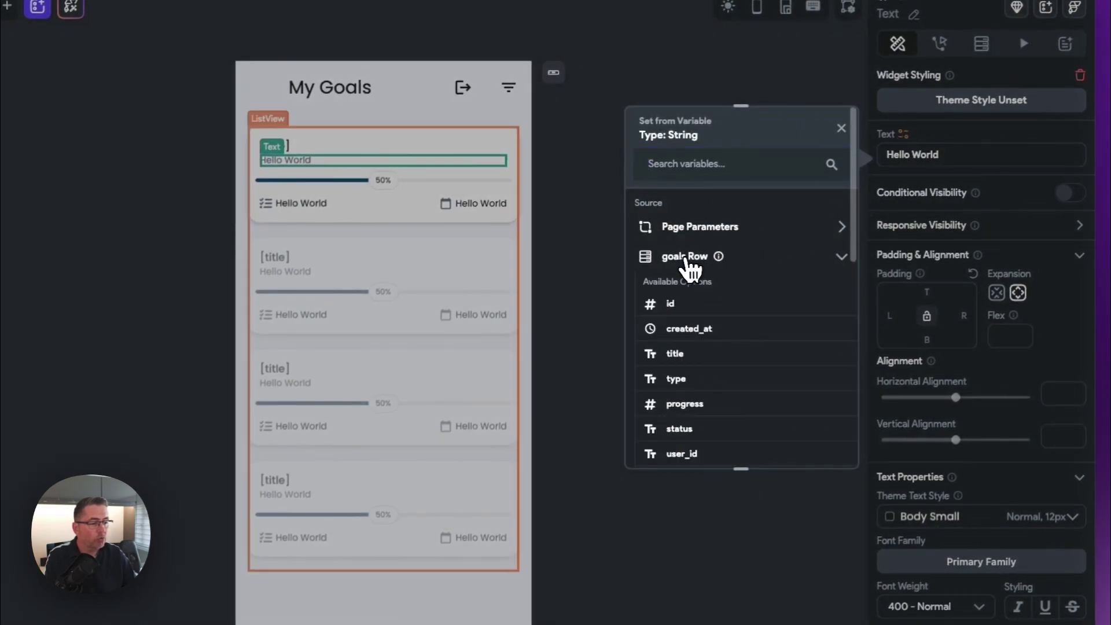
pyautogui.scroll(-5, 730, 408)
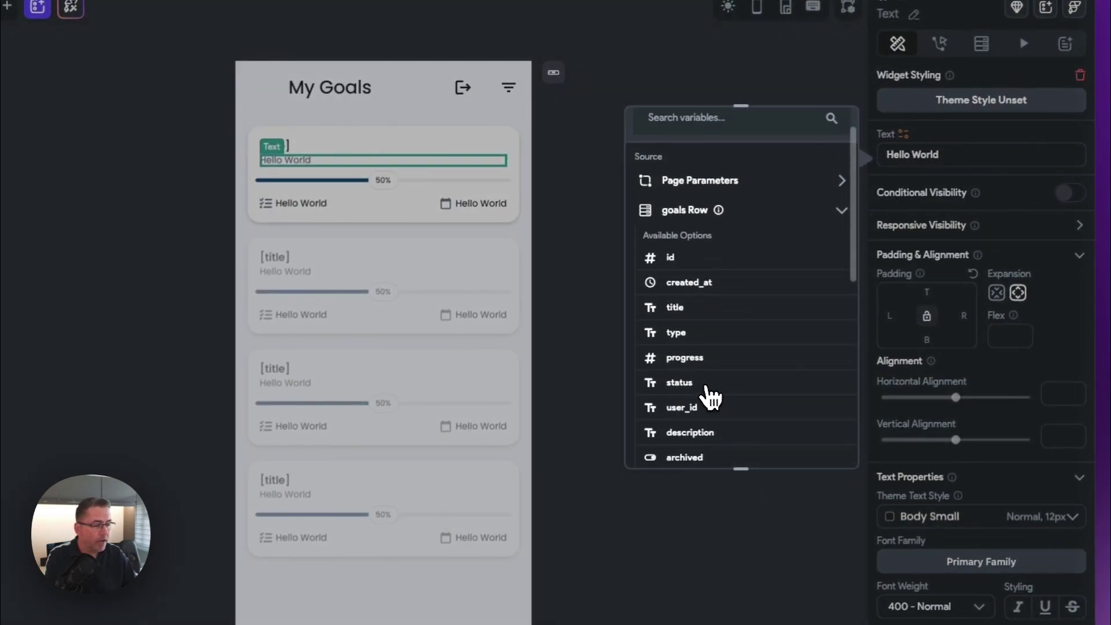
pyautogui.click(687, 346)
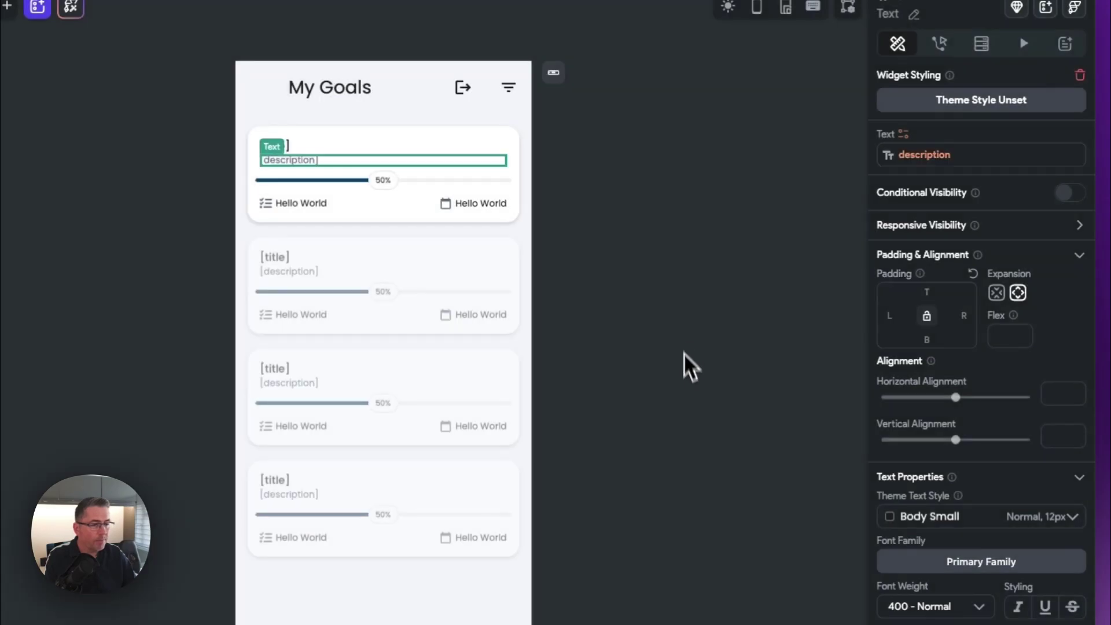
pyautogui.click(602, 256)
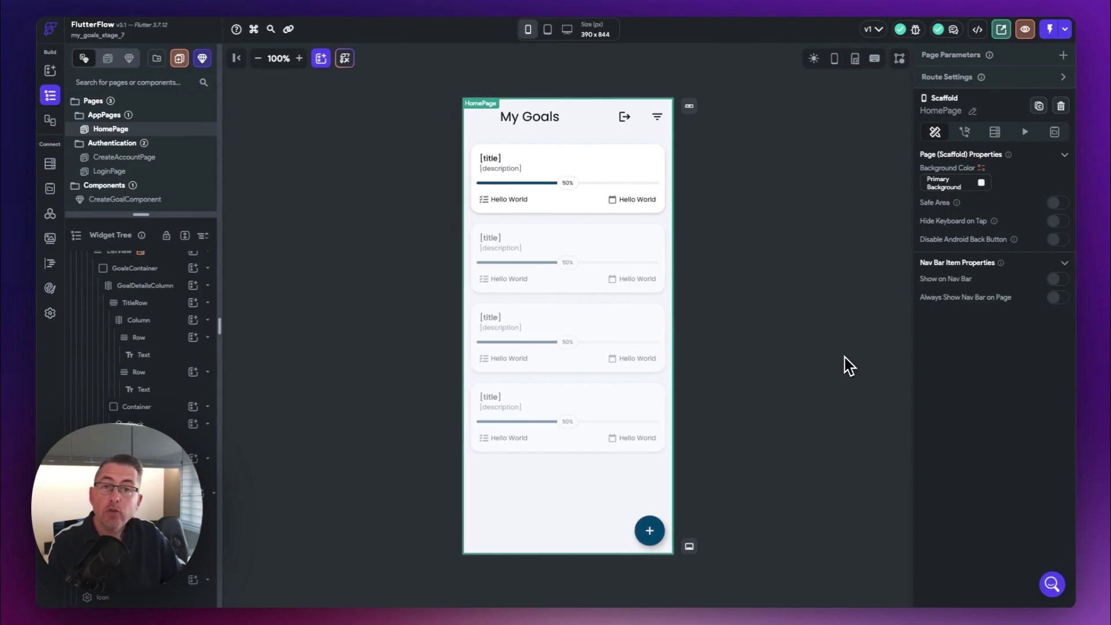
# Step: Start a code expression for the ProgressBar's progress value and add an argument named progress
pyautogui.click(151, 440)
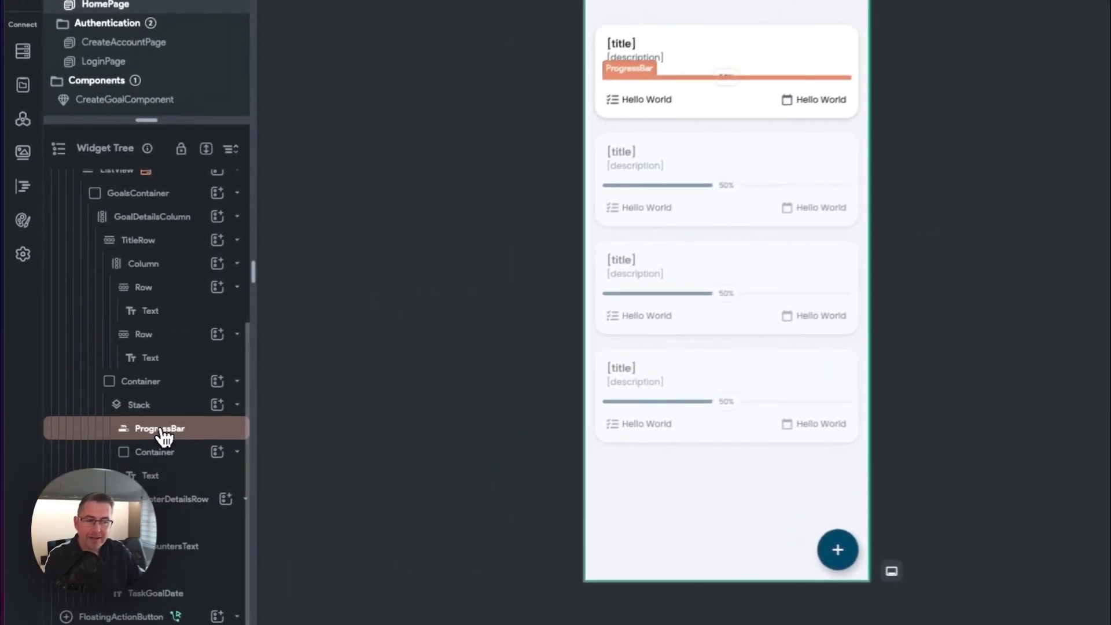
pyautogui.click(163, 430)
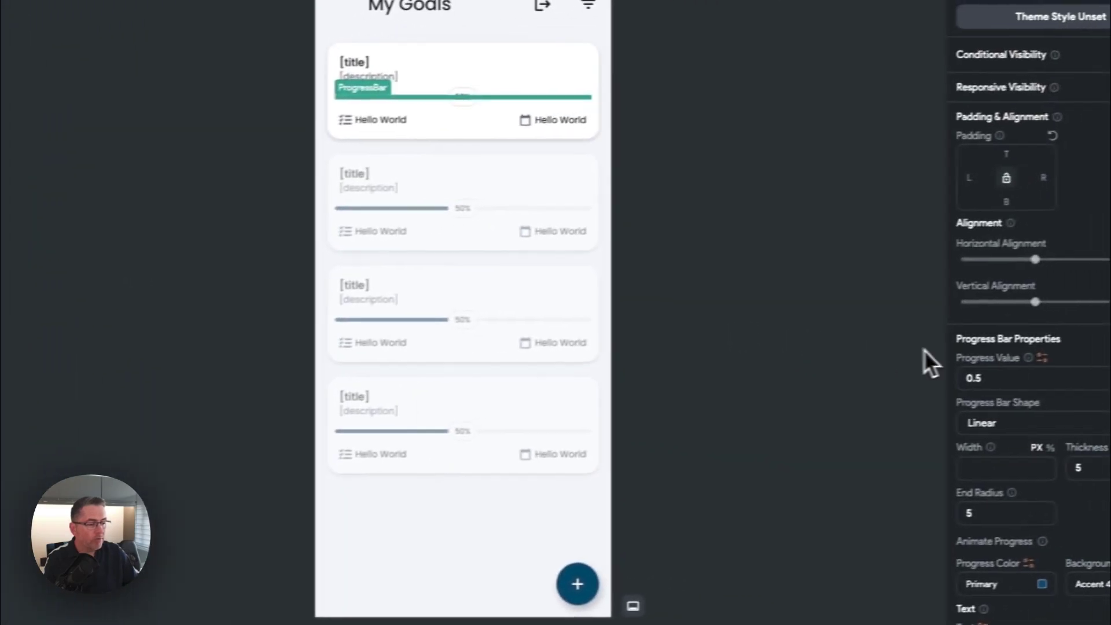
pyautogui.click(1042, 356)
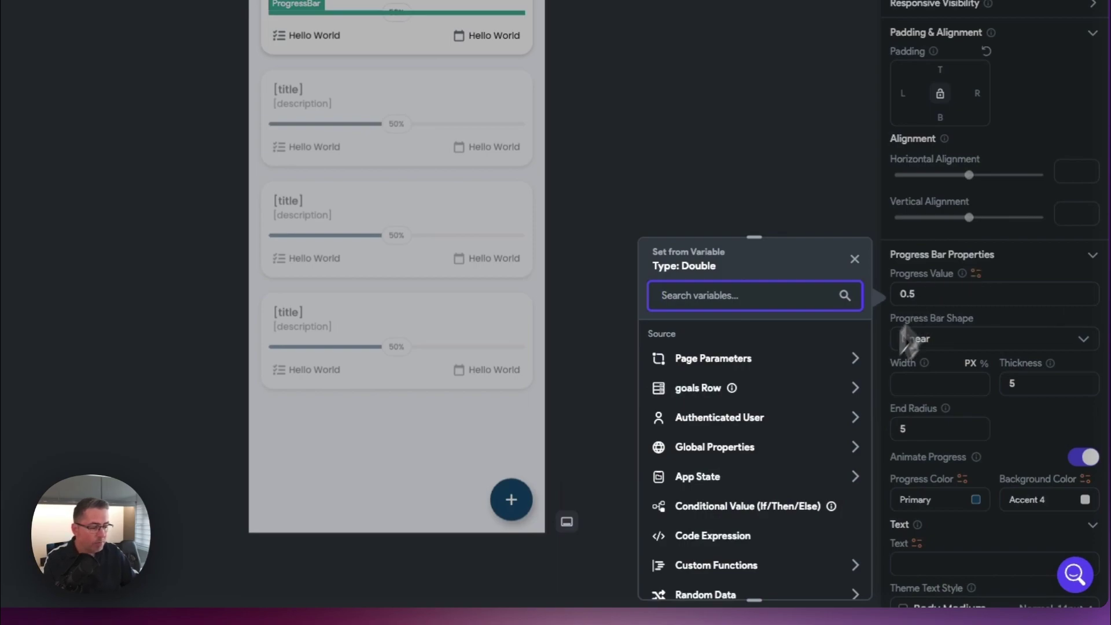
pyautogui.click(709, 536)
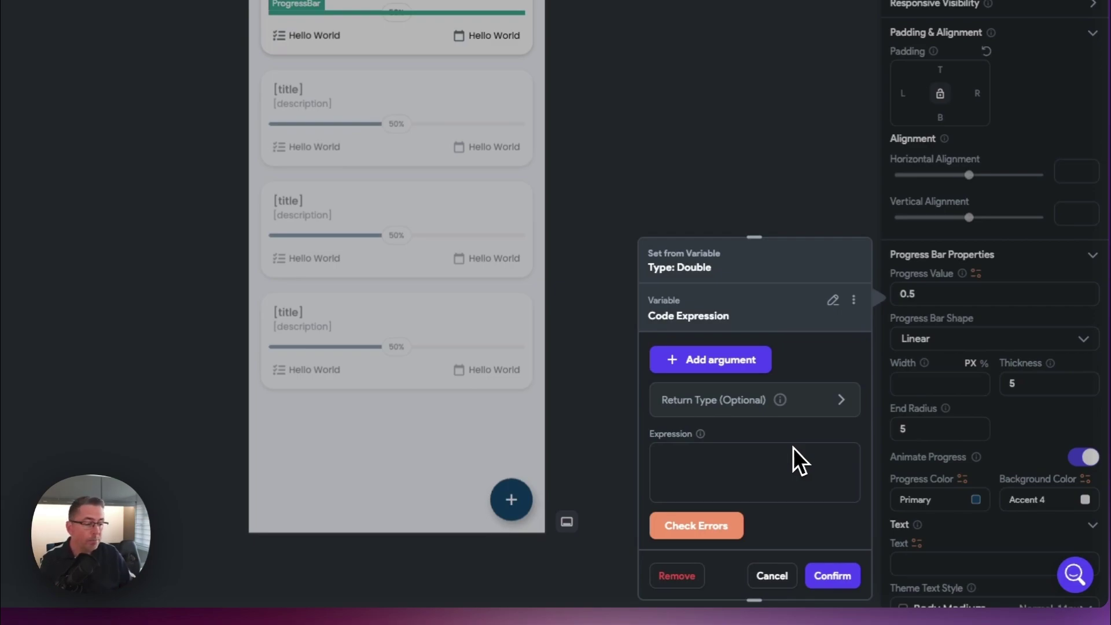
pyautogui.click(707, 367)
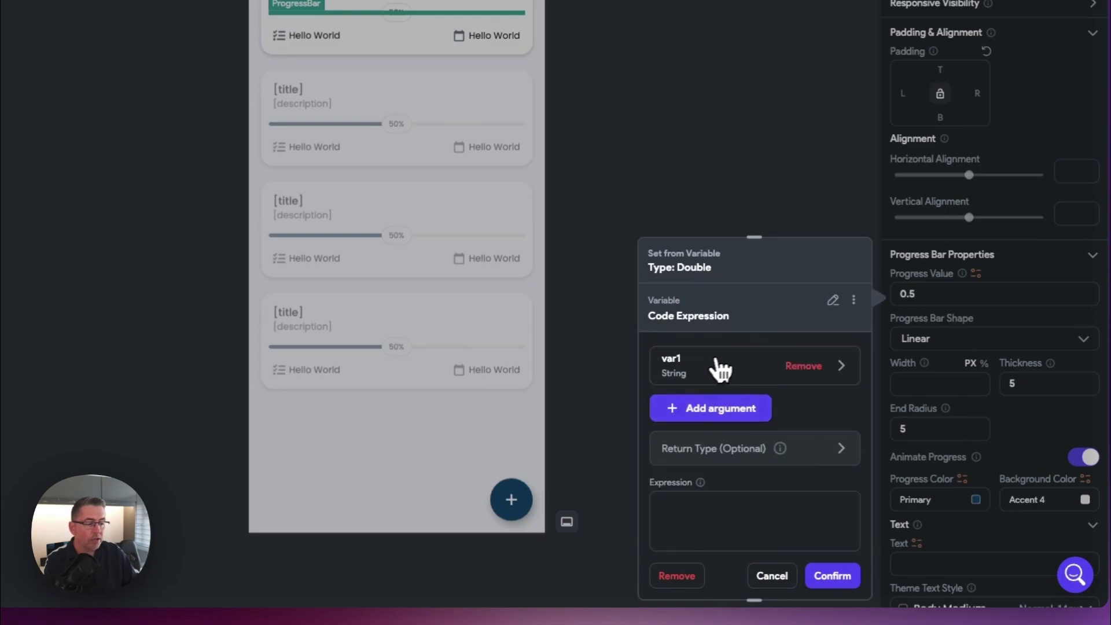
pyautogui.click(691, 371)
pyautogui.moveTo(709, 414); pyautogui.dragTo(617, 412)
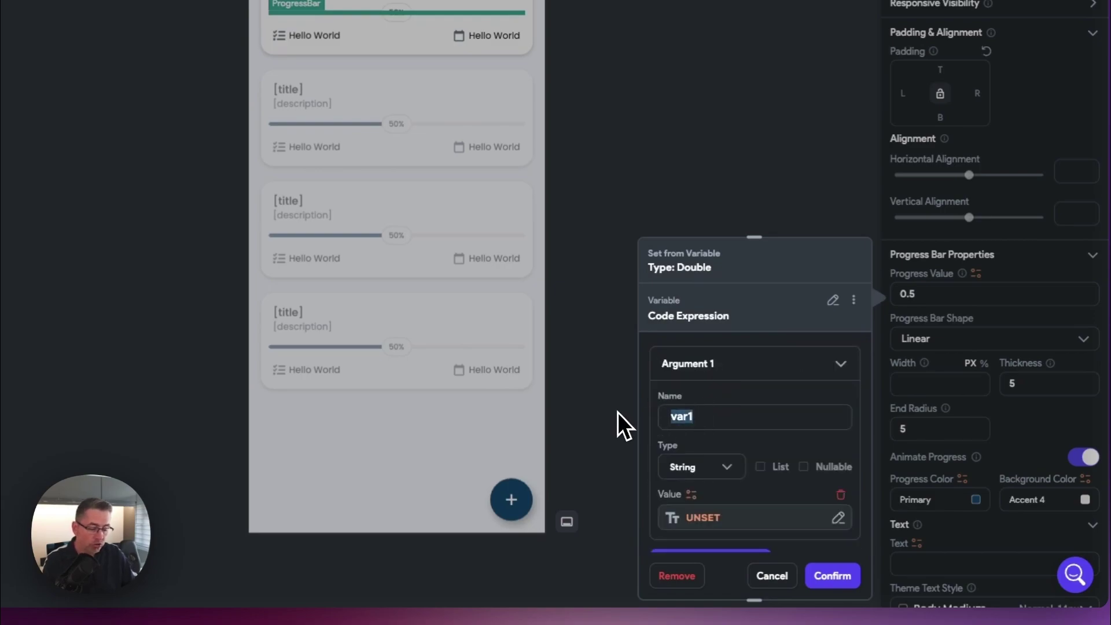
pyautogui.write('progress')
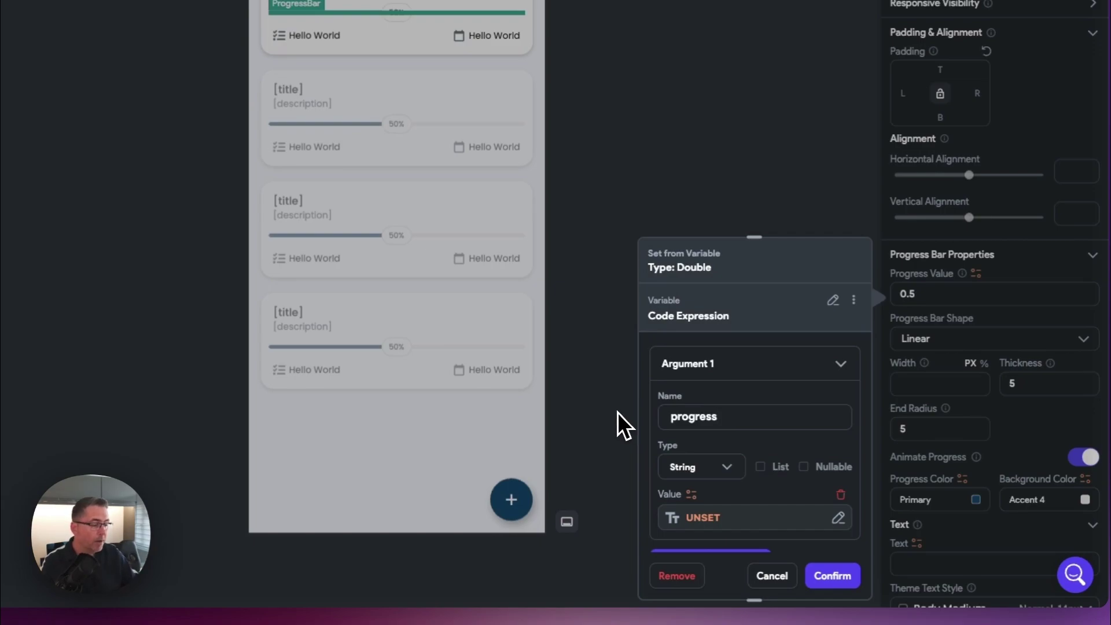
# Step: Set the progress argument's type to Double and its value to the progress field of the goals row
pyautogui.scroll(-3, 738, 373)
pyautogui.scroll(1, 738, 370)
pyautogui.click(723, 364)
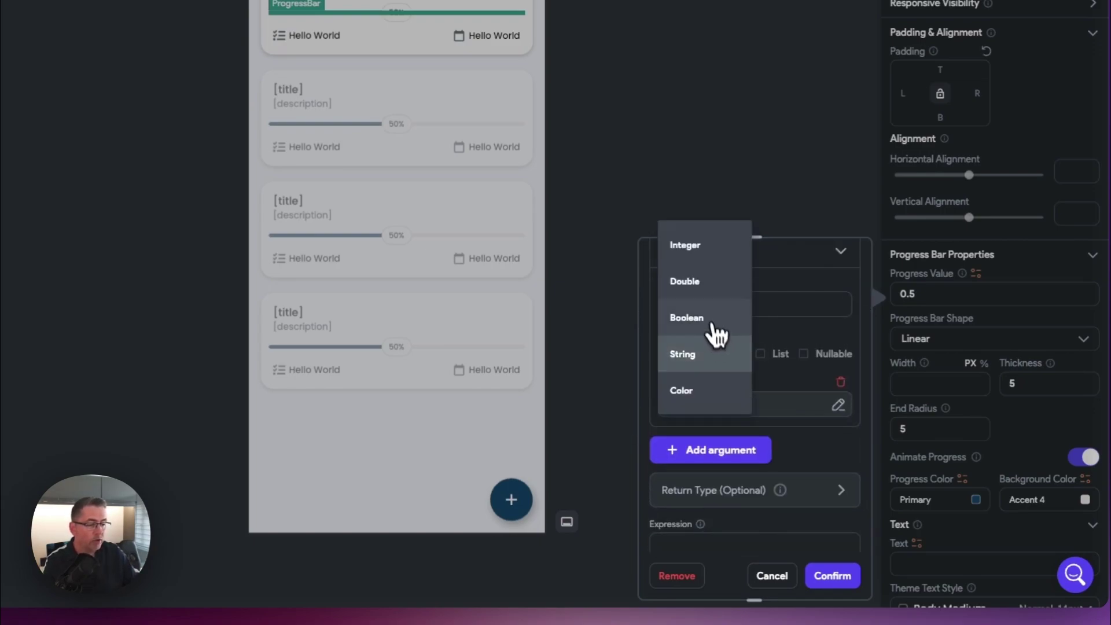
pyautogui.click(687, 283)
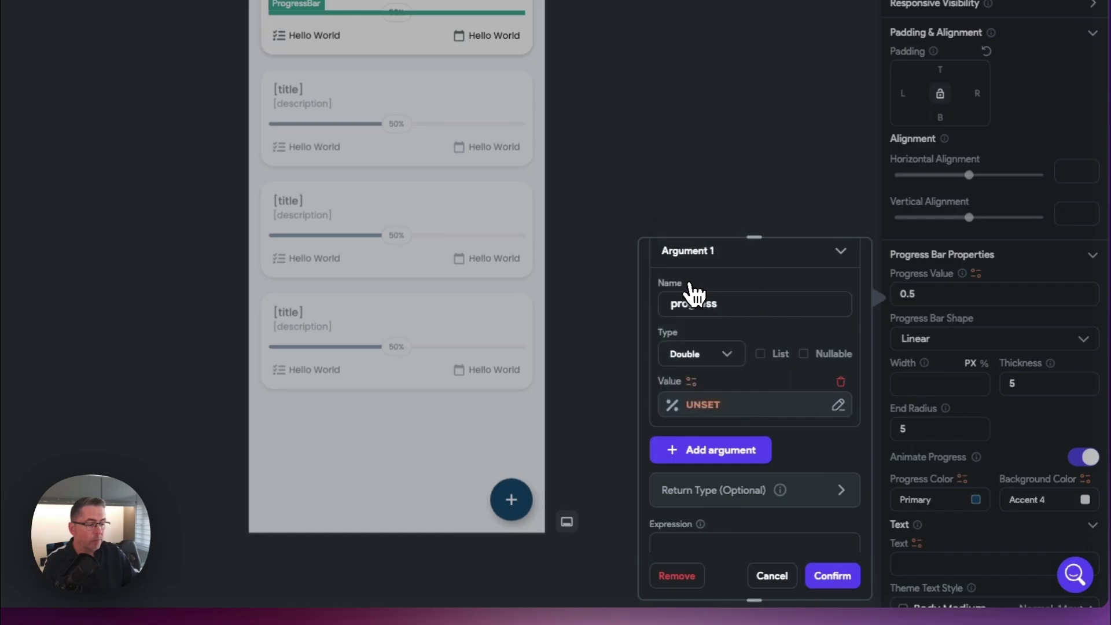
pyautogui.click(701, 406)
pyautogui.click(485, 388)
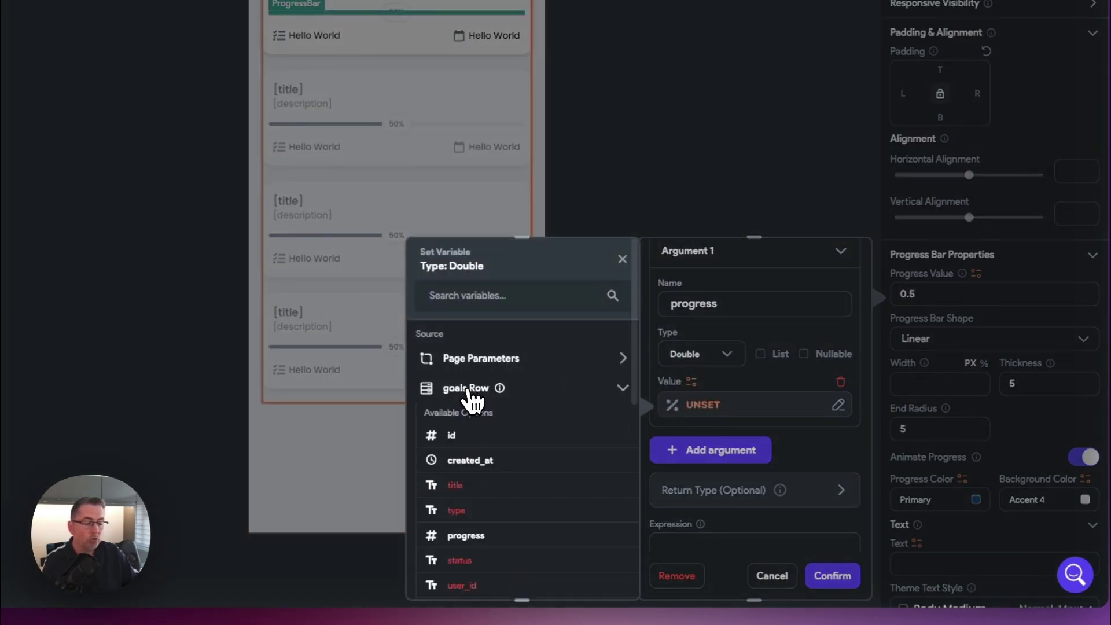
pyautogui.click(466, 536)
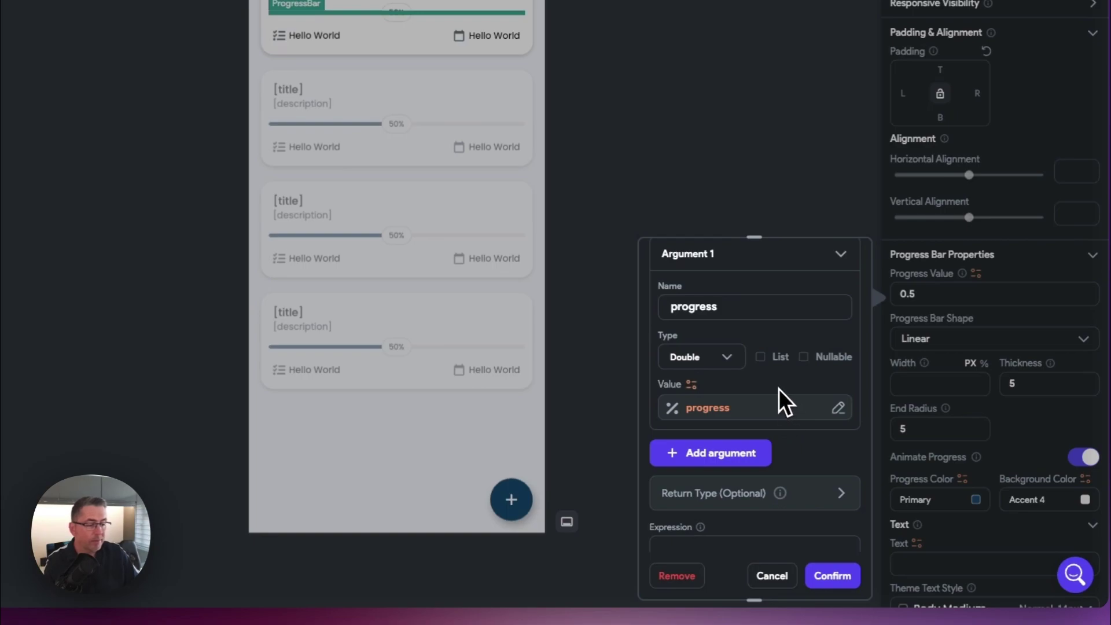
# Step: Enter the expression progress / 100, check it for errors and confirm it as the ProgressBar's progress value
pyautogui.scroll(-2, 778, 386)
pyautogui.scroll(-1, 779, 386)
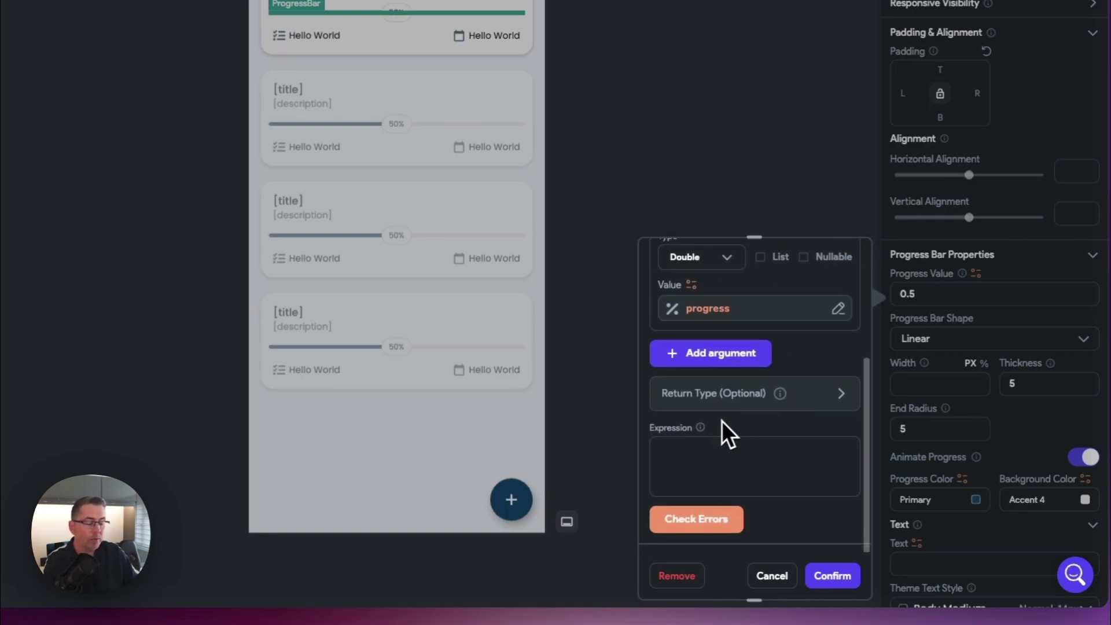
pyautogui.click(671, 450)
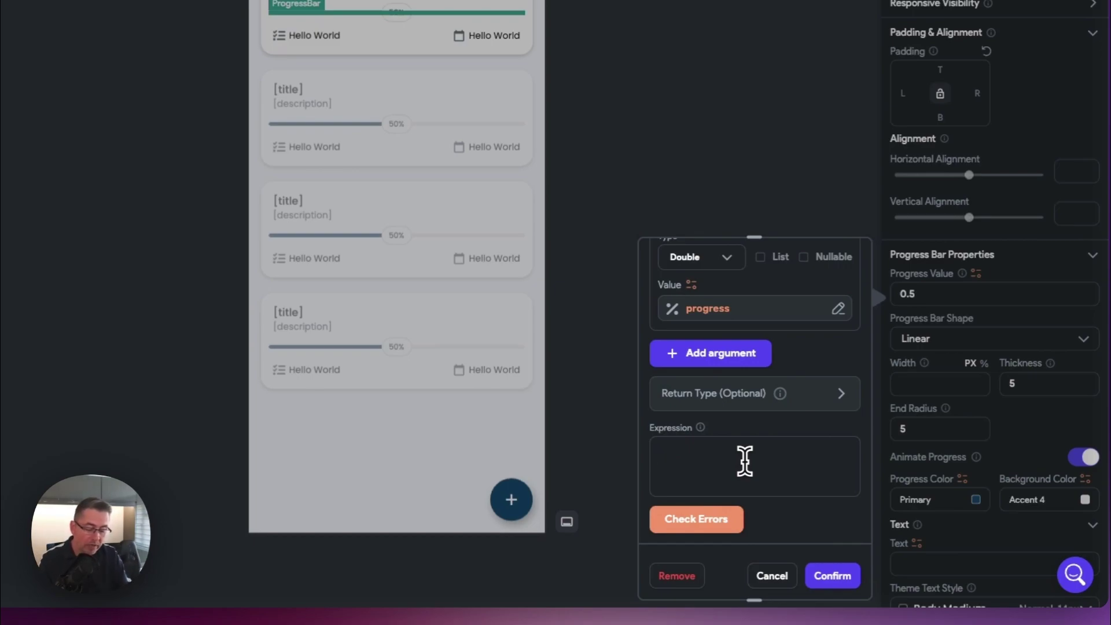
pyautogui.write('progress')
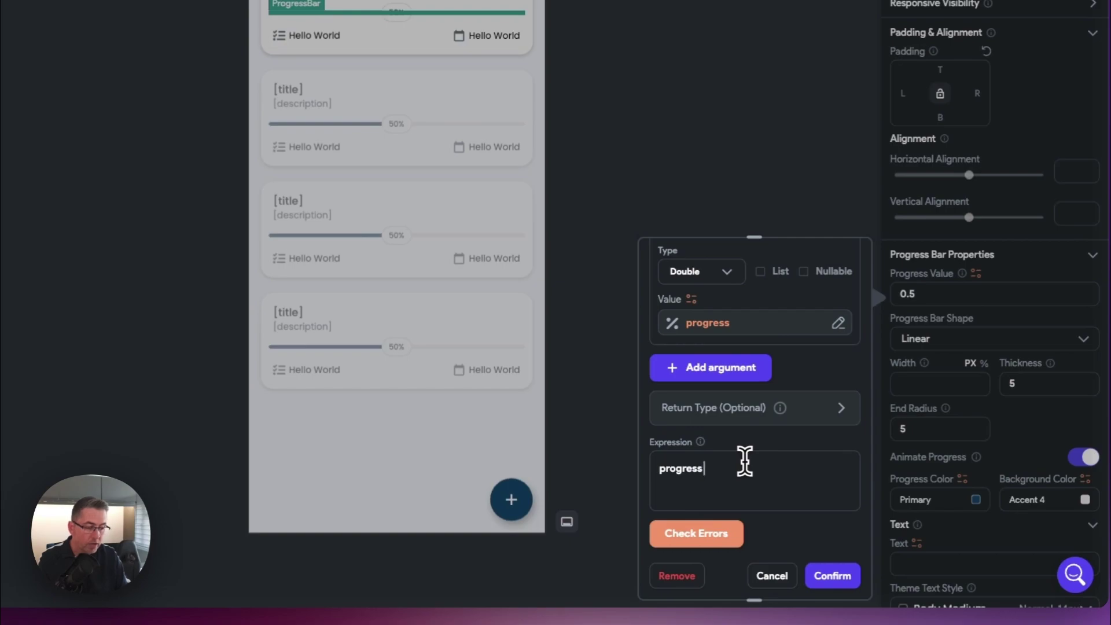
pyautogui.write(' / 100')
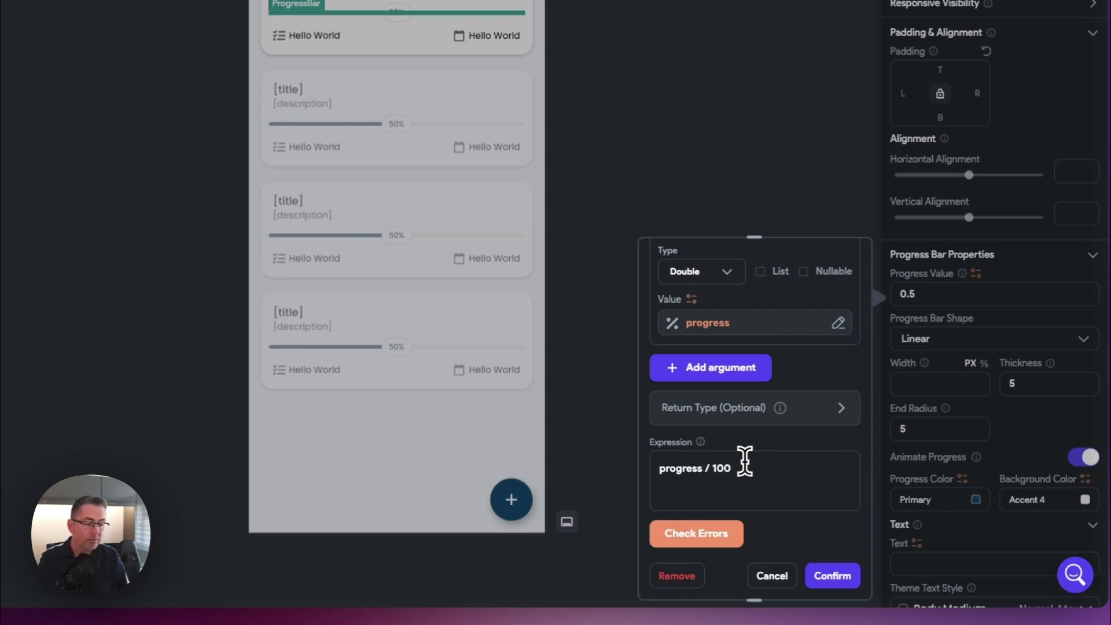
pyautogui.click(689, 536)
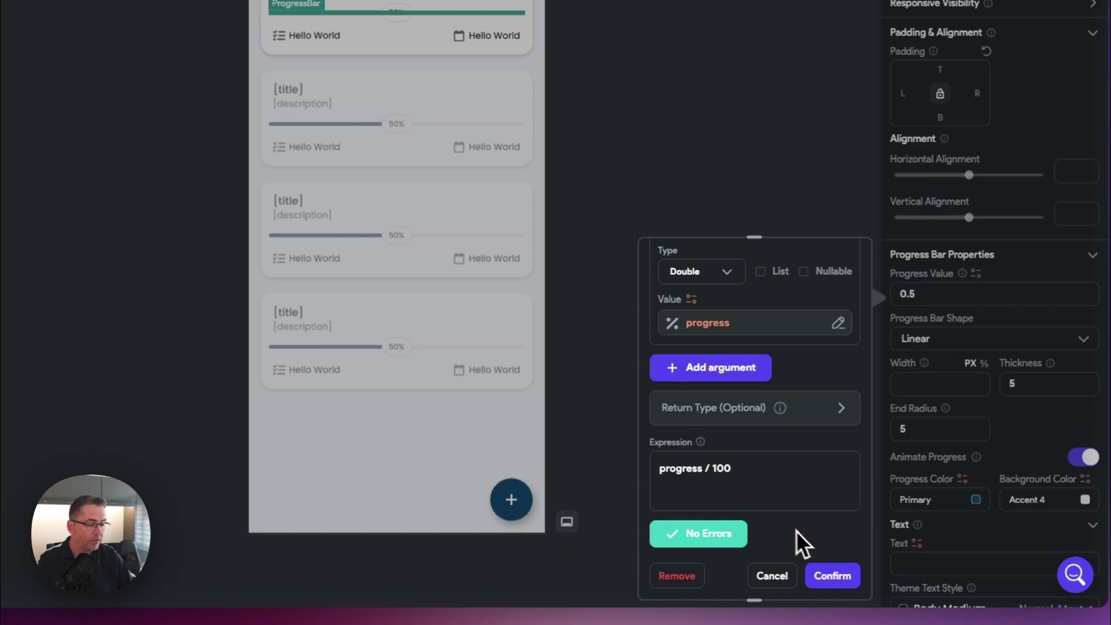
pyautogui.click(834, 577)
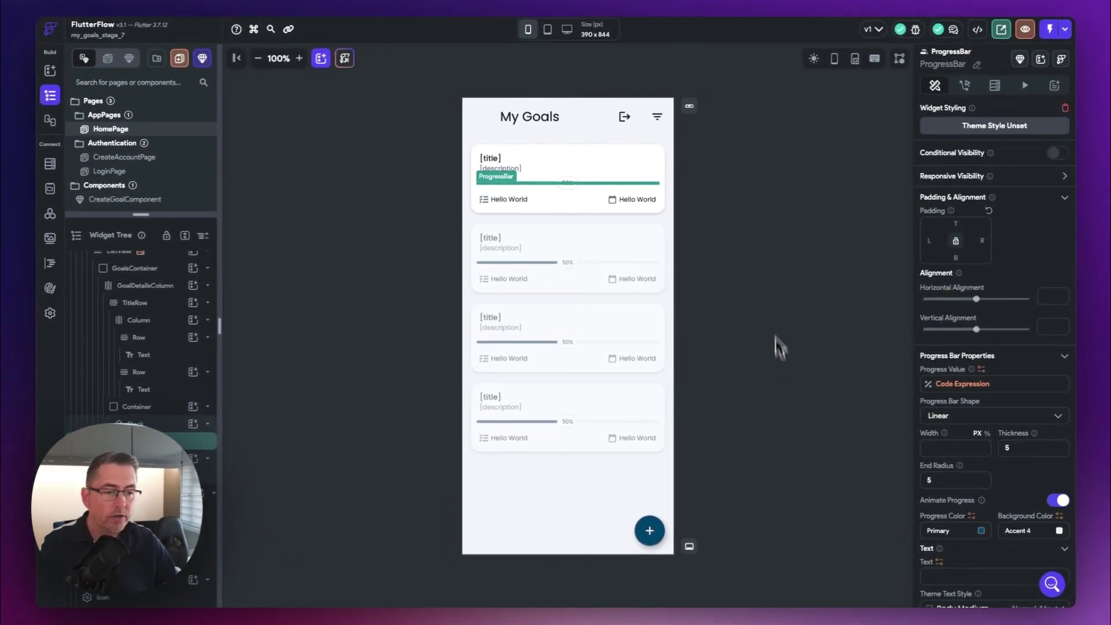
pyautogui.click(771, 301)
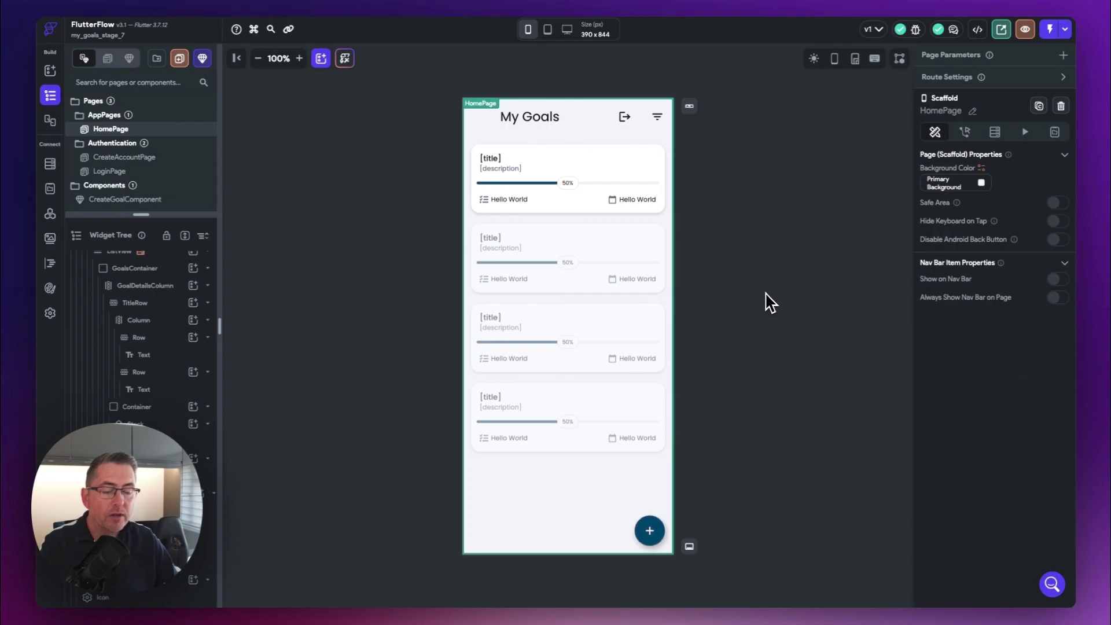
# Step: Start a Combine Text value for the card's 50% label and set its first text to the goals row's progress field
pyautogui.click(568, 184)
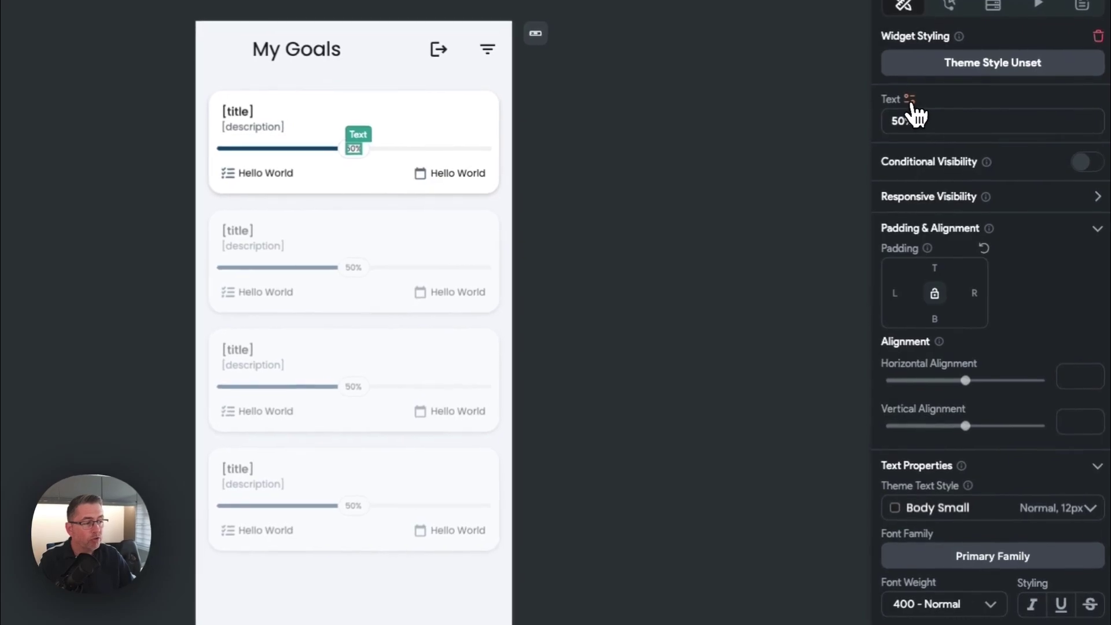
pyautogui.click(932, 140)
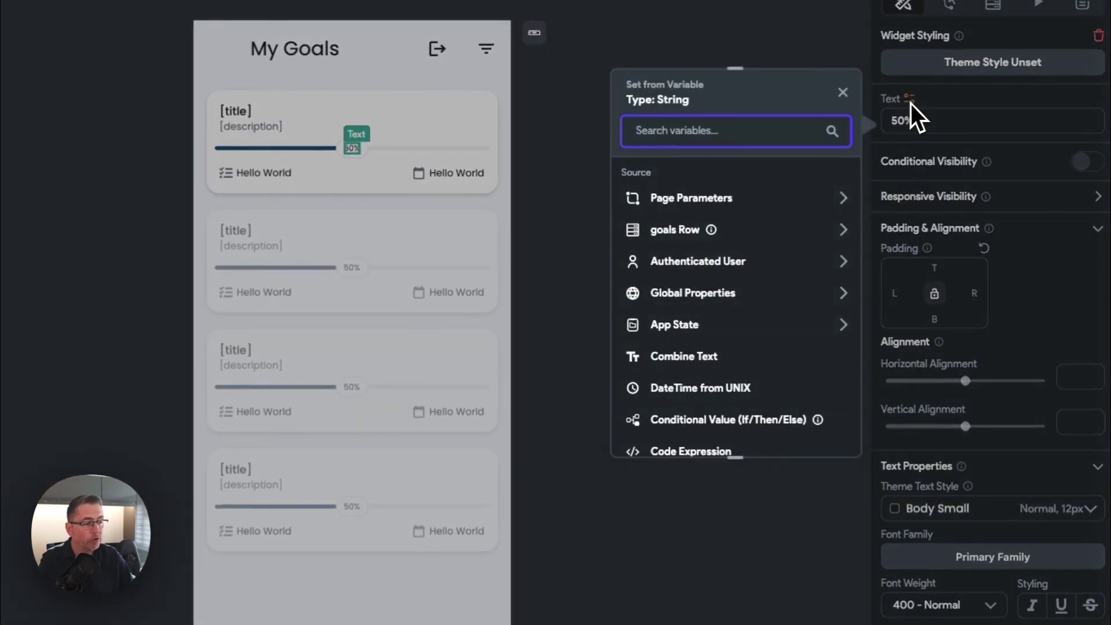
pyautogui.click(674, 365)
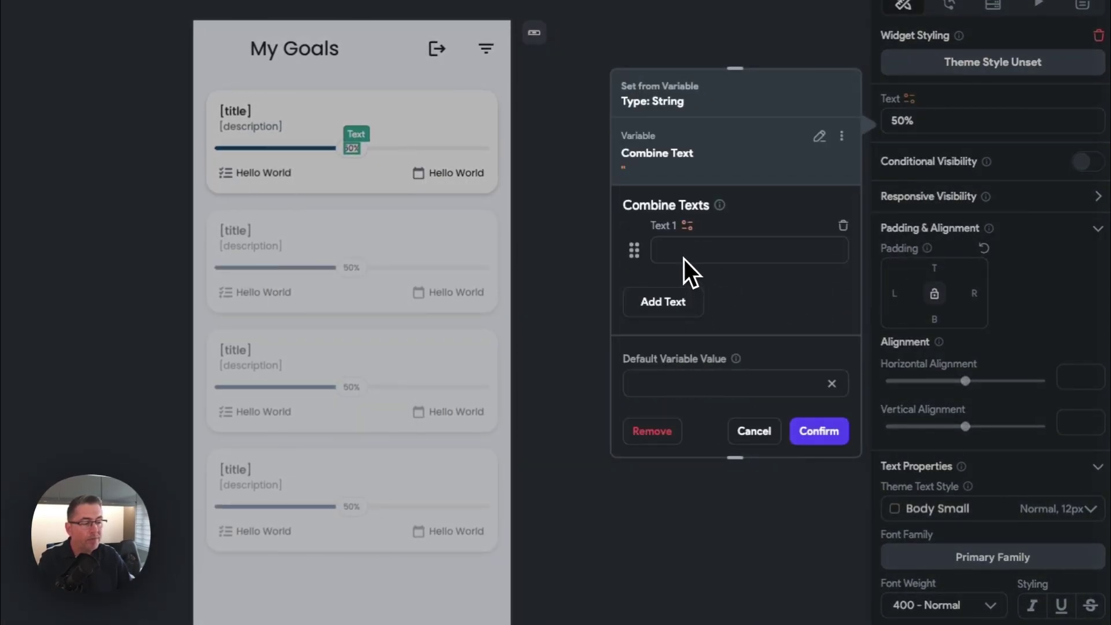
pyautogui.click(687, 227)
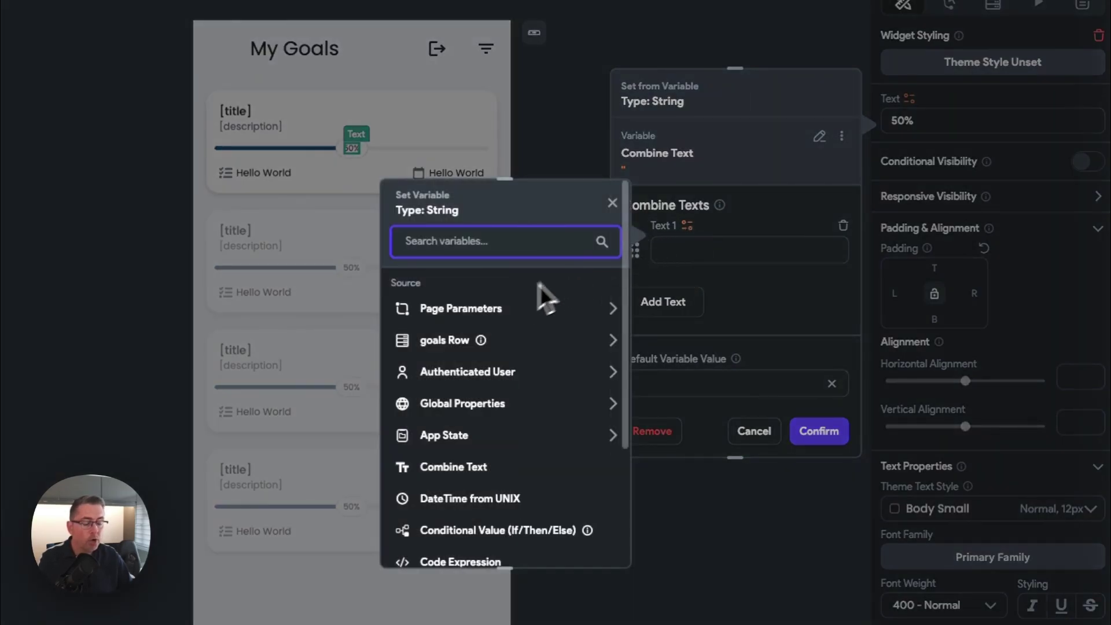
pyautogui.click(454, 346)
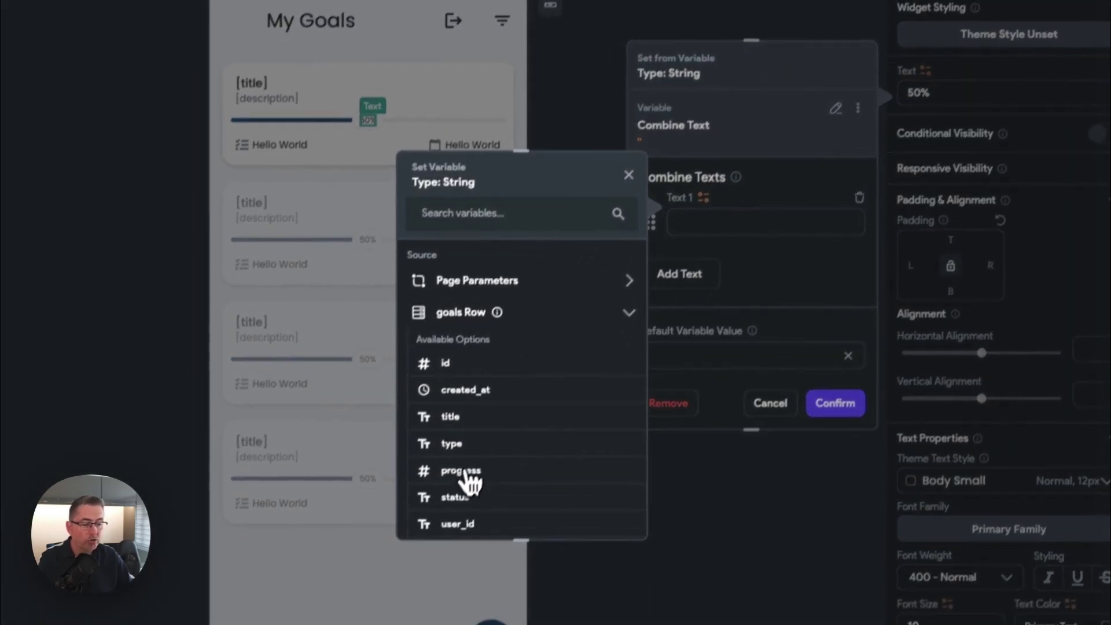
pyautogui.click(466, 473)
pyautogui.click(617, 489)
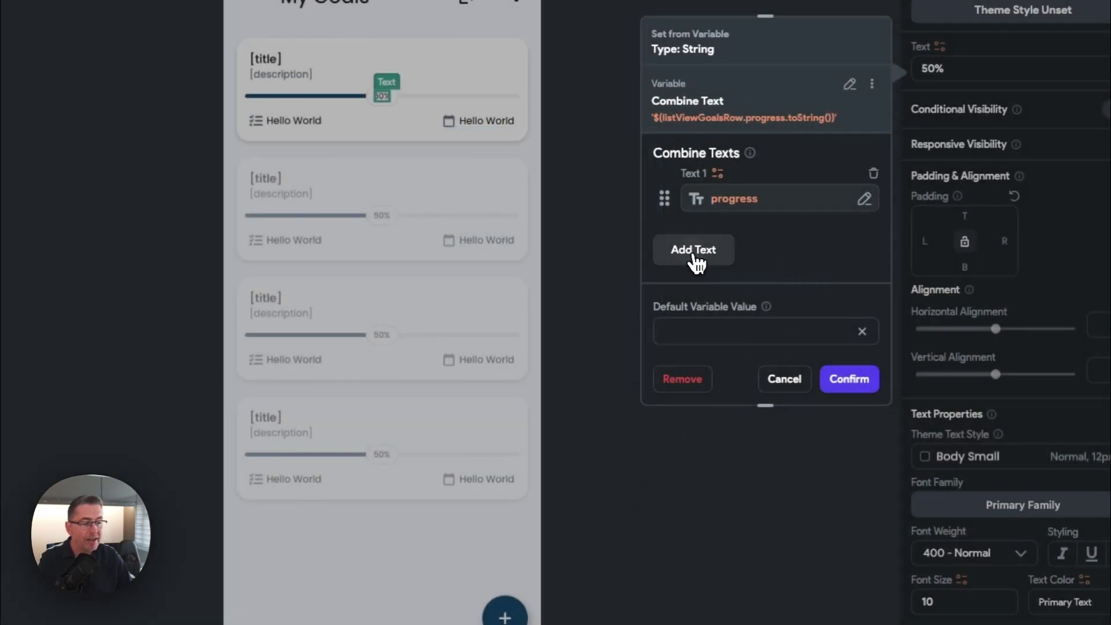
# Step: Add % as the second text of the progress label's combination and confirm it
pyautogui.click(696, 264)
pyautogui.write('%')
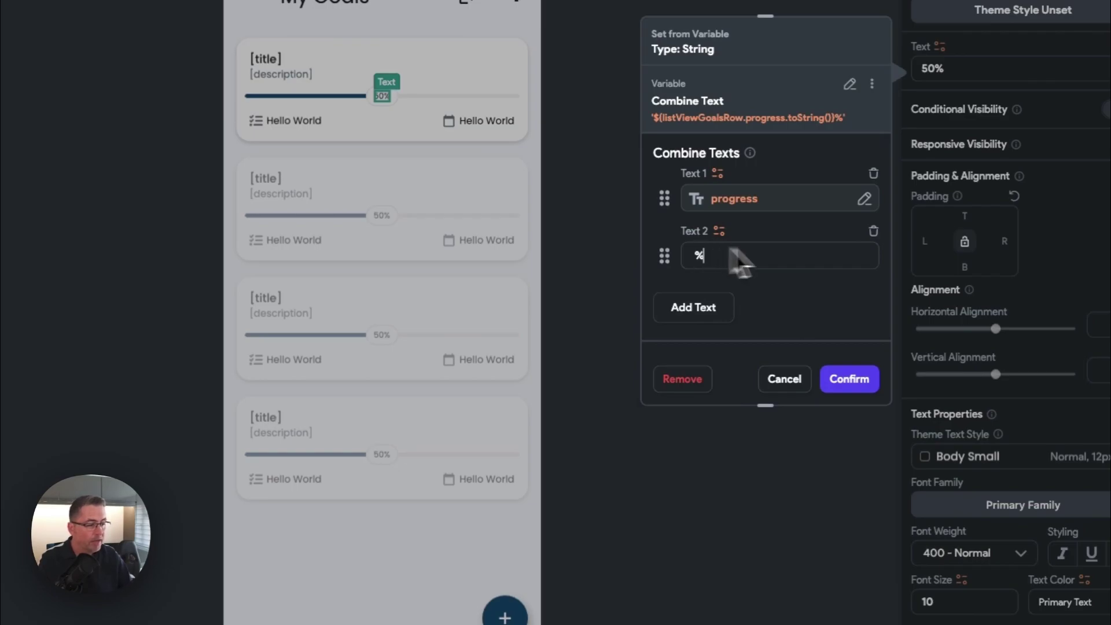
pyautogui.click(851, 380)
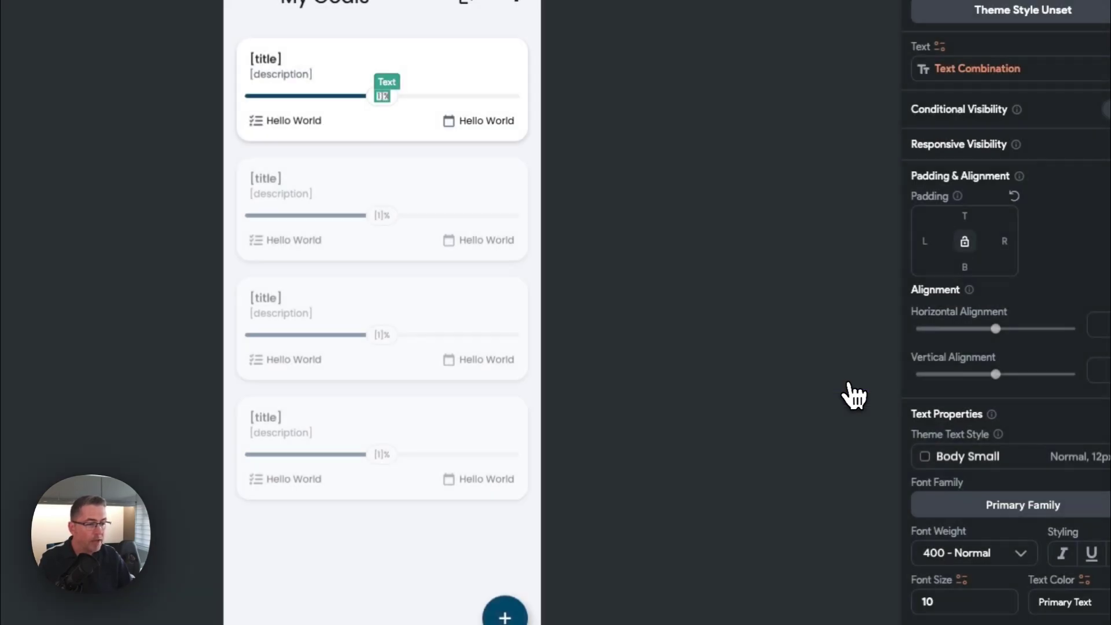
pyautogui.click(669, 175)
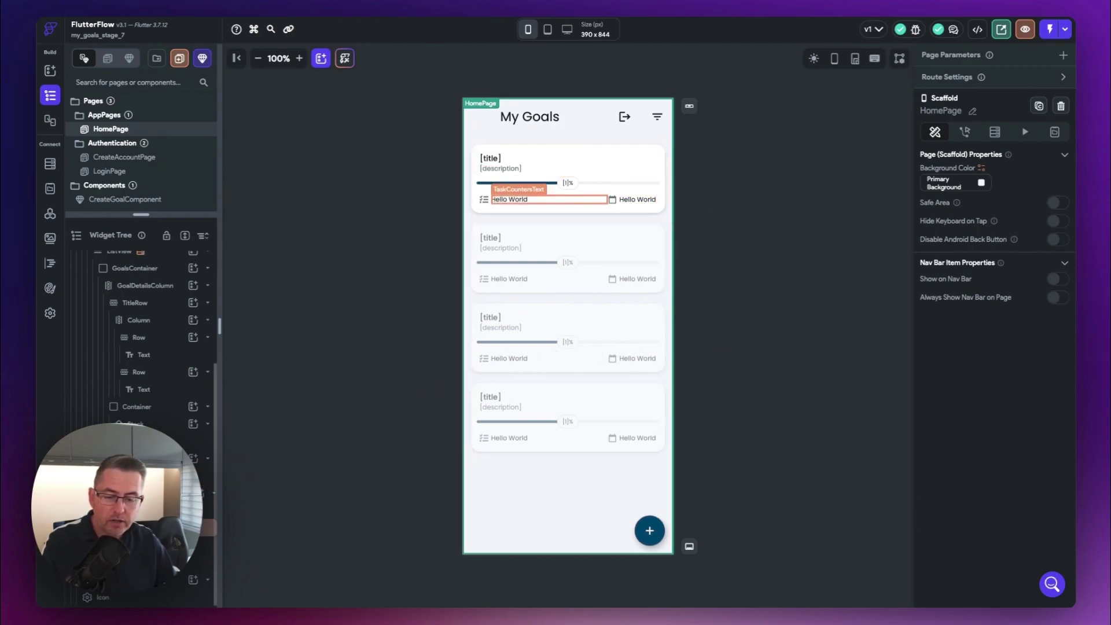
# Step: Start a Combine Text value for TaskCountersText and set its first text to the goals row's no_tasks field
pyautogui.click(145, 531)
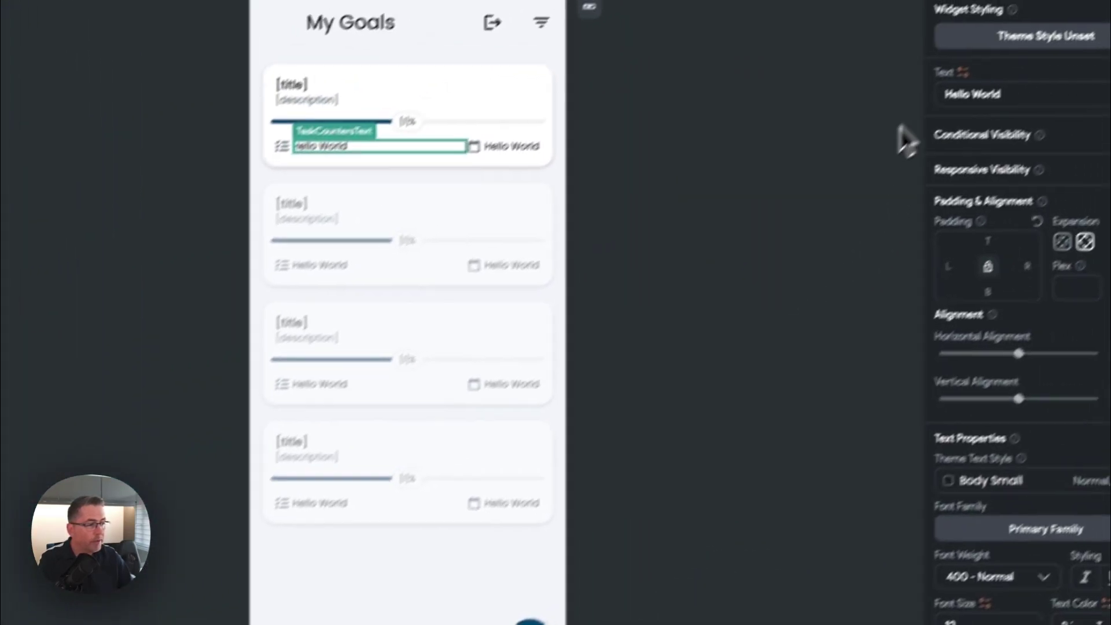
pyautogui.click(962, 72)
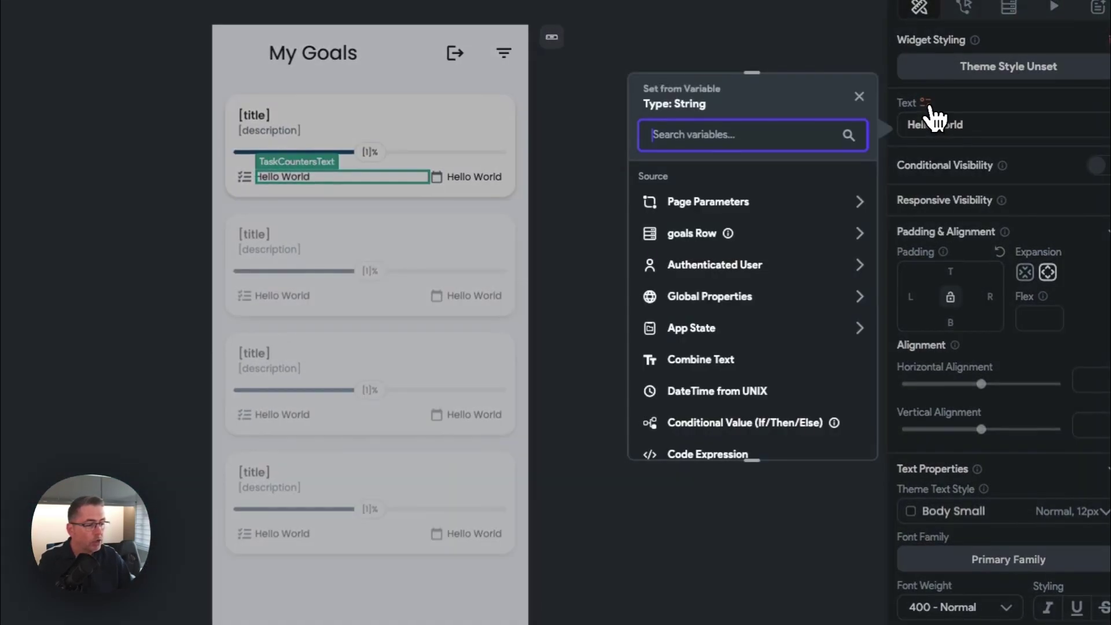
pyautogui.click(703, 363)
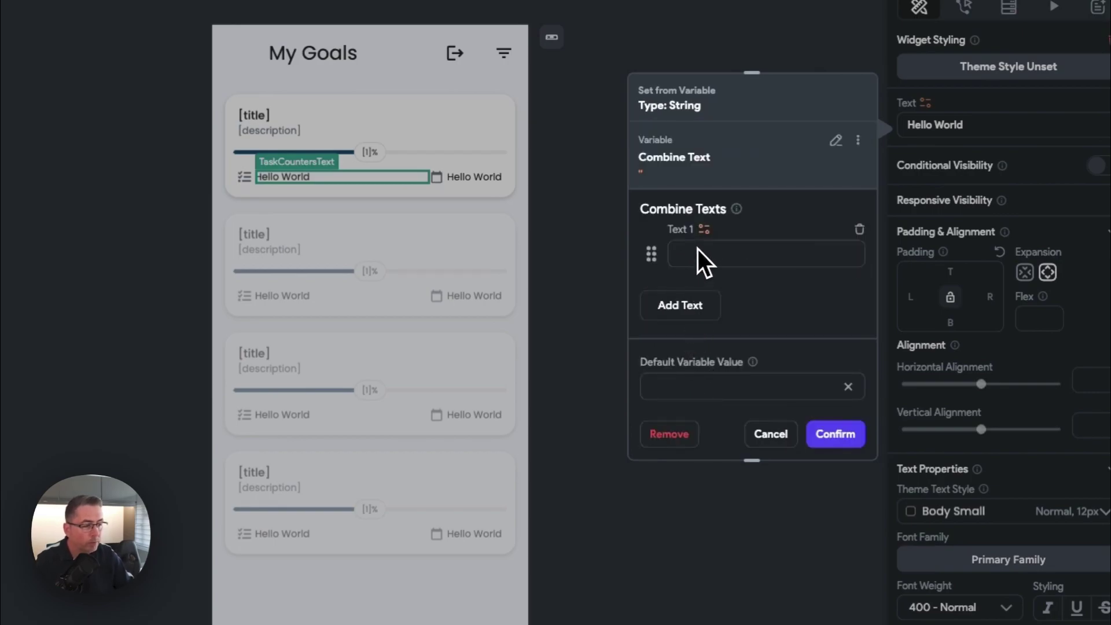
pyautogui.click(704, 230)
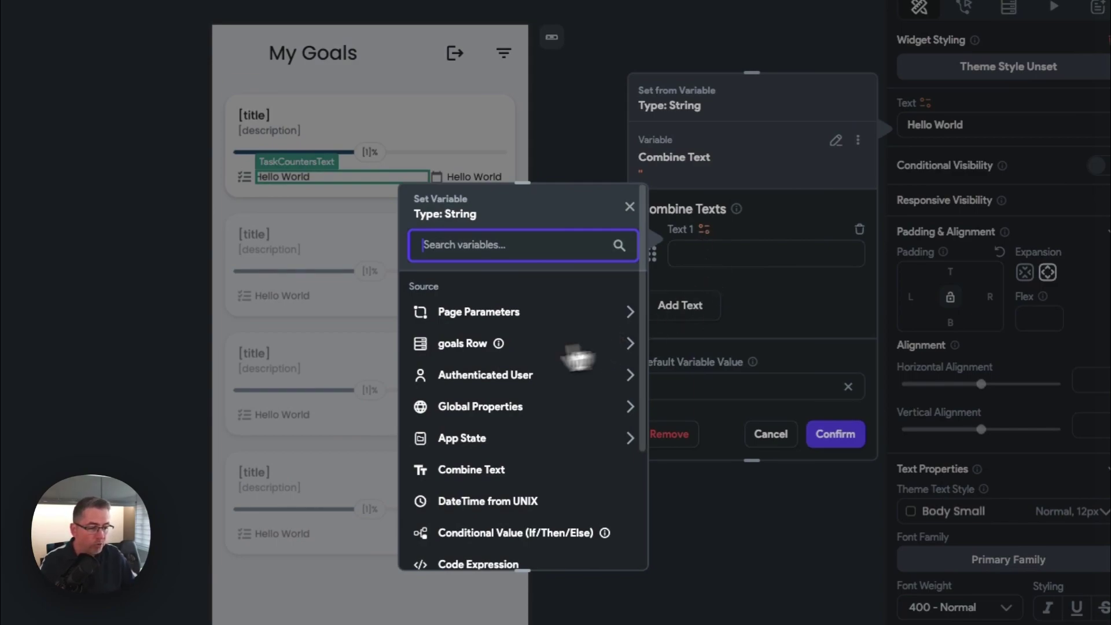
pyautogui.click(454, 345)
pyautogui.scroll(-3, 517, 432)
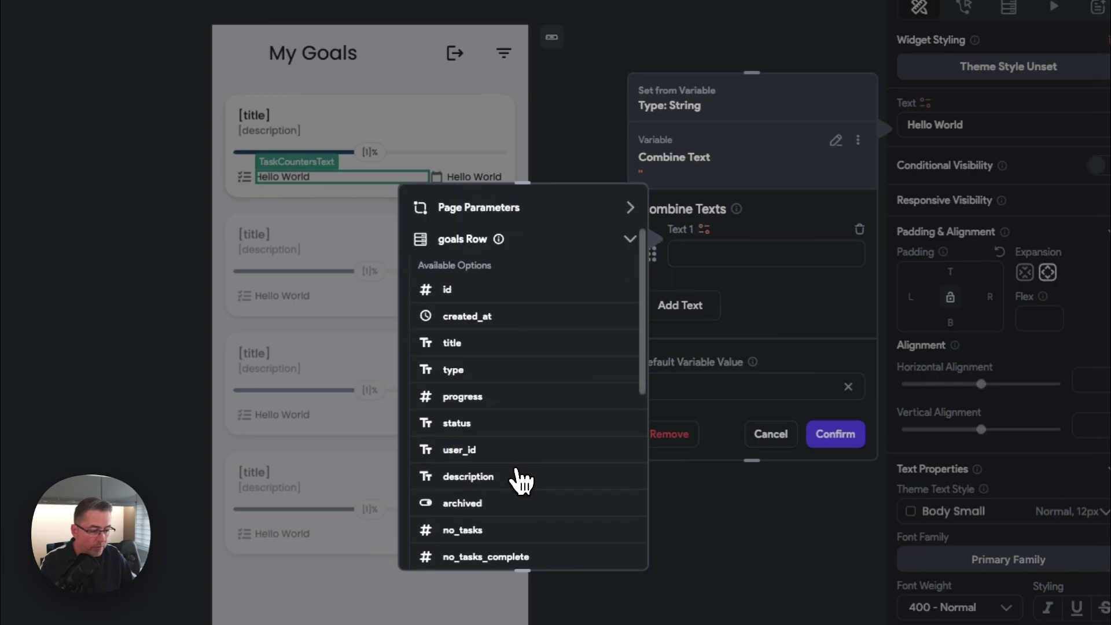
pyautogui.click(470, 527)
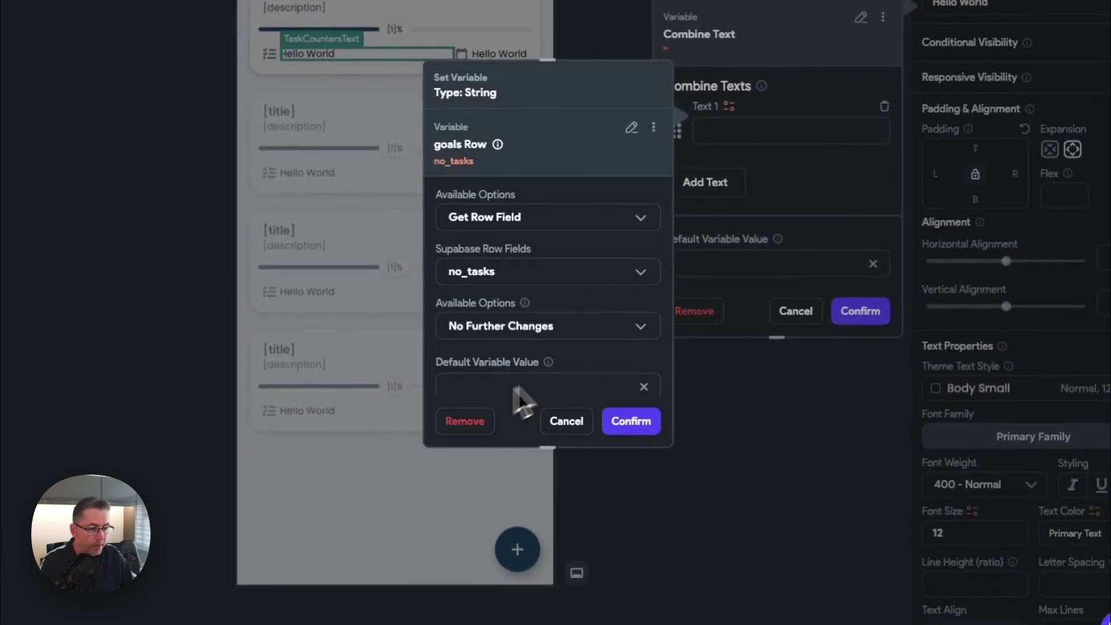
pyautogui.click(630, 425)
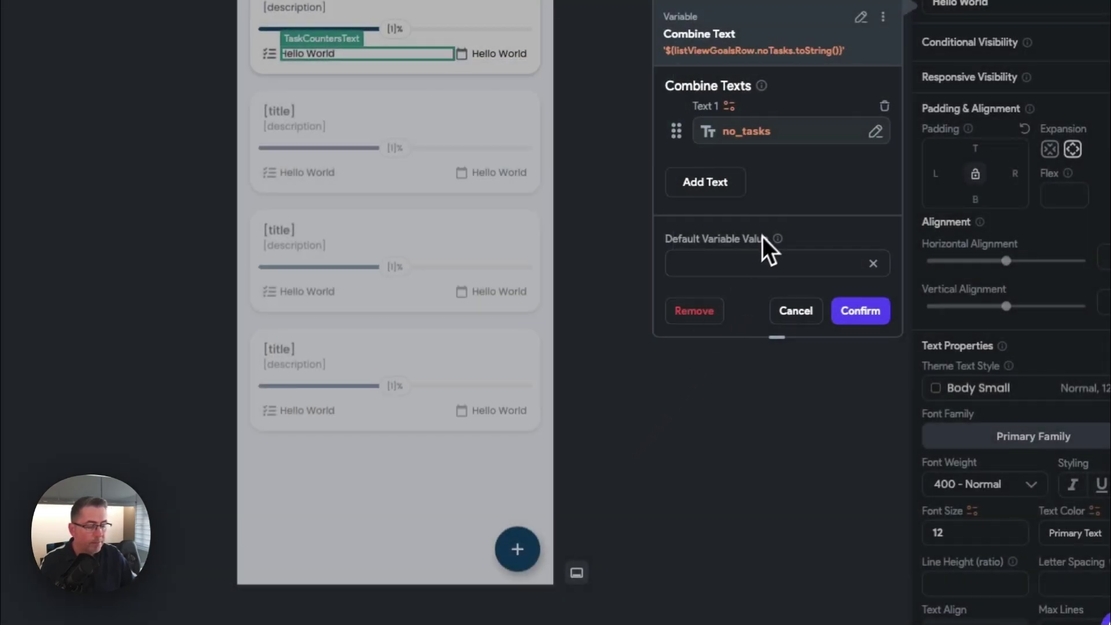
# Step: Add a spaced / and the goals row's no_tasks_complete field as the second and third texts, and confirm the combination
pyautogui.click(717, 184)
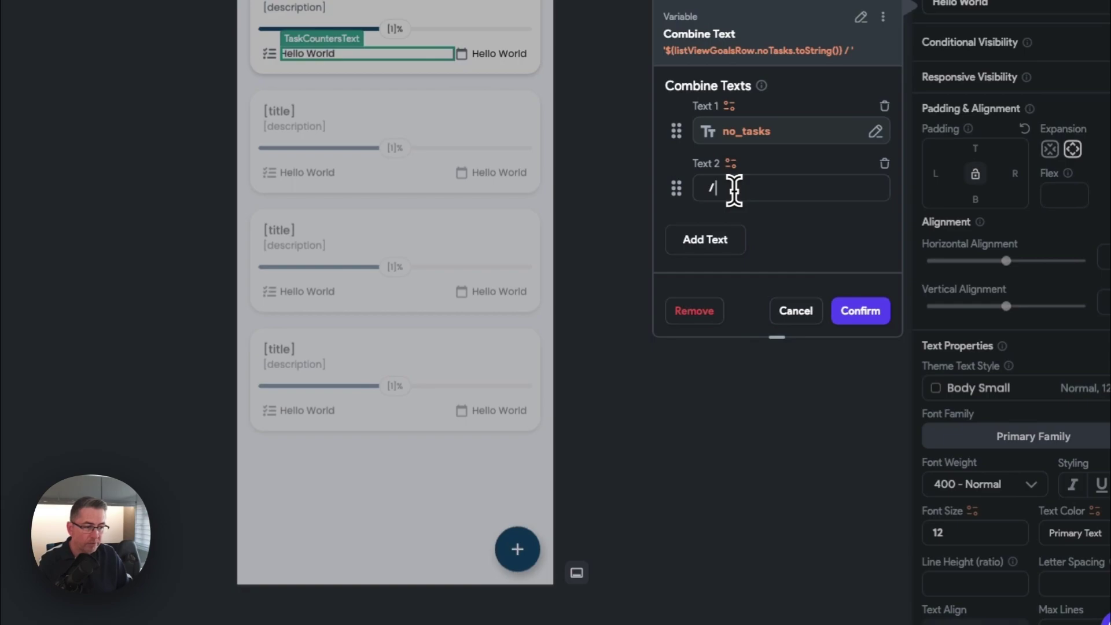
pyautogui.click(713, 242)
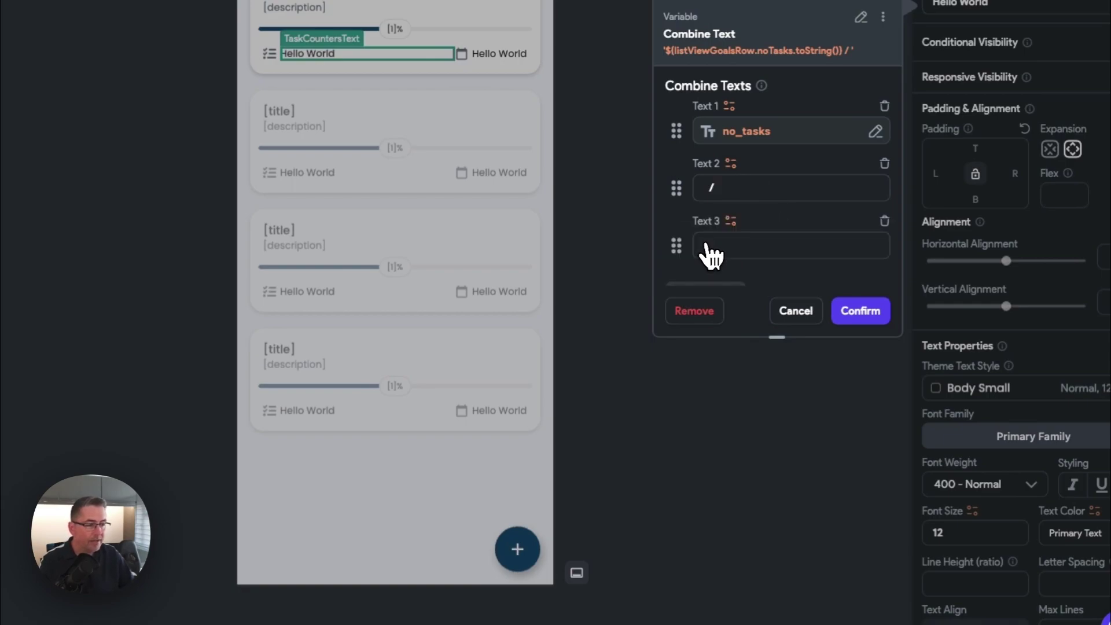
pyautogui.click(731, 221)
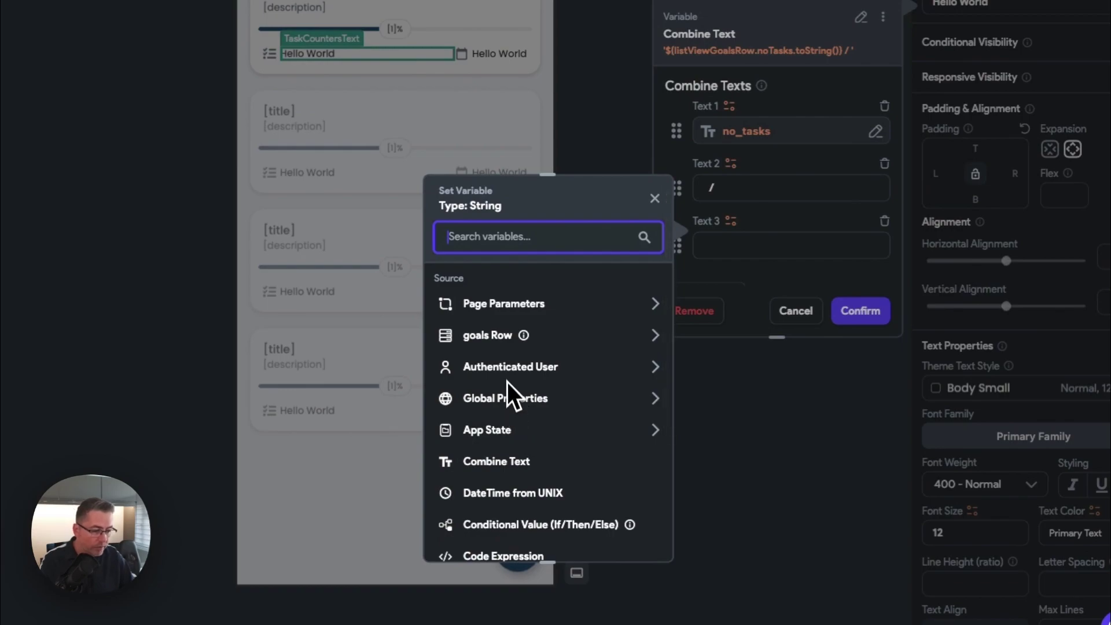
pyautogui.click(501, 345)
pyautogui.scroll(-3, 550, 459)
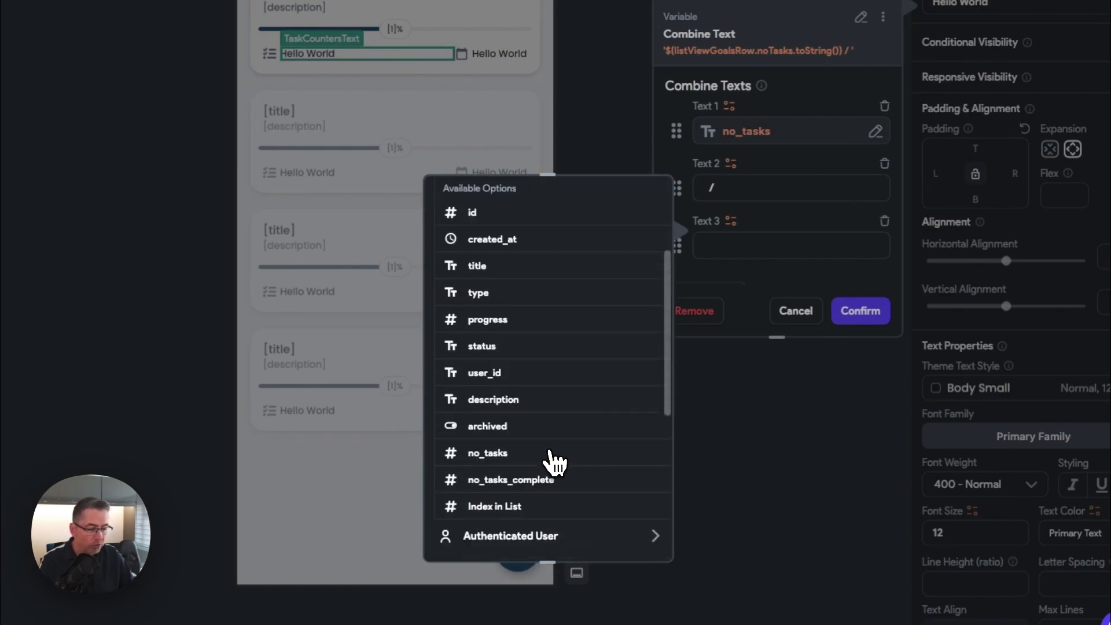
pyautogui.click(494, 480)
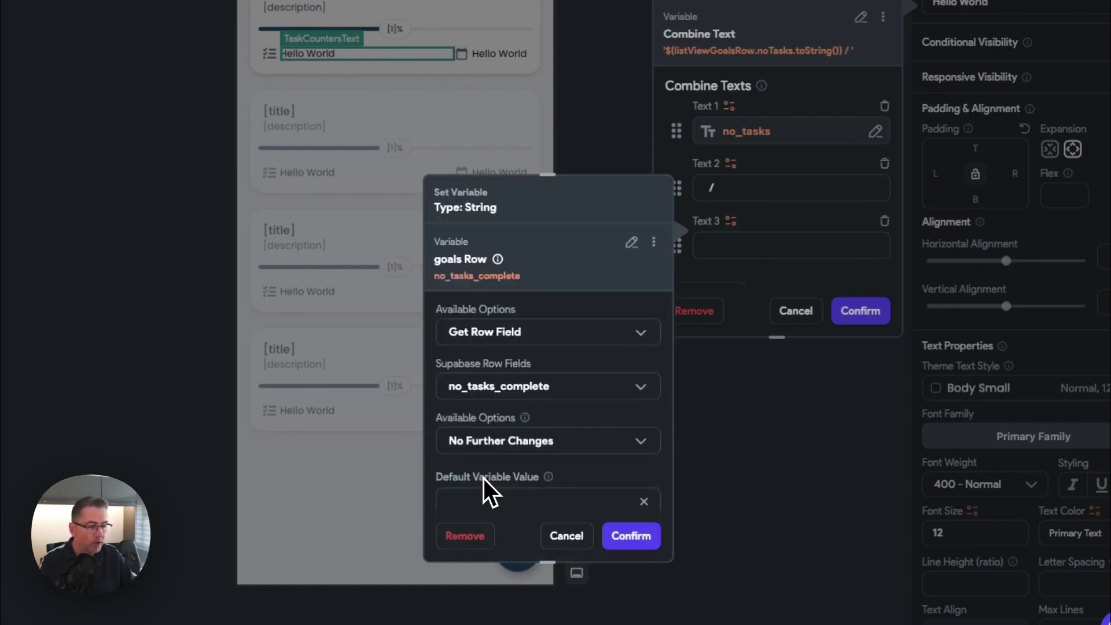
pyautogui.click(636, 537)
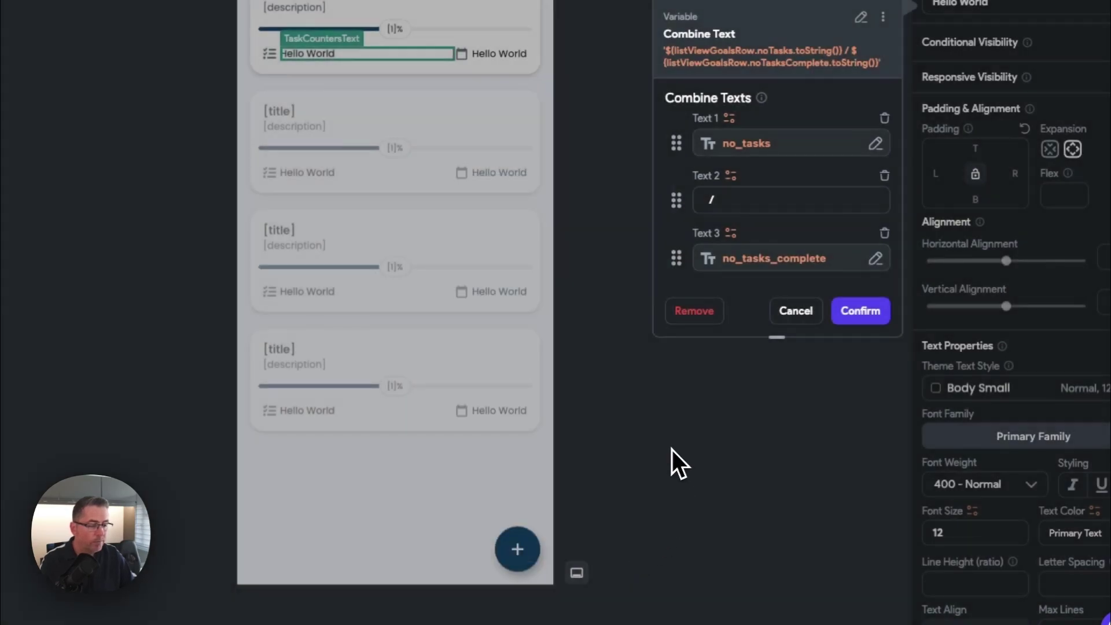
pyautogui.click(858, 313)
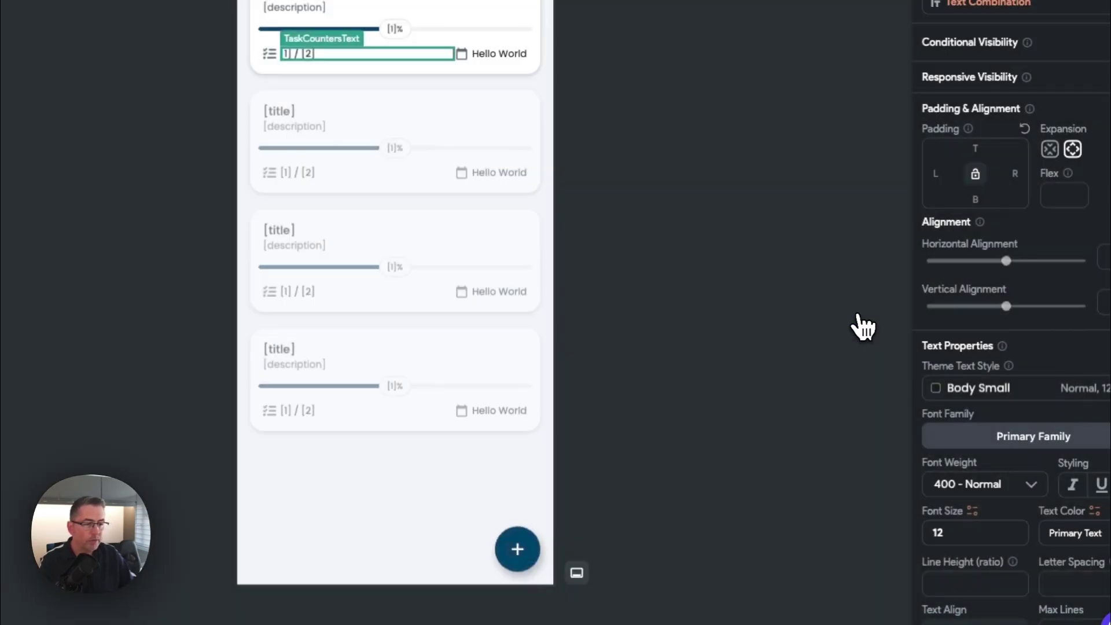
pyautogui.click(719, 232)
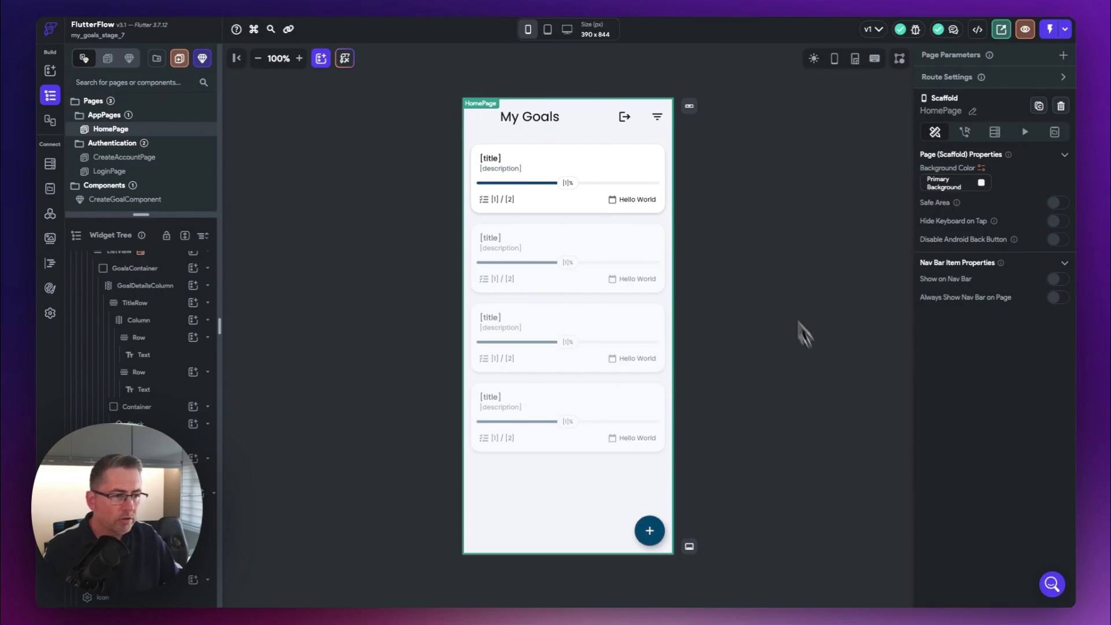
# Step: Start a DateTime from UNIX value for the TaskGoalDate text and choose the goals row's created_at field as its timestamp source
pyautogui.click(637, 199)
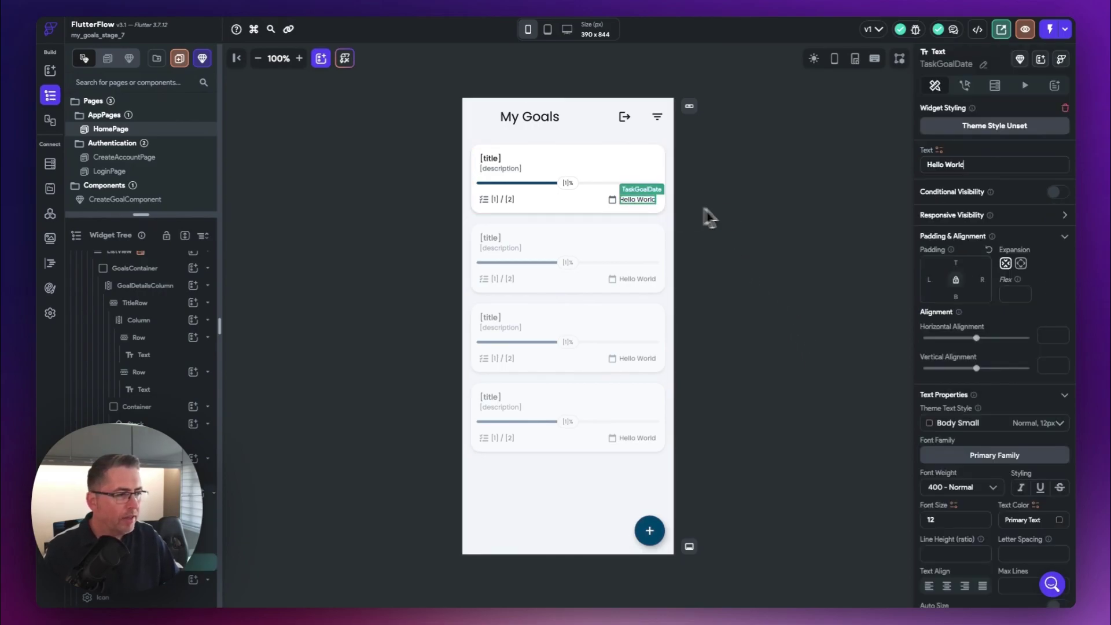
pyautogui.click(939, 150)
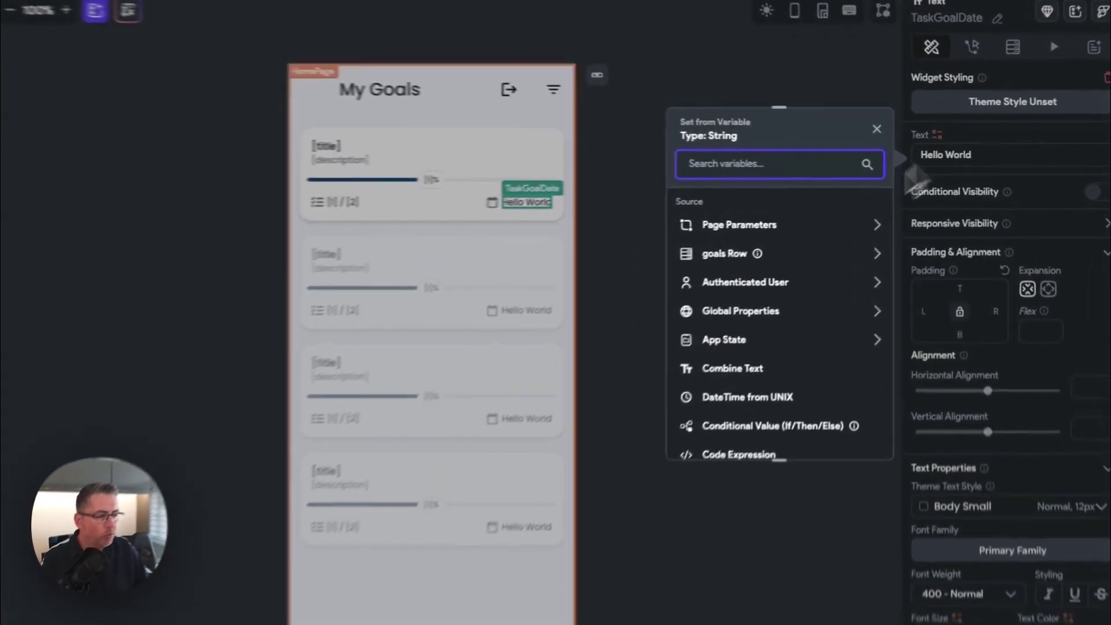
pyautogui.click(715, 425)
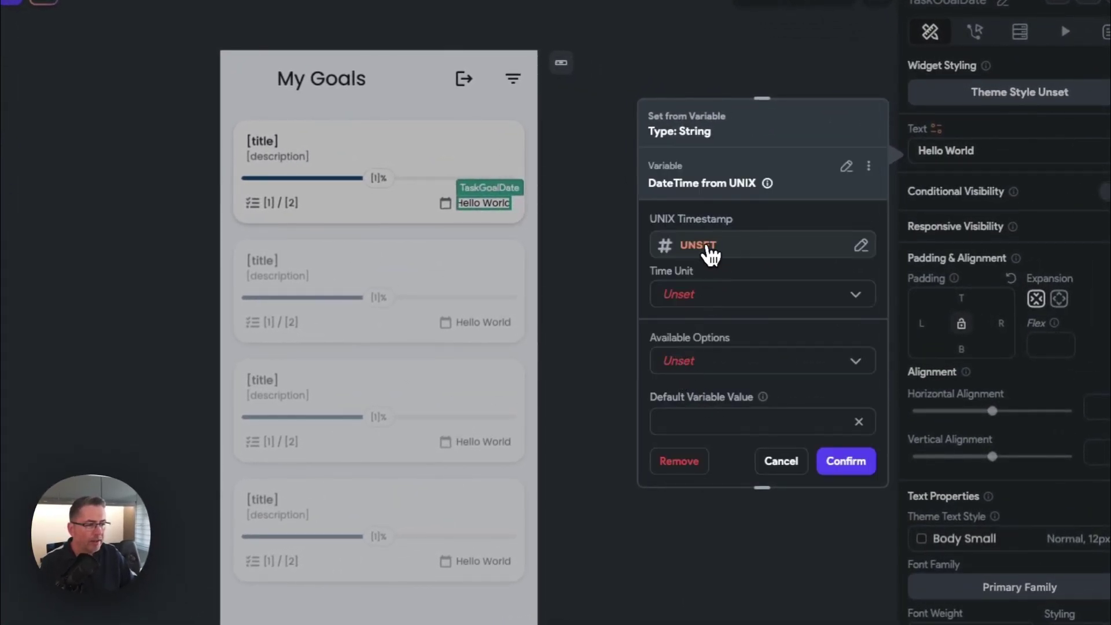
pyautogui.click(705, 245)
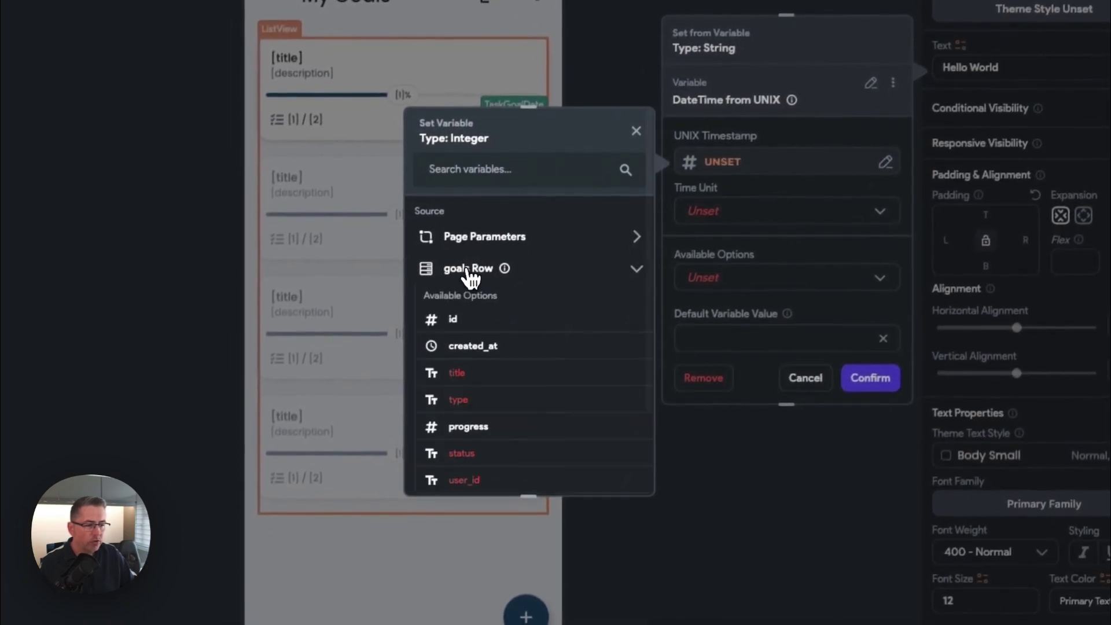
pyautogui.click(448, 351)
pyautogui.click(471, 344)
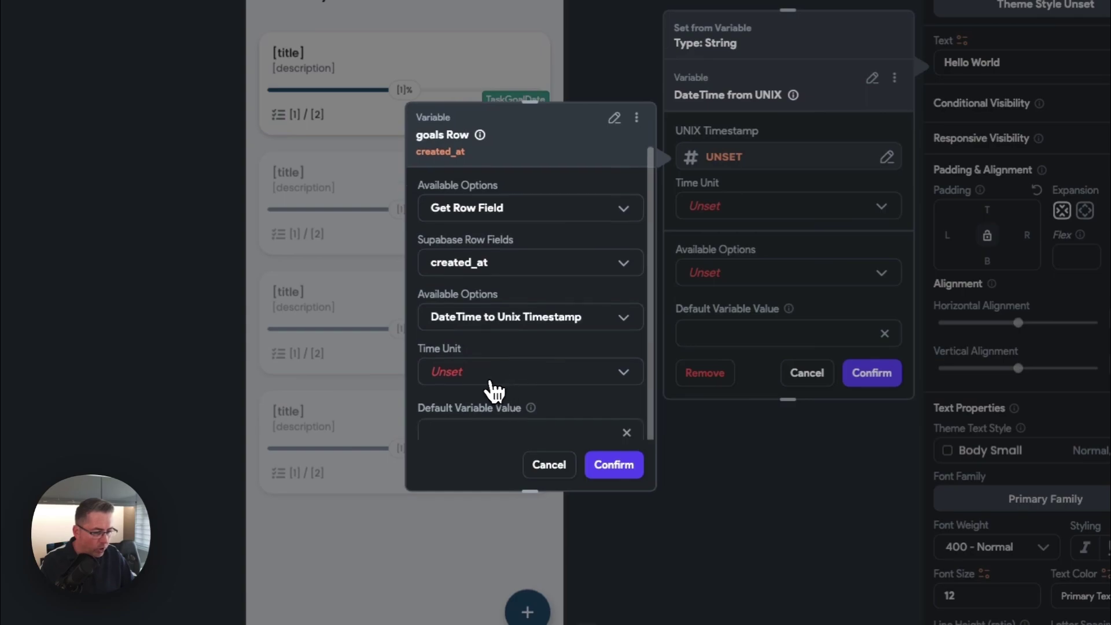
# Step: Set the created_at timestamp conversion to Seconds with a default value of 0 and confirm it as the UNIX timestamp
pyautogui.click(488, 373)
pyautogui.click(469, 450)
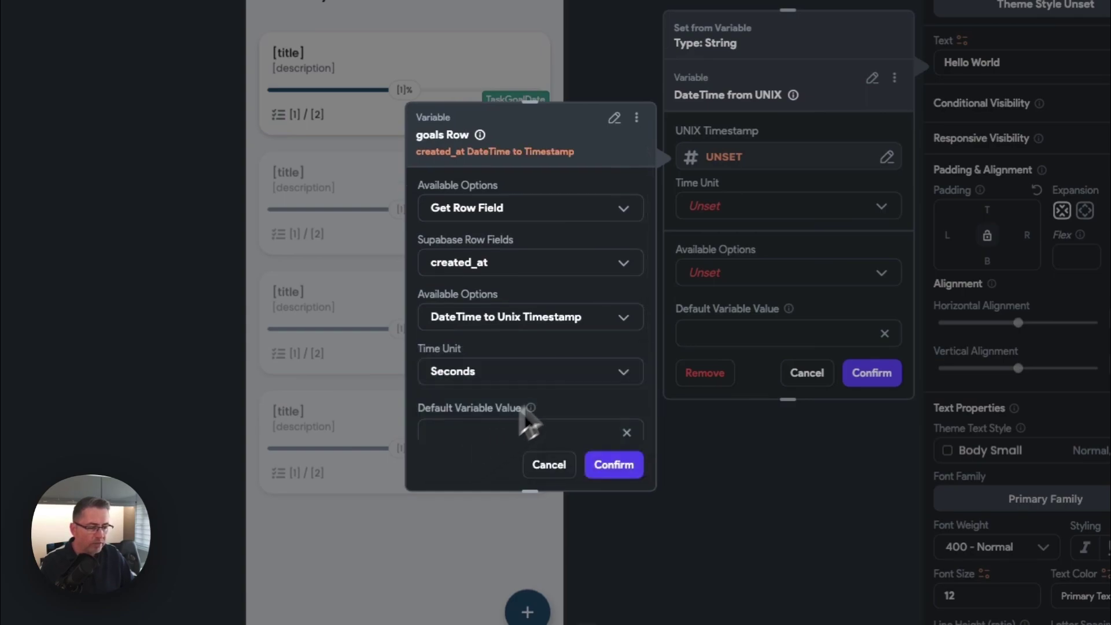
pyautogui.scroll(-1, 544, 405)
pyautogui.click(509, 410)
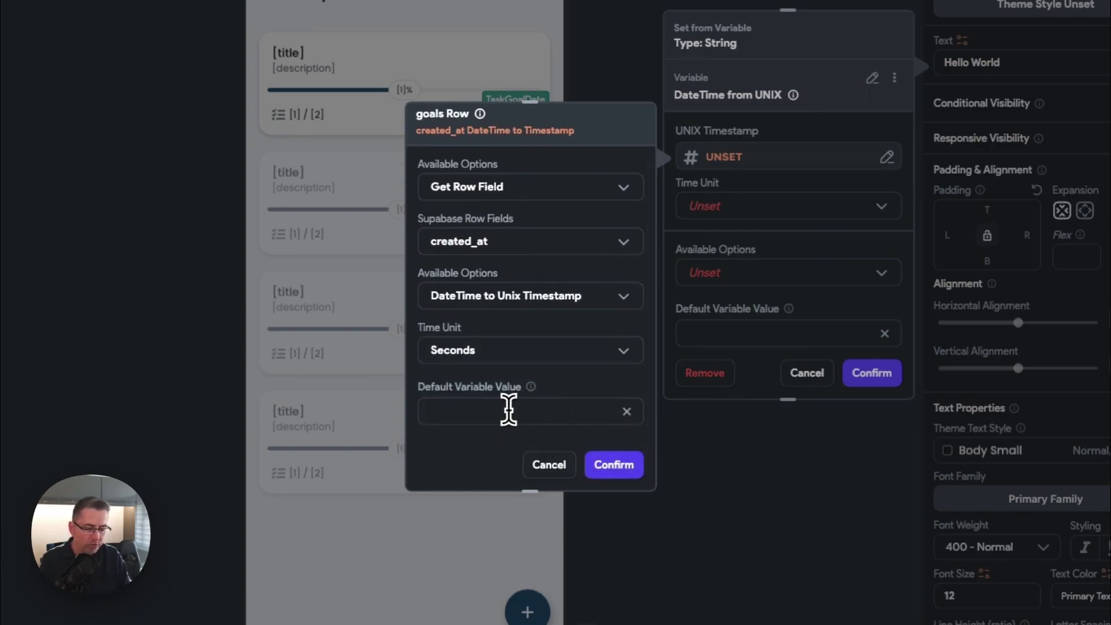
pyautogui.write('0')
pyautogui.click(626, 469)
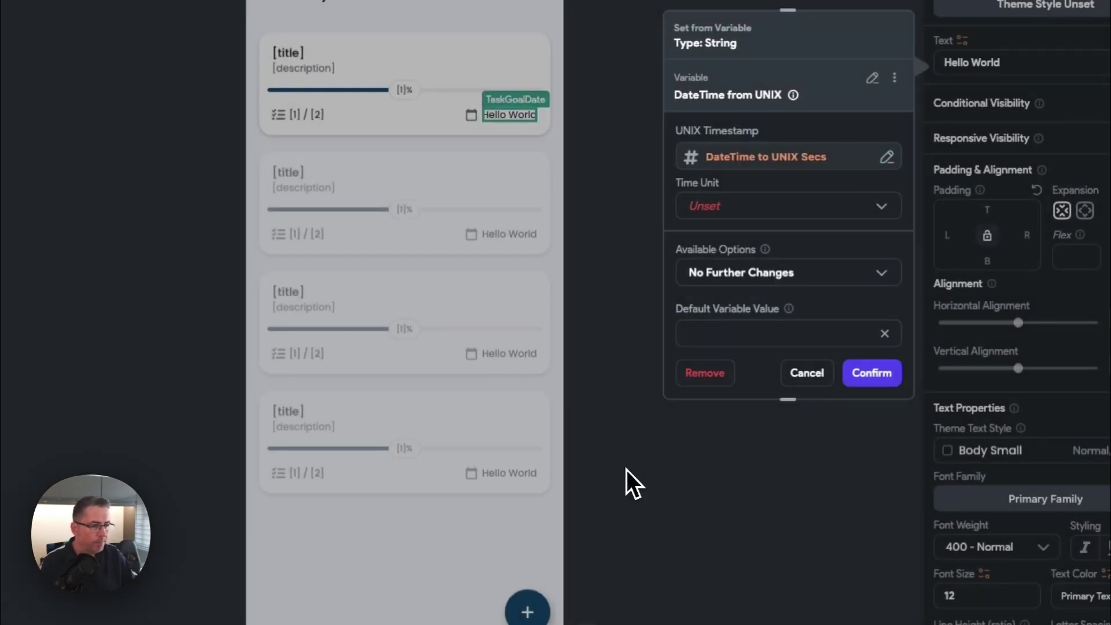
# Step: Set the time unit of the TaskGoalDate text's DateTime from UNIX value to Seconds
pyautogui.click(724, 208)
pyautogui.click(726, 285)
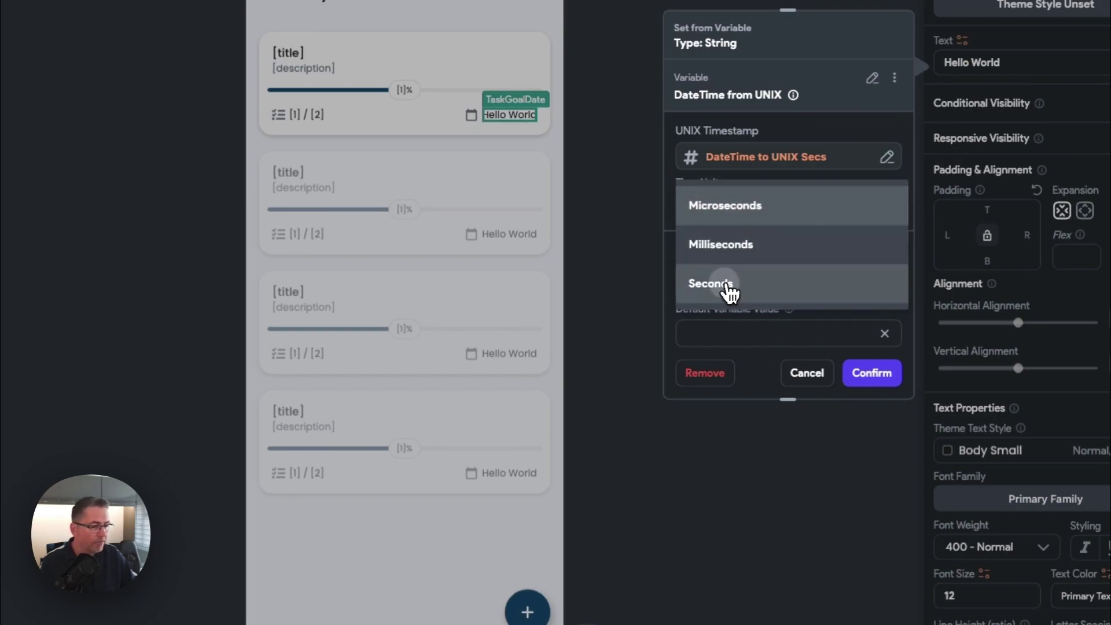
pyautogui.scroll(-1, 730, 268)
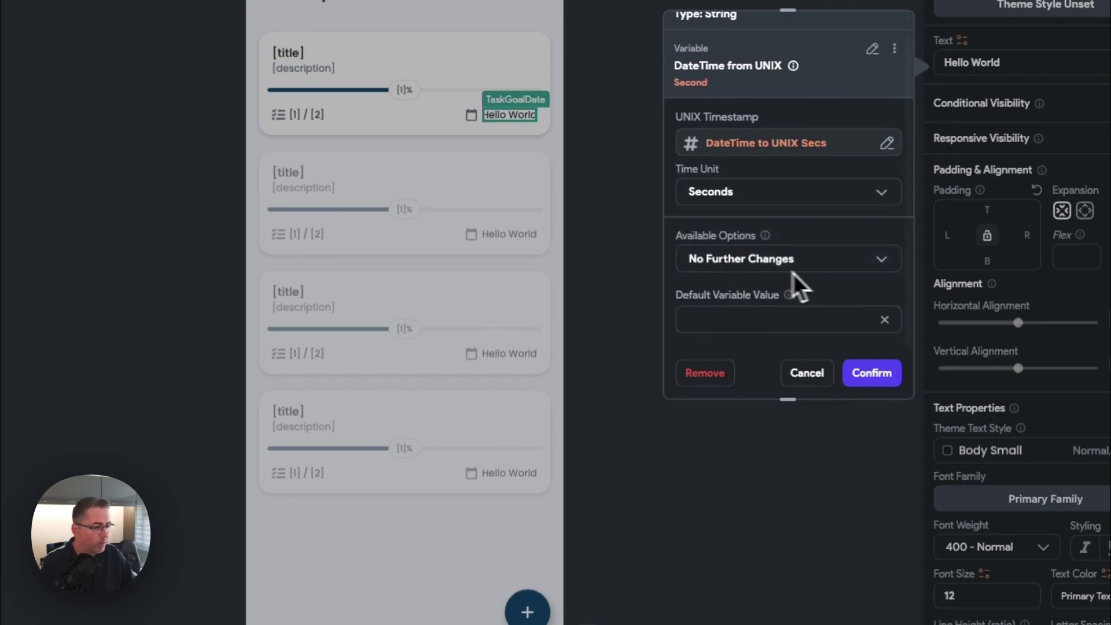
# Step: Apply DateTime Format with the d/M/y option to the TaskGoalDate value and confirm the binding
pyautogui.click(809, 264)
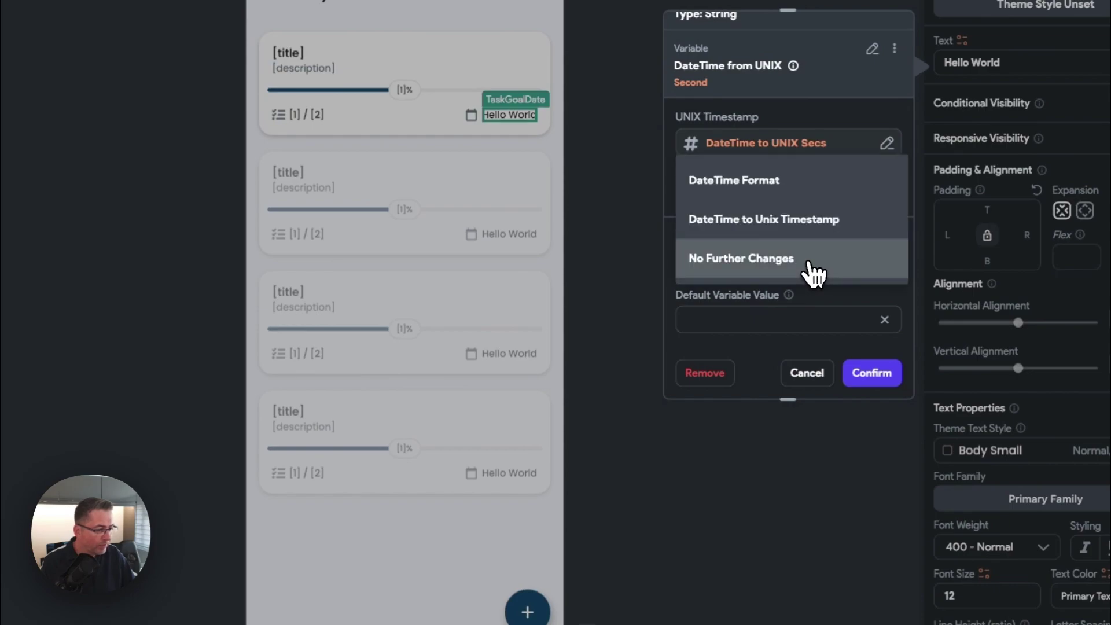
pyautogui.click(757, 190)
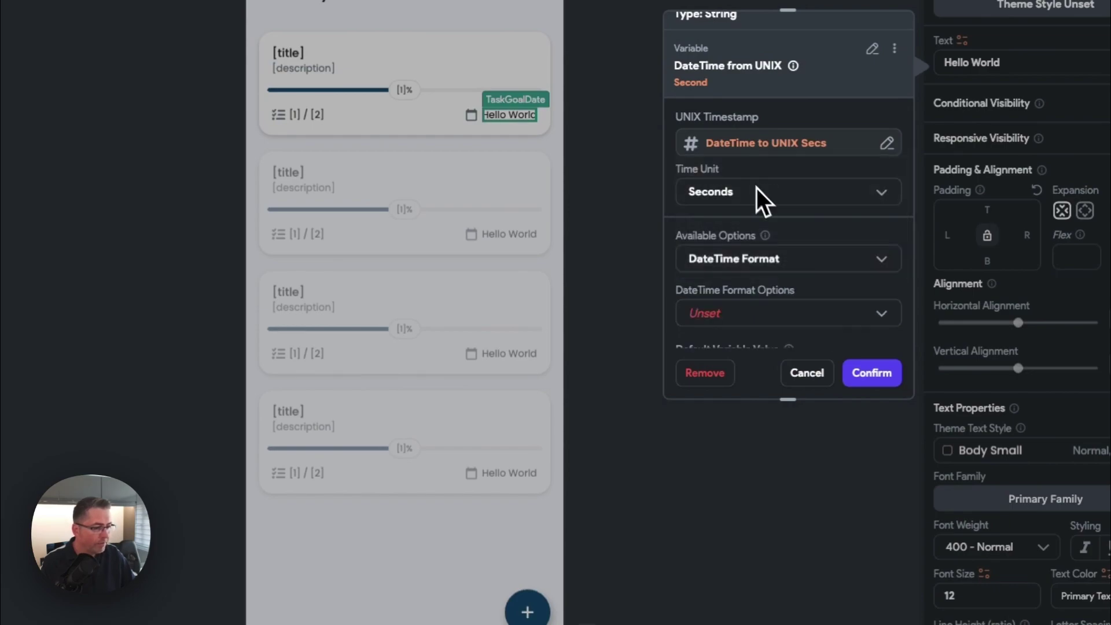
pyautogui.scroll(-2, 799, 296)
pyautogui.click(746, 266)
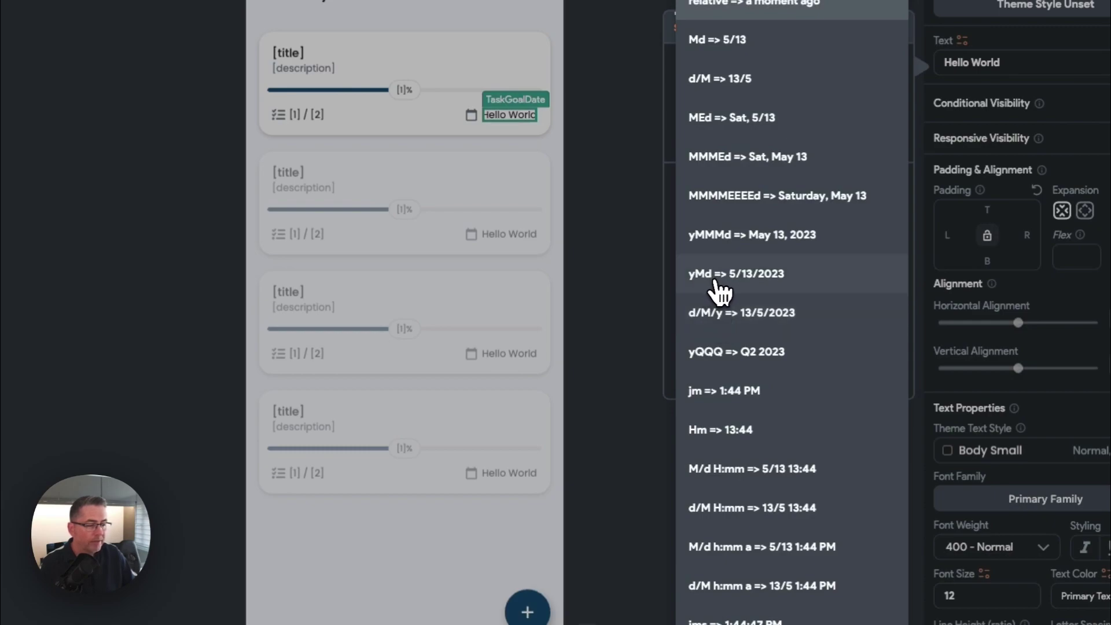
pyautogui.click(710, 316)
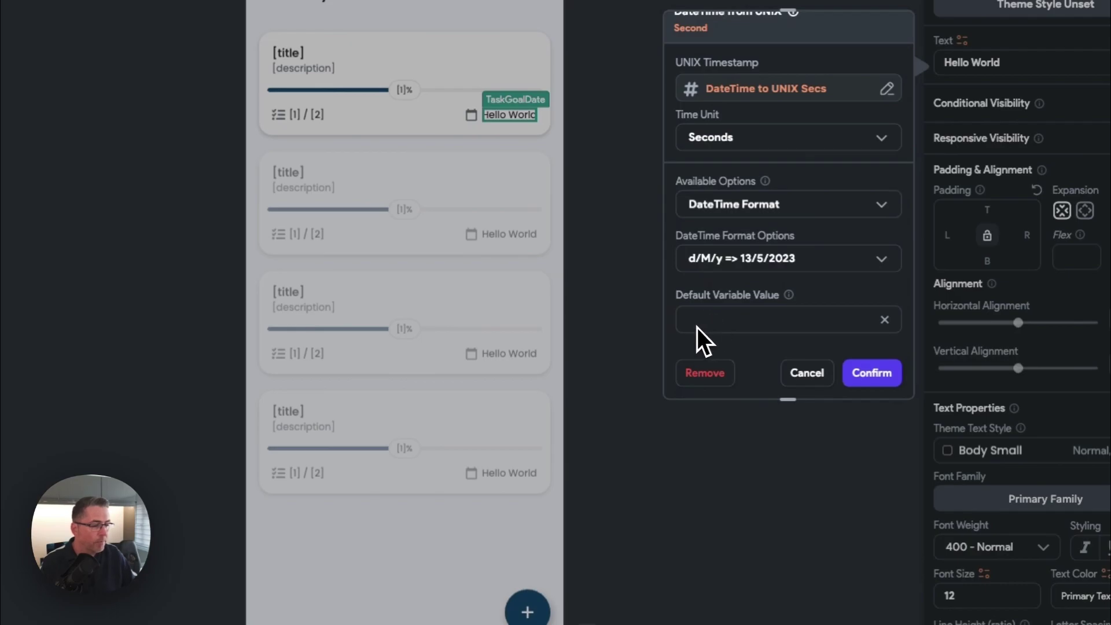
pyautogui.click(873, 375)
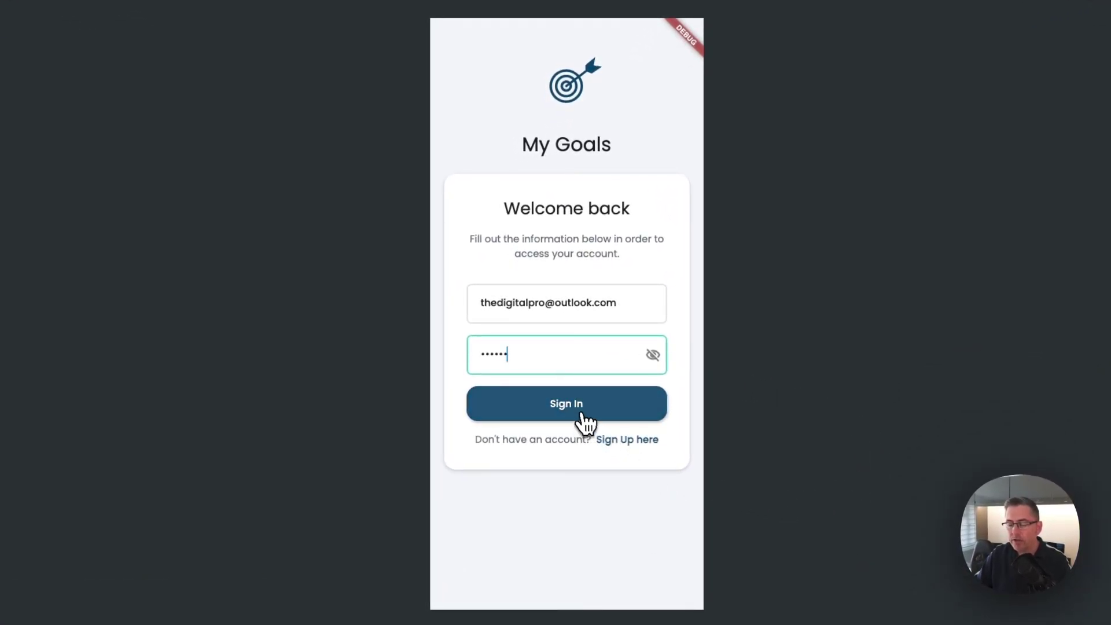
# Step: Submit the filled-in sign-in form of the My Goals test app
pyautogui.click(584, 415)
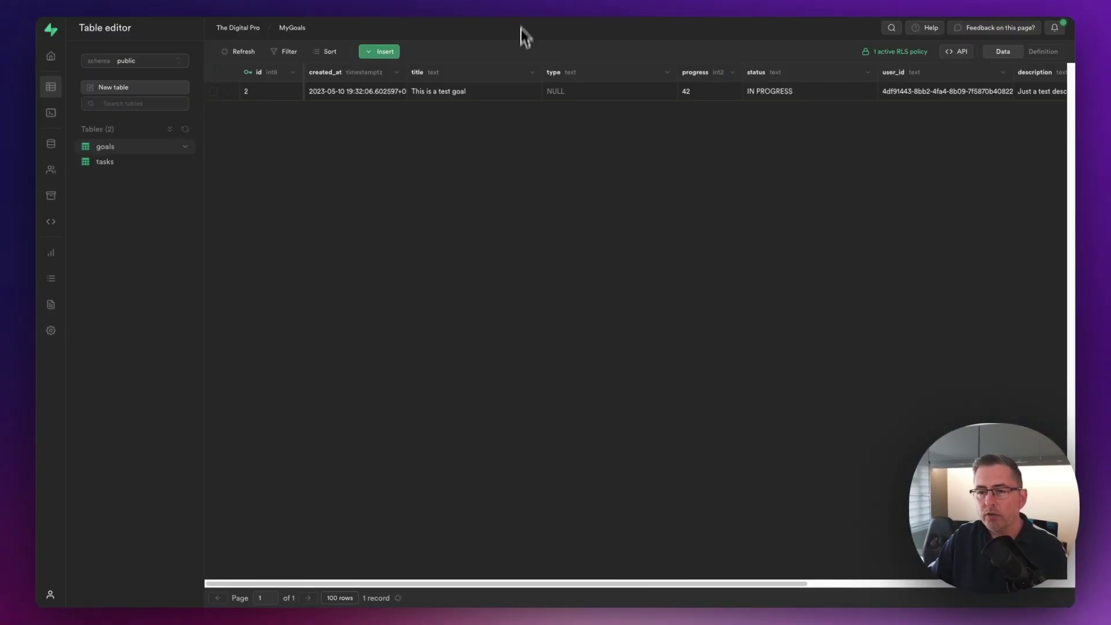
# Step: In the Supabase goals table, set the test goal's progress to 66 and archived to TRUE
pyautogui.doubleClick(705, 93)
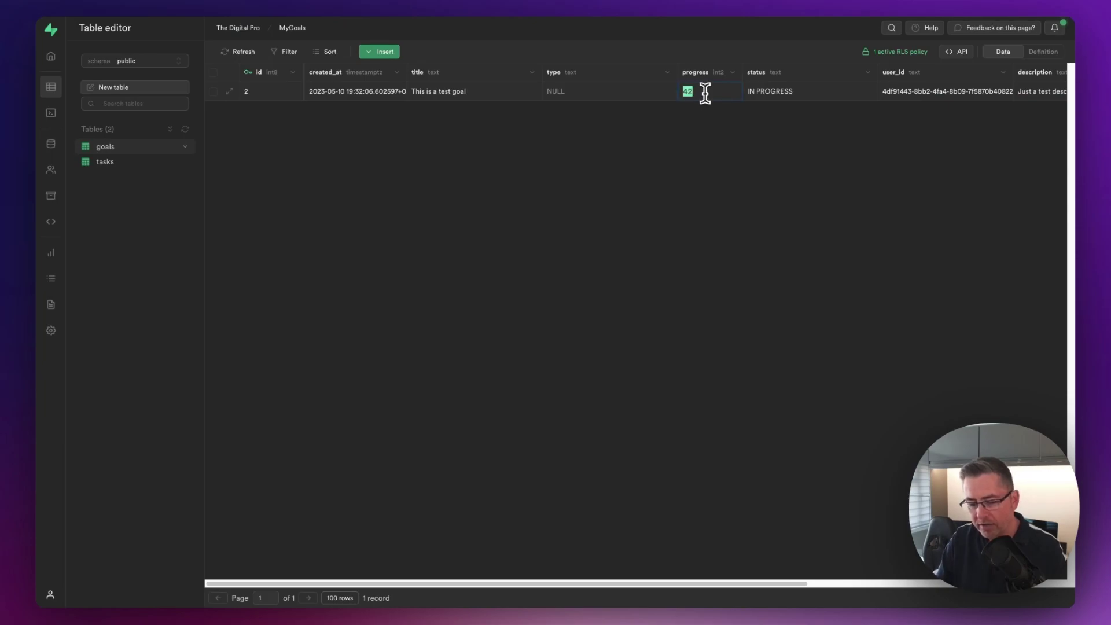
pyautogui.moveTo(697, 582); pyautogui.dragTo(969, 593)
pyautogui.click(813, 93)
pyautogui.click(813, 93)
pyautogui.click(838, 97)
pyautogui.click(817, 80)
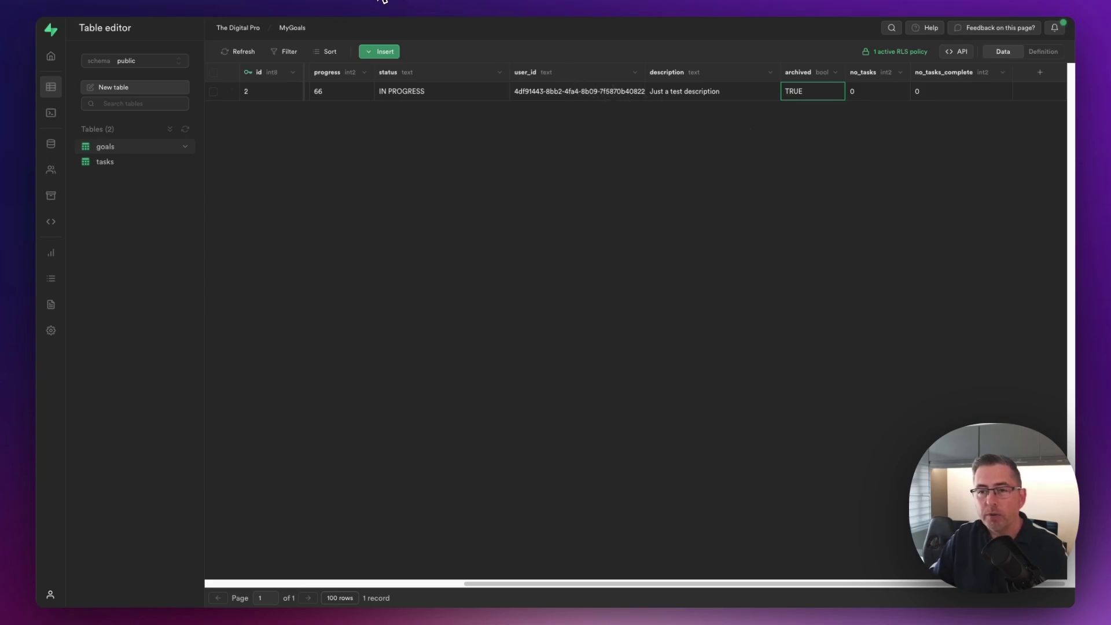
# Step: Switch to the FlutterFlow test session, log out of My Goals and sign back in with the account email and password
pyautogui.hotkey('ctrl', 'Tab')
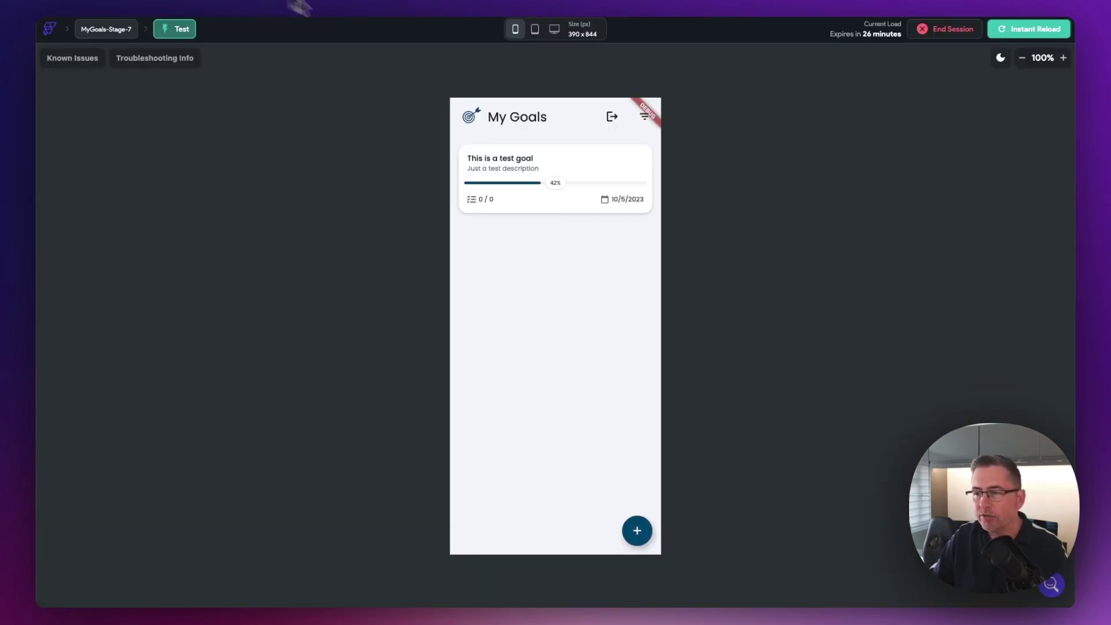
pyautogui.click(611, 118)
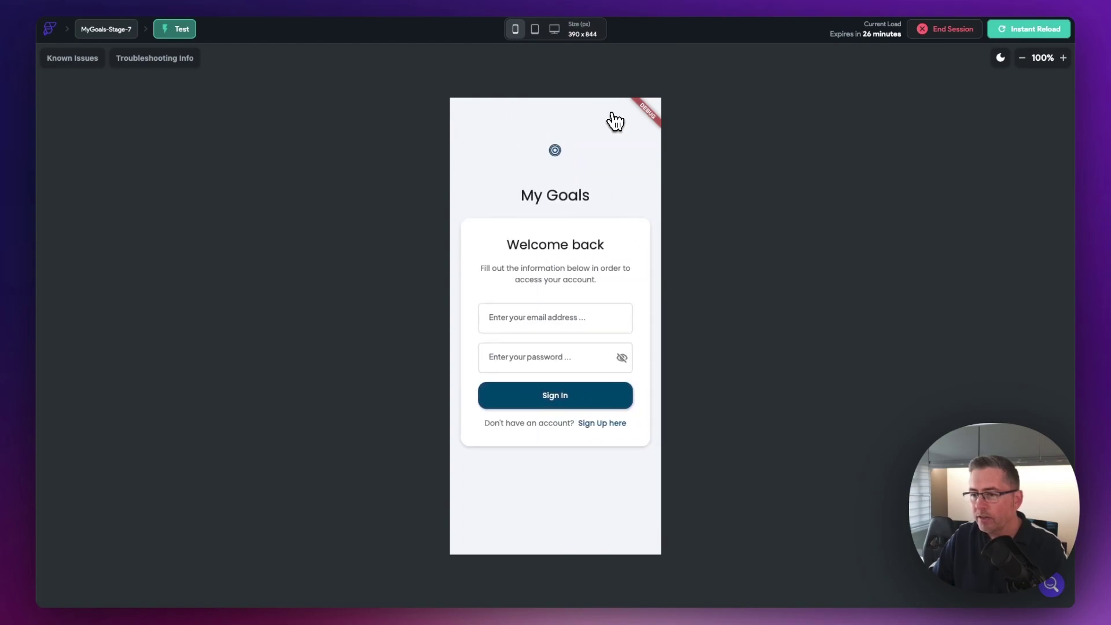
pyautogui.click(550, 318)
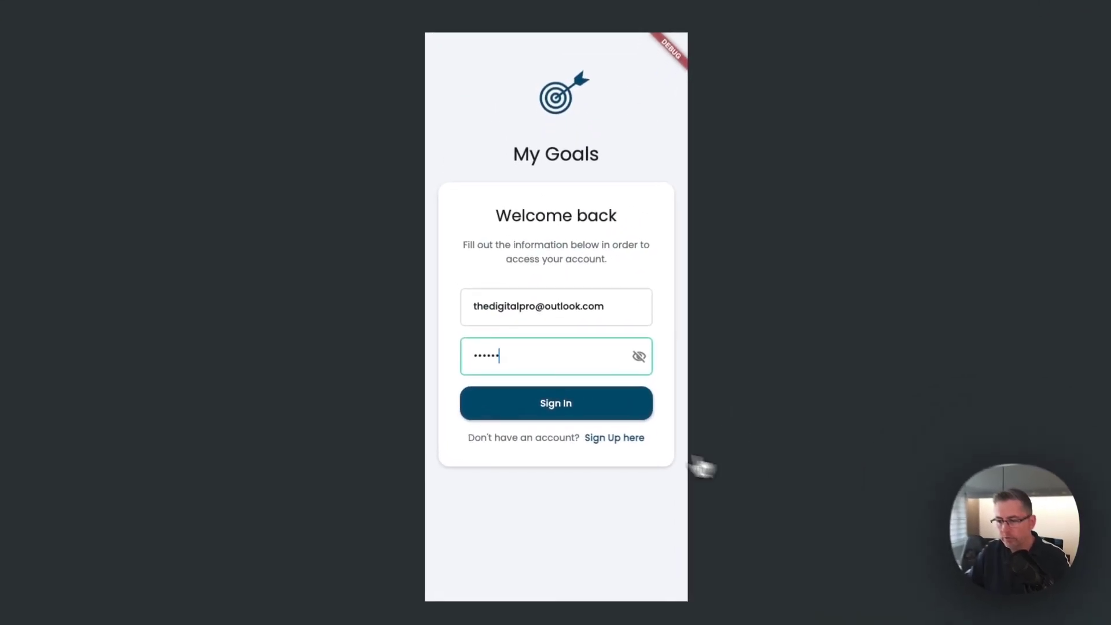
pyautogui.click(571, 404)
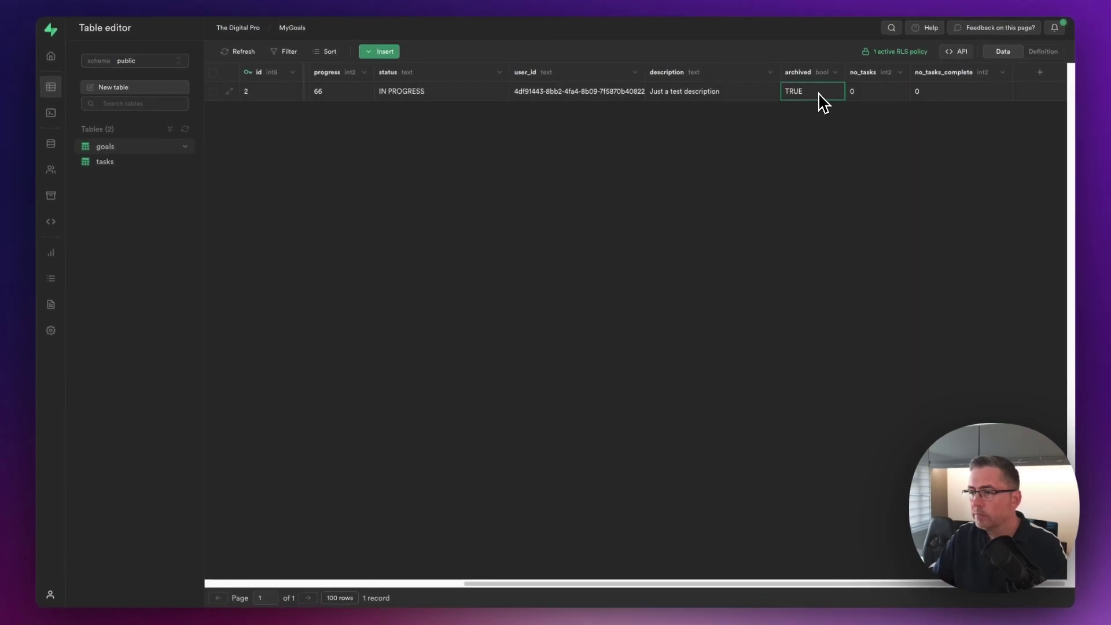
# Step: In the Supabase goals row, set archived to FALSE and both no_tasks and no_tasks_complete to 1
pyautogui.click(835, 93)
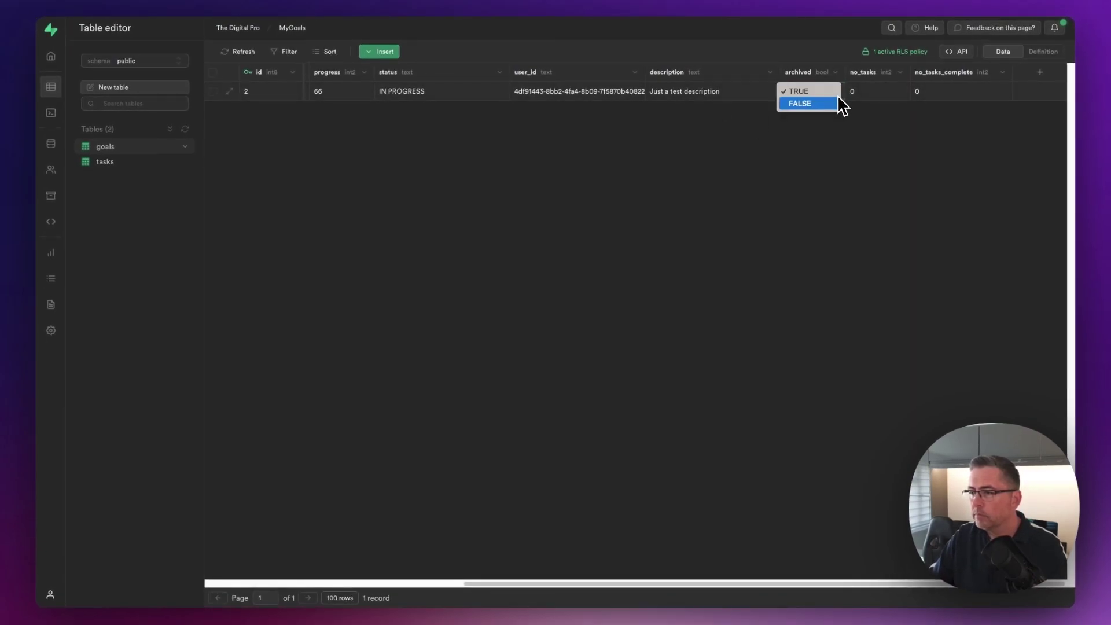
pyautogui.click(831, 104)
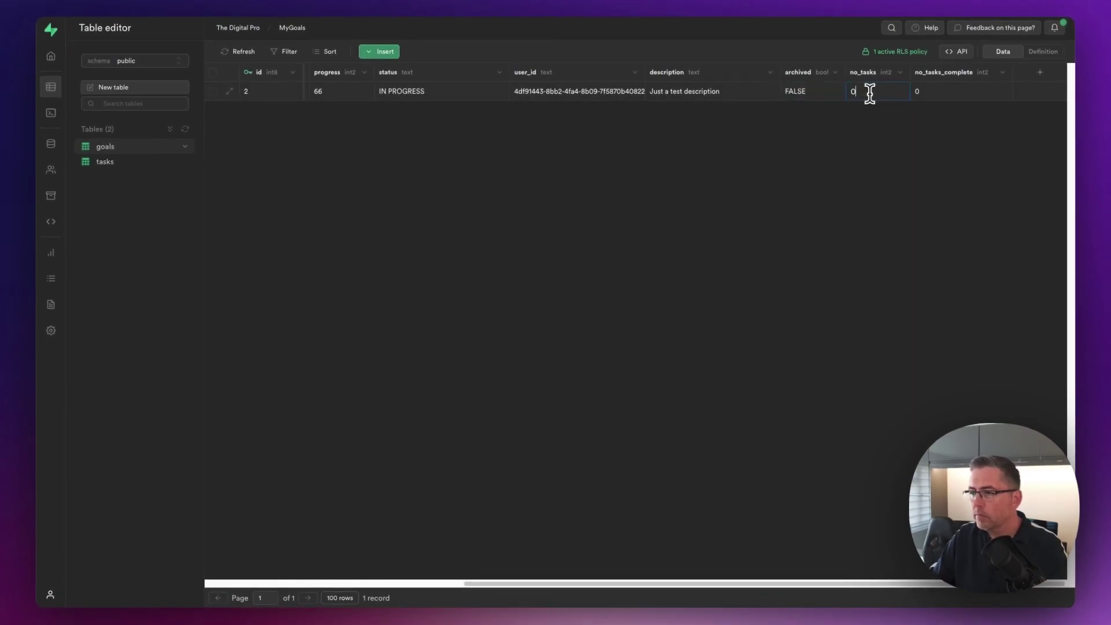
pyautogui.write('1')
pyautogui.click(937, 92)
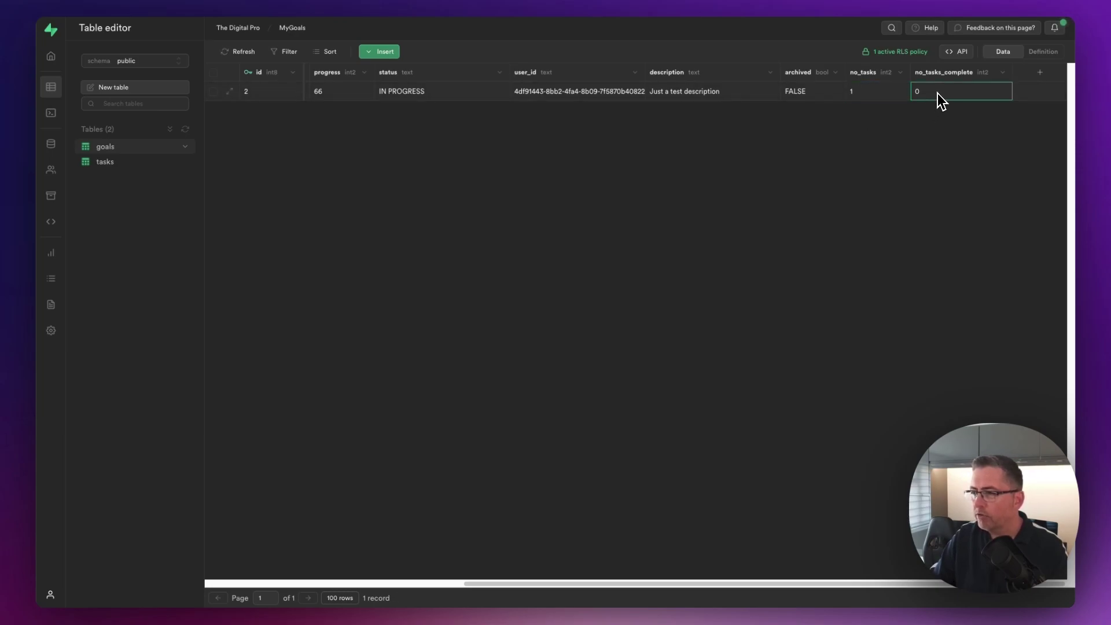
pyautogui.doubleClick(937, 92)
pyautogui.write('1')
# Step: Return to the running test app and renew the login with the account email and password to reload the edited goal
pyautogui.click(271, 1)
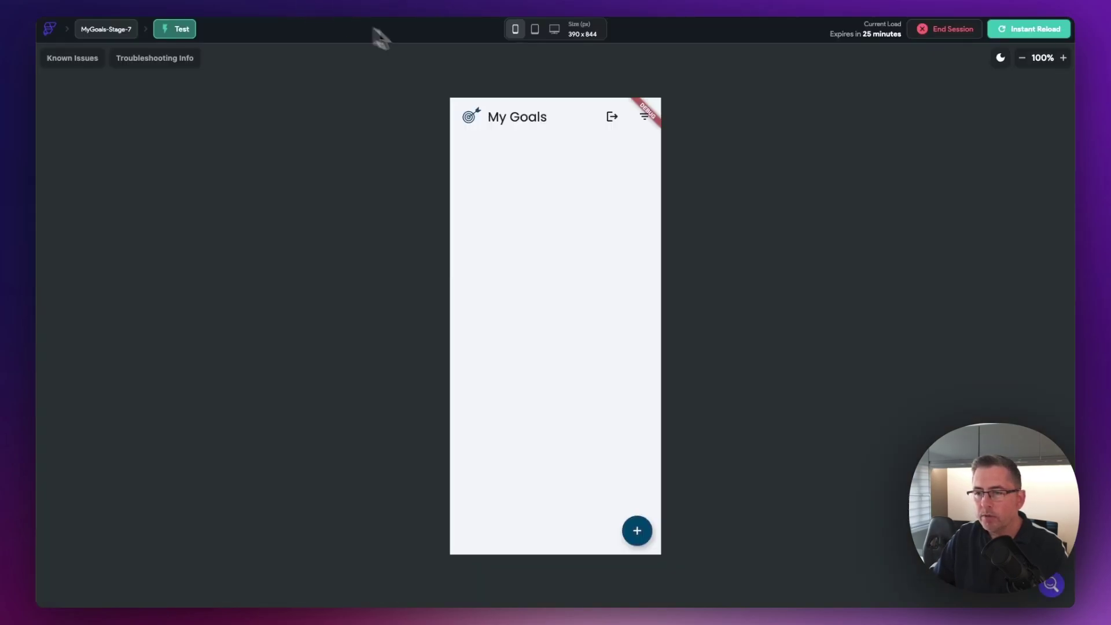
pyautogui.click(611, 117)
pyautogui.click(528, 322)
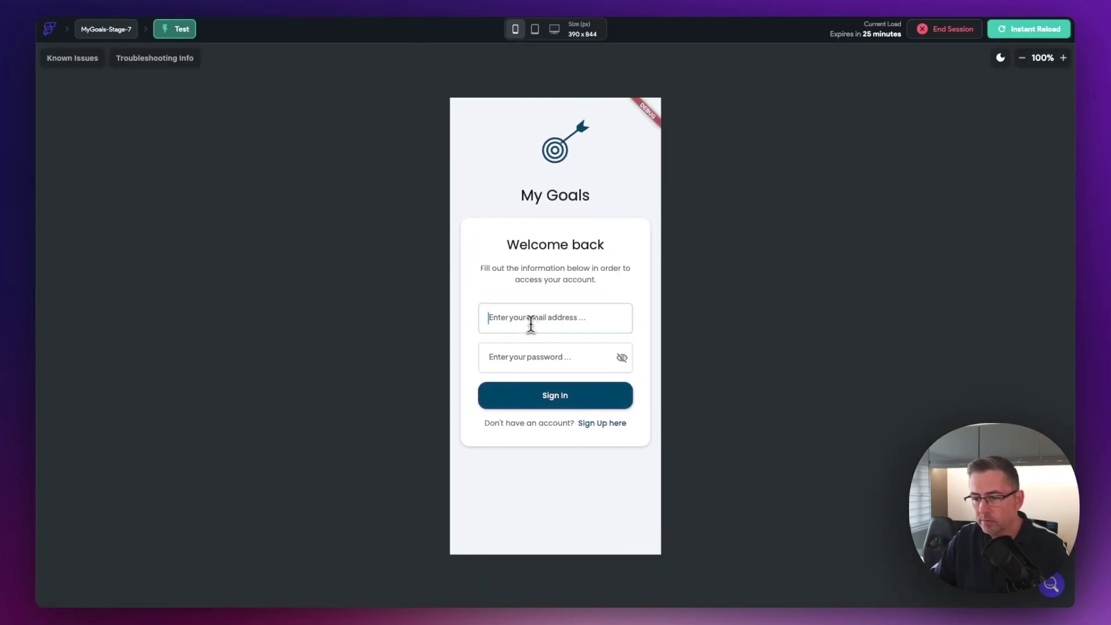
pyautogui.click(567, 399)
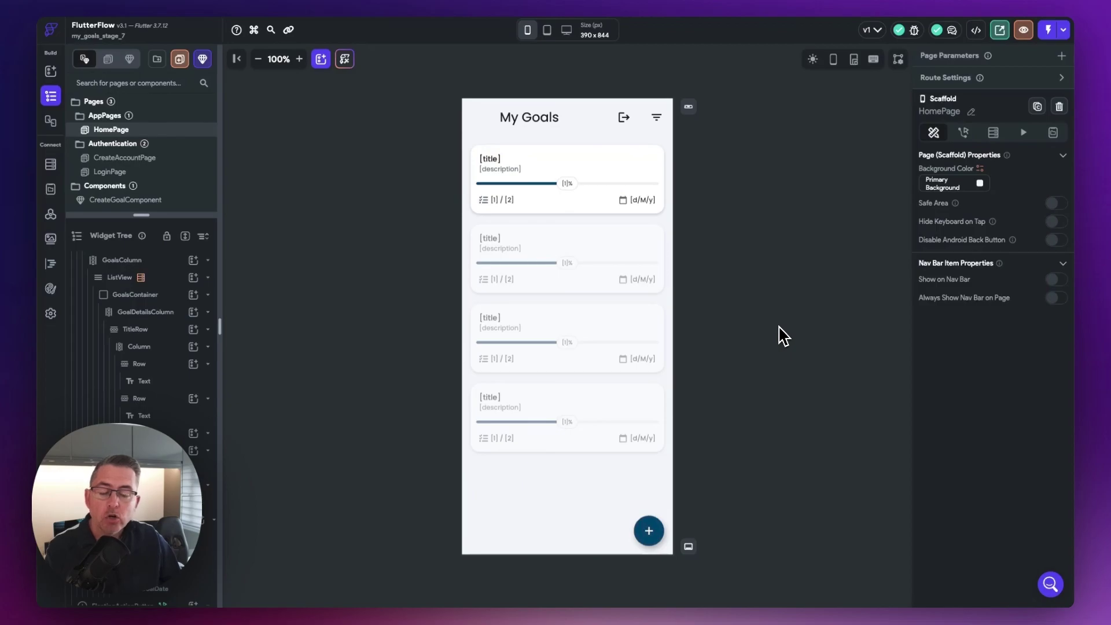
# Step: In the FlutterFlow editor, open the HomePage ListView's backend query and review its filter and ordering settings
pyautogui.click(122, 278)
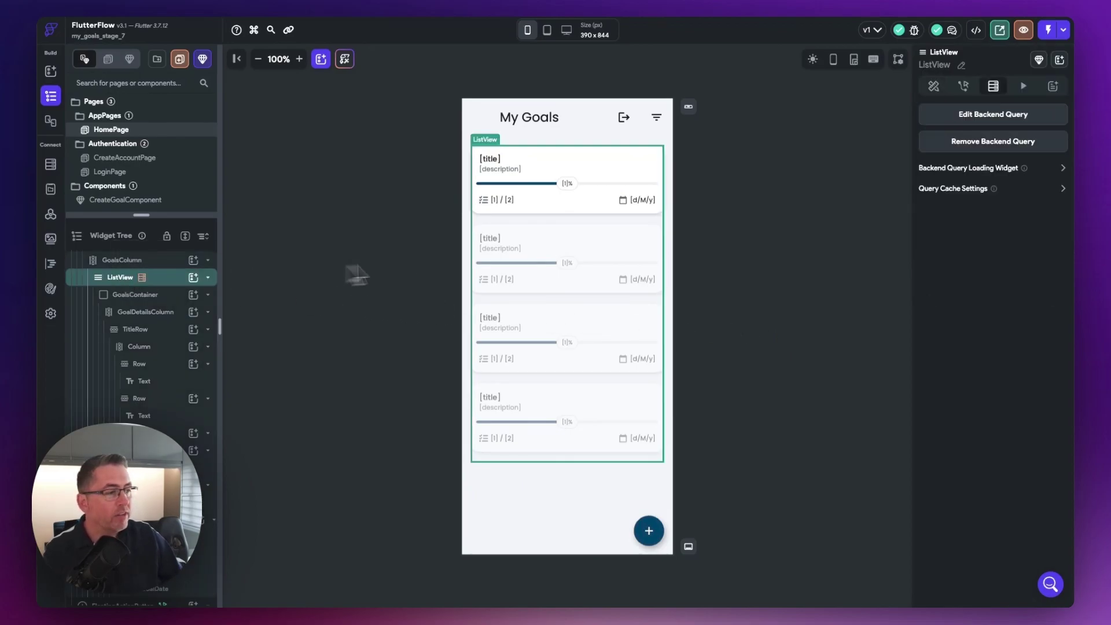
pyautogui.click(995, 119)
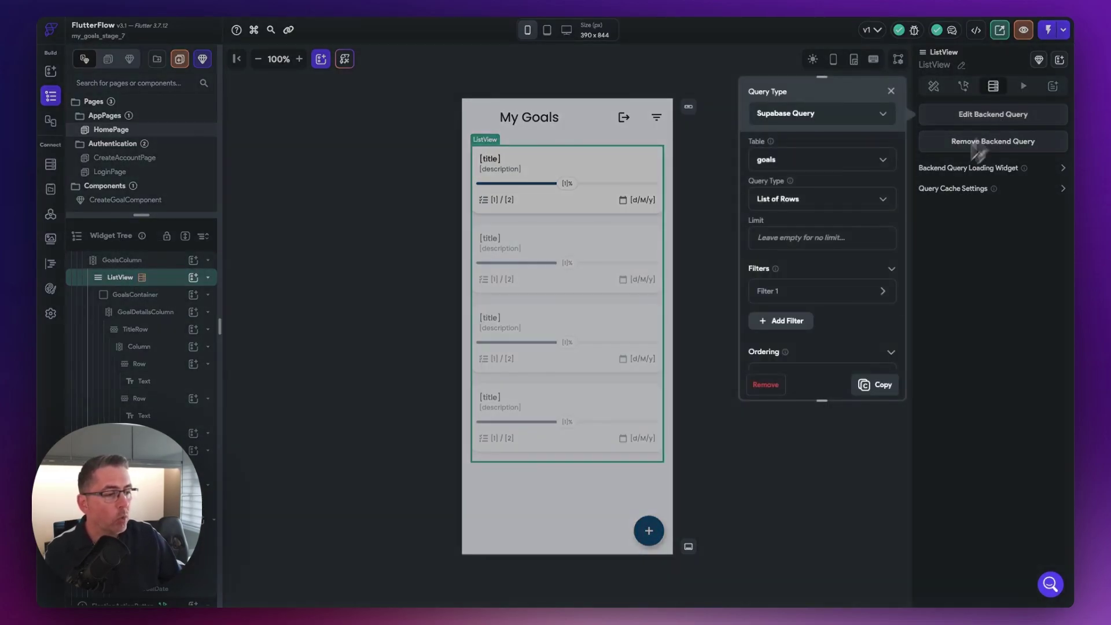
pyautogui.scroll(-1, 833, 265)
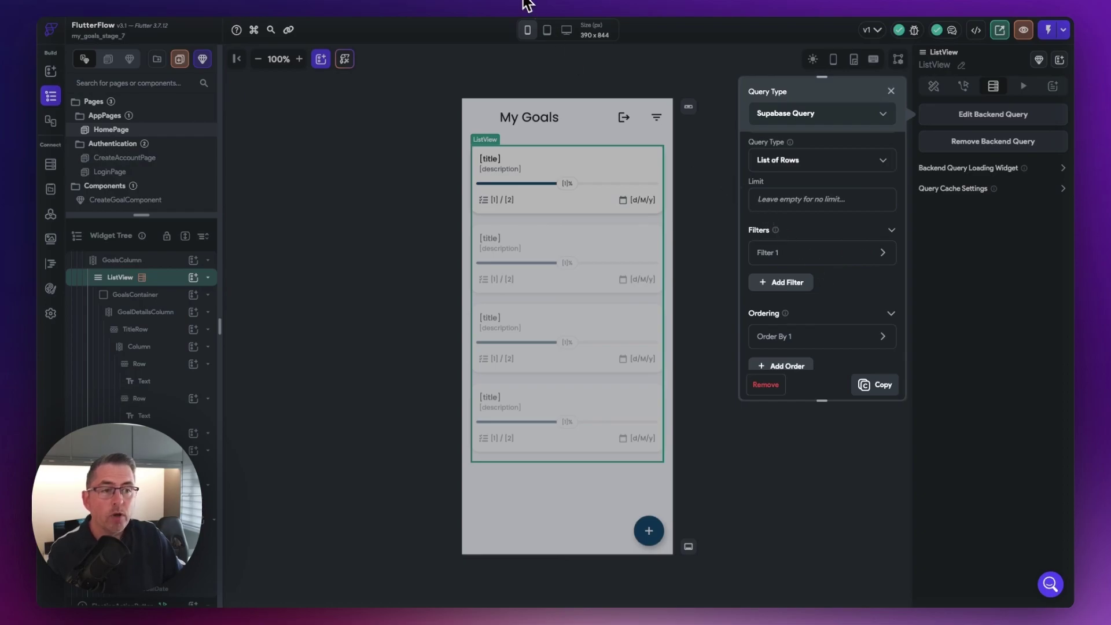
# Step: Switch to Supabase and open the goals table's "Enable all actions for users based on their user_id" policy for editing
pyautogui.hotkey('ctrl', 'Tab')
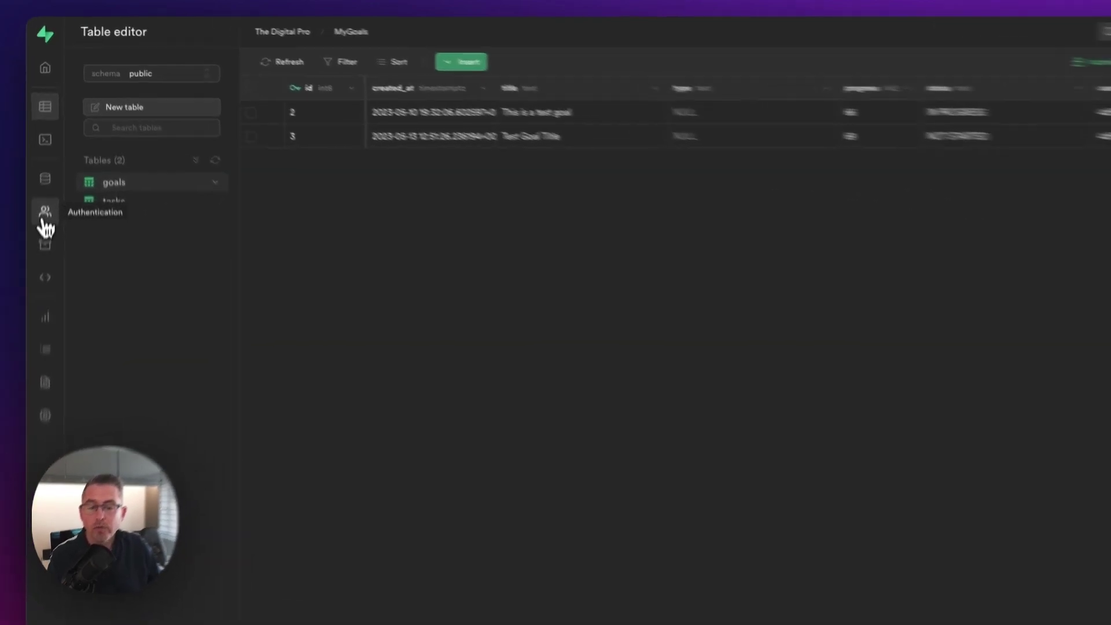
pyautogui.click(44, 220)
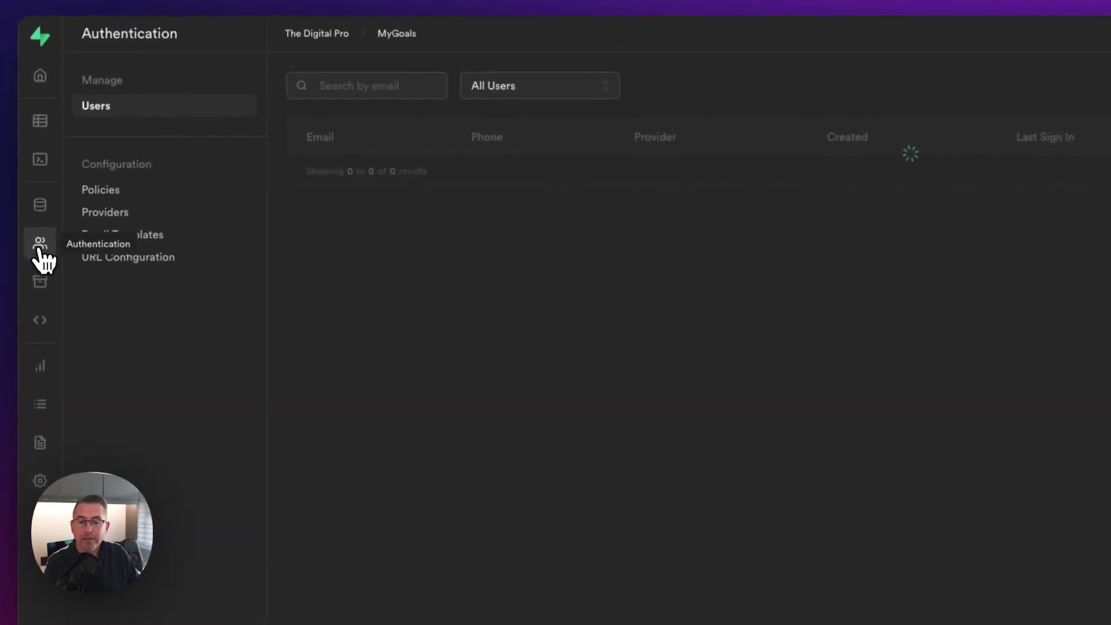
pyautogui.click(105, 193)
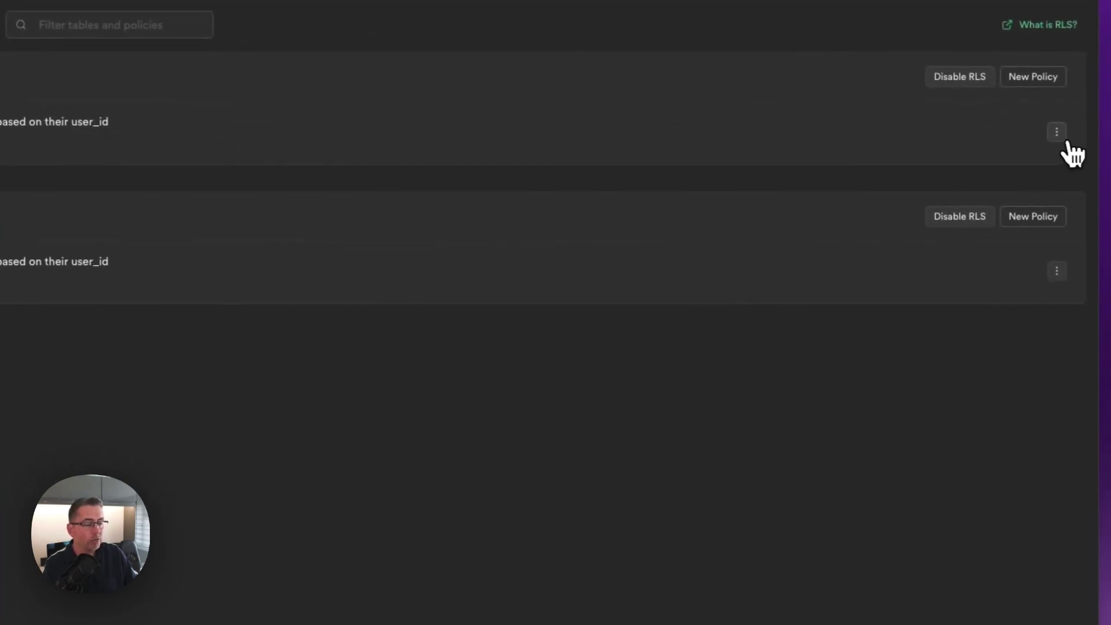
pyautogui.click(1056, 133)
pyautogui.click(963, 163)
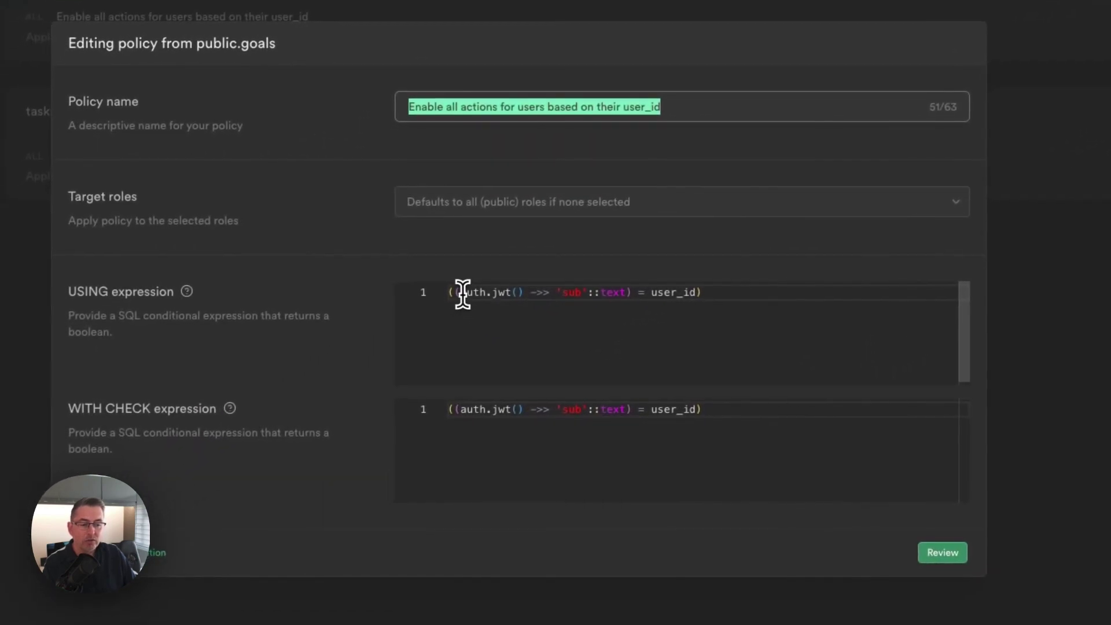
# Step: Examine the auth.jwt(), 'sub', text and user_id parts of the goals policy's USING expression, and return to the FlutterFlow project
pyautogui.moveTo(463, 292); pyautogui.dragTo(523, 293)
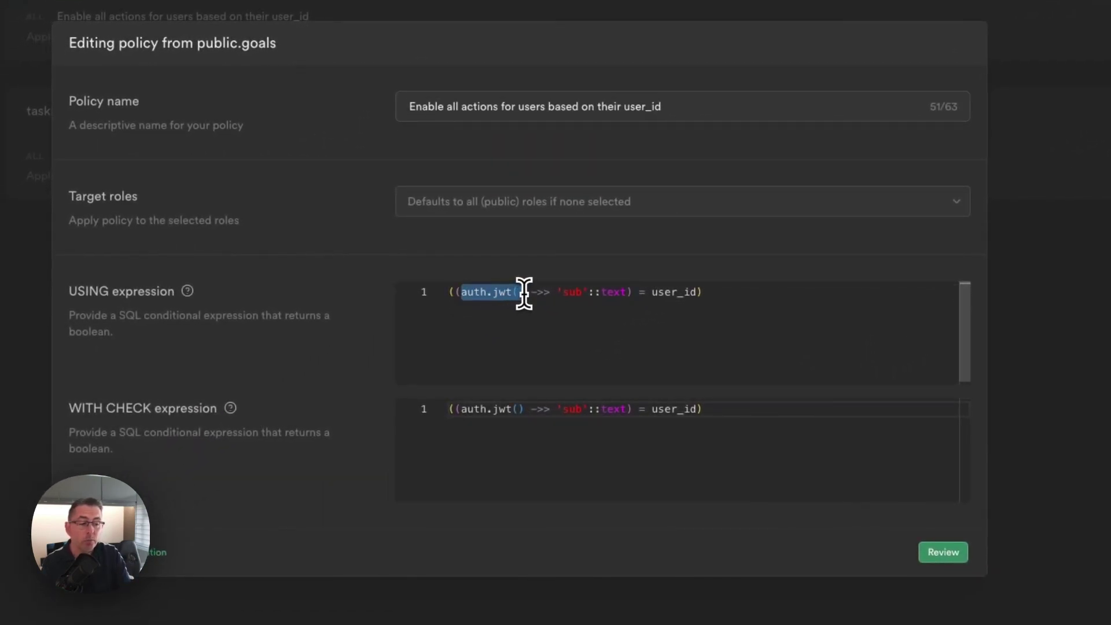
pyautogui.click(524, 293)
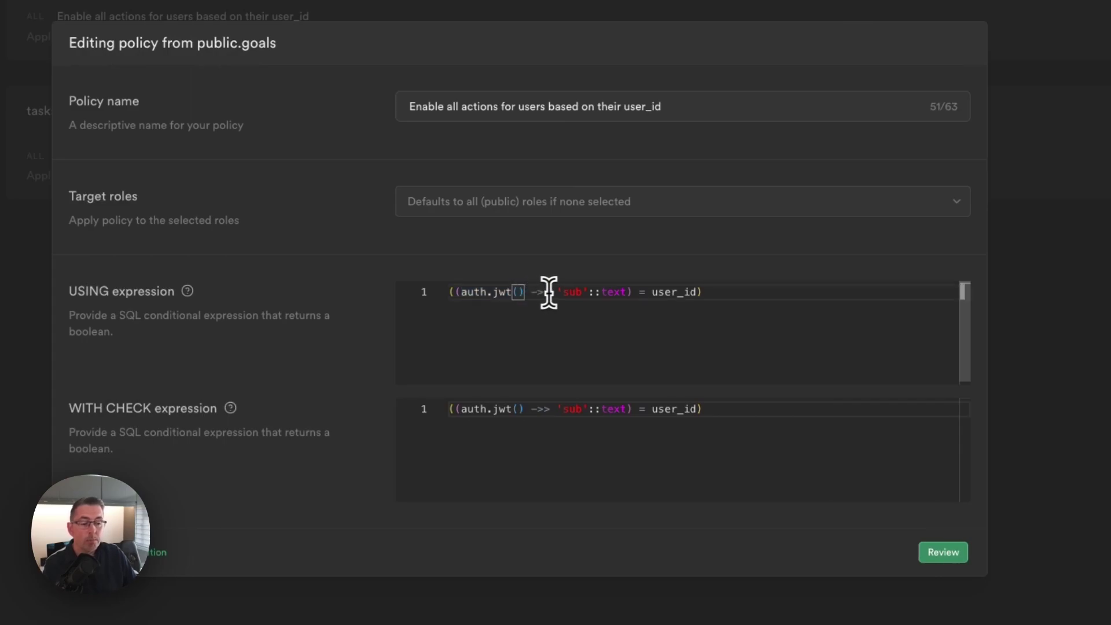
pyautogui.doubleClick(576, 292)
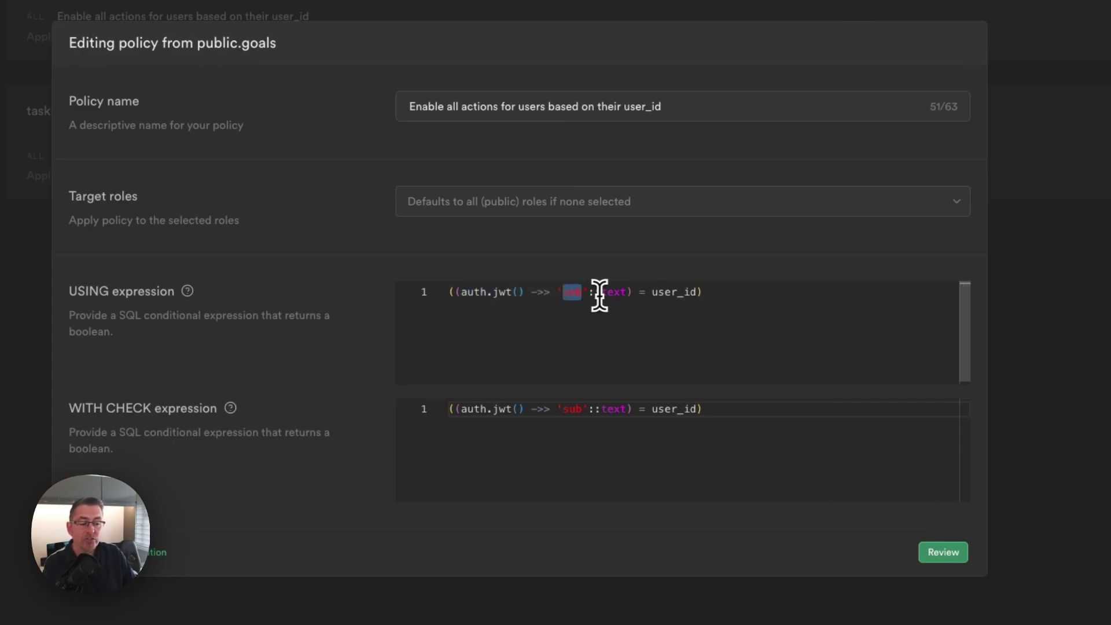
pyautogui.doubleClick(614, 292)
pyautogui.click(623, 319)
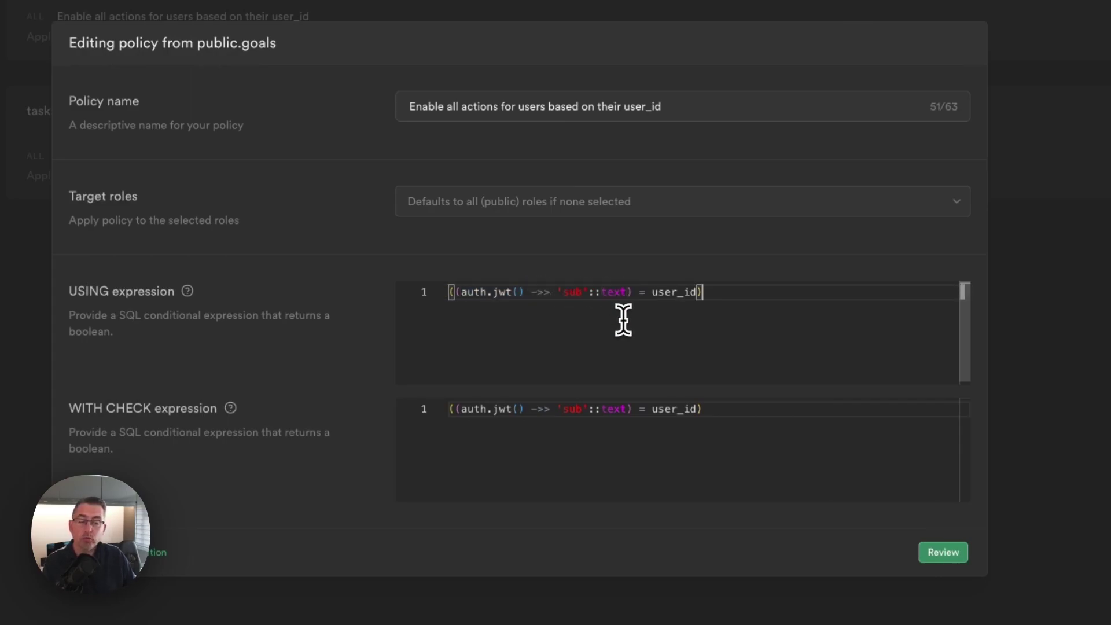
pyautogui.doubleClick(668, 292)
pyautogui.click(617, 342)
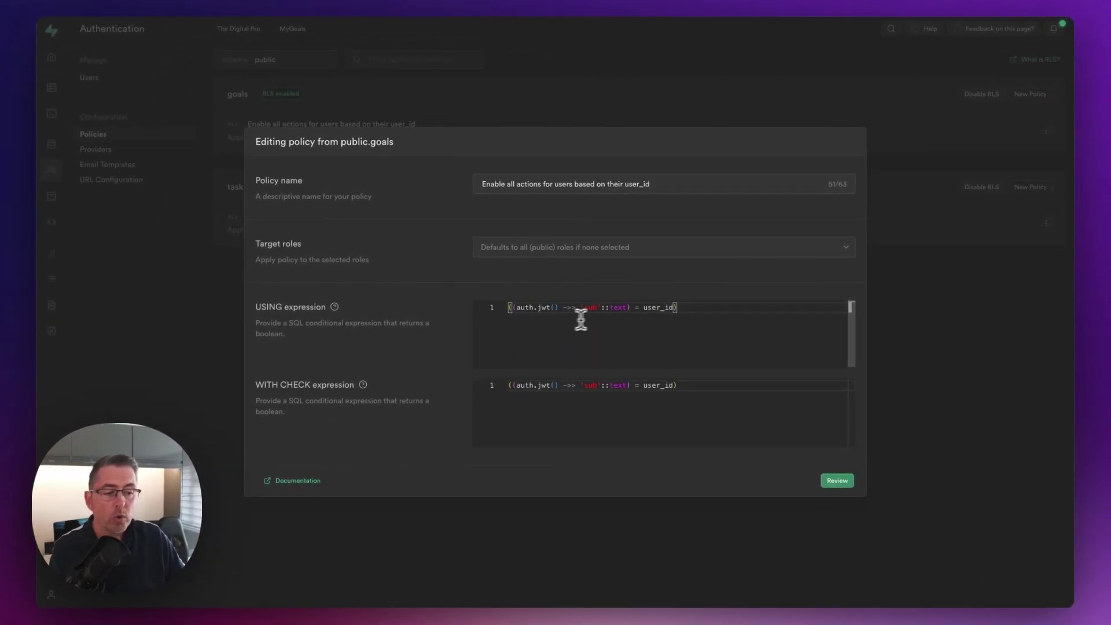
pyautogui.doubleClick(619, 307)
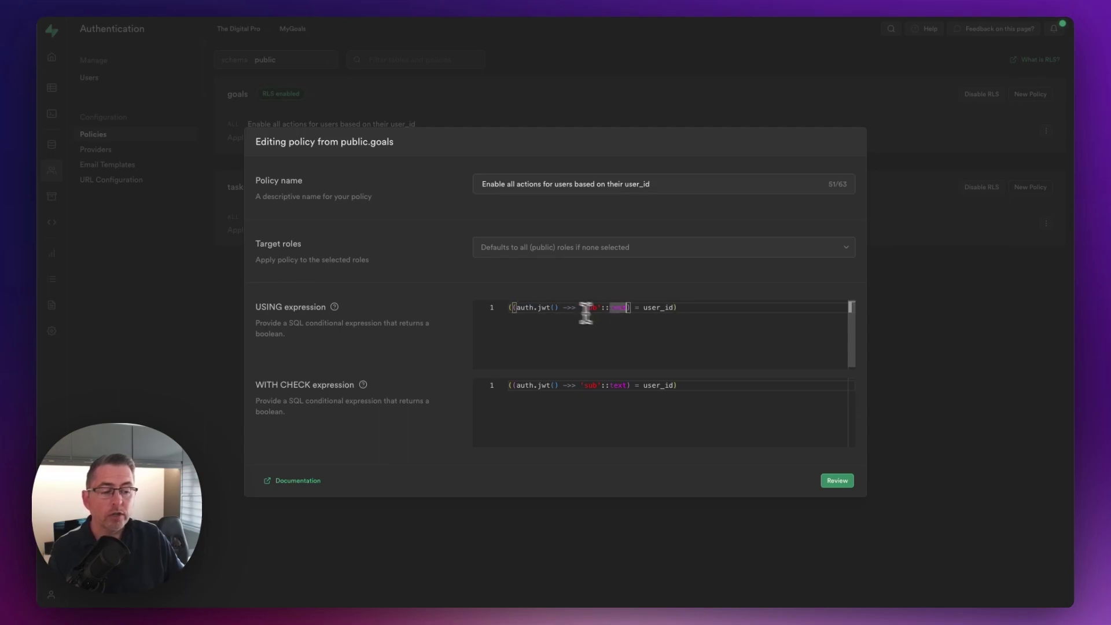
pyautogui.doubleClick(670, 308)
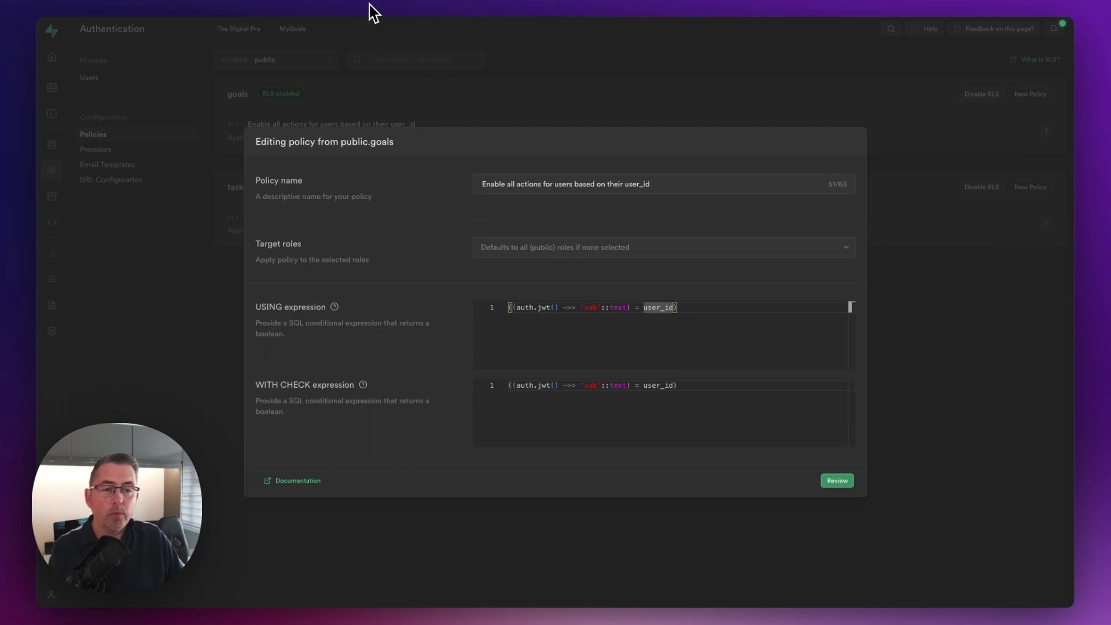
pyautogui.click(298, 3)
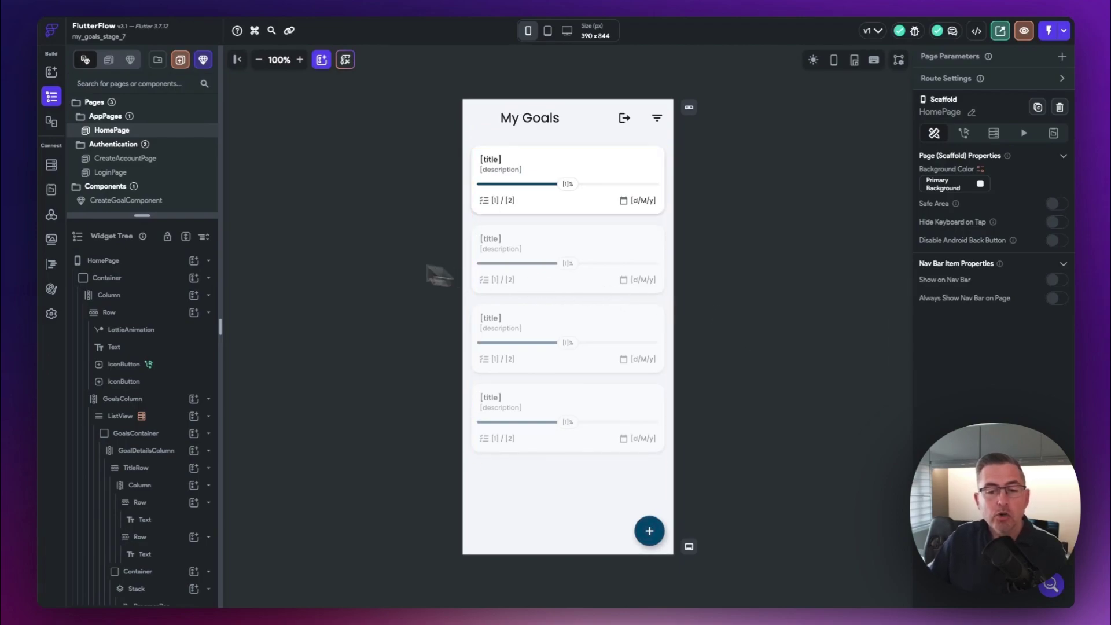
# Step: Duplicate the CreateGoalComponent in the project's Components folder
pyautogui.rightClick(129, 203)
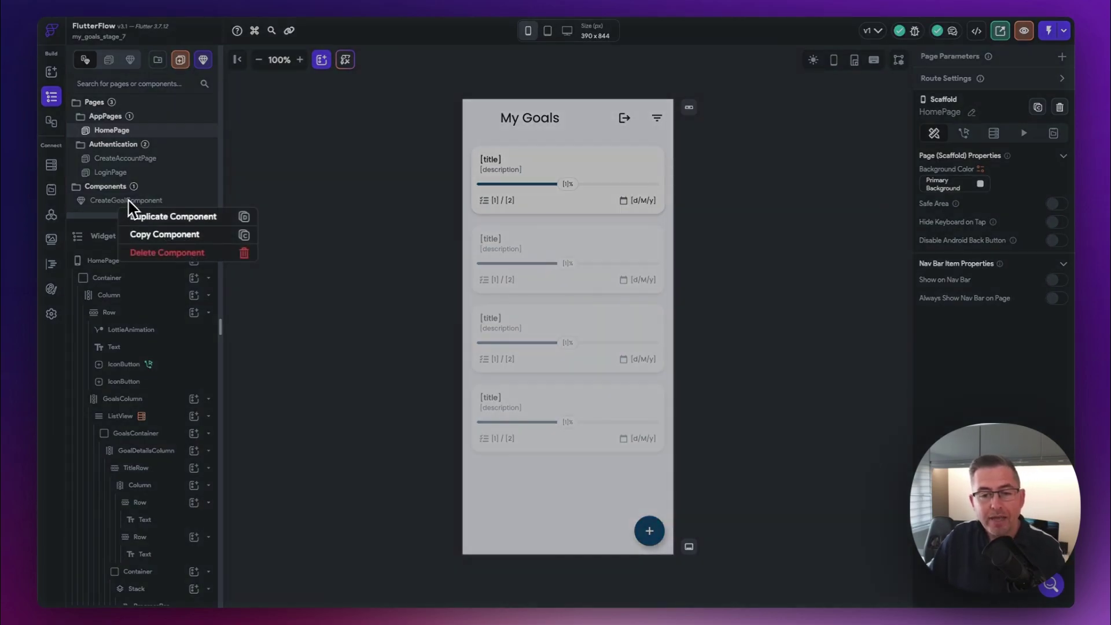
pyautogui.click(163, 217)
pyautogui.scroll(-2, 195, 211)
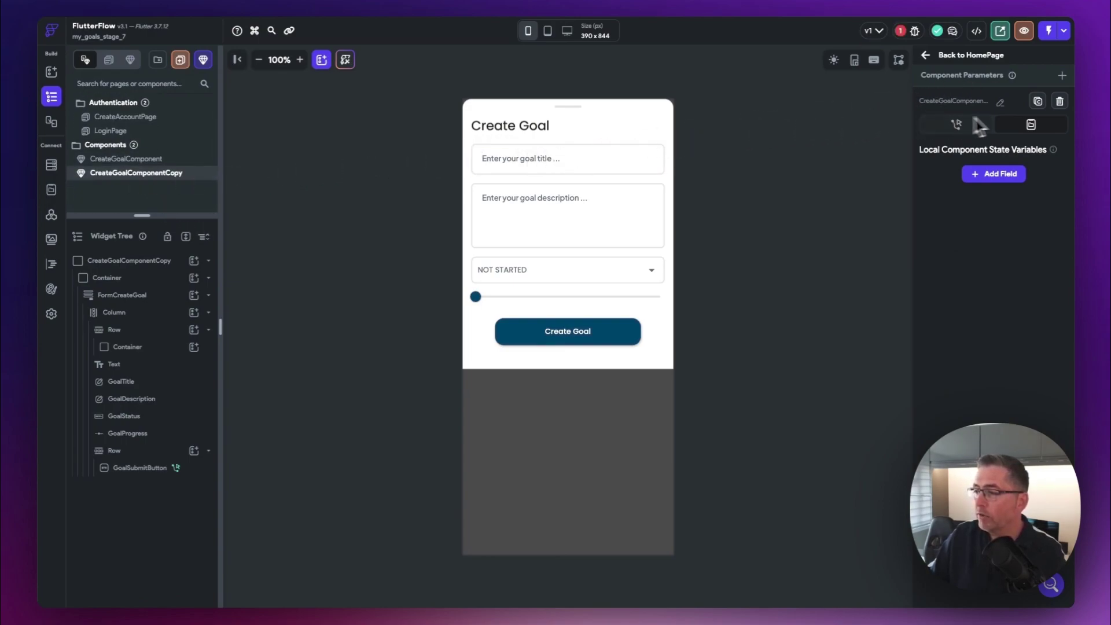
# Step: Rename the duplicated goal component as UpdateGoalComponent
pyautogui.click(1000, 102)
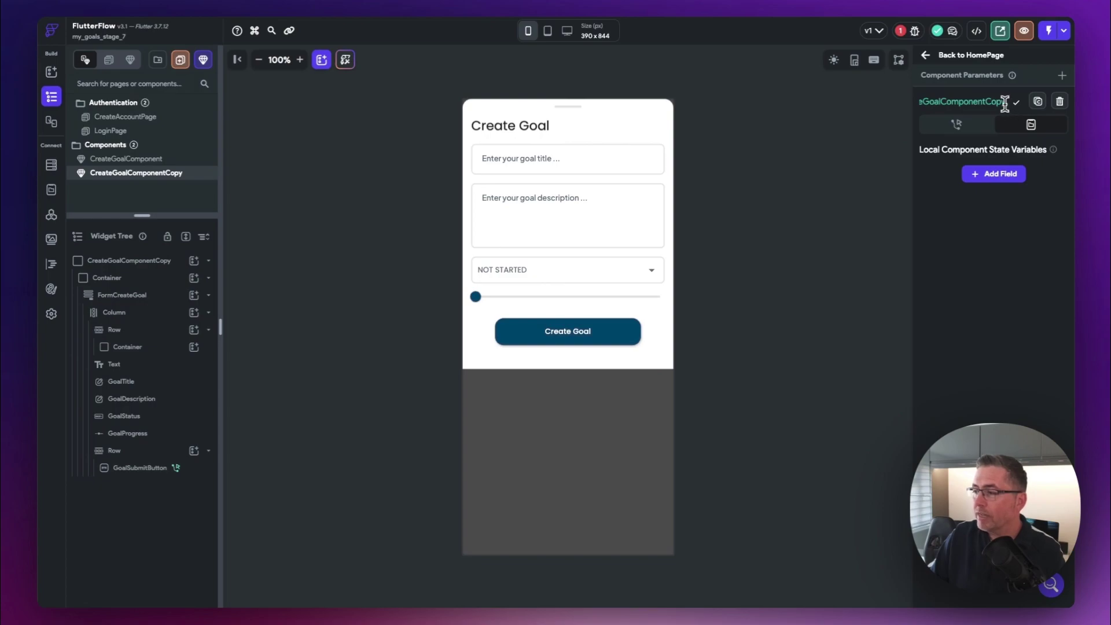
pyautogui.press('BackSpace')
pyautogui.press('BackSpace')
pyautogui.press('BackSpace')
pyautogui.press('BackSpace')
pyautogui.click(945, 101)
pyautogui.press('BackSpace')
pyautogui.press('BackSpace')
pyautogui.press('BackSpace')
pyautogui.press('BackSpace')
pyautogui.press('BackSpace')
pyautogui.press('BackSpace')
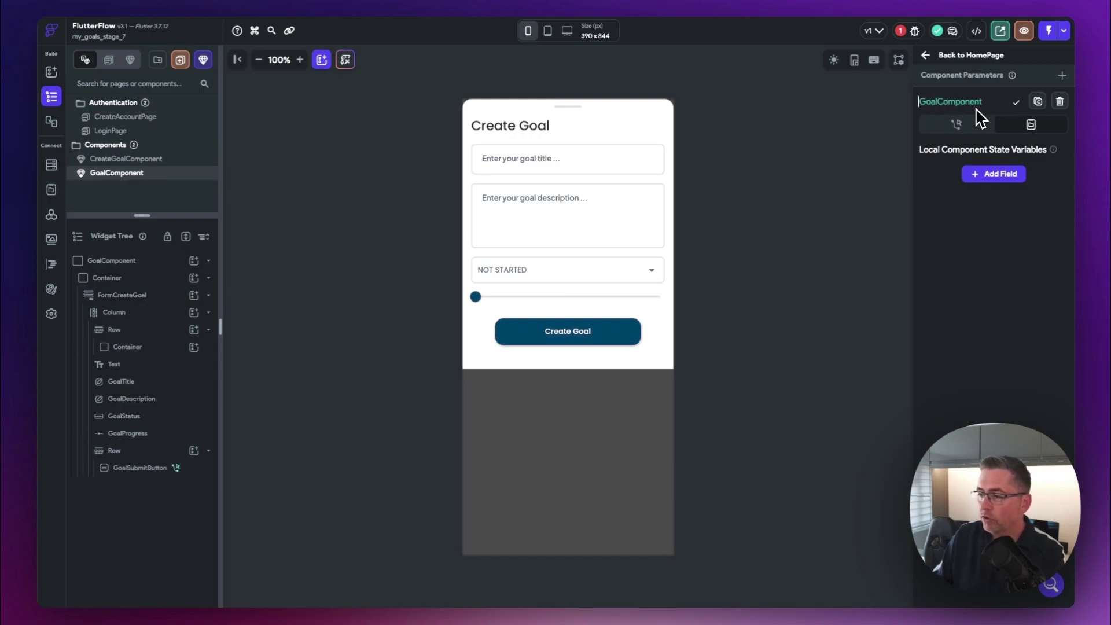
pyautogui.write('Update')
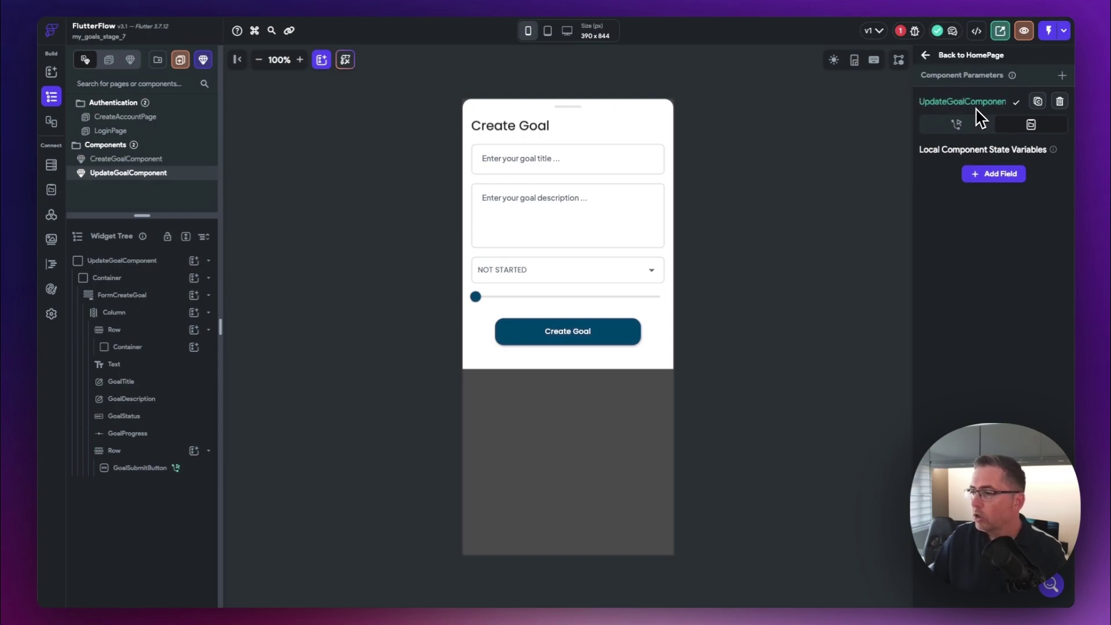
pyautogui.click(1016, 102)
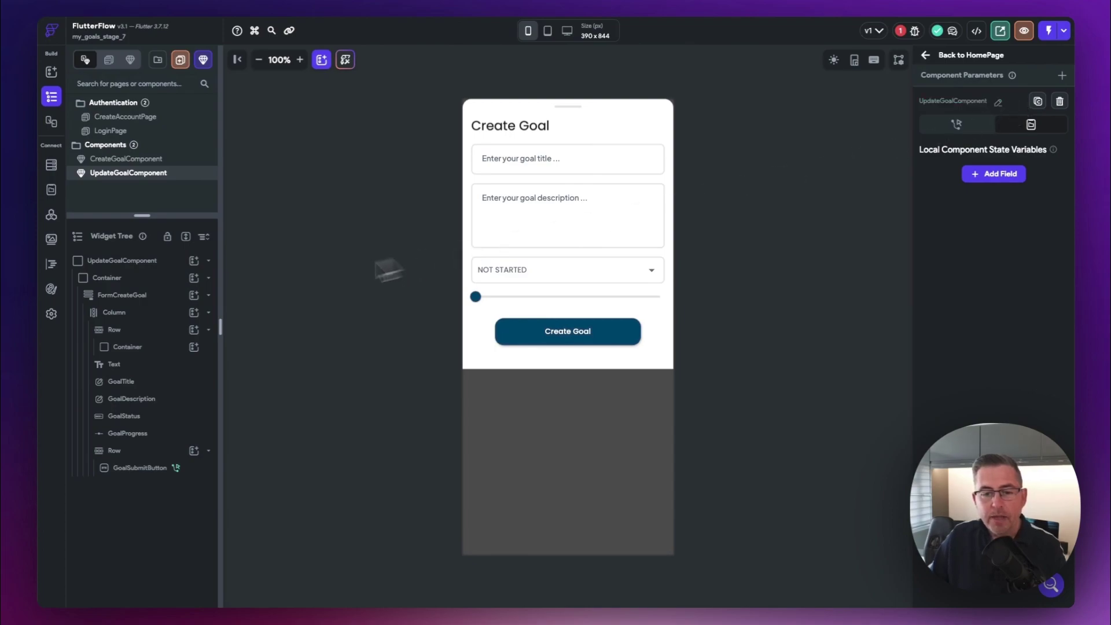
# Step: Rename the FormCreateGoal form inside UpdateGoalComponent as FormUpdateGoal
pyautogui.click(121, 296)
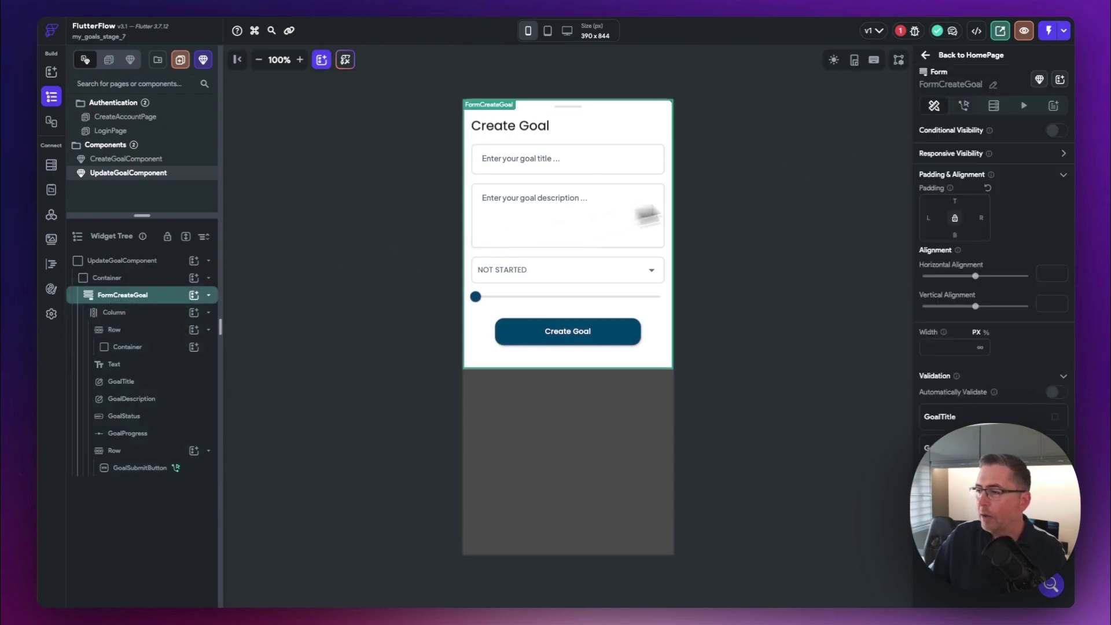
pyautogui.click(993, 85)
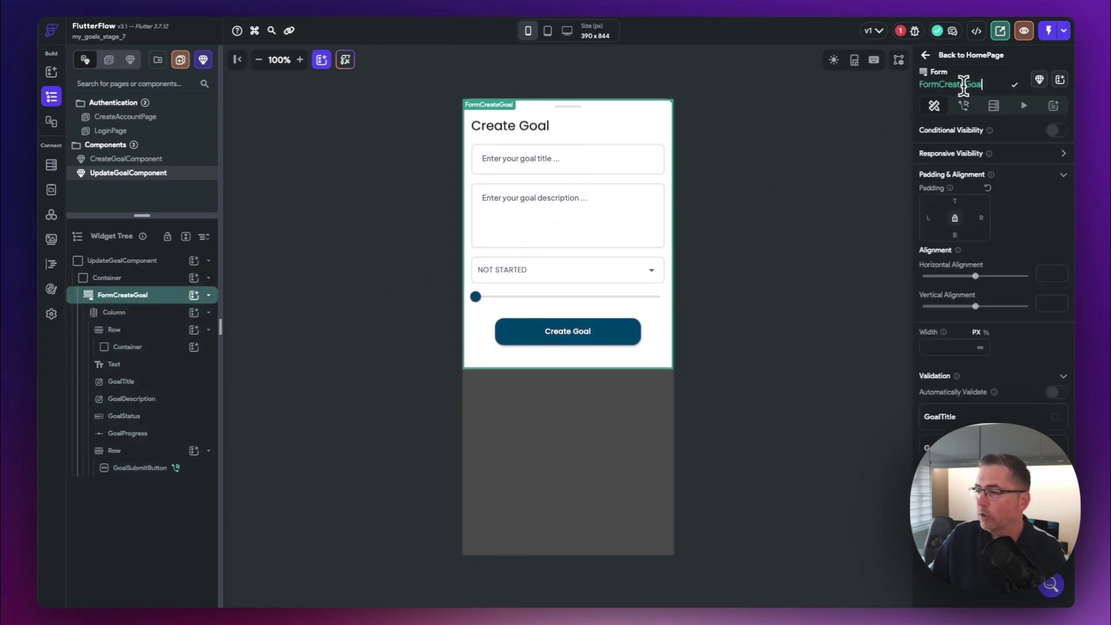
pyautogui.moveTo(939, 85); pyautogui.dragTo(988, 85)
pyautogui.write('UpdateGoal')
pyautogui.press('Return')
pyautogui.click(1014, 86)
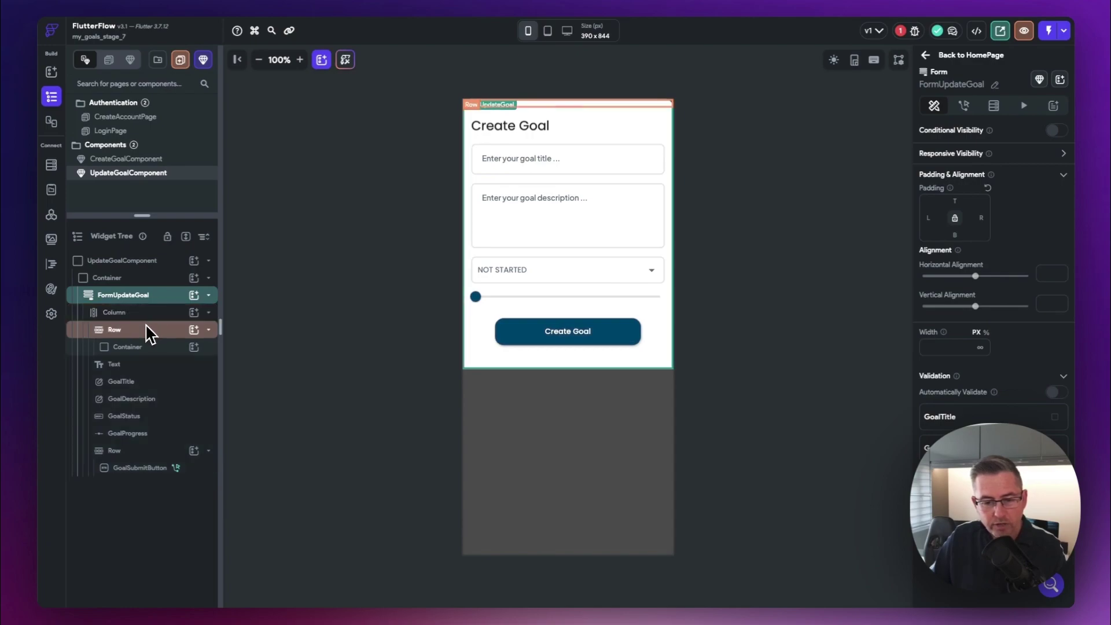
# Step: Rename the GoalSubmitButton in UpdateGoalComponent as GoalUpdateButton
pyautogui.click(142, 469)
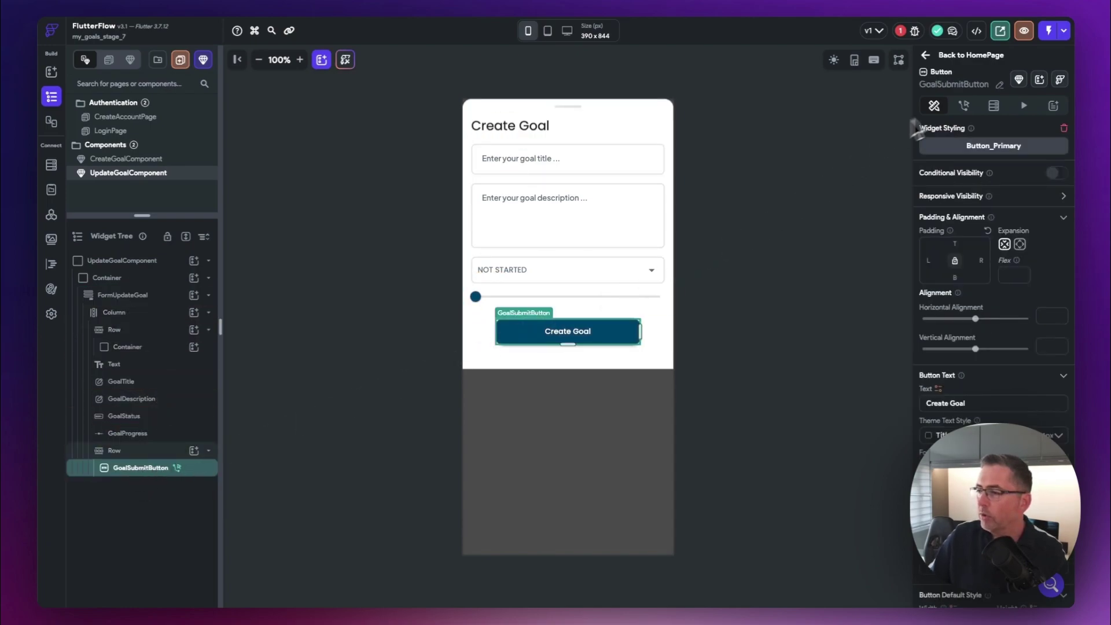
pyautogui.click(999, 85)
pyautogui.moveTo(957, 85); pyautogui.dragTo(933, 85)
pyautogui.write('Update')
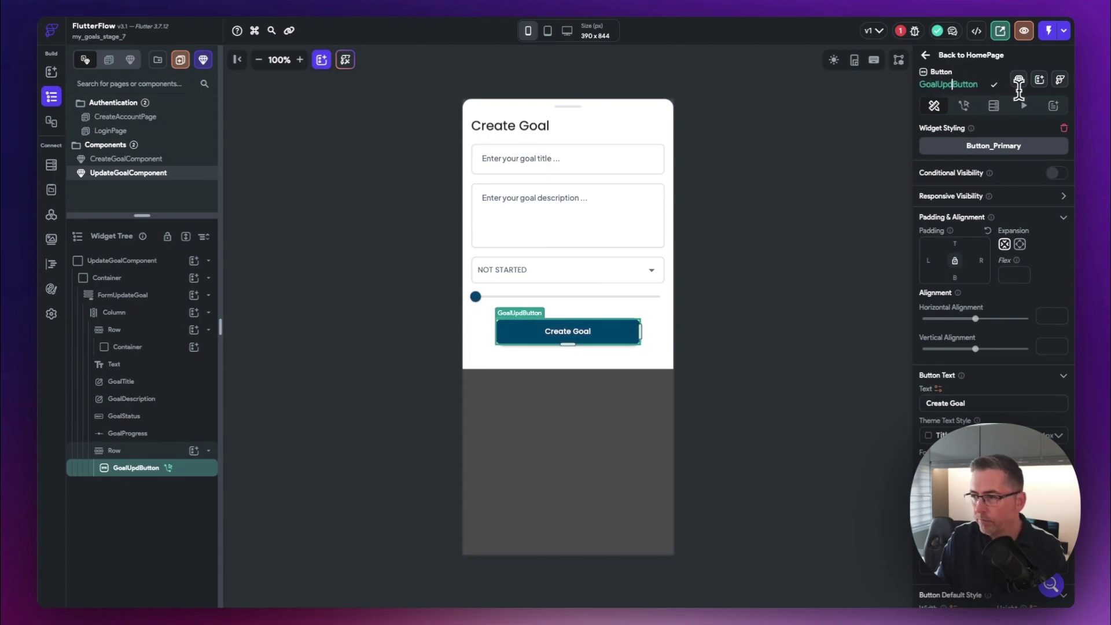
pyautogui.click(993, 85)
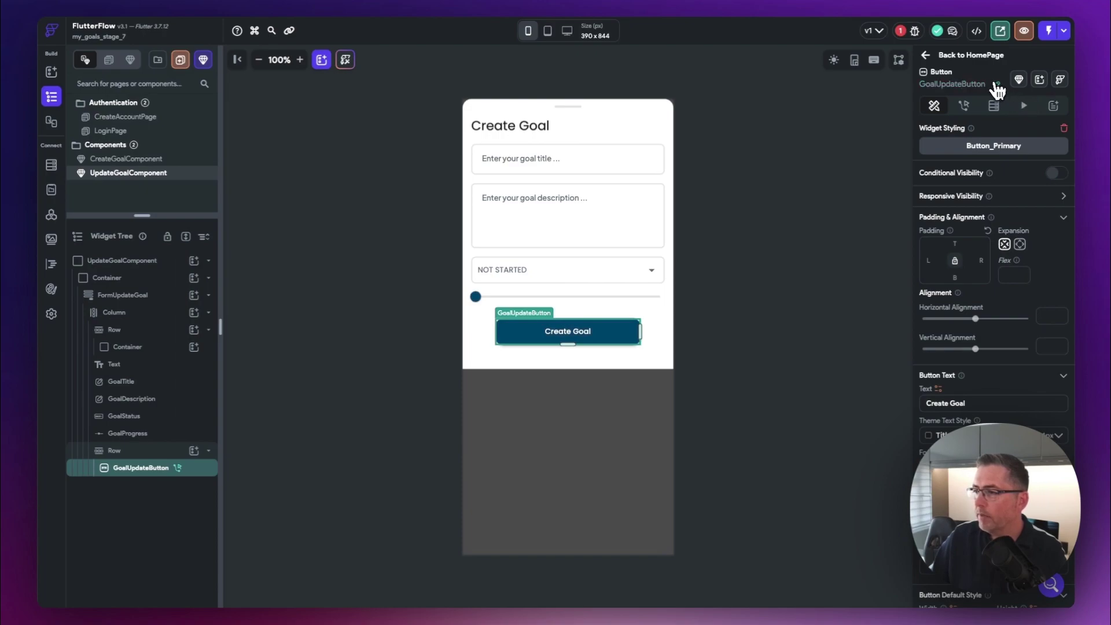
# Step: Change the heading text of UpdateGoalComponent to "Update Goal"
pyautogui.click(497, 129)
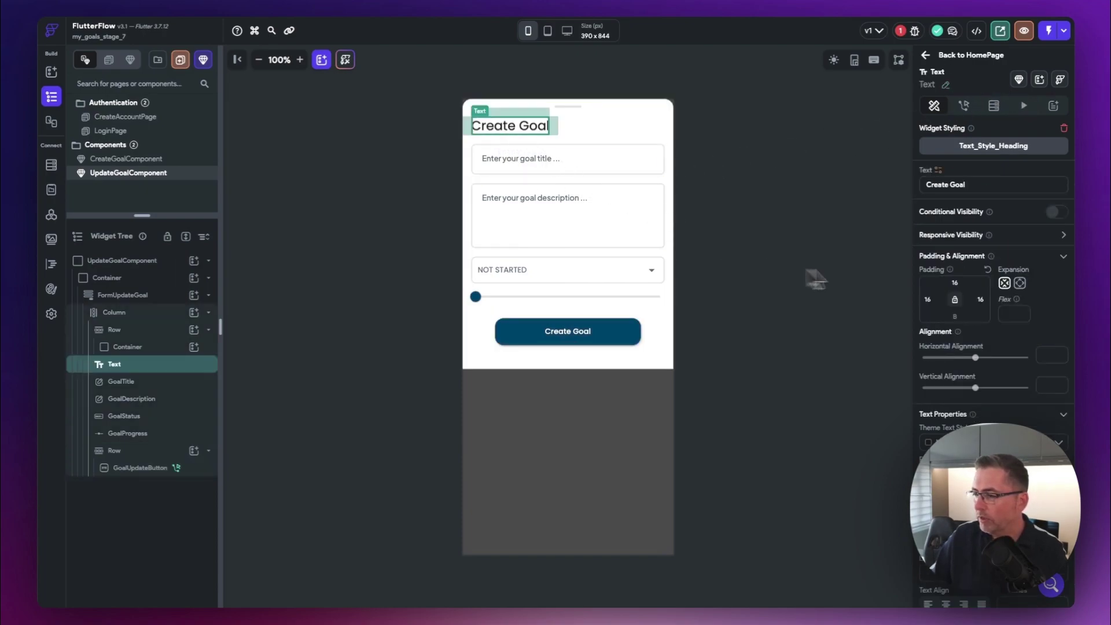
pyautogui.doubleClick(938, 185)
pyautogui.write('Upd')
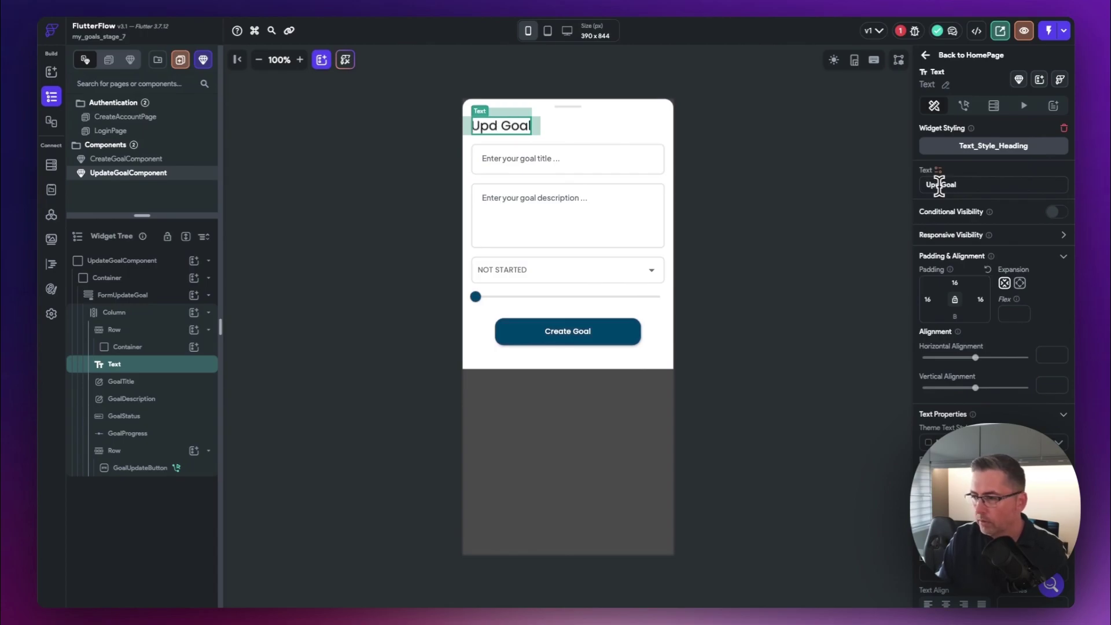
pyautogui.write('ate')
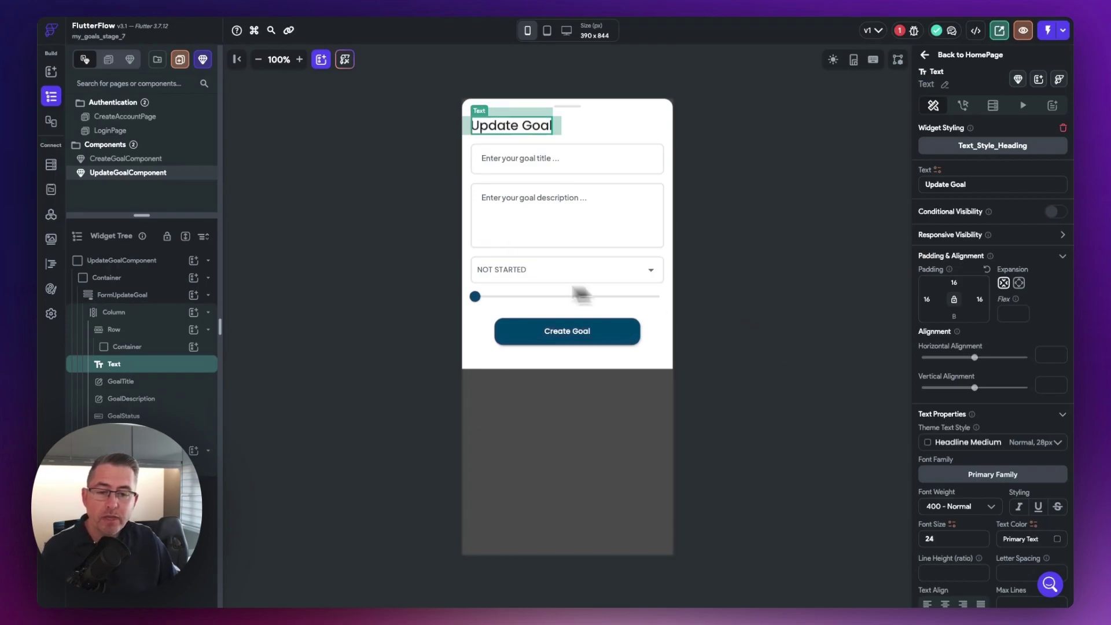
# Step: Add a required parameter named goal to UpdateGoalComponent, with type Supabase Row and the goals table
pyautogui.click(107, 261)
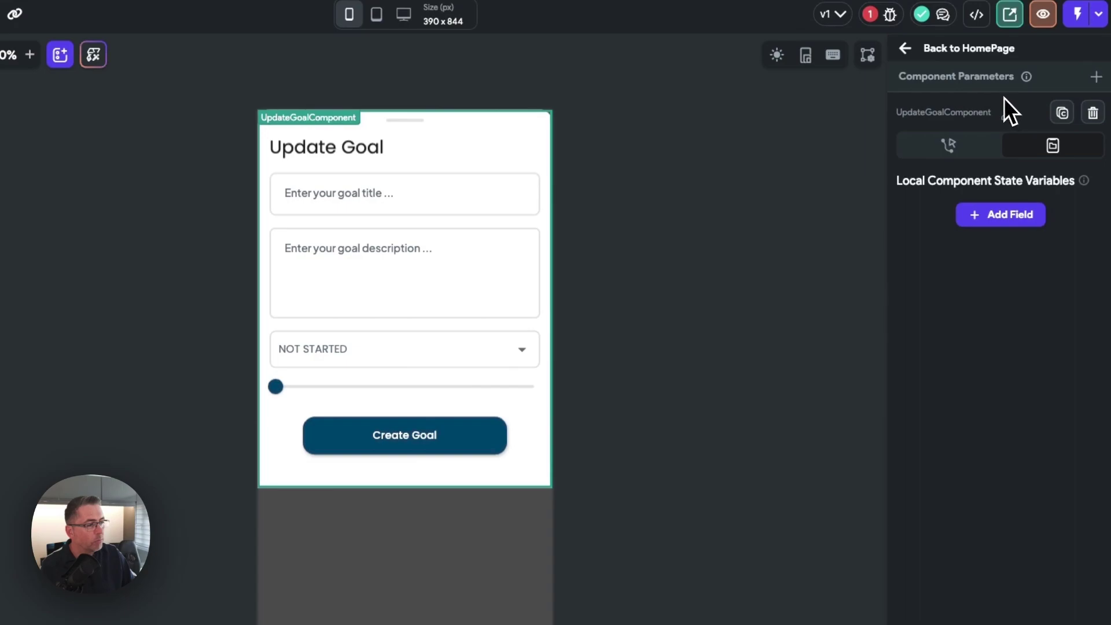
pyautogui.click(1096, 77)
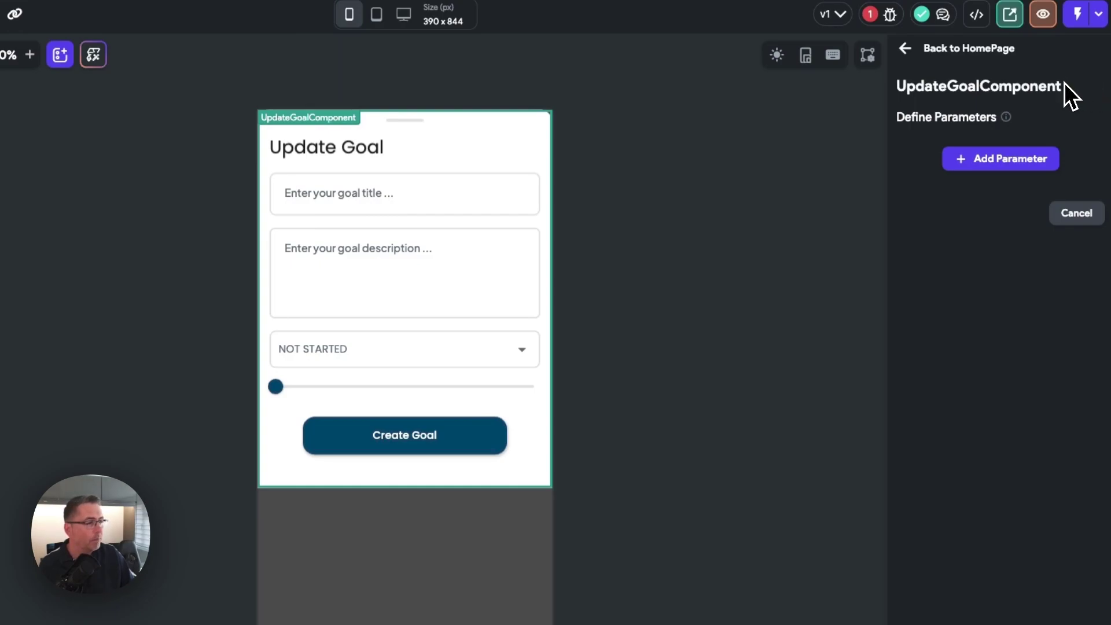
pyautogui.click(1000, 162)
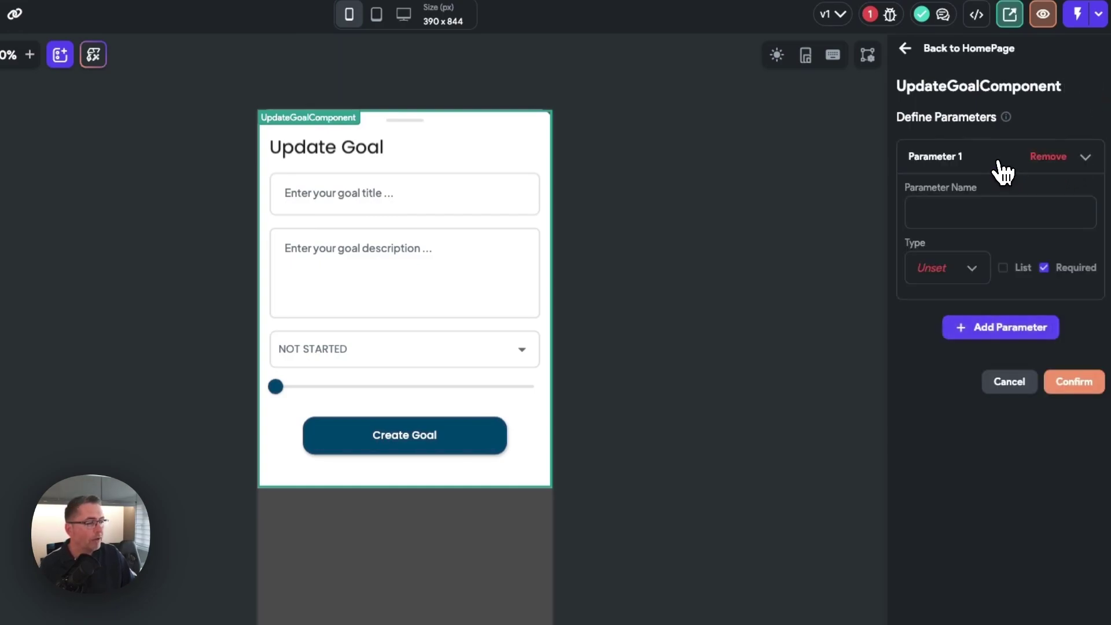
pyautogui.click(938, 210)
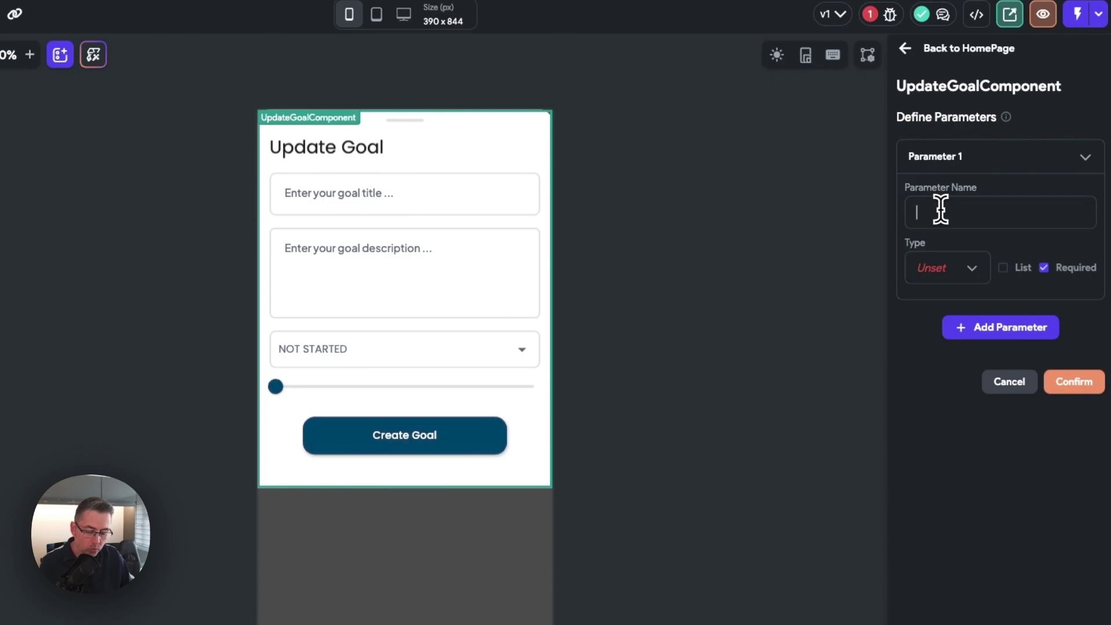
pyautogui.write('goal')
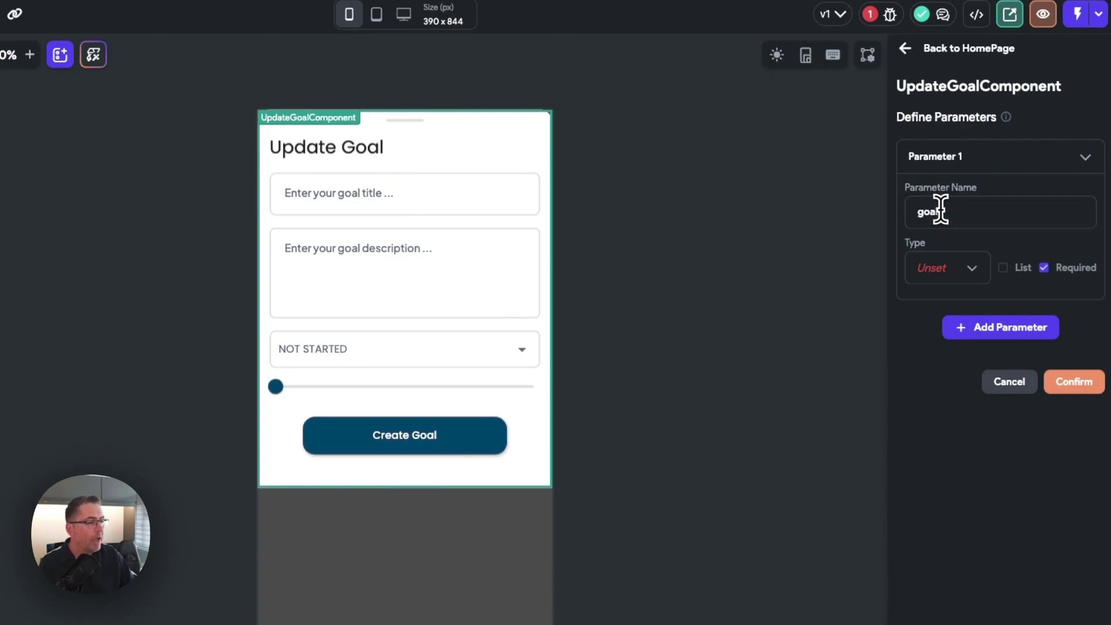
pyautogui.click(974, 272)
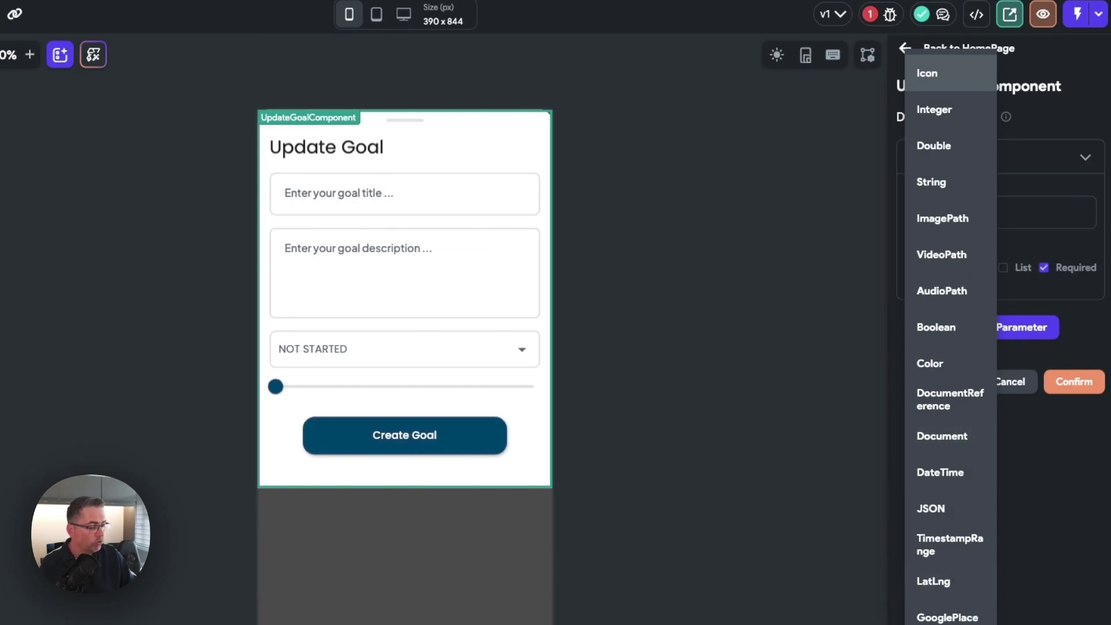
pyautogui.click(943, 622)
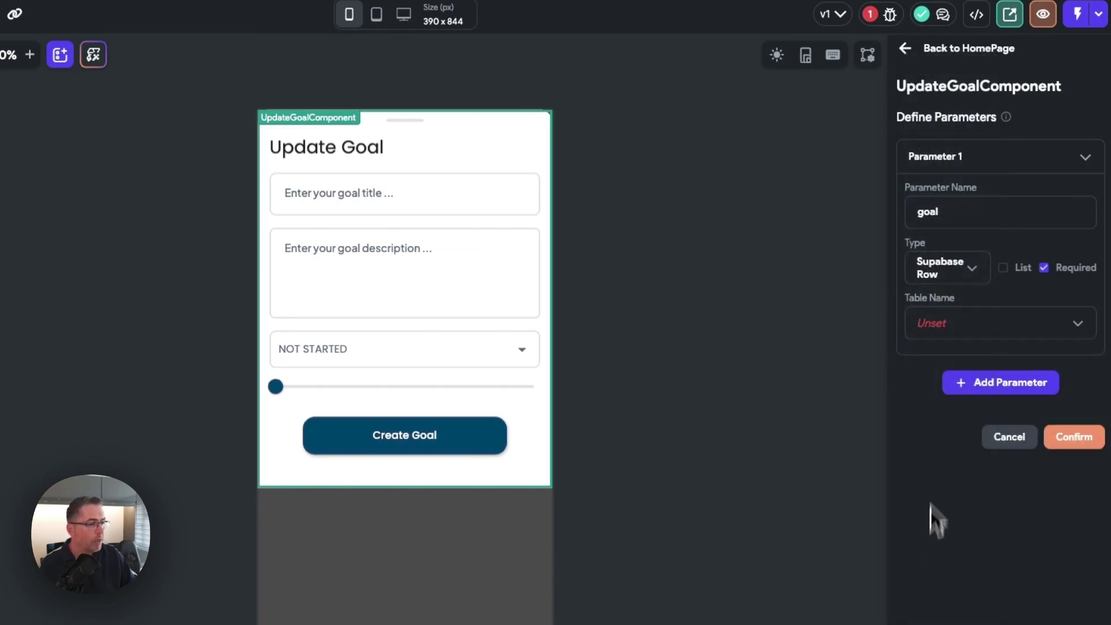
pyautogui.click(969, 325)
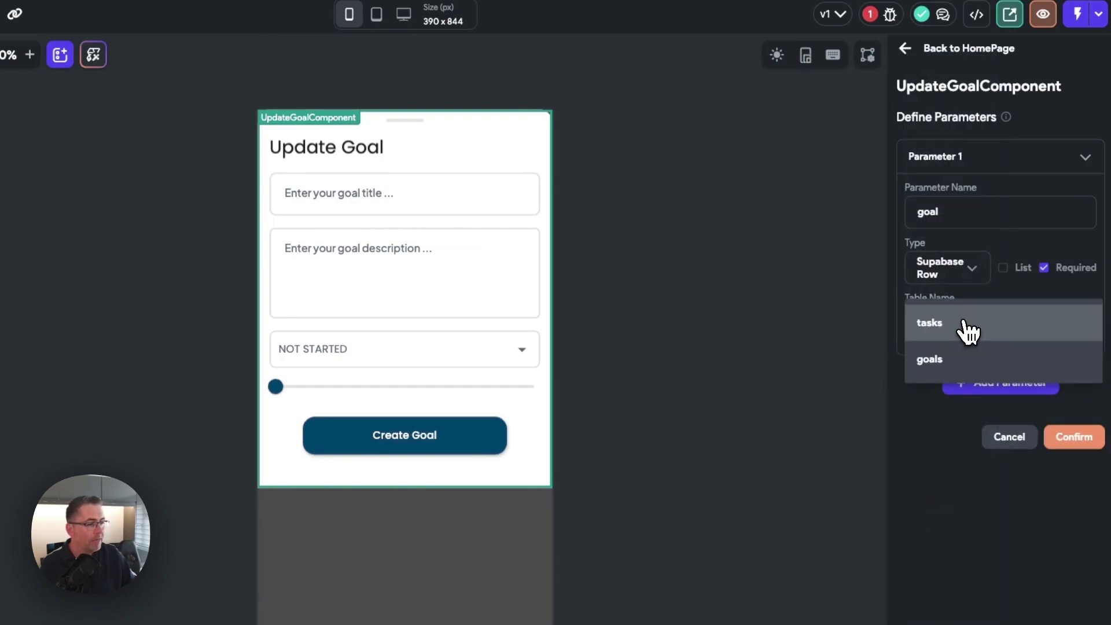
pyautogui.click(944, 363)
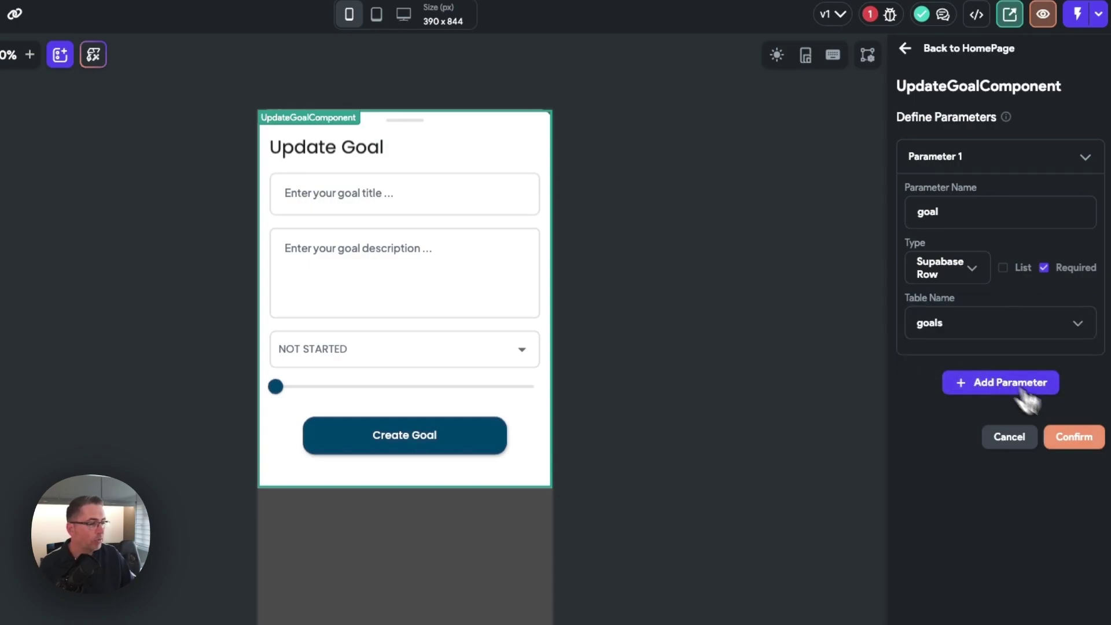
pyautogui.click(1075, 440)
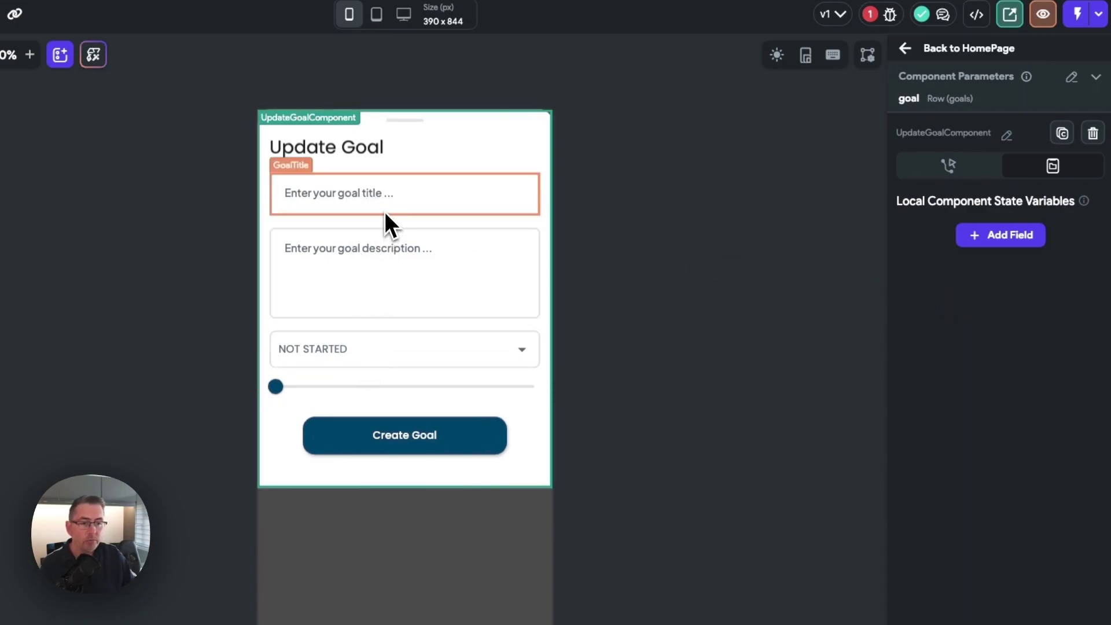
# Step: Bind the GoalTitle field's initial value to the title field of the goal component parameter
pyautogui.click(353, 200)
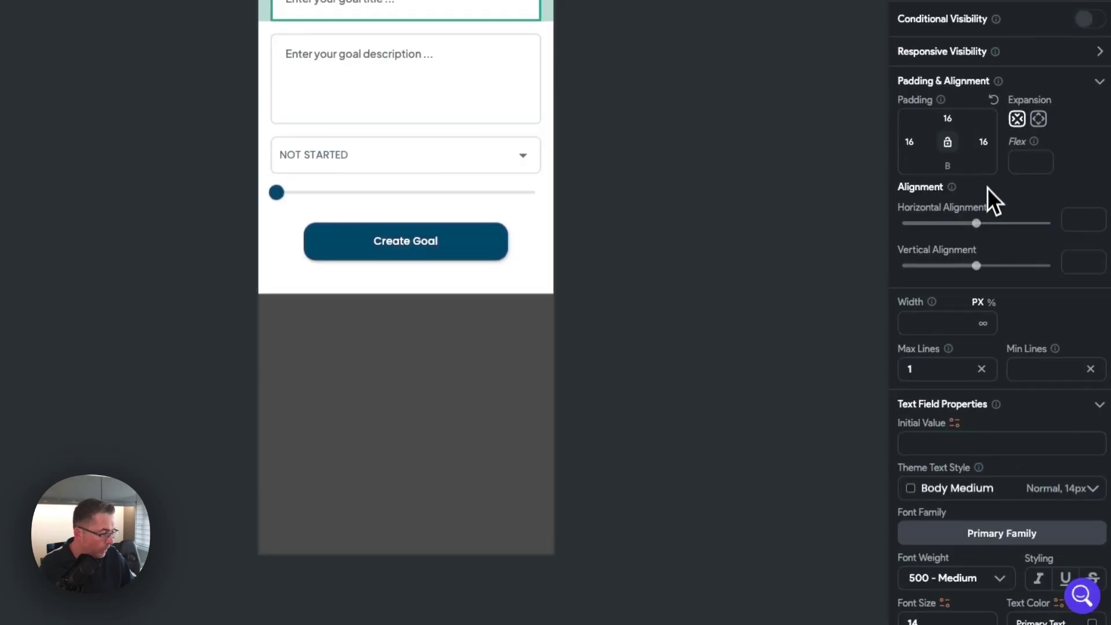
pyautogui.scroll(-1, 984, 260)
pyautogui.click(955, 421)
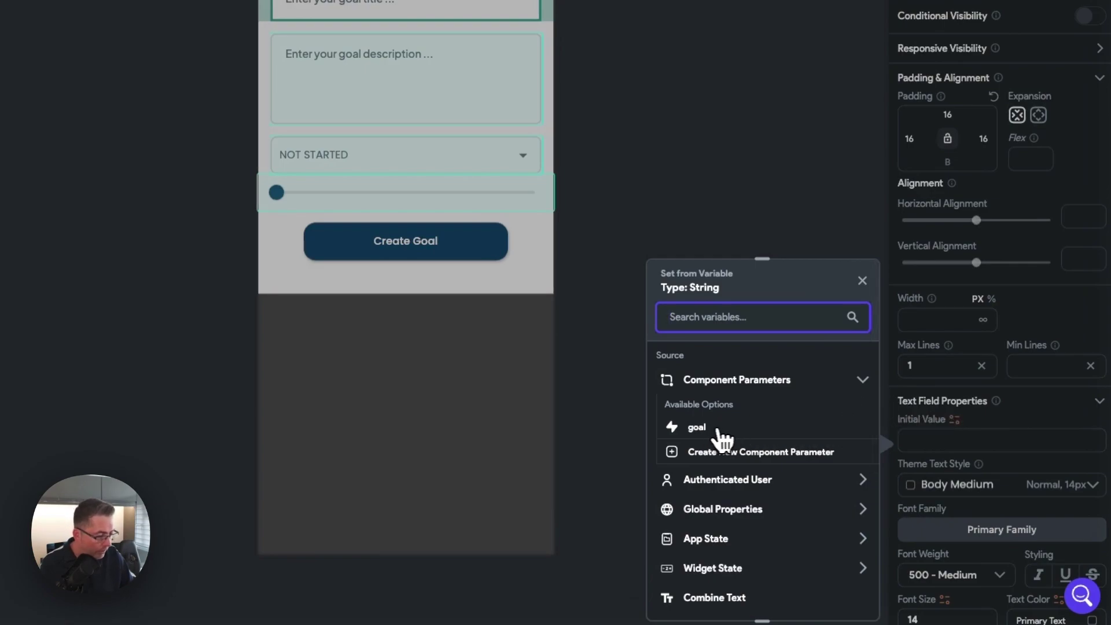
pyautogui.click(700, 429)
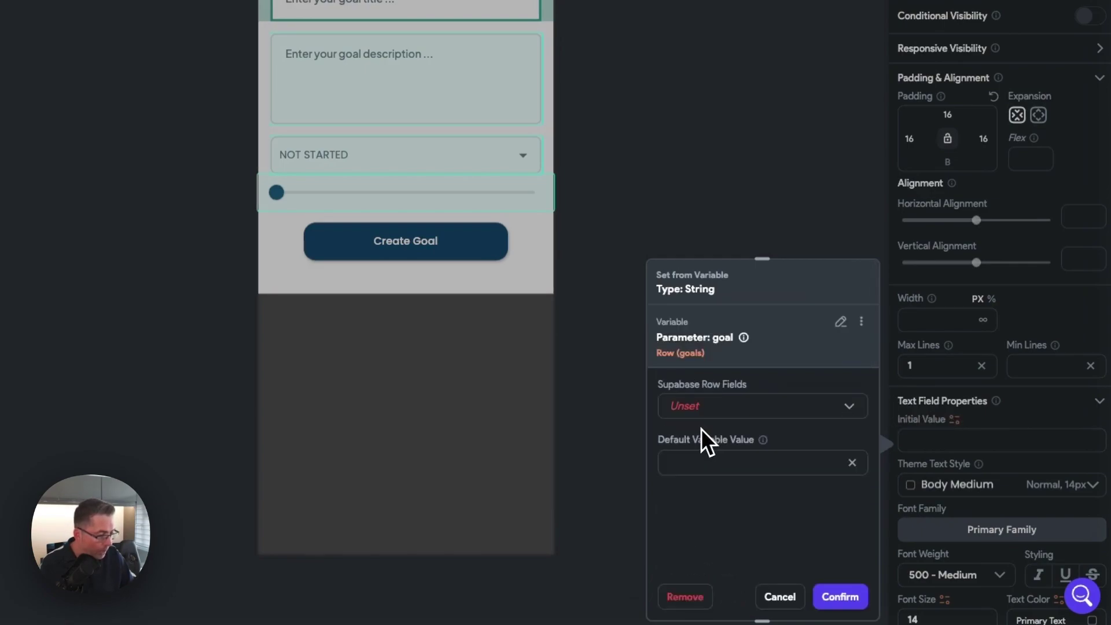
pyautogui.click(701, 411)
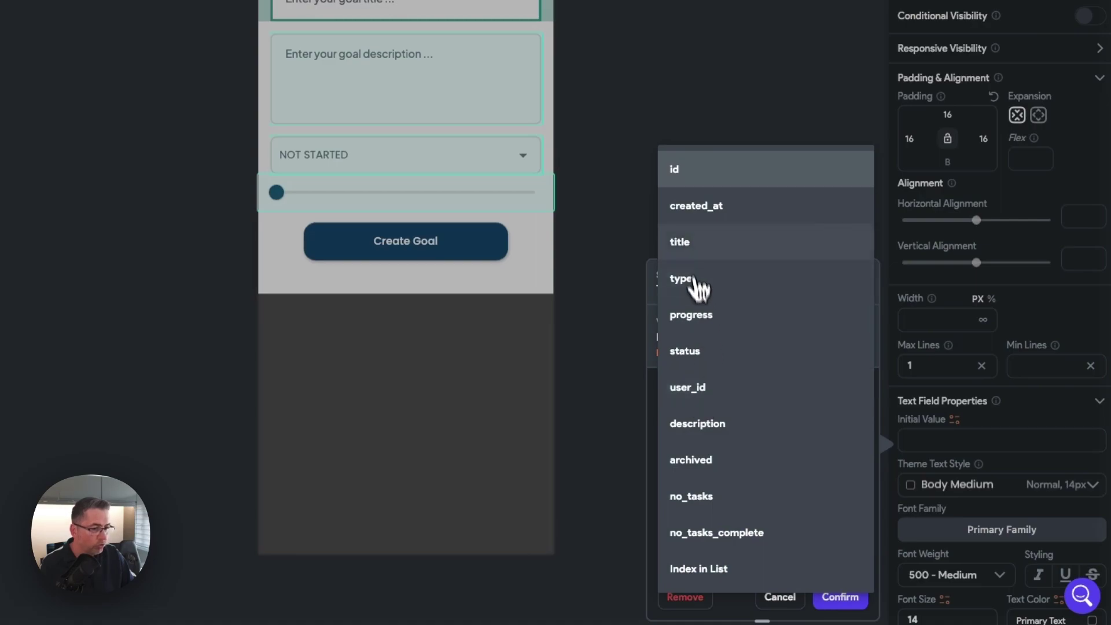
pyautogui.click(687, 249)
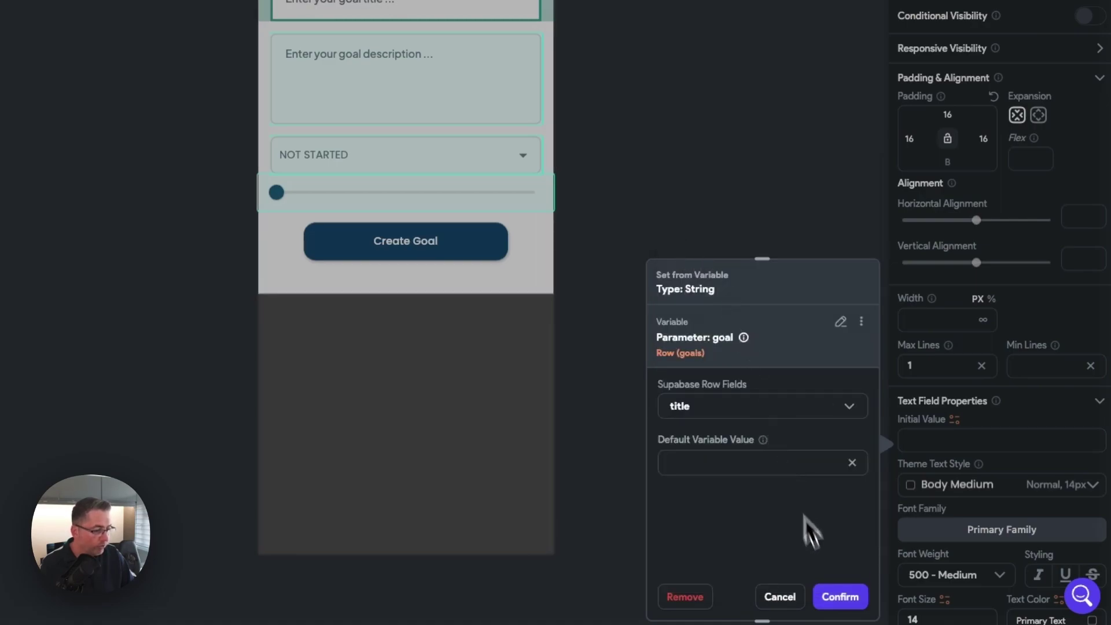
pyautogui.click(842, 598)
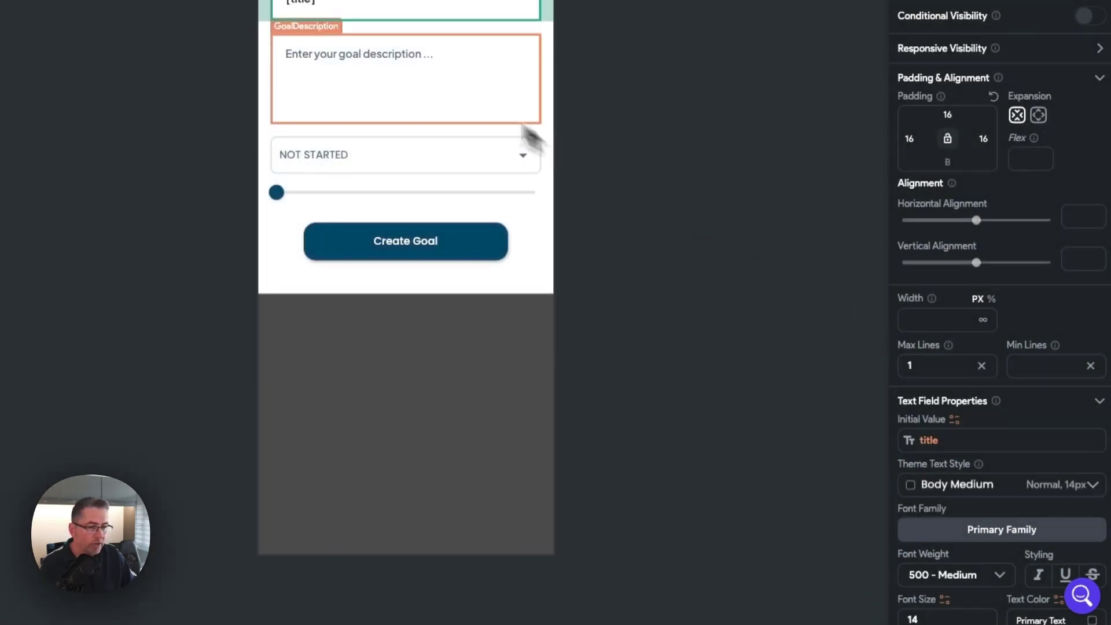
# Step: Bind the GoalDescription field's initial value to the description field of the goal component parameter
pyautogui.click(428, 77)
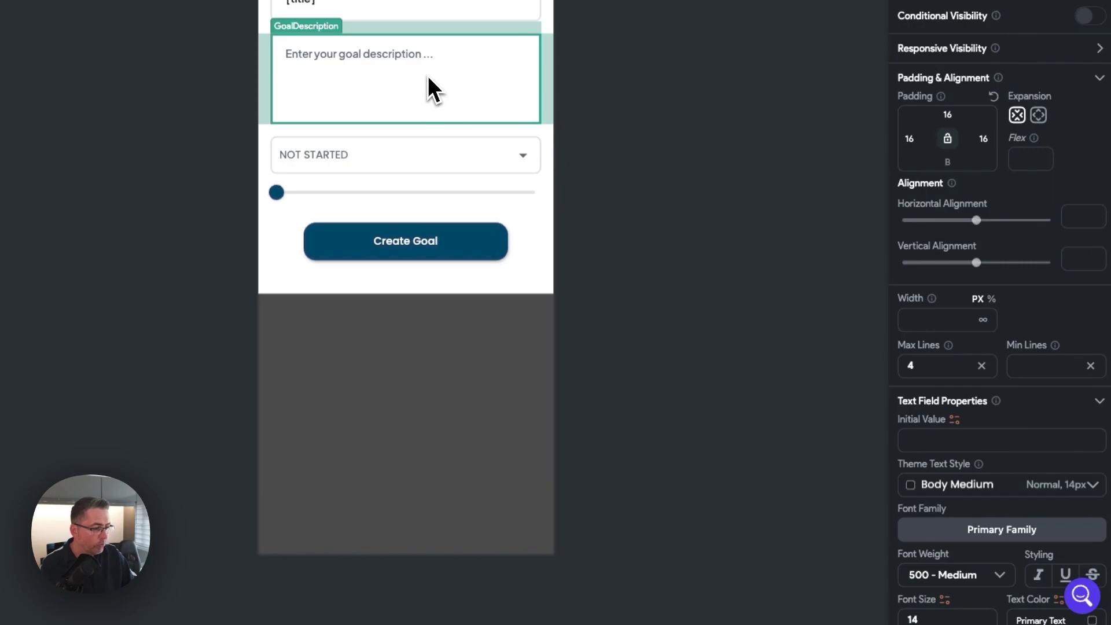
pyautogui.click(955, 420)
pyautogui.click(697, 428)
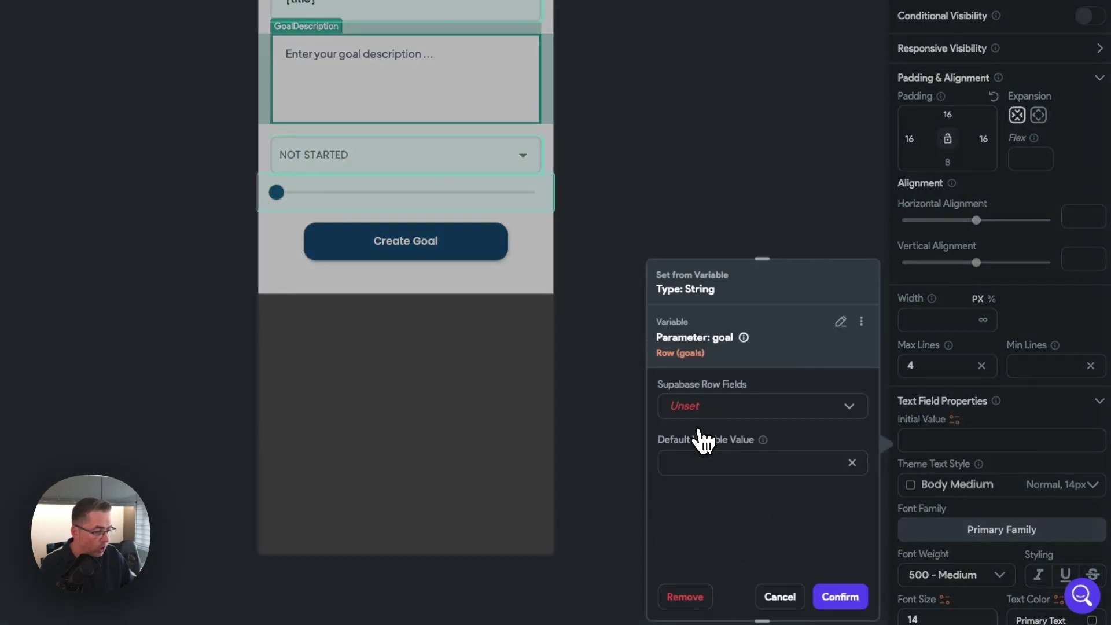
pyautogui.click(743, 407)
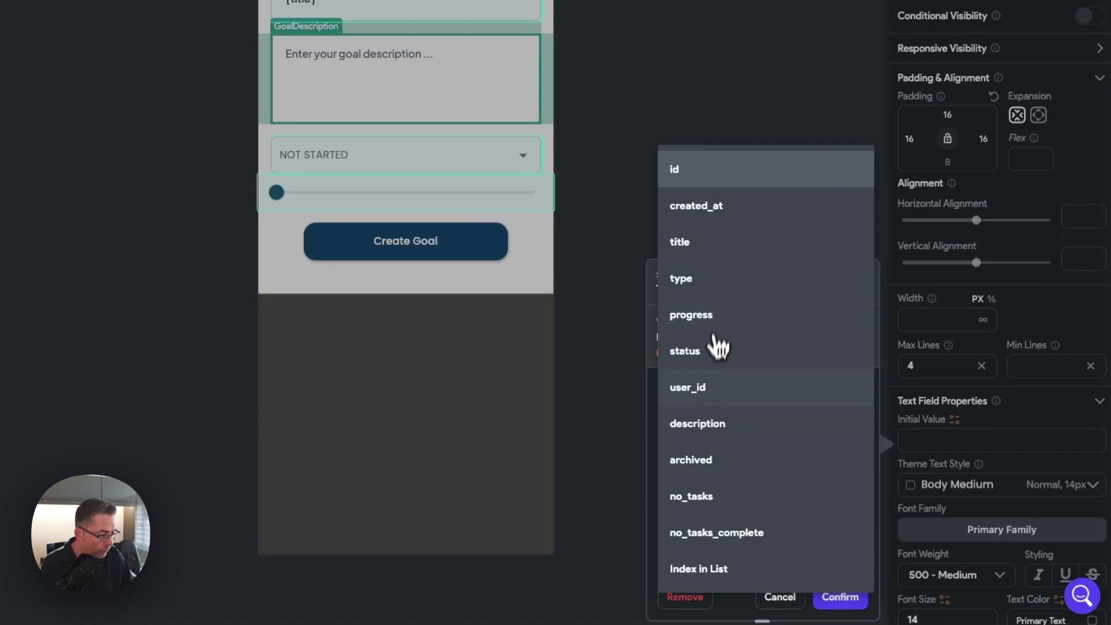
pyautogui.click(700, 428)
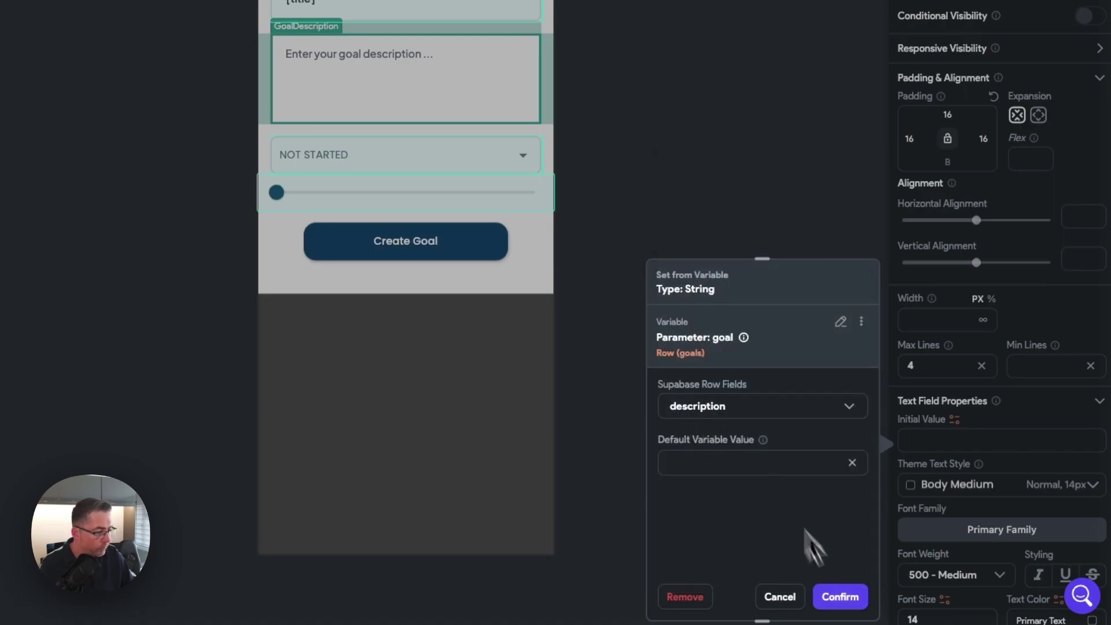
pyautogui.click(839, 597)
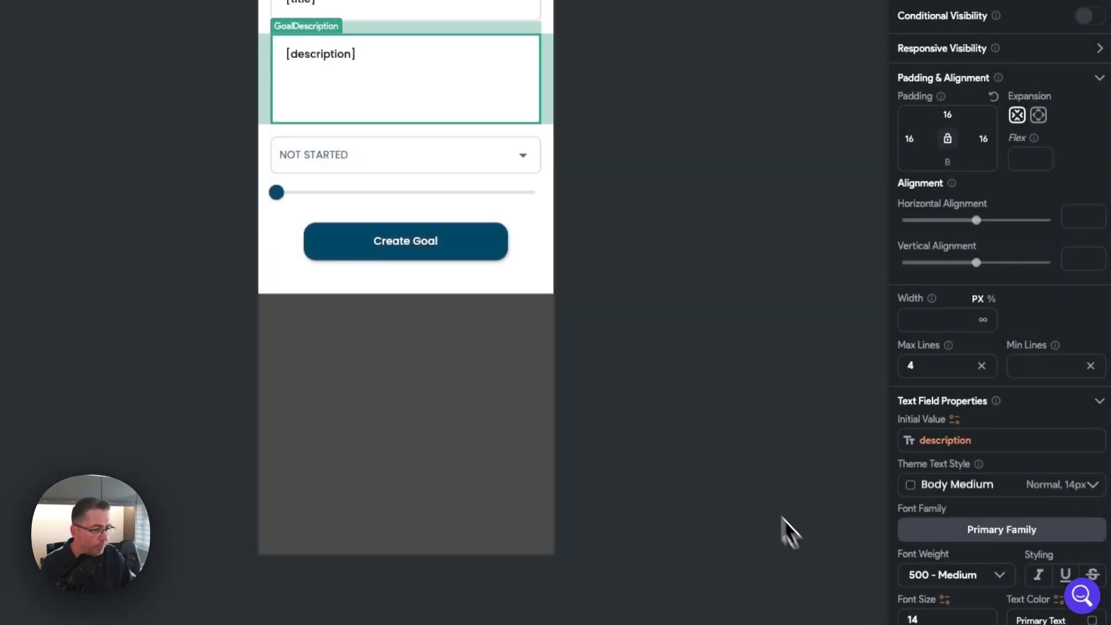
# Step: Bind the GoalStatus dropdown's initial option value to the status field of the goal component parameter
pyautogui.click(363, 160)
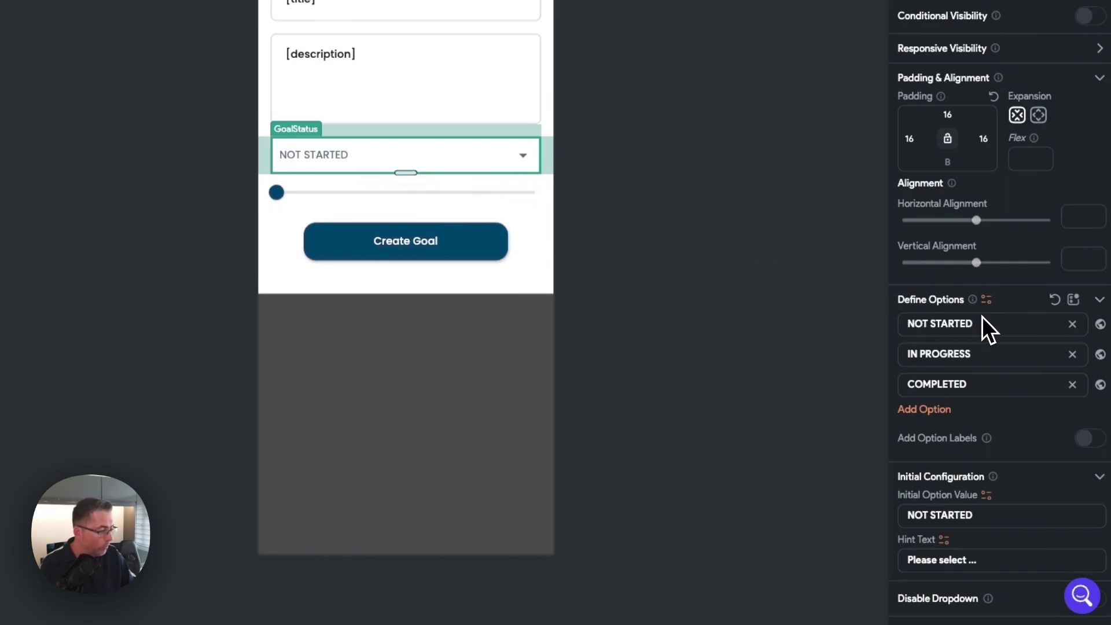
pyautogui.scroll(-3, 981, 319)
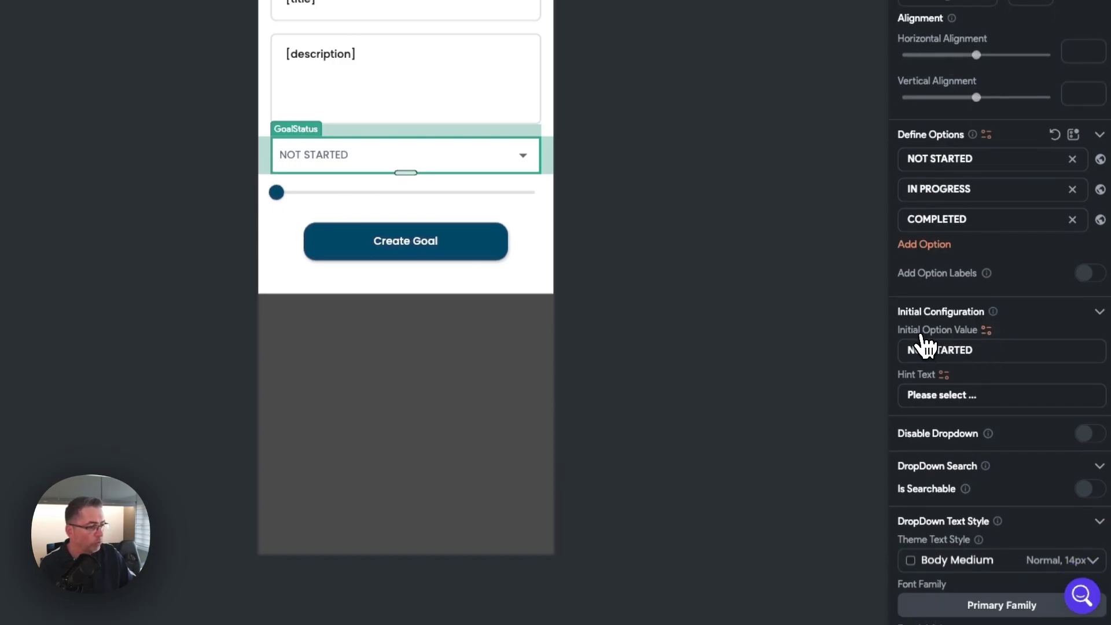
pyautogui.click(986, 331)
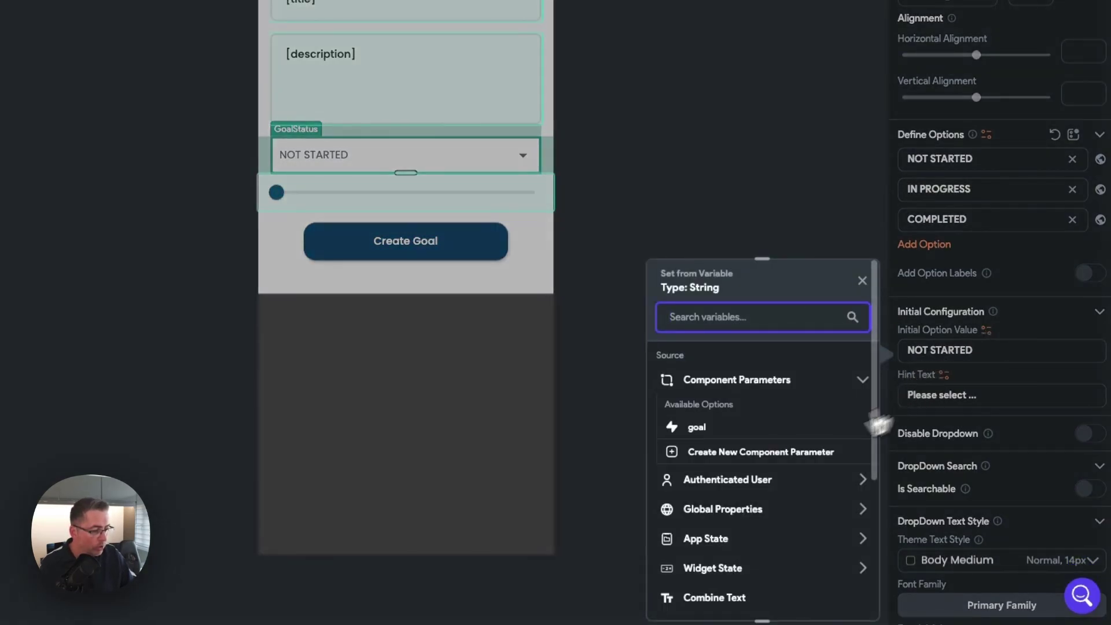
pyautogui.click(714, 428)
pyautogui.click(699, 406)
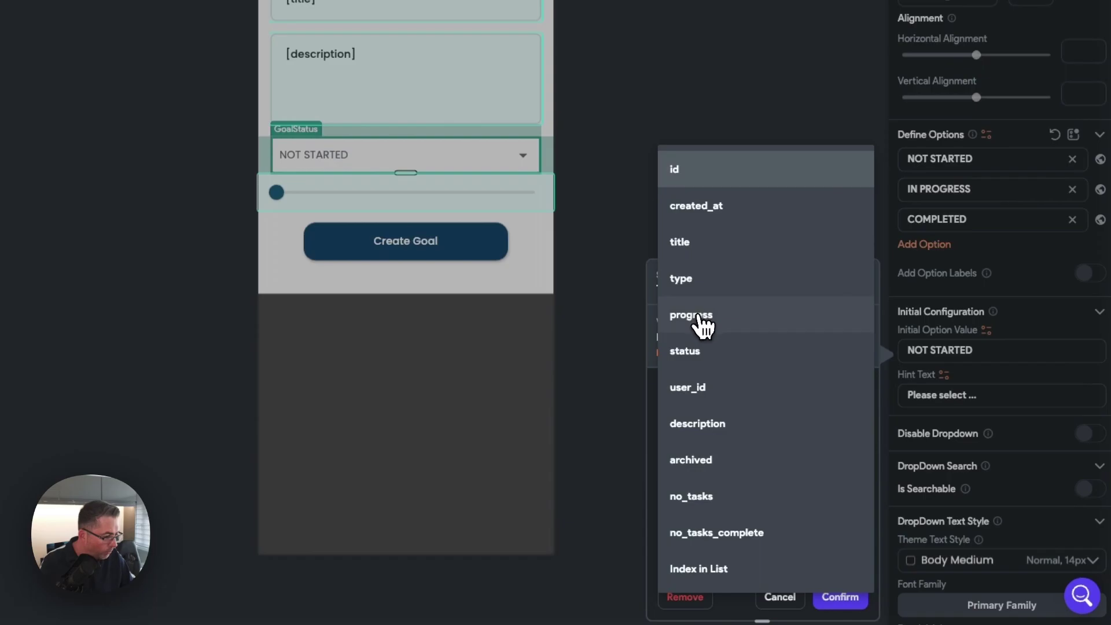
pyautogui.click(691, 352)
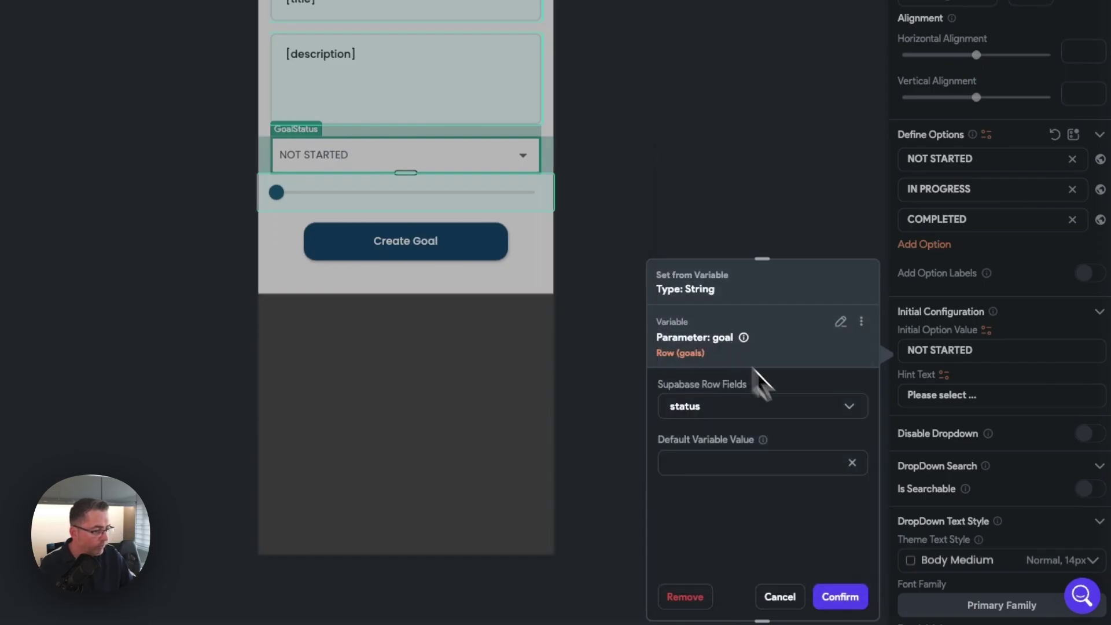
pyautogui.click(844, 599)
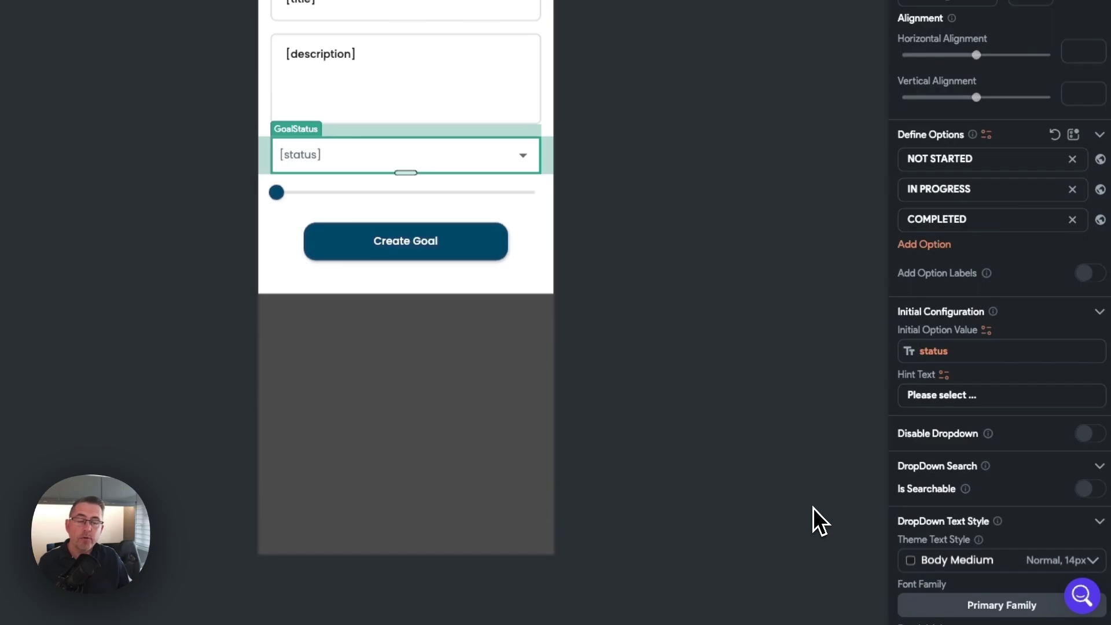
# Step: Bind the GoalProgress slider's initial value to the progress field of the goal component parameter, with a default value of 0
pyautogui.scroll(-3, 926, 399)
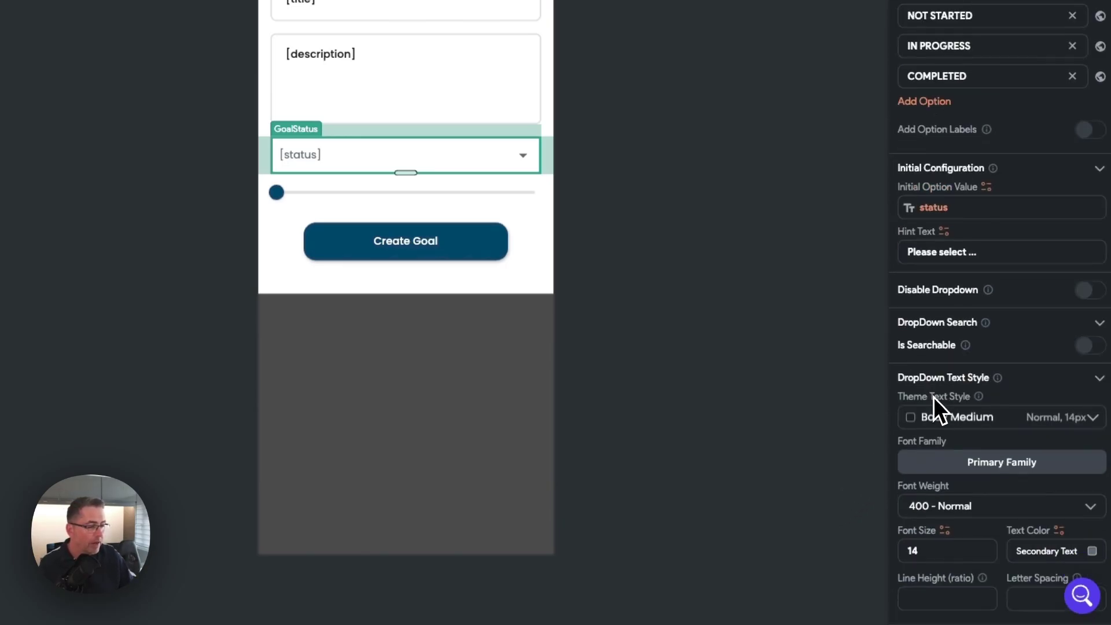
pyautogui.scroll(5, 933, 397)
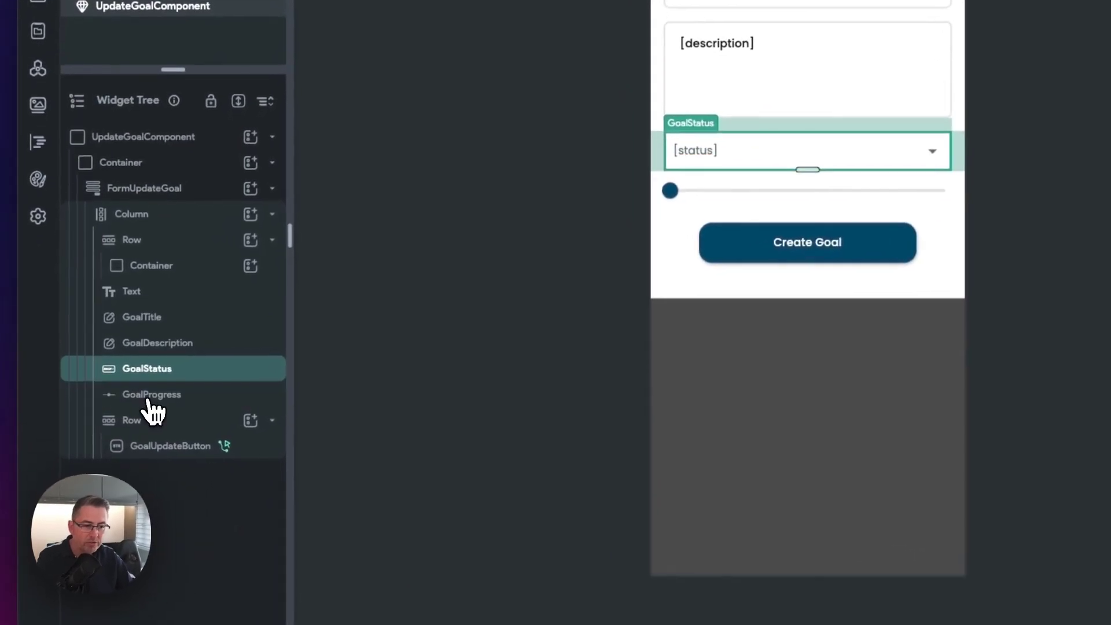
pyautogui.click(121, 434)
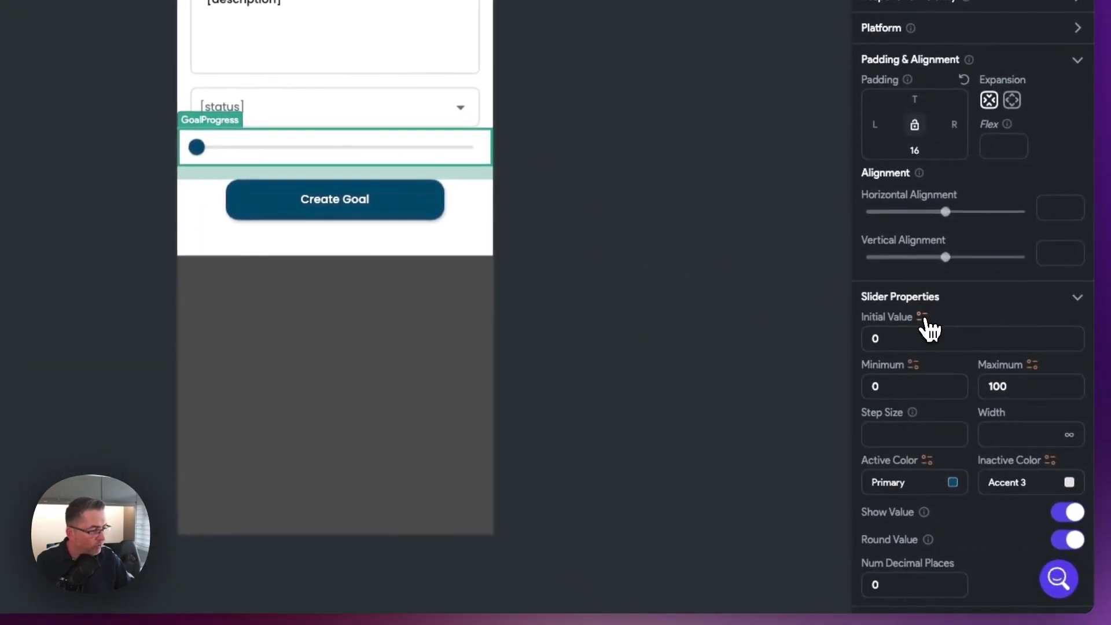
pyautogui.click(925, 317)
pyautogui.click(655, 401)
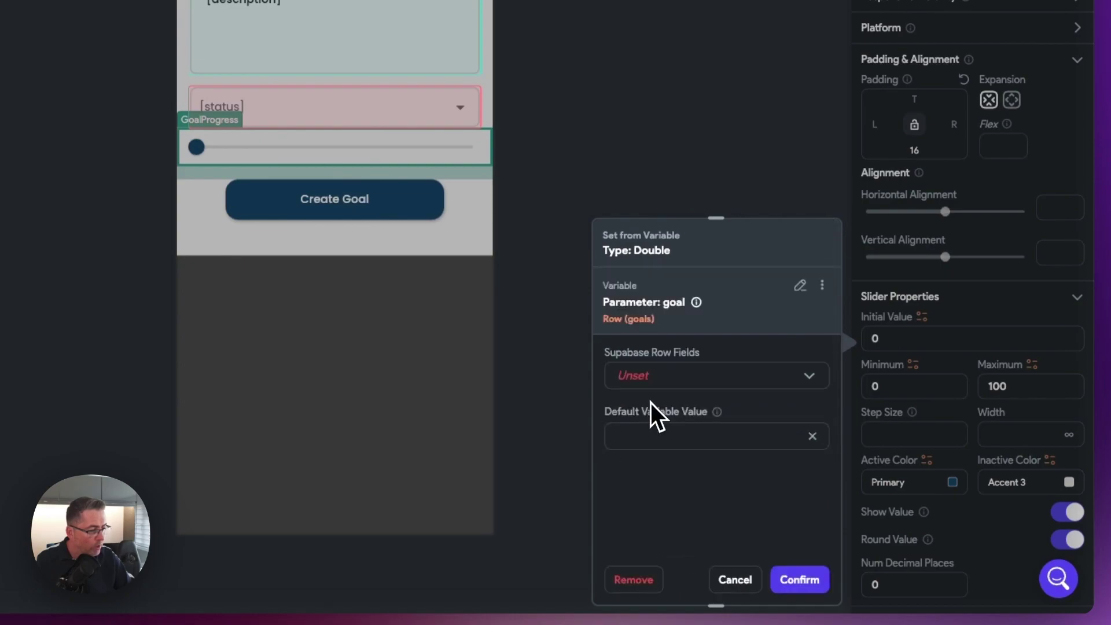
pyautogui.click(672, 377)
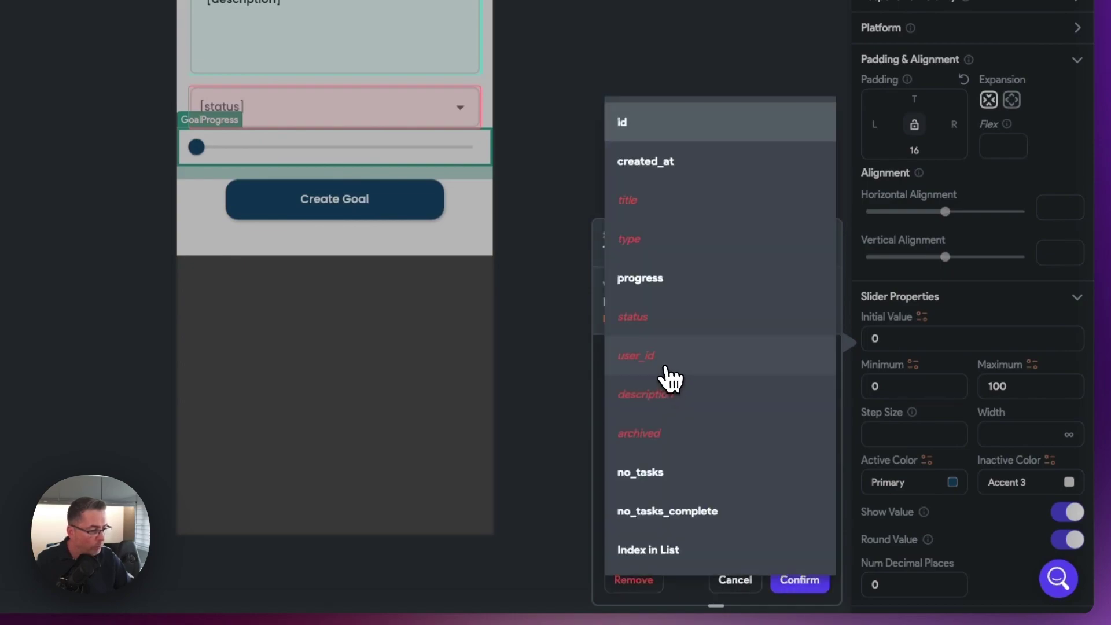
pyautogui.click(640, 278)
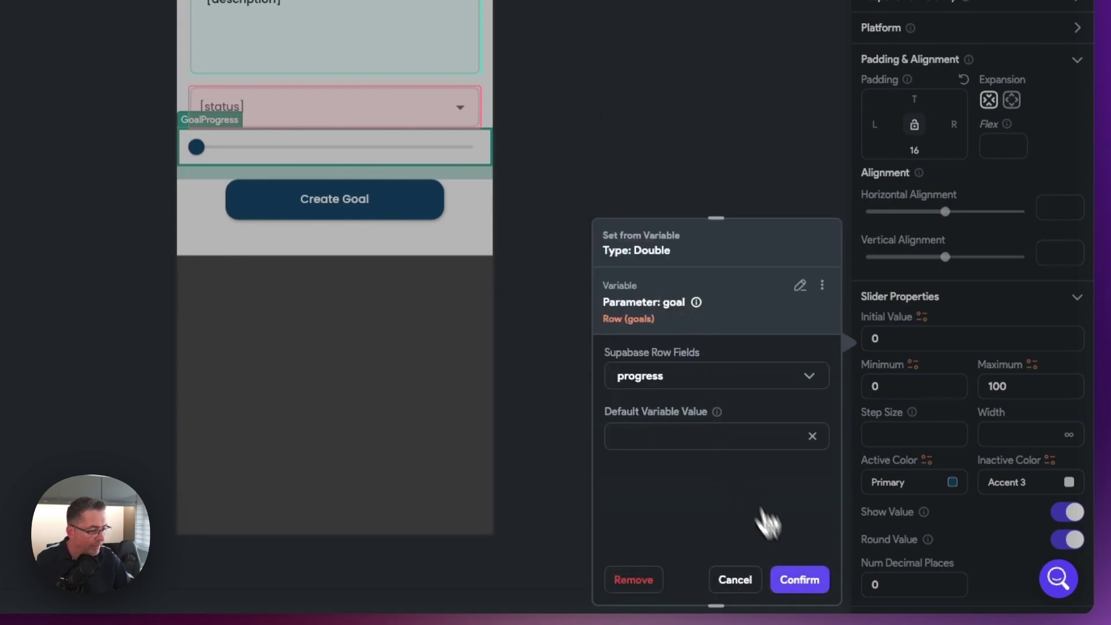
pyautogui.click(802, 583)
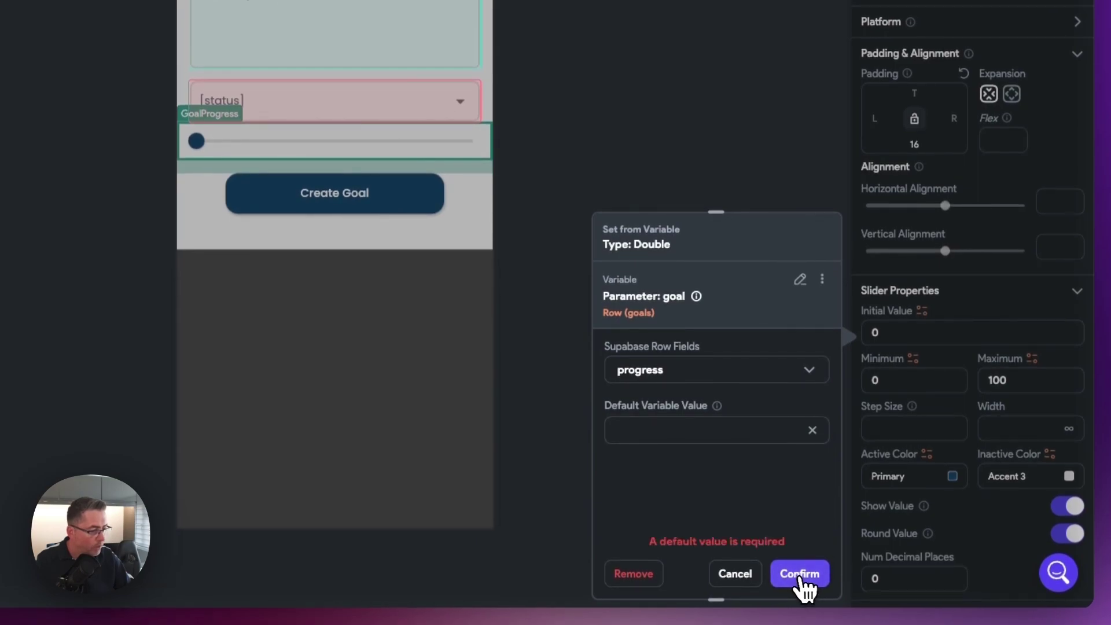
pyautogui.click(647, 446)
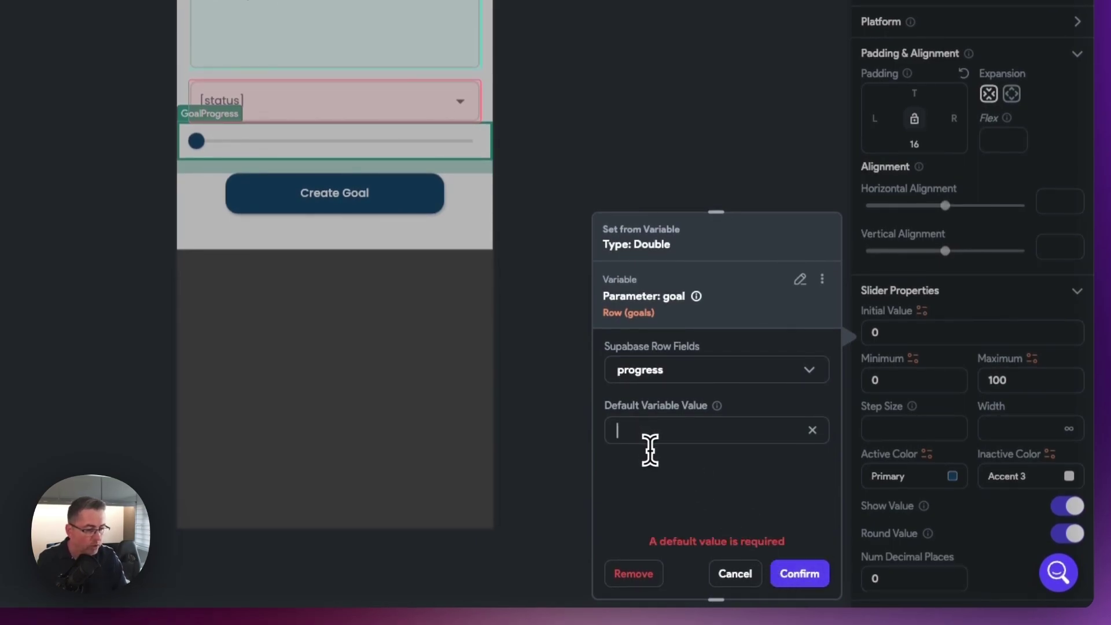
pyautogui.write('0')
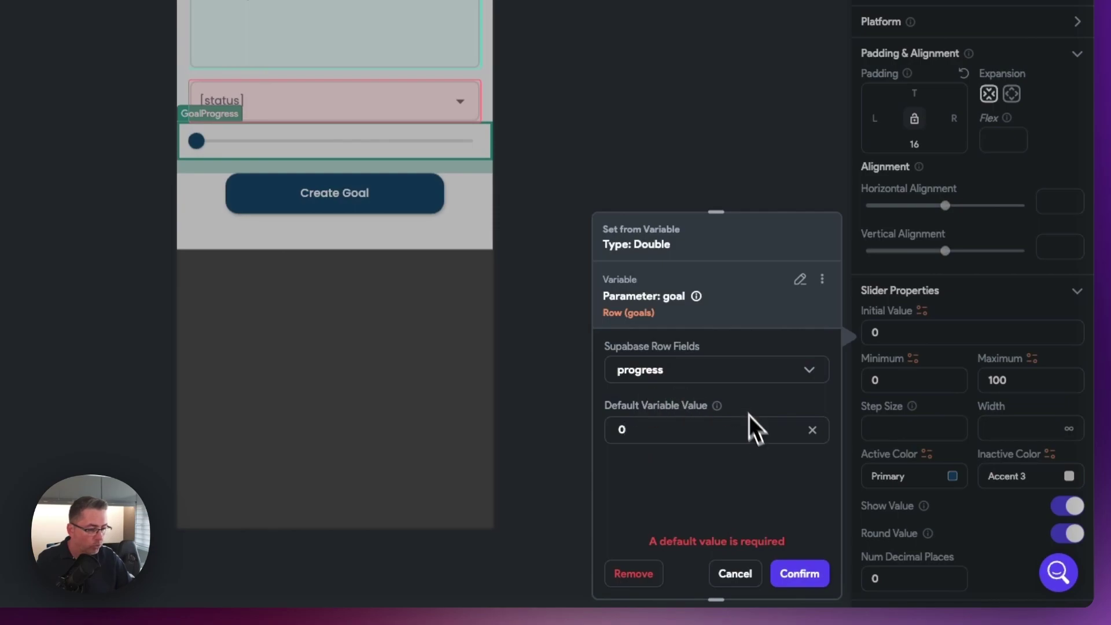
pyautogui.click(799, 573)
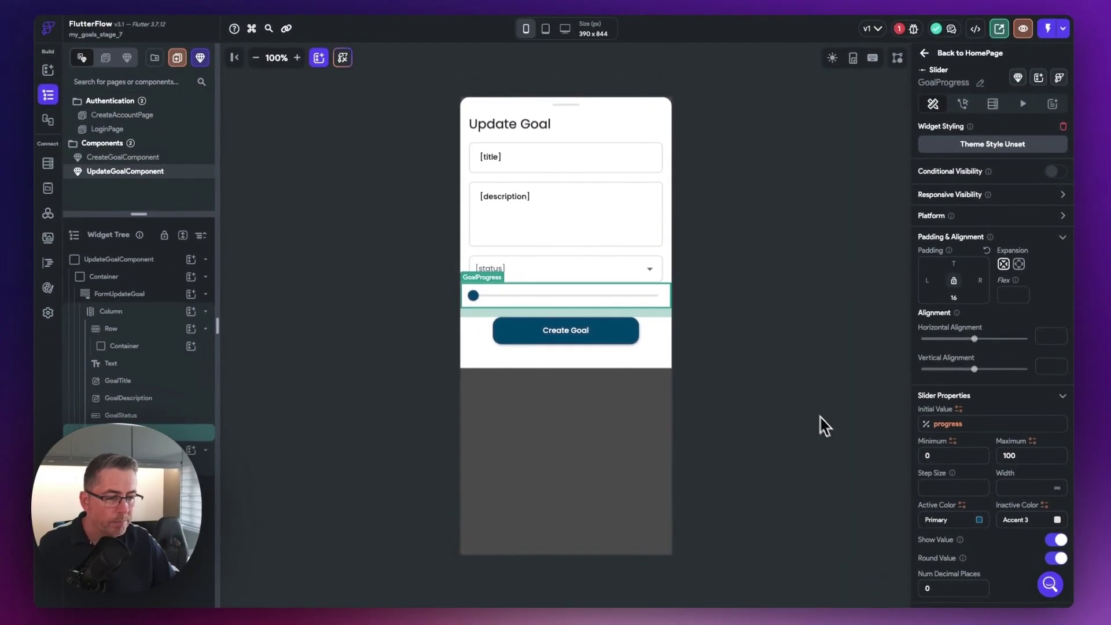
# Step: Change the text of GoalUpdateButton to "Update Goal"
pyautogui.click(558, 326)
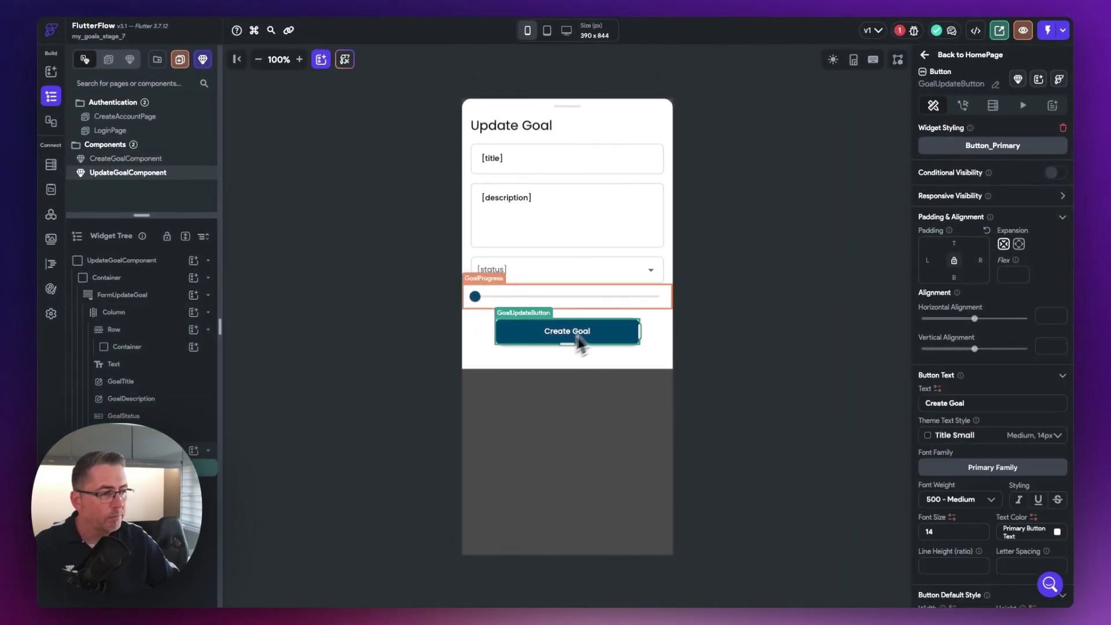
pyautogui.doubleClick(938, 403)
pyautogui.write('Update')
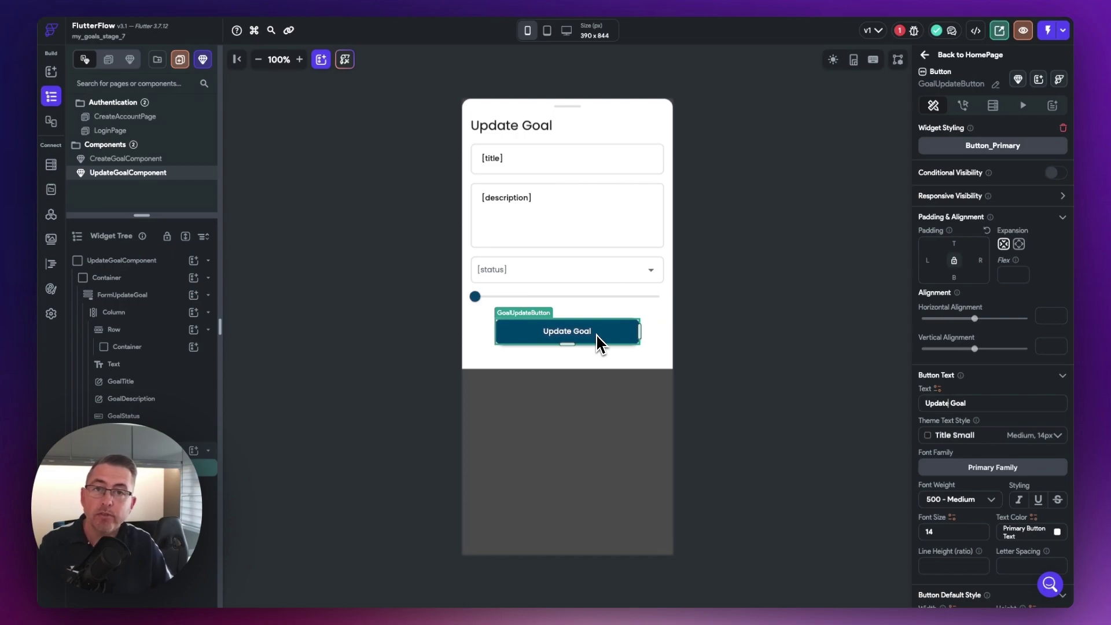
# Step: Open GoalUpdateButton's action flow and set its Validate Form action to validate FormUpdateGoal
pyautogui.click(964, 106)
pyautogui.click(1036, 145)
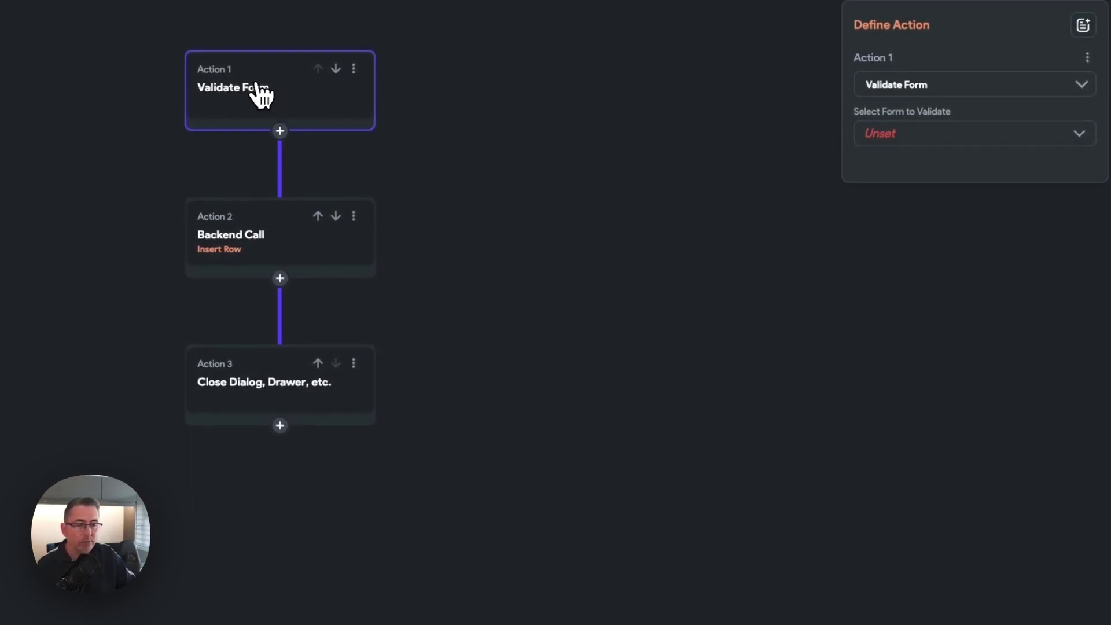
pyautogui.click(940, 134)
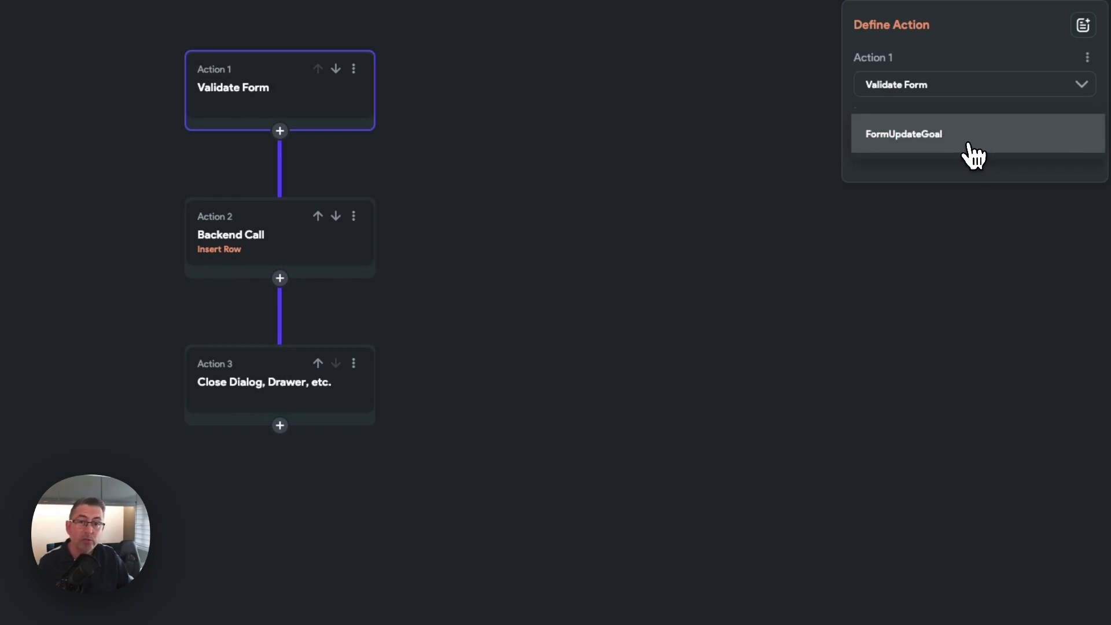
pyautogui.click(928, 138)
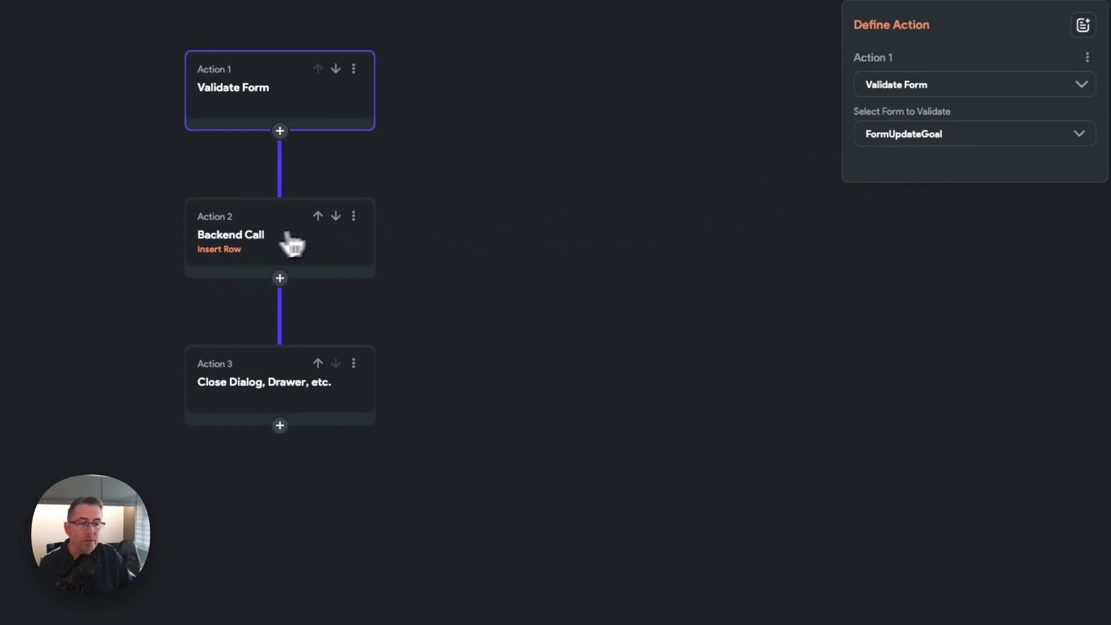
# Step: Change the backend call in GoalUpdateButton's action flow to the Update Row type
pyautogui.click(259, 247)
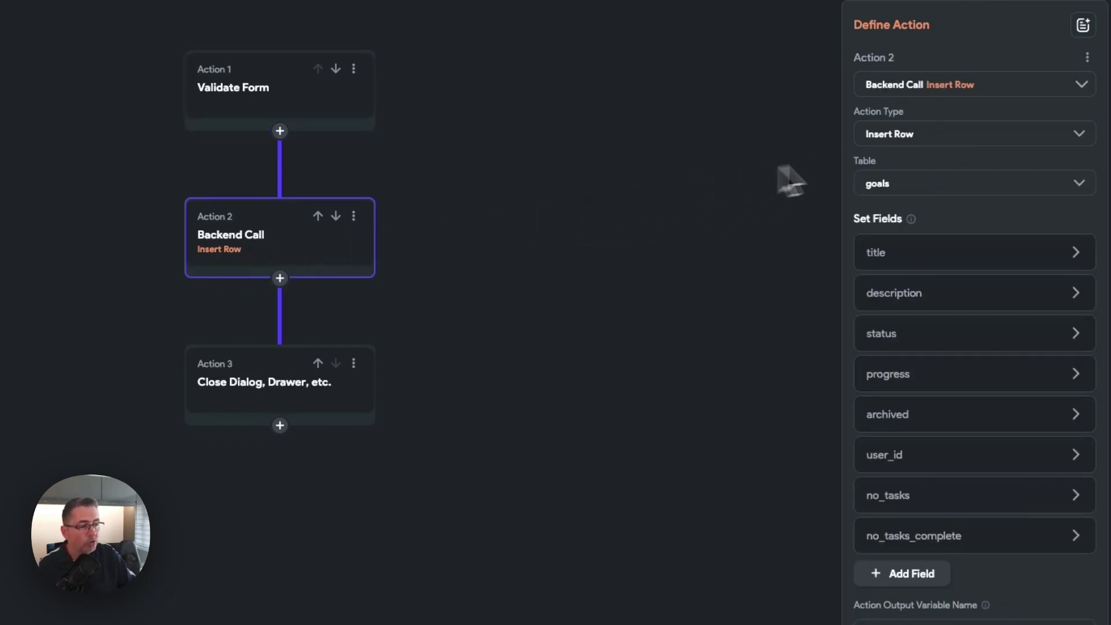
pyautogui.click(908, 146)
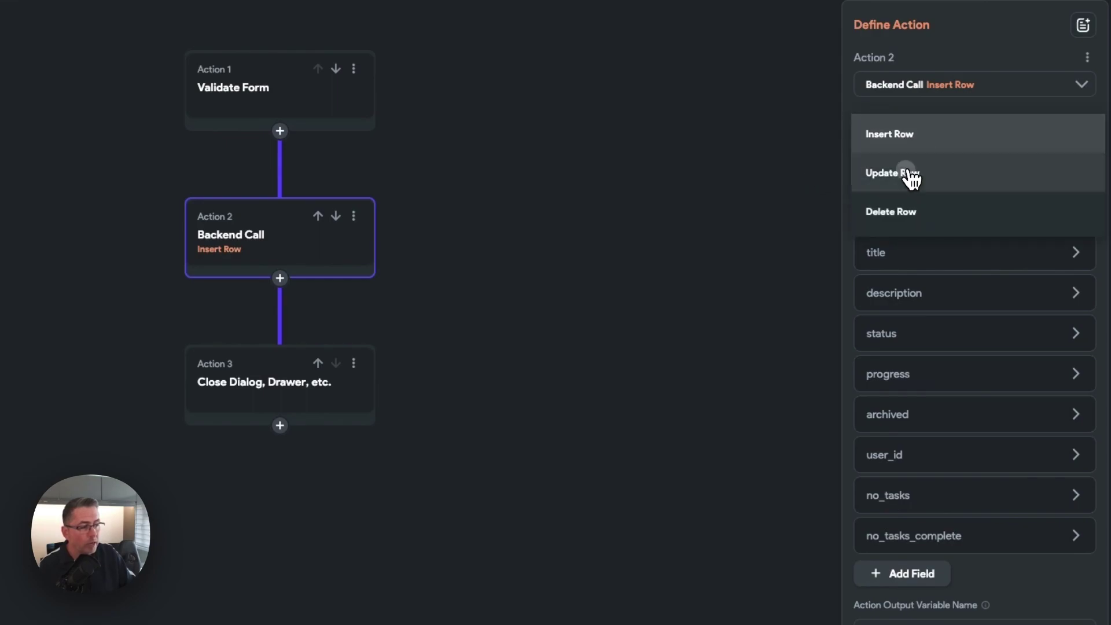
pyautogui.click(910, 176)
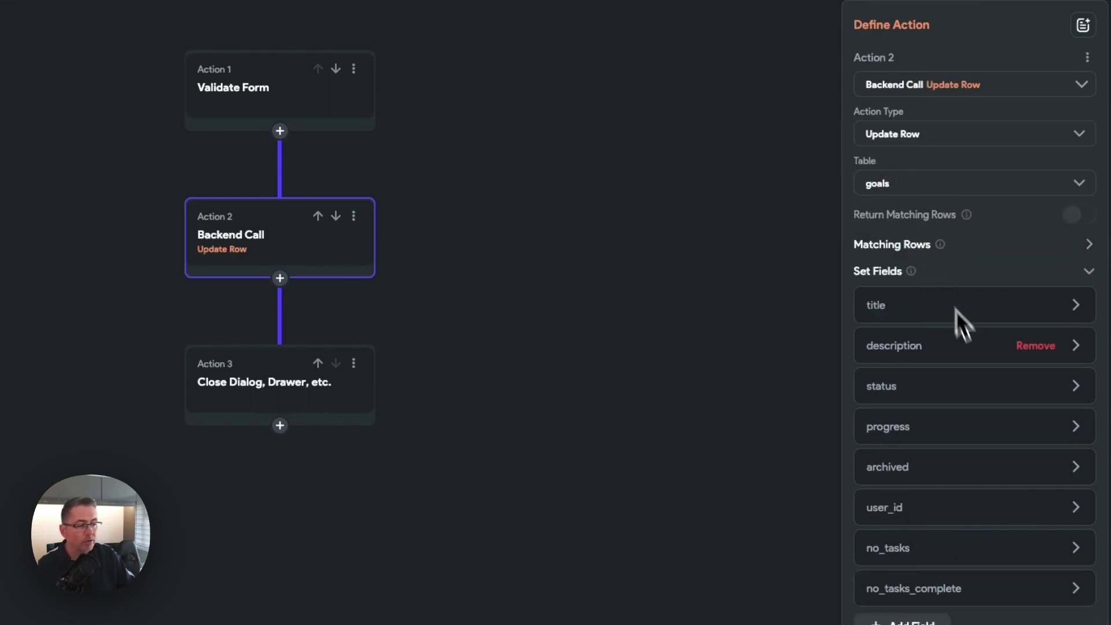
# Step: Remove no_tasks_complete, no_tasks and user_id from the fields set by the goals row update, and review the archived field's setting
pyautogui.scroll(-1, 981, 329)
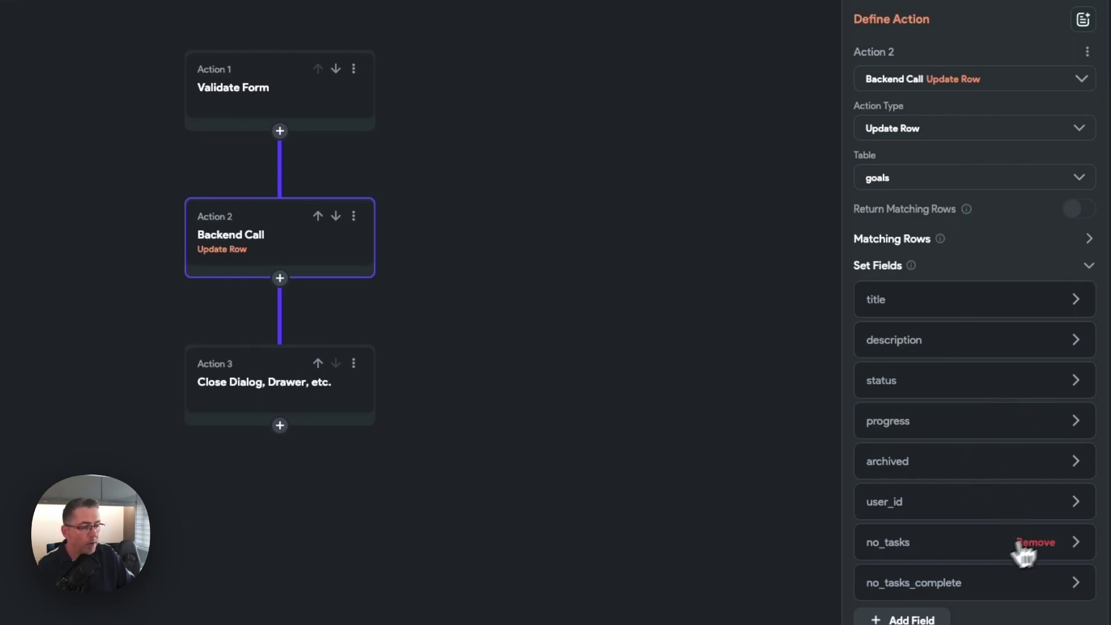
pyautogui.click(936, 546)
pyautogui.scroll(-1, 936, 547)
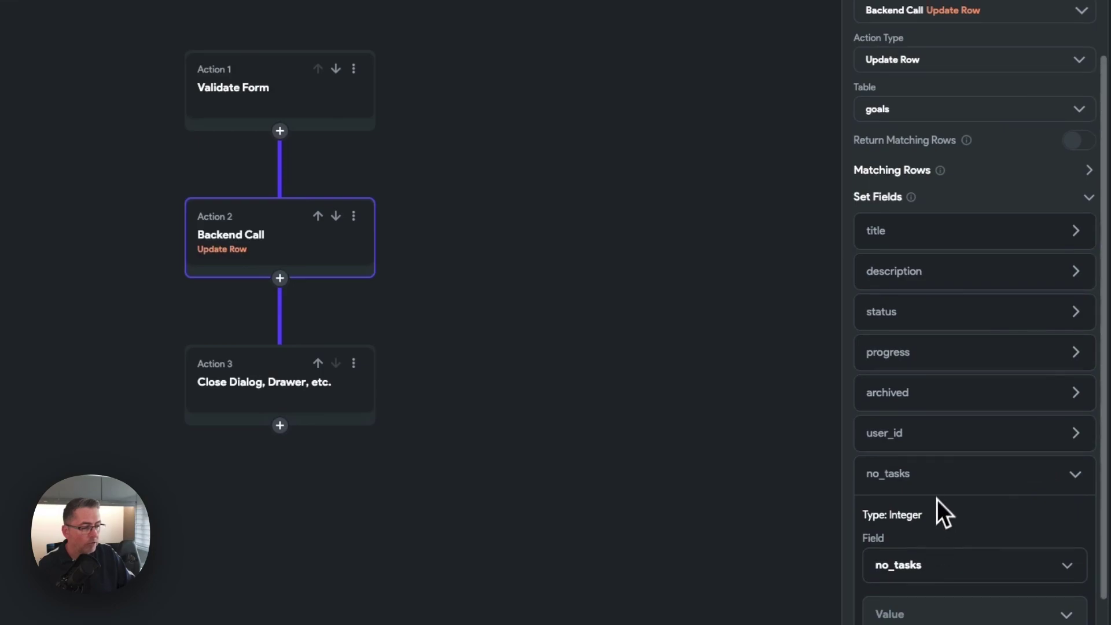
pyautogui.click(940, 471)
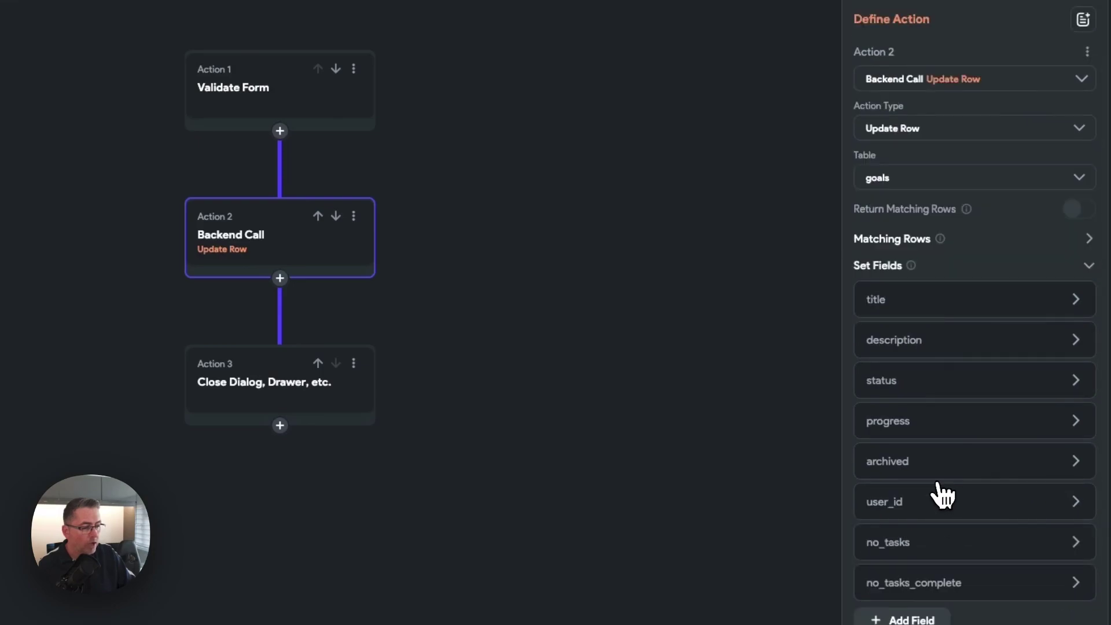
pyautogui.click(1041, 583)
pyautogui.click(1039, 549)
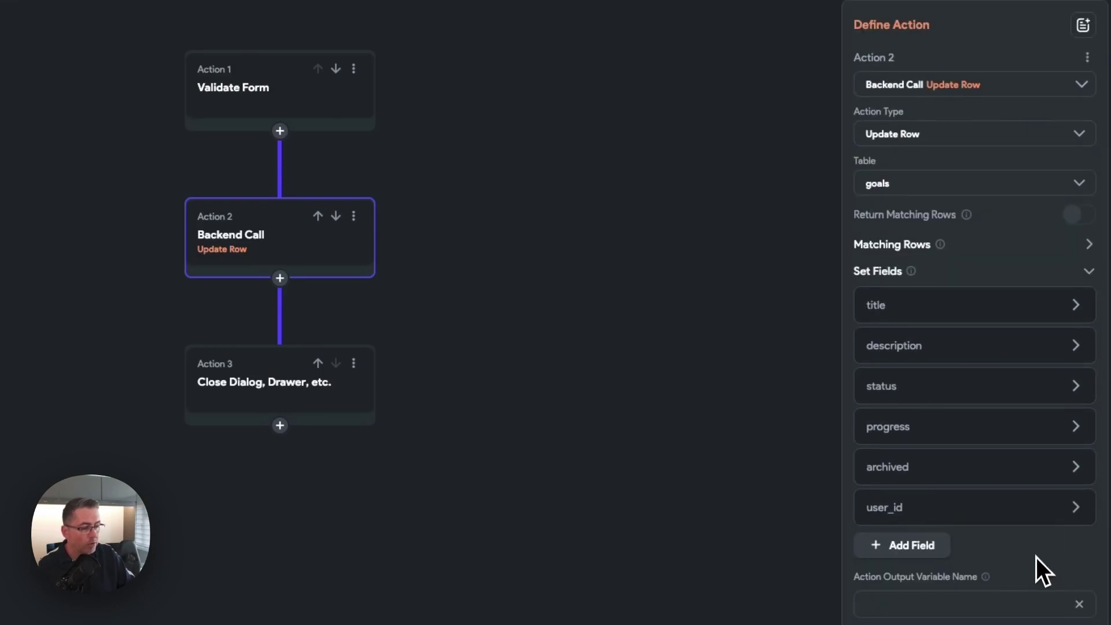
pyautogui.click(1035, 508)
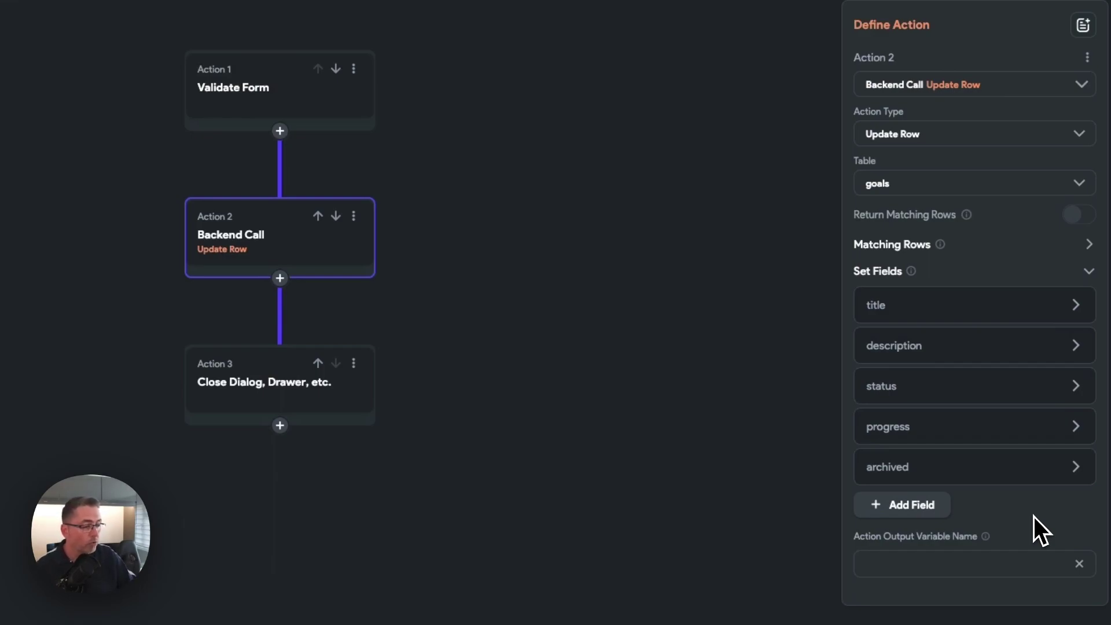
pyautogui.click(963, 470)
pyautogui.click(962, 474)
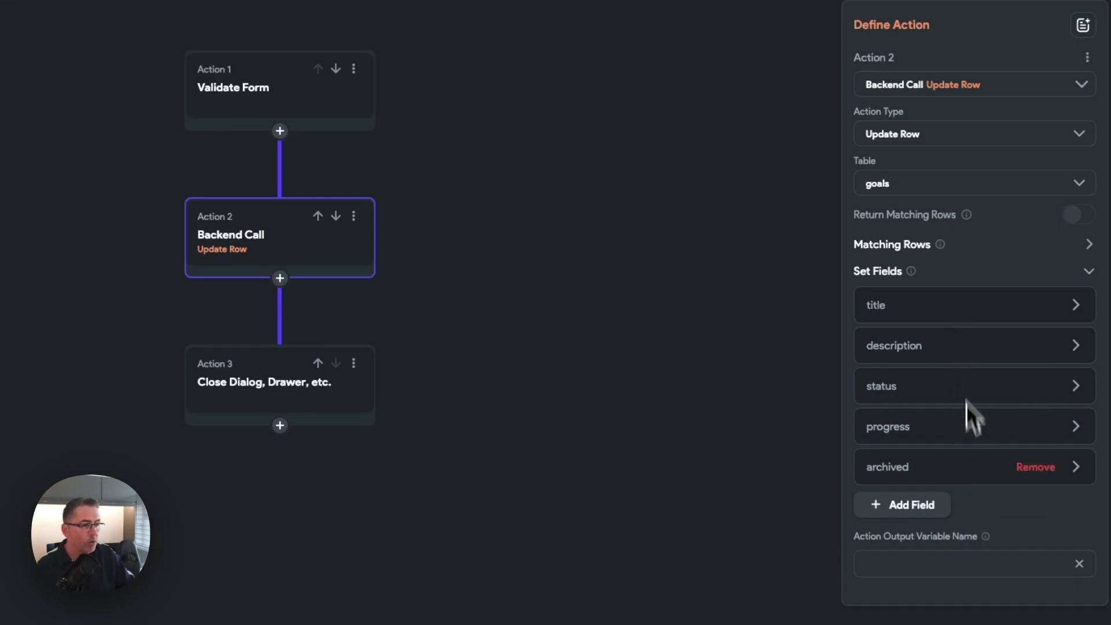
# Step: Review the closing action at the end of GoalUpdateButton's action flow, and leave the action flow editor
pyautogui.click(290, 390)
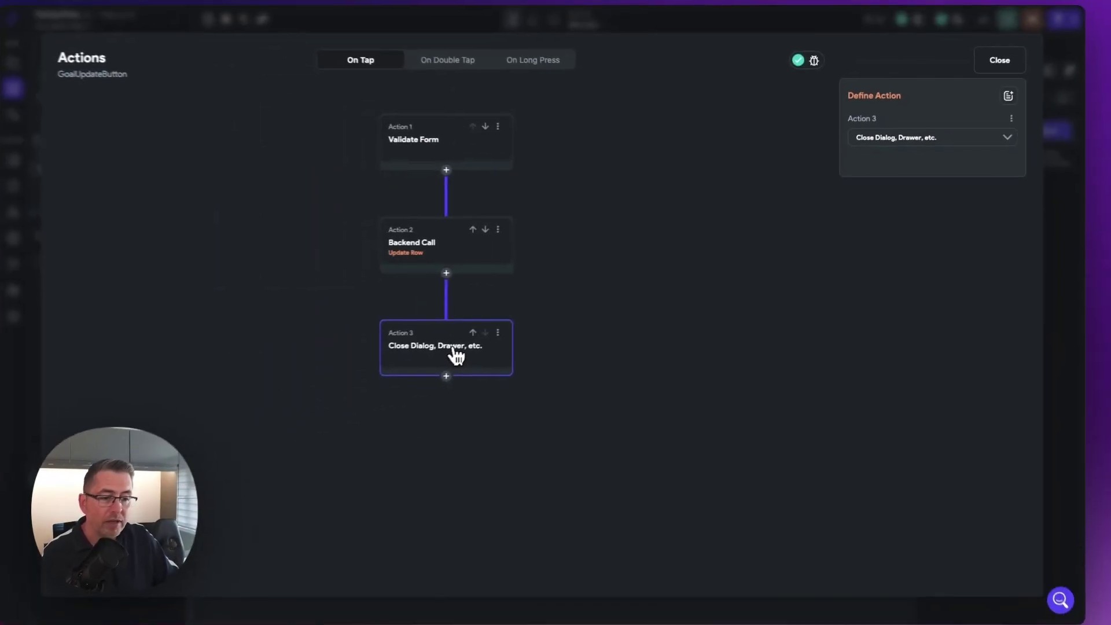
pyautogui.click(990, 71)
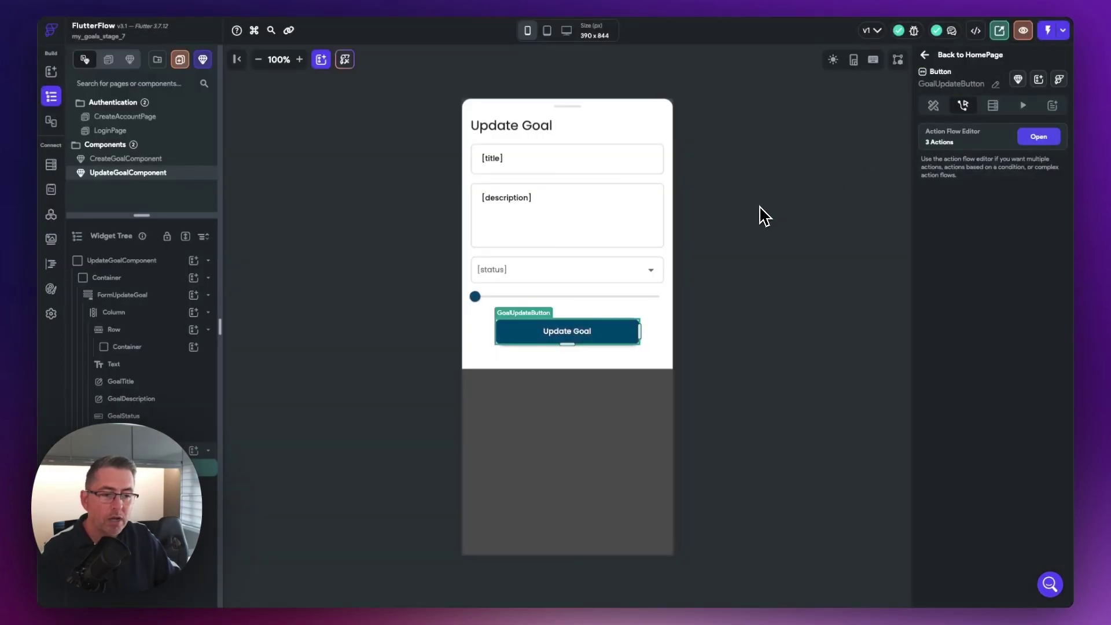
pyautogui.click(754, 215)
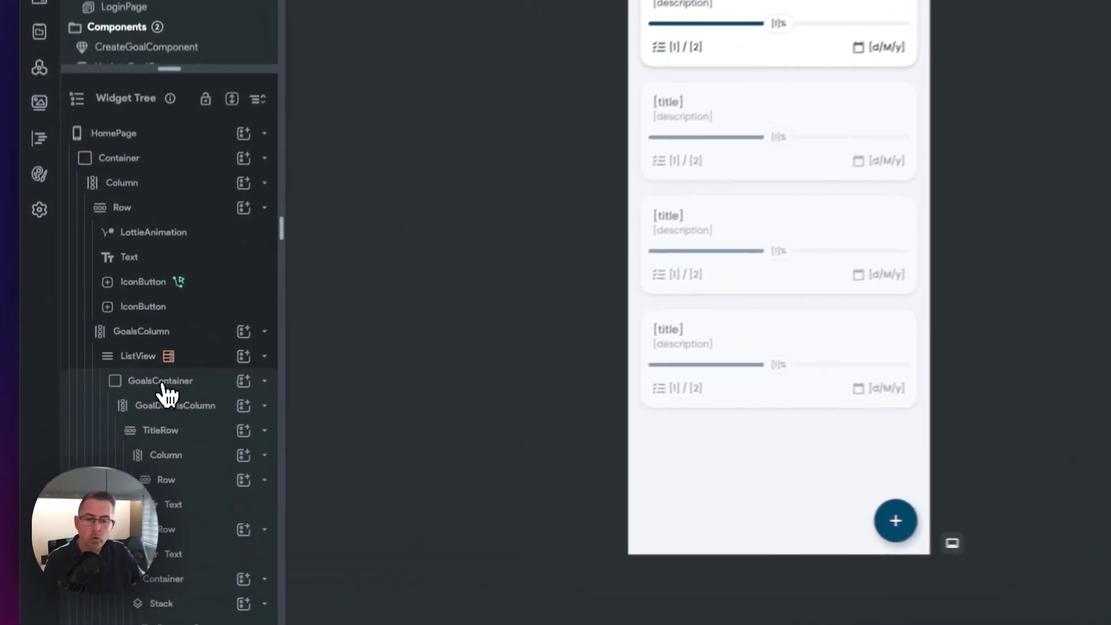
# Step: Add an On Long Press action to HomePage's GoalsContainer that shows a bottom sheet
pyautogui.click(138, 433)
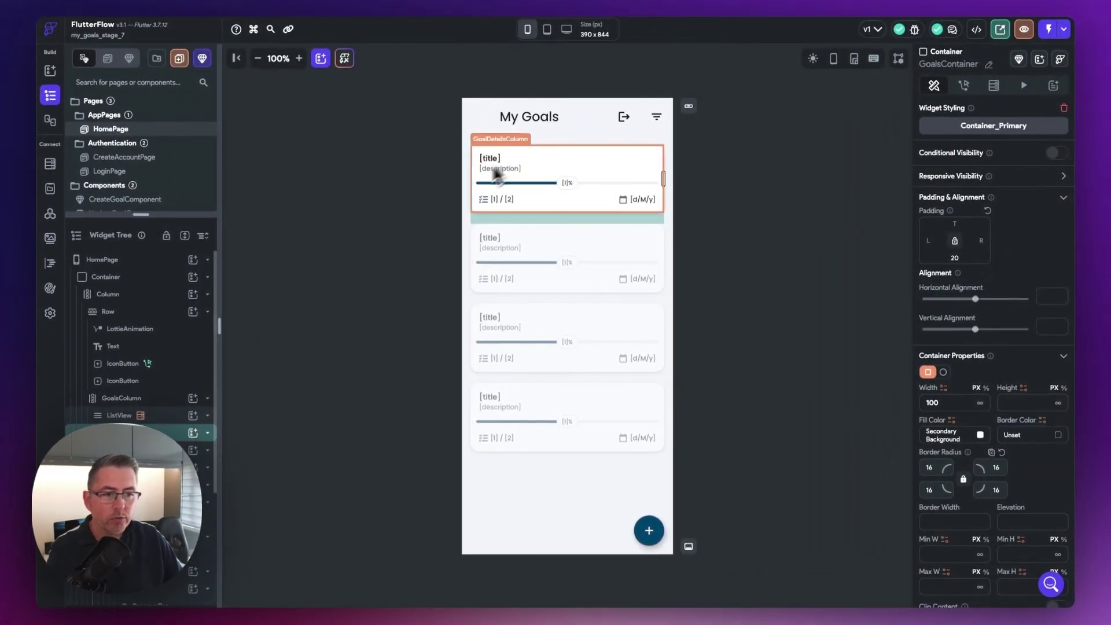
pyautogui.click(963, 86)
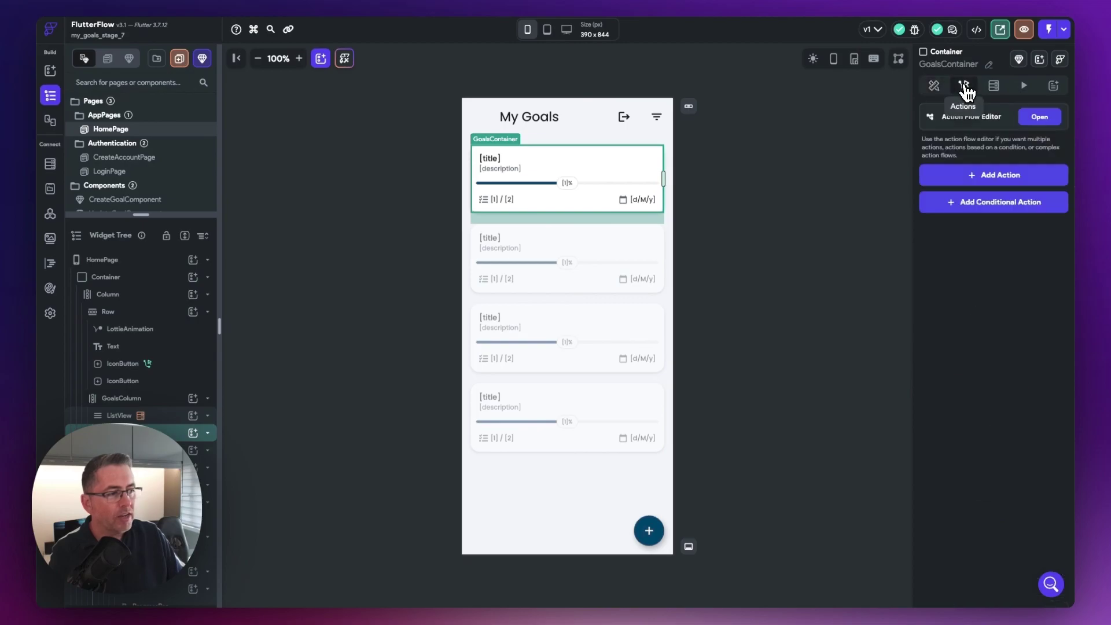
pyautogui.click(1039, 119)
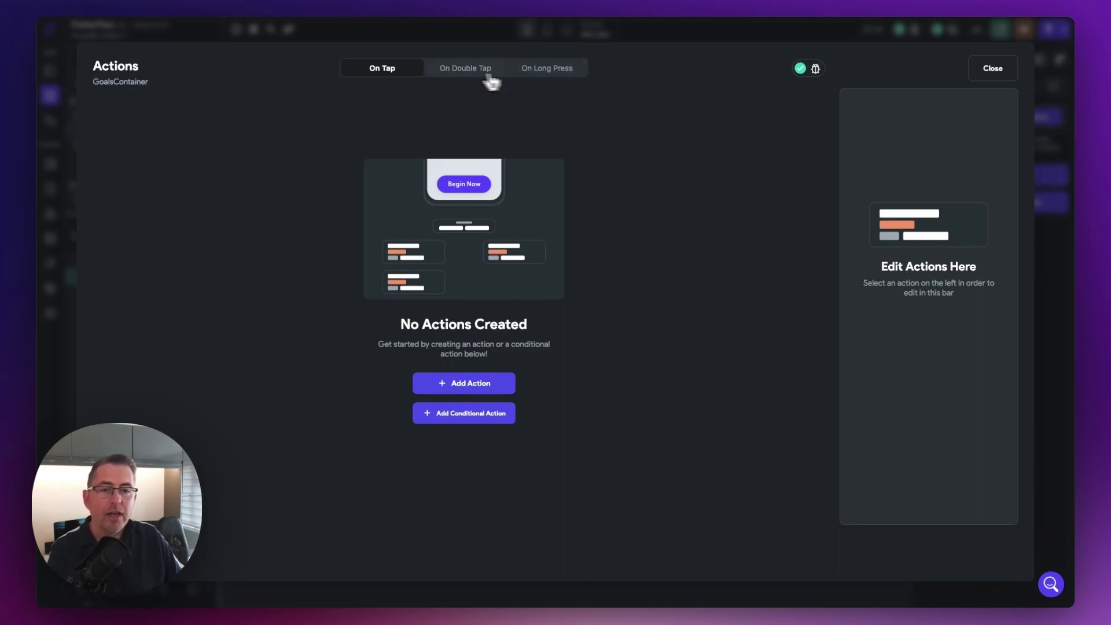
pyautogui.click(550, 70)
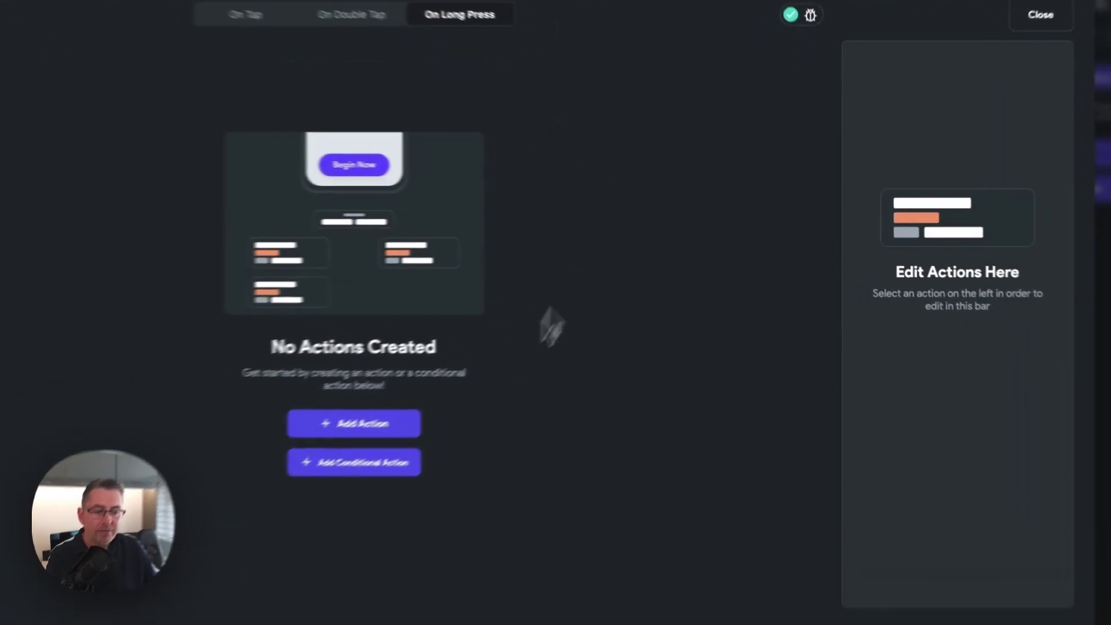
pyautogui.click(283, 456)
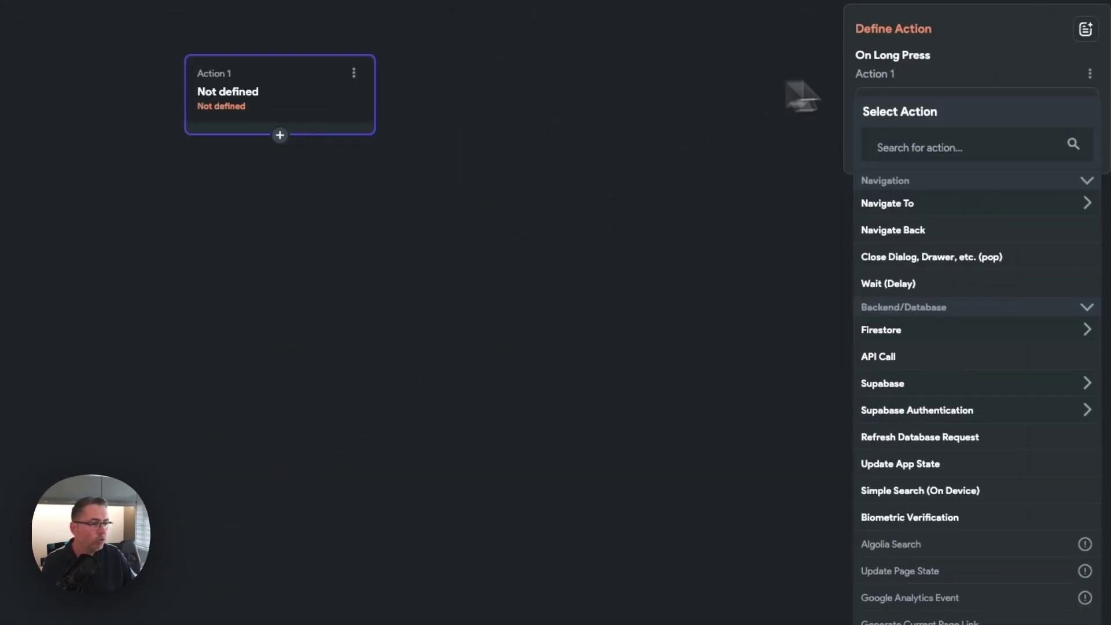
pyautogui.click(915, 156)
pyautogui.write('bott')
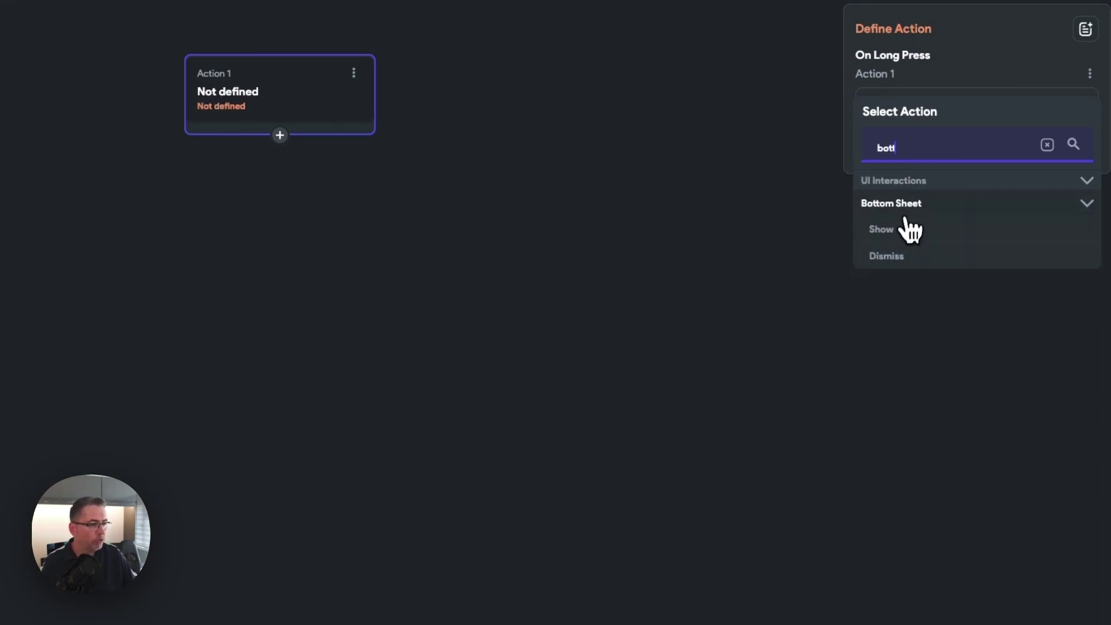
pyautogui.click(886, 229)
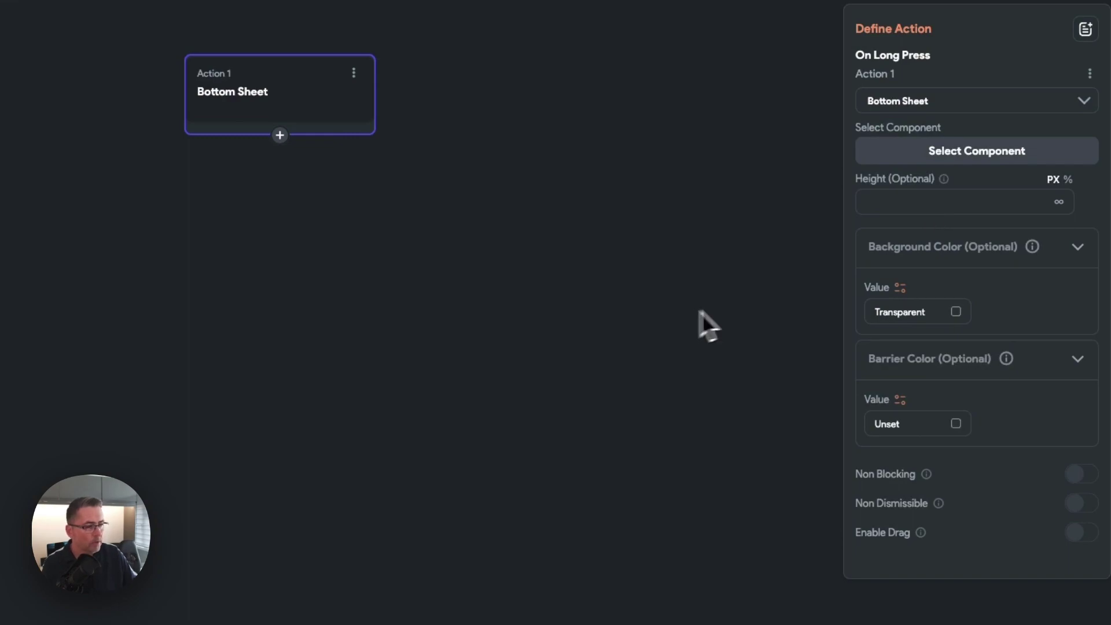
# Step: Set the bottom sheet's height to 520 px and its component to UpdateGoalComponent
pyautogui.click(879, 201)
pyautogui.write('520')
pyautogui.click(944, 152)
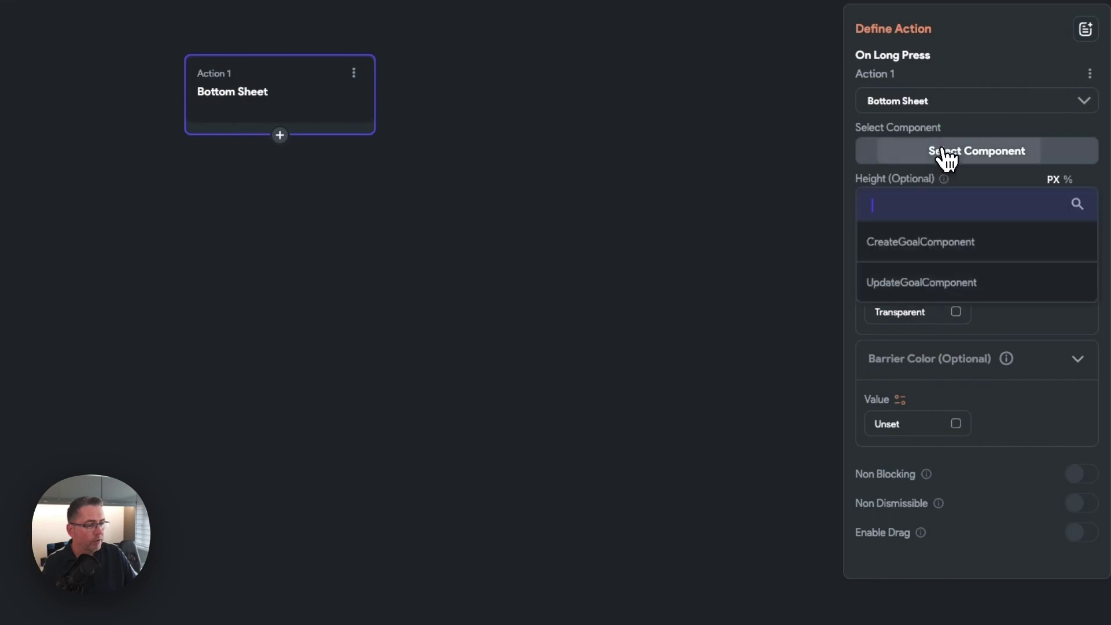
pyautogui.click(930, 286)
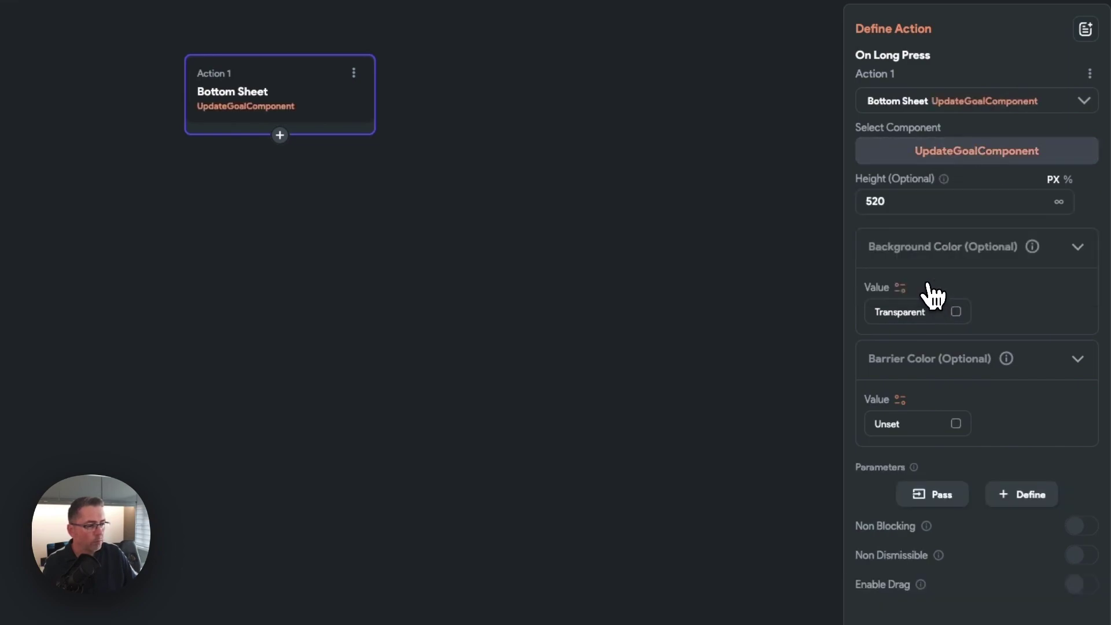
# Step: Pass the goal parameter to UpdateGoalComponent in the bottom sheet action, using the goals Row with no further changes as its value
pyautogui.click(927, 499)
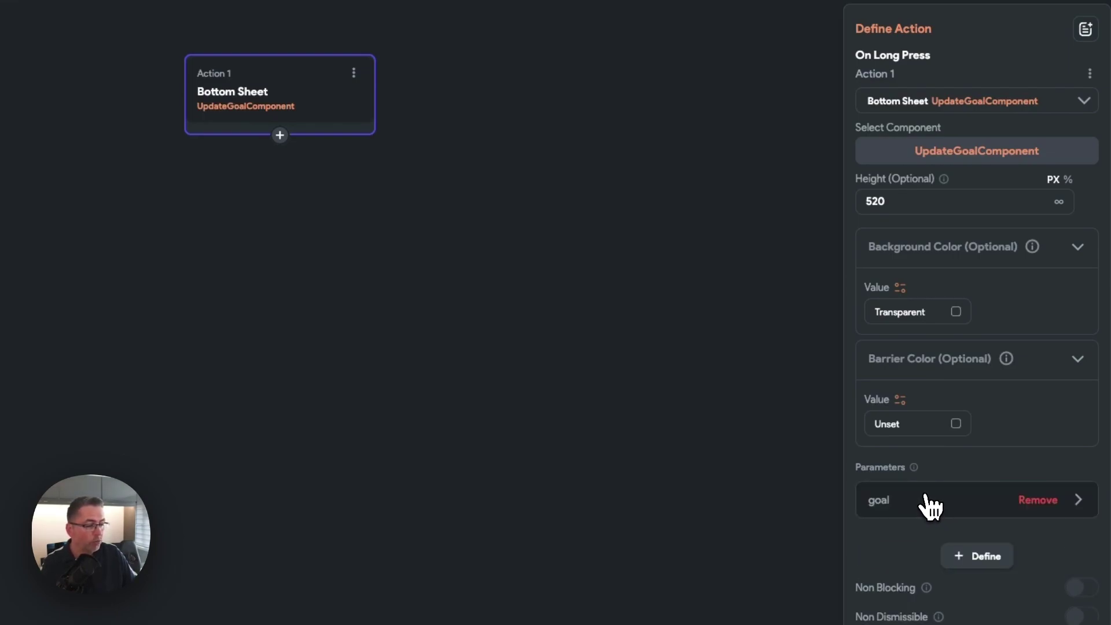
pyautogui.click(905, 504)
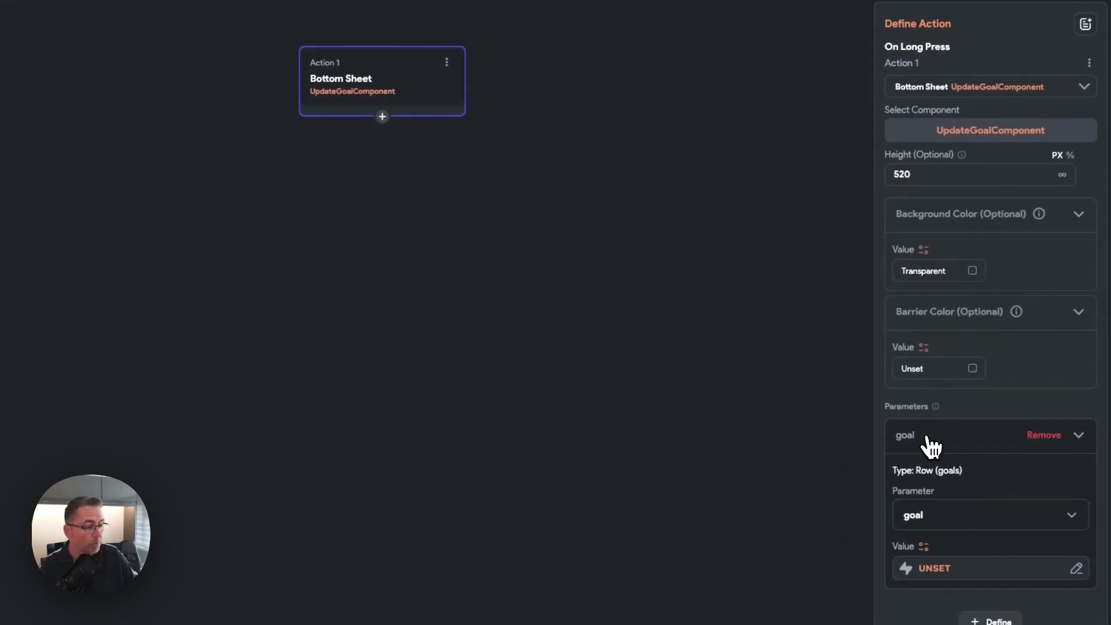
pyautogui.click(934, 567)
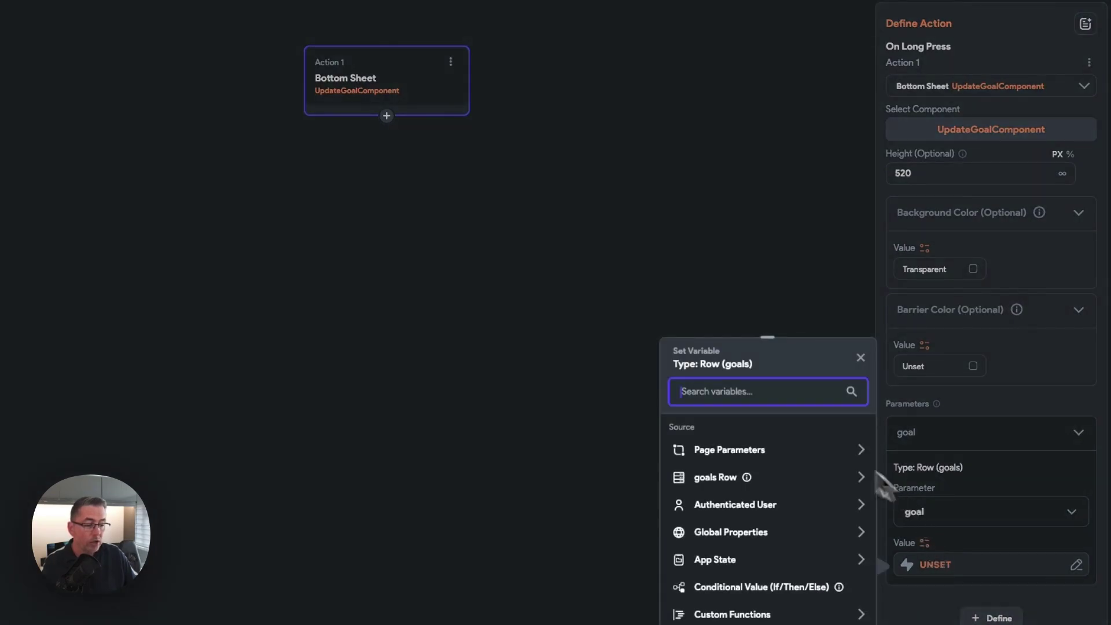
pyautogui.click(715, 486)
pyautogui.click(720, 523)
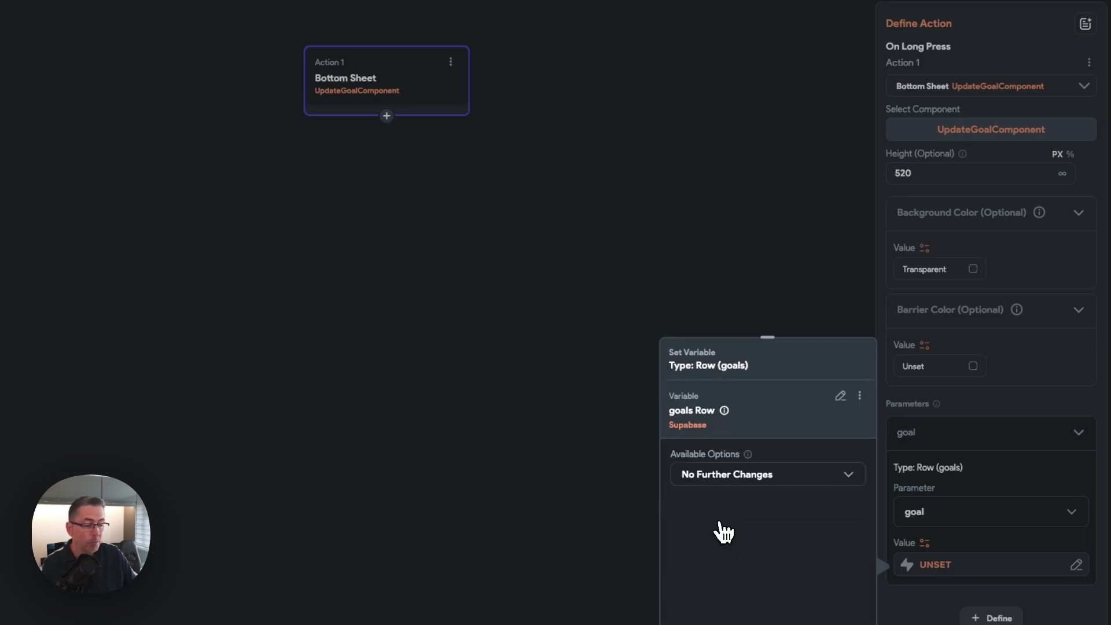
pyautogui.click(867, 622)
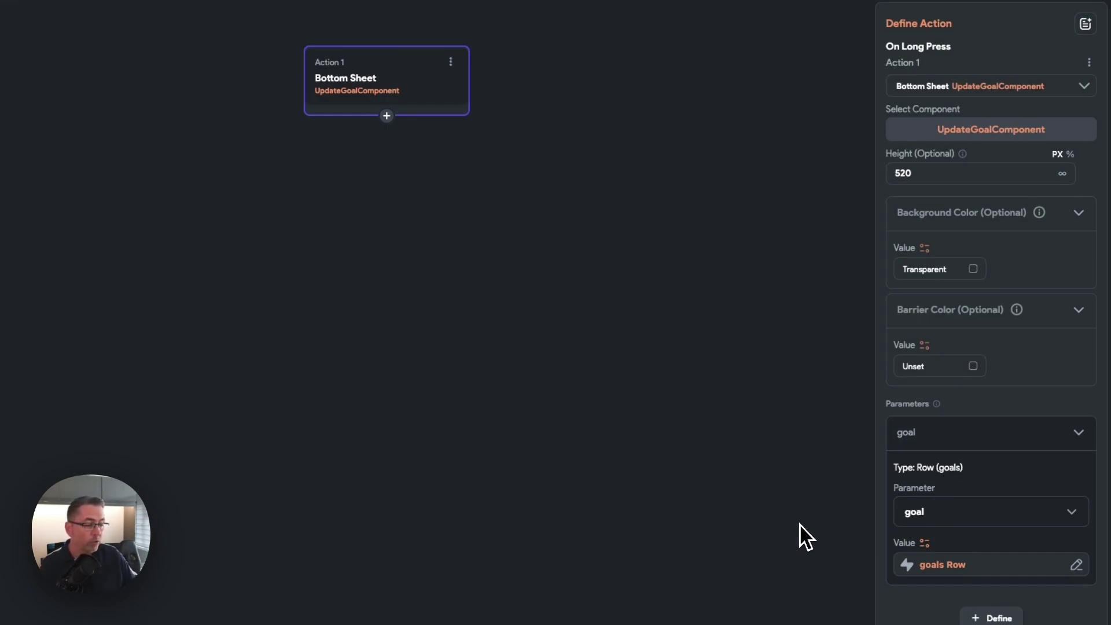
pyautogui.scroll(-3, 986, 475)
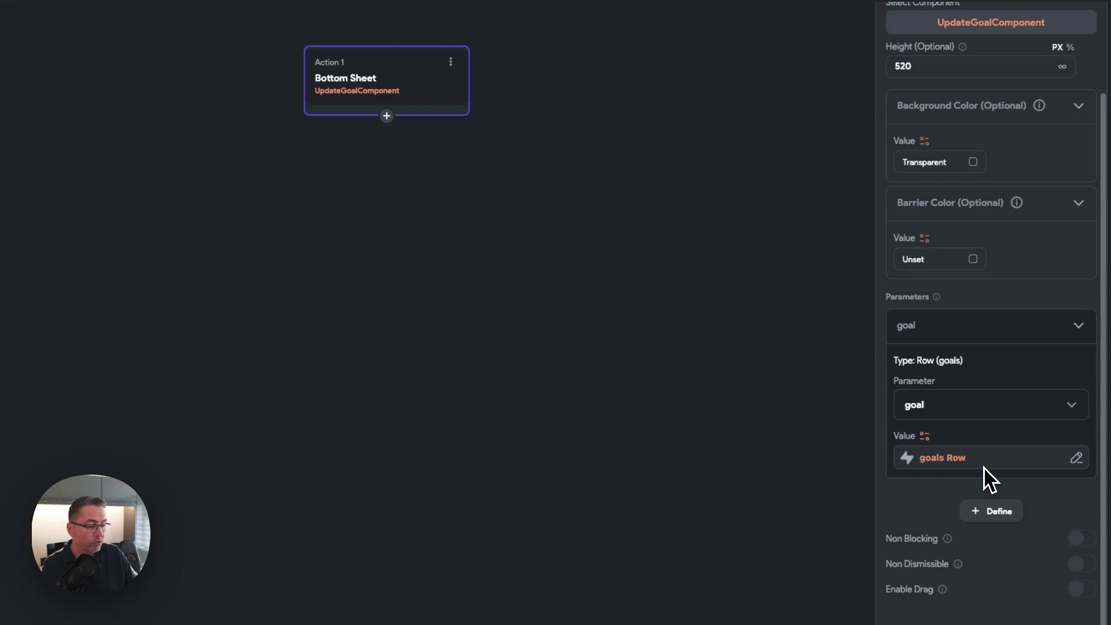
pyautogui.scroll(3, 979, 498)
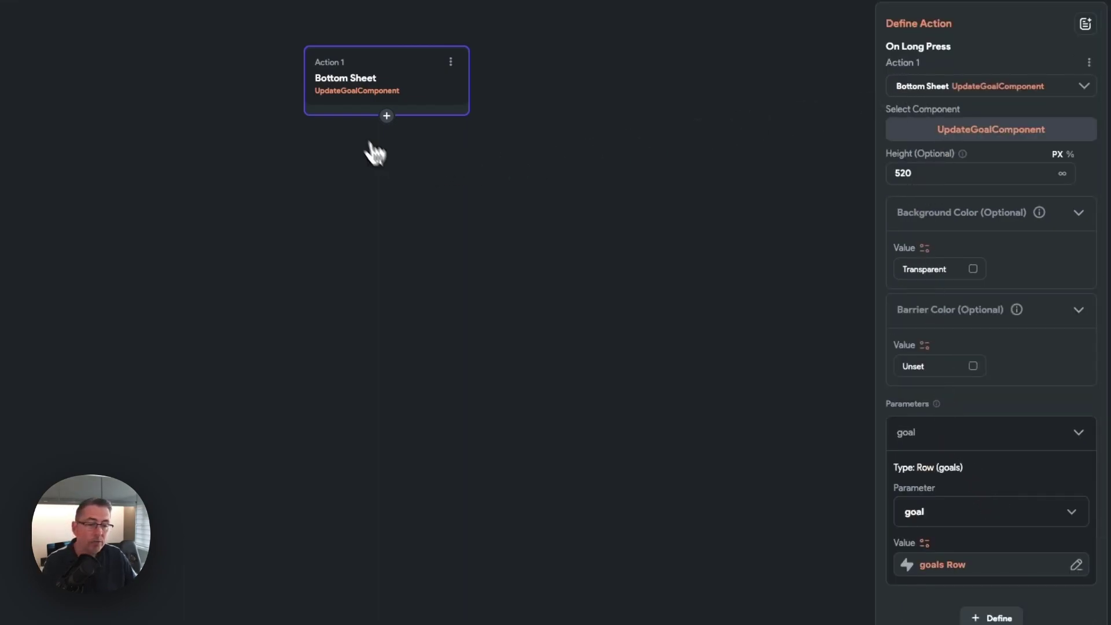
# Step: Add a Refresh Database Request action for the ListView after the bottom sheet action, and close the action flow editor
pyautogui.click(386, 116)
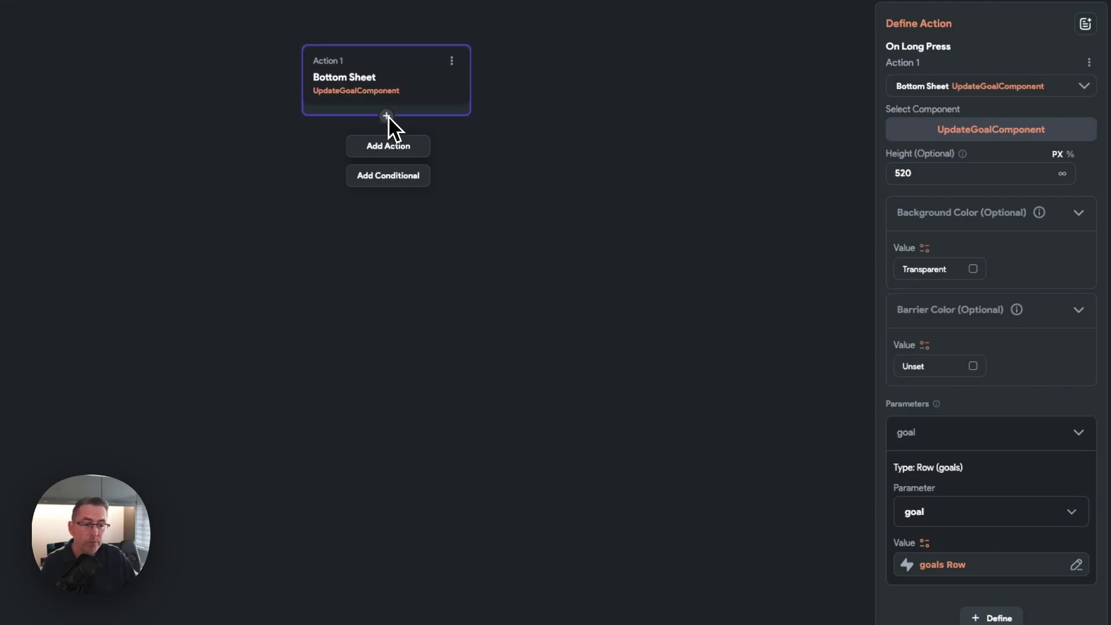
pyautogui.click(388, 149)
pyautogui.write('refr')
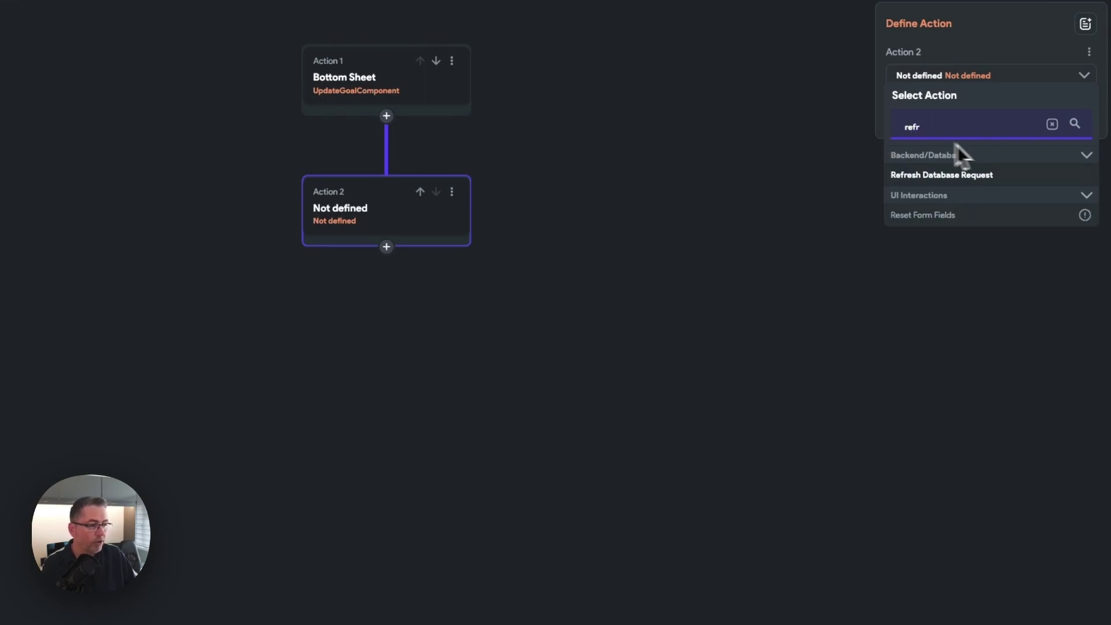
pyautogui.click(933, 175)
pyautogui.click(942, 121)
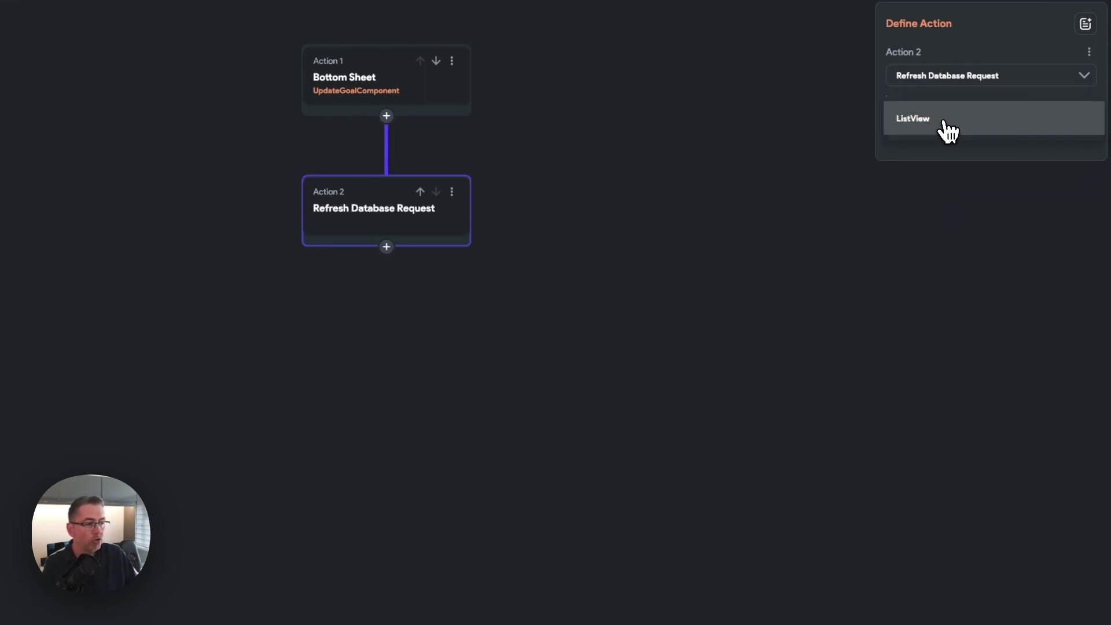
pyautogui.click(922, 117)
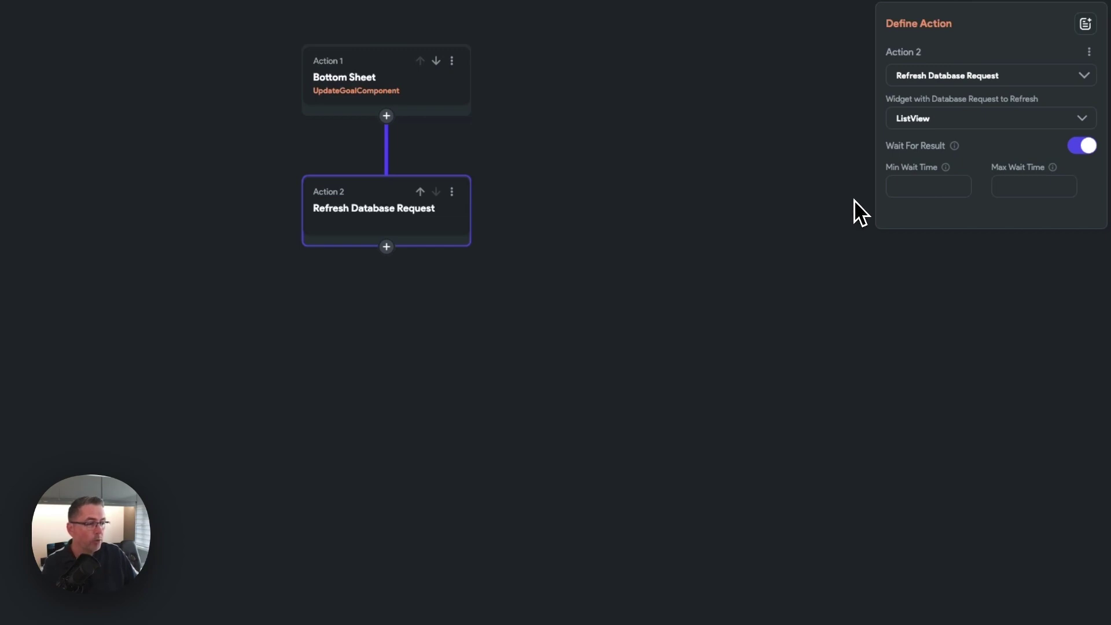
pyautogui.click(992, 65)
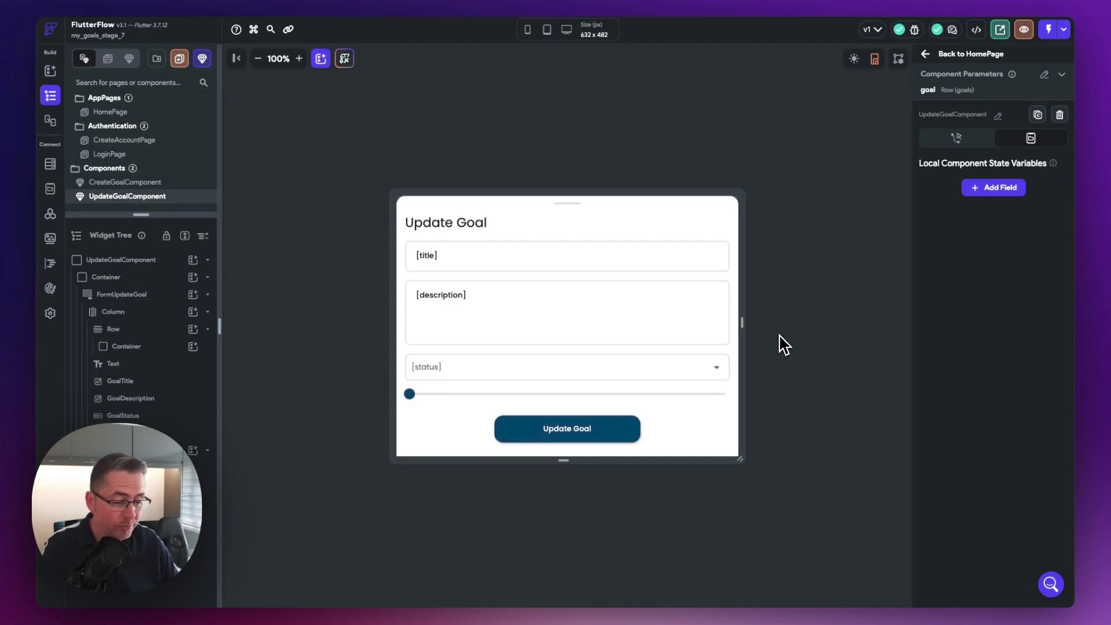
# Step: In GoalUpdateButton's Update Row action, add a matching rows filter on the id field with the Equal To relation
pyautogui.click(546, 431)
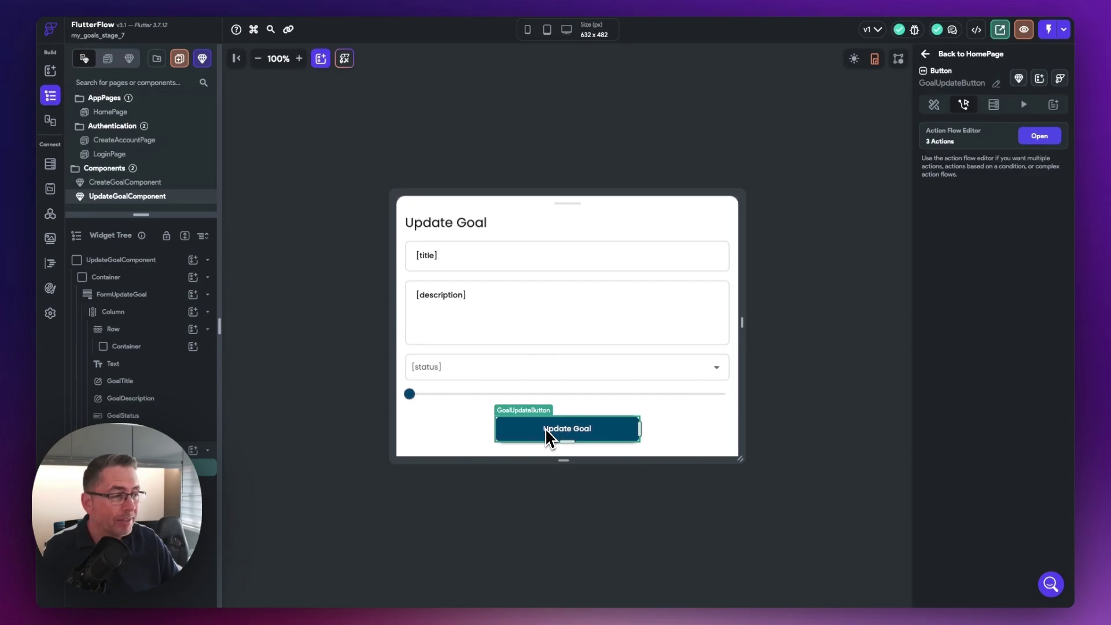
pyautogui.click(1039, 137)
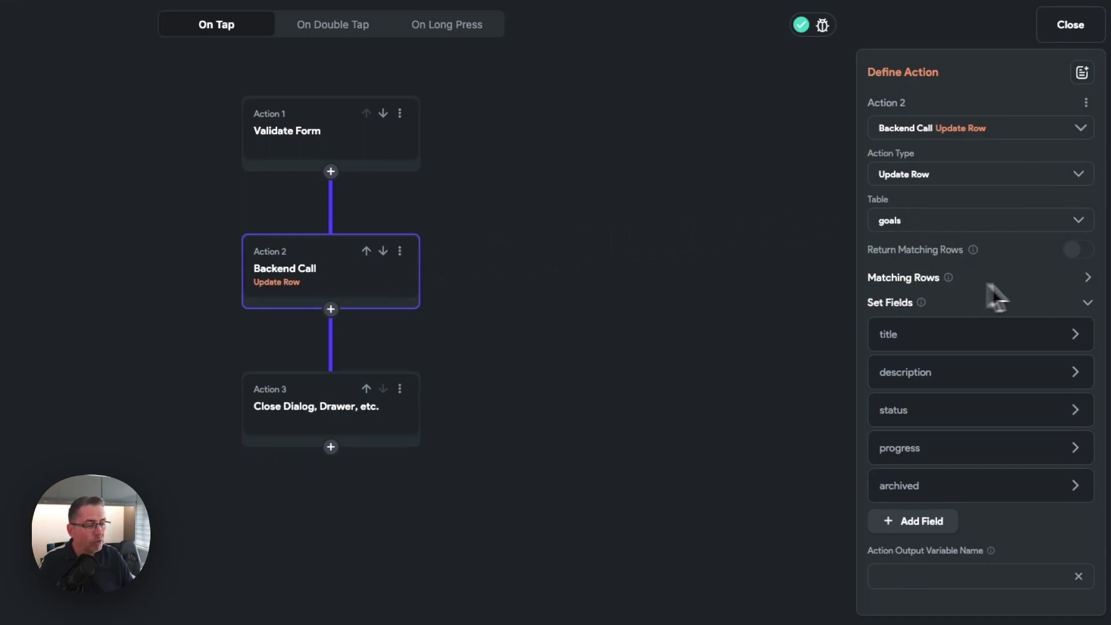
pyautogui.click(1088, 278)
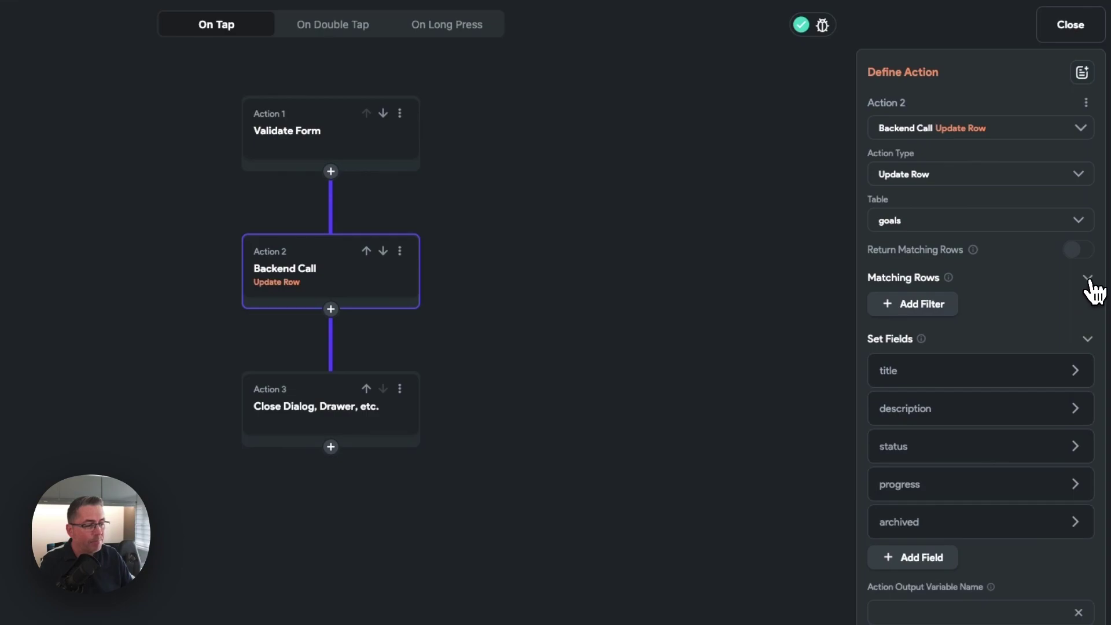
pyautogui.click(925, 315)
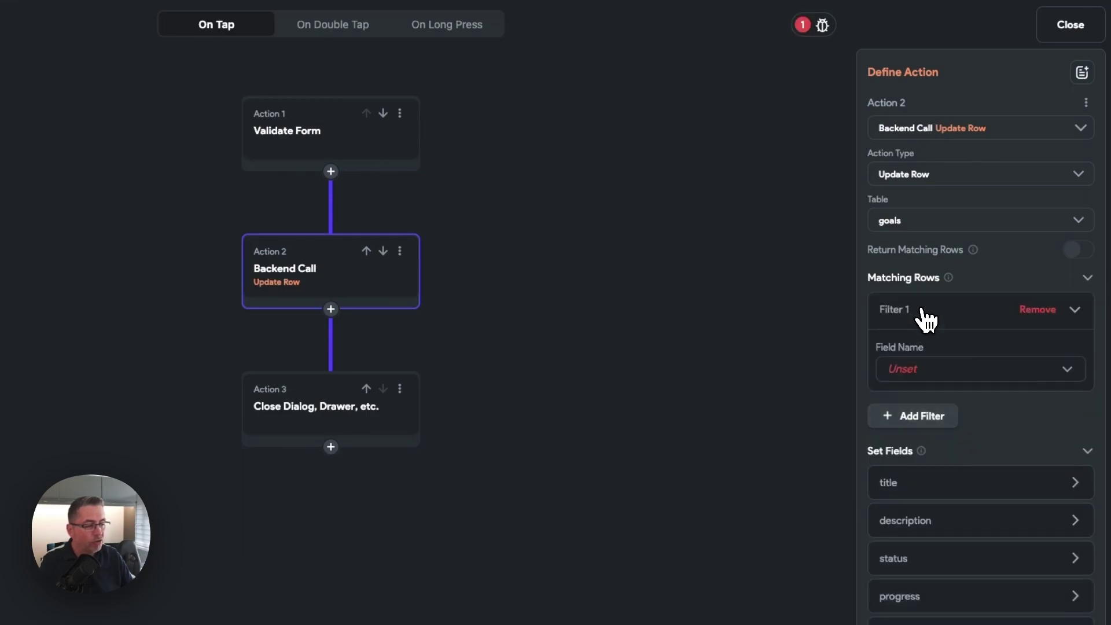
pyautogui.click(934, 376)
pyautogui.click(914, 372)
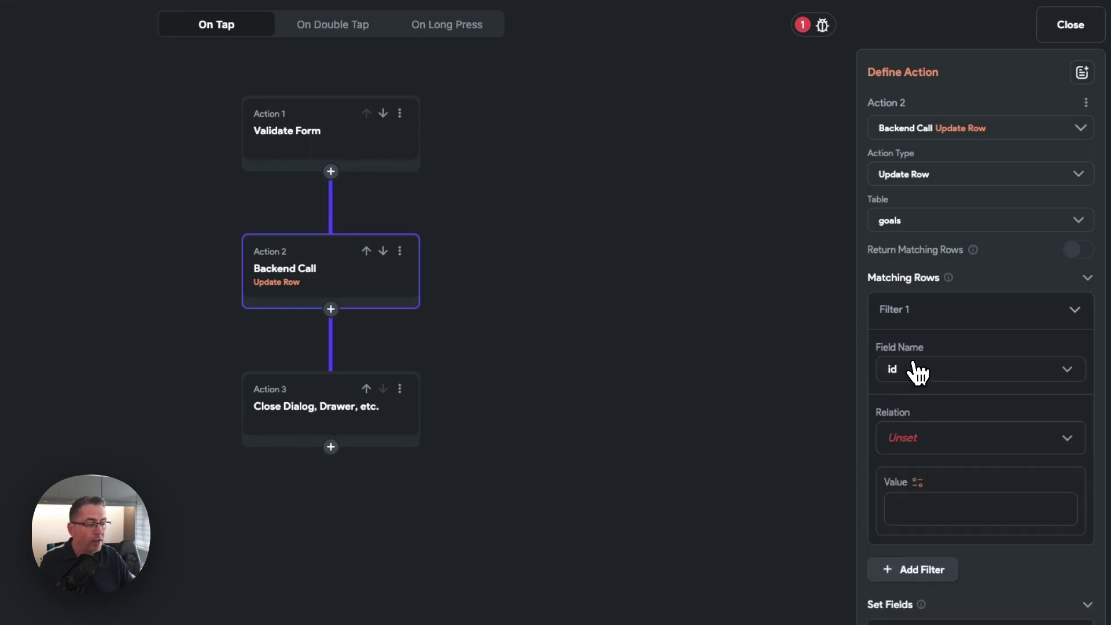
pyautogui.click(916, 447)
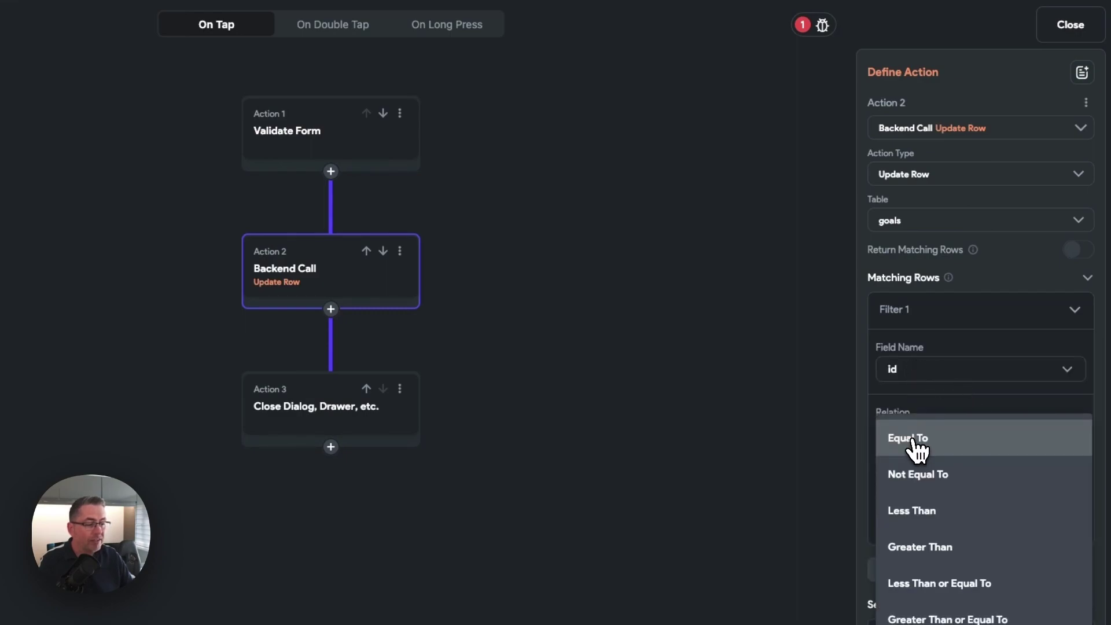
pyautogui.click(917, 446)
# Step: Set the filter's value to the id field of the goal component parameter
pyautogui.click(919, 484)
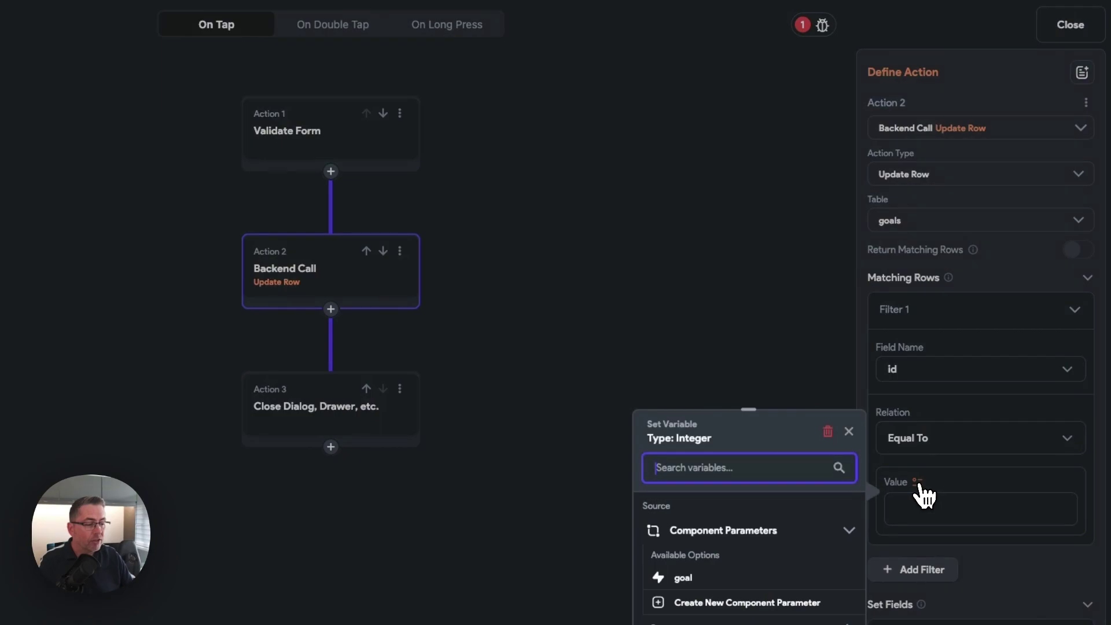
pyautogui.click(685, 577)
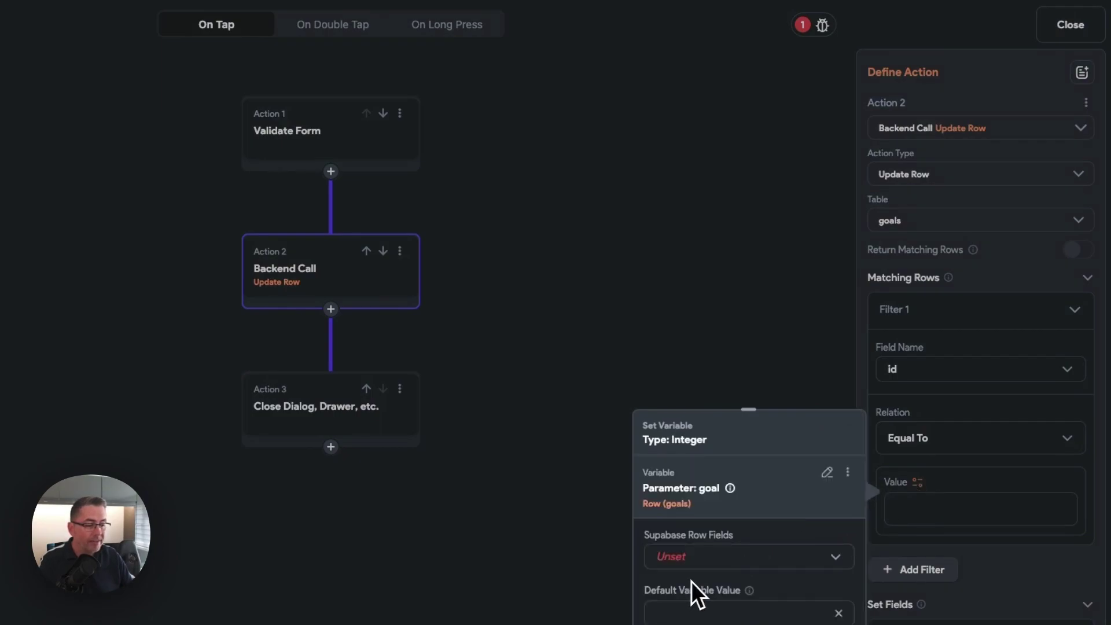
pyautogui.click(683, 570)
pyautogui.click(688, 324)
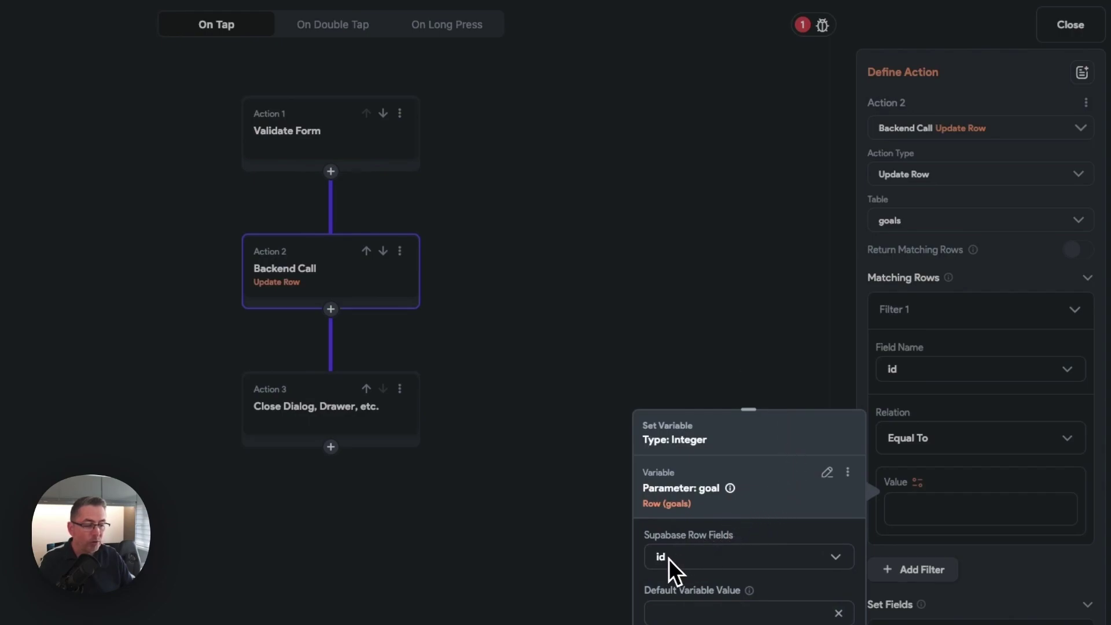
pyautogui.click(816, 589)
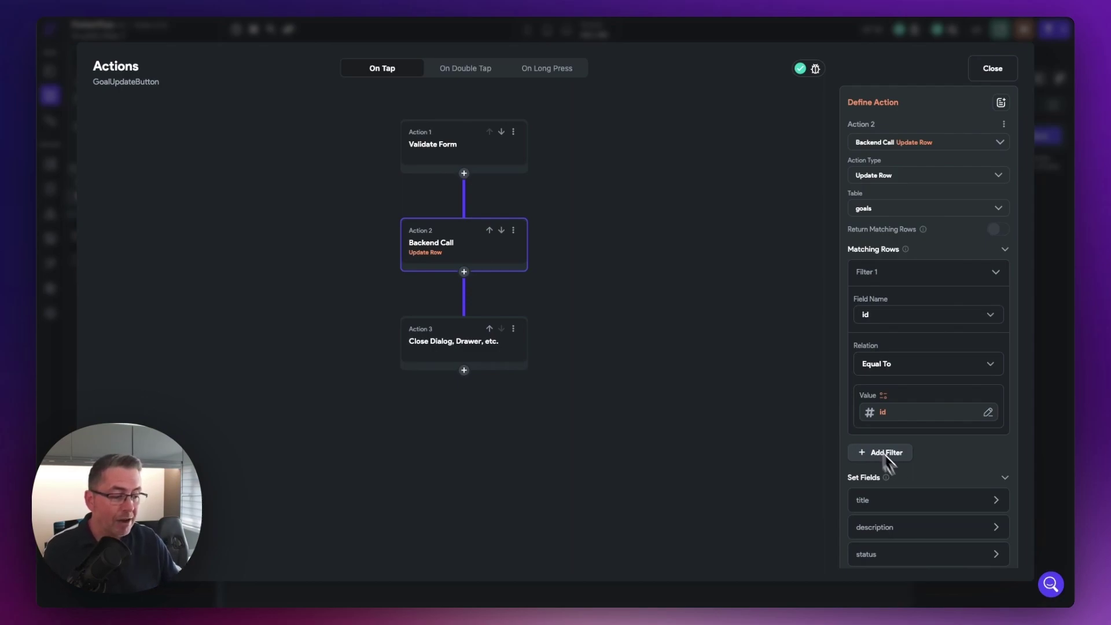
pyautogui.scroll(-2, 906, 504)
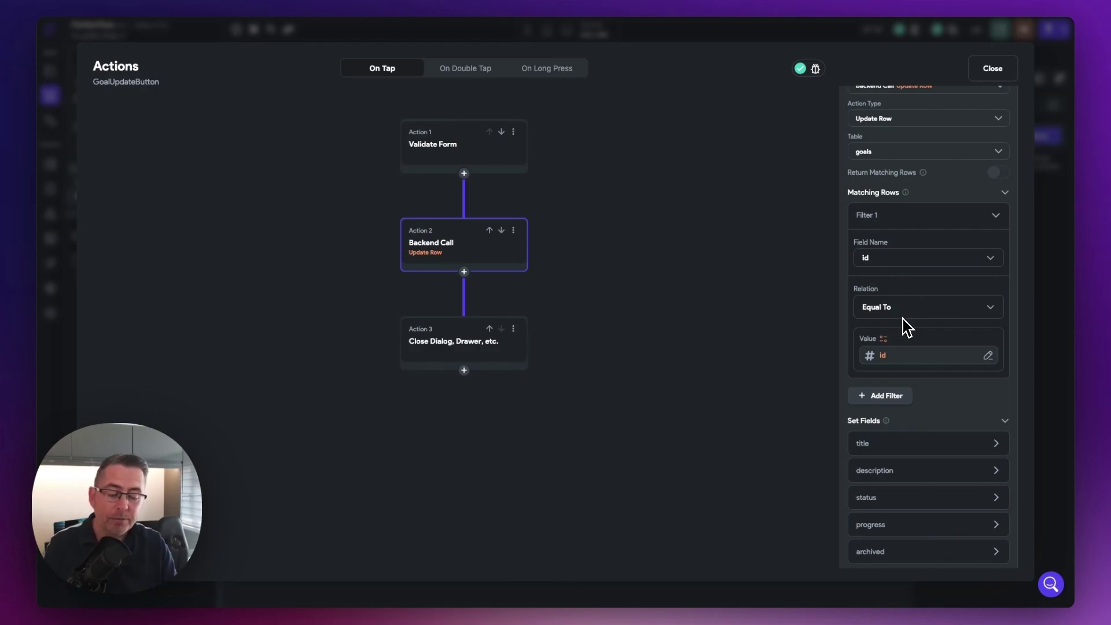
# Step: Close the action flow editor and make GoalTitle and GoalDescription required in FormUpdateGoal's validation
pyautogui.scroll(1, 905, 315)
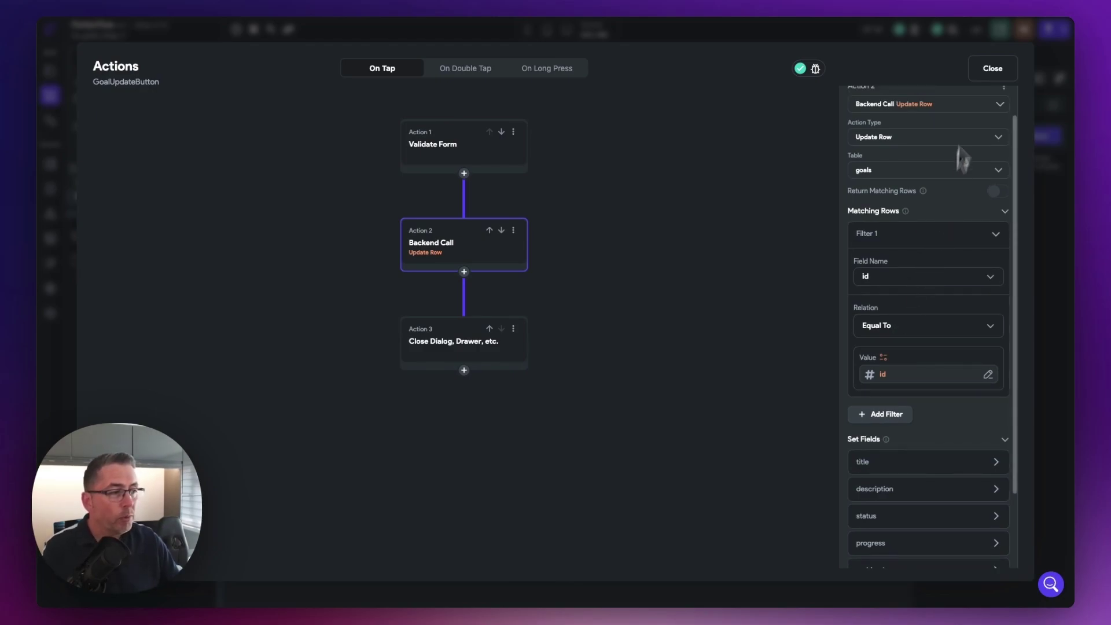
pyautogui.click(990, 70)
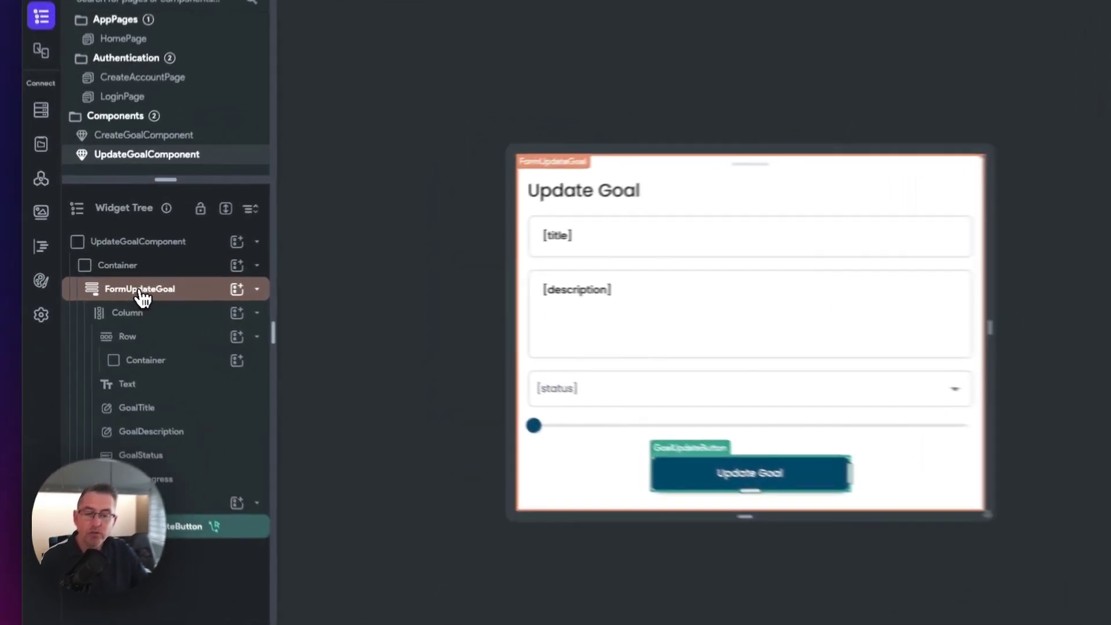
pyautogui.click(124, 301)
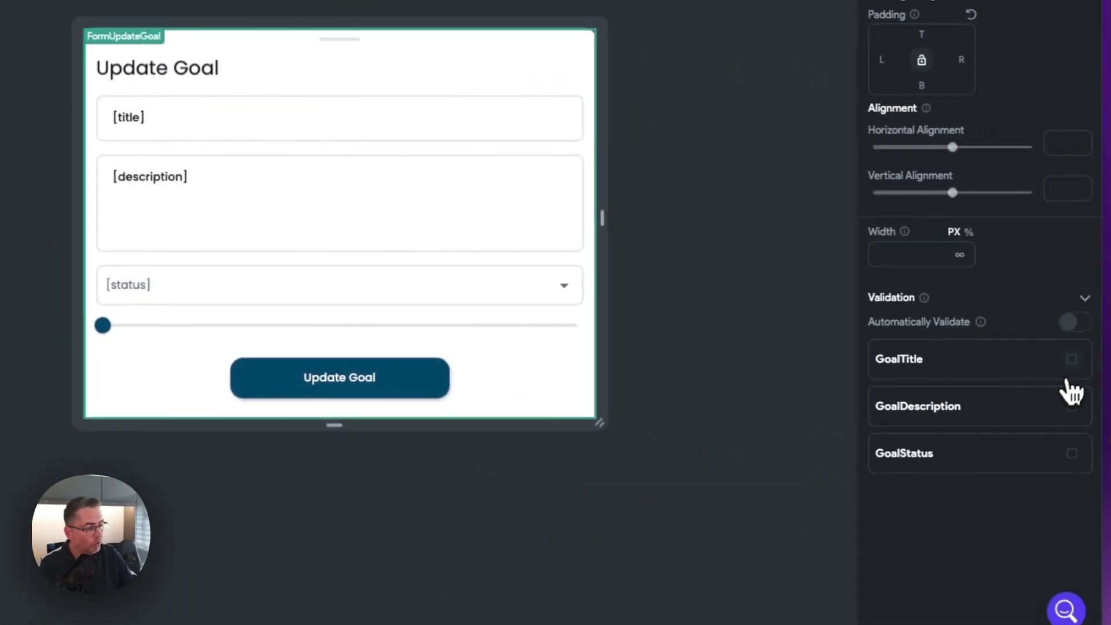
pyautogui.click(1072, 359)
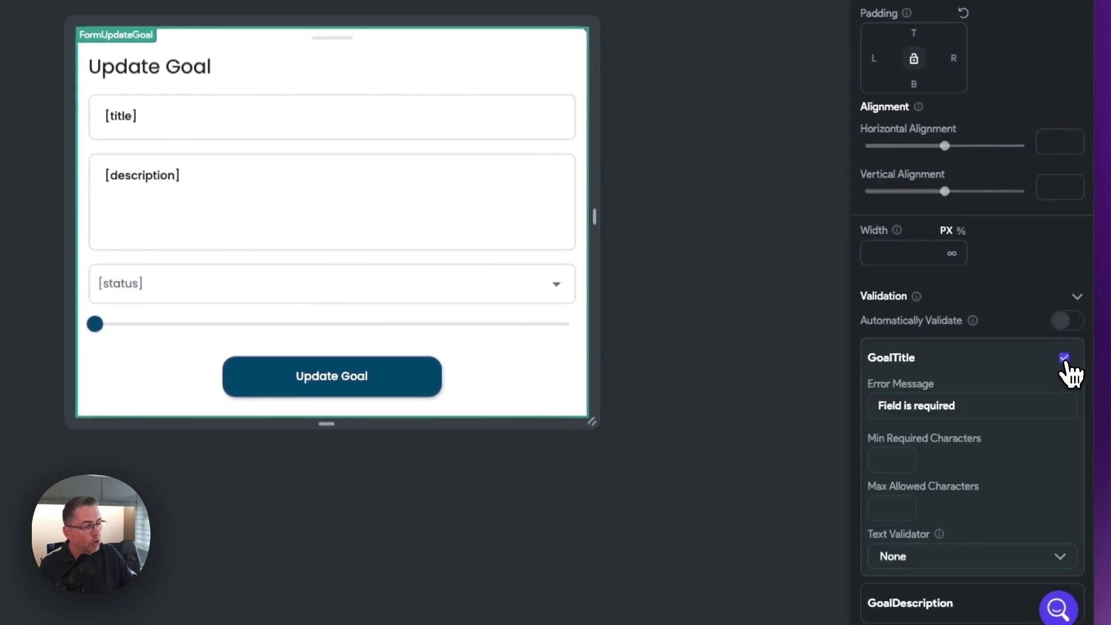
pyautogui.scroll(-3, 1071, 446)
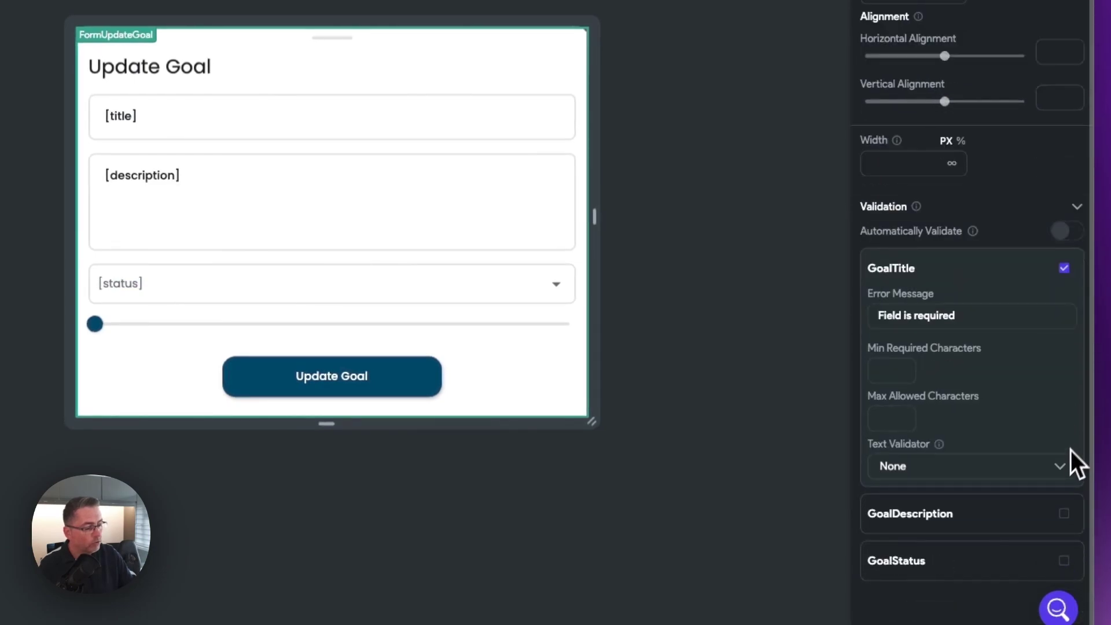
pyautogui.click(1064, 514)
pyautogui.scroll(-3, 1068, 552)
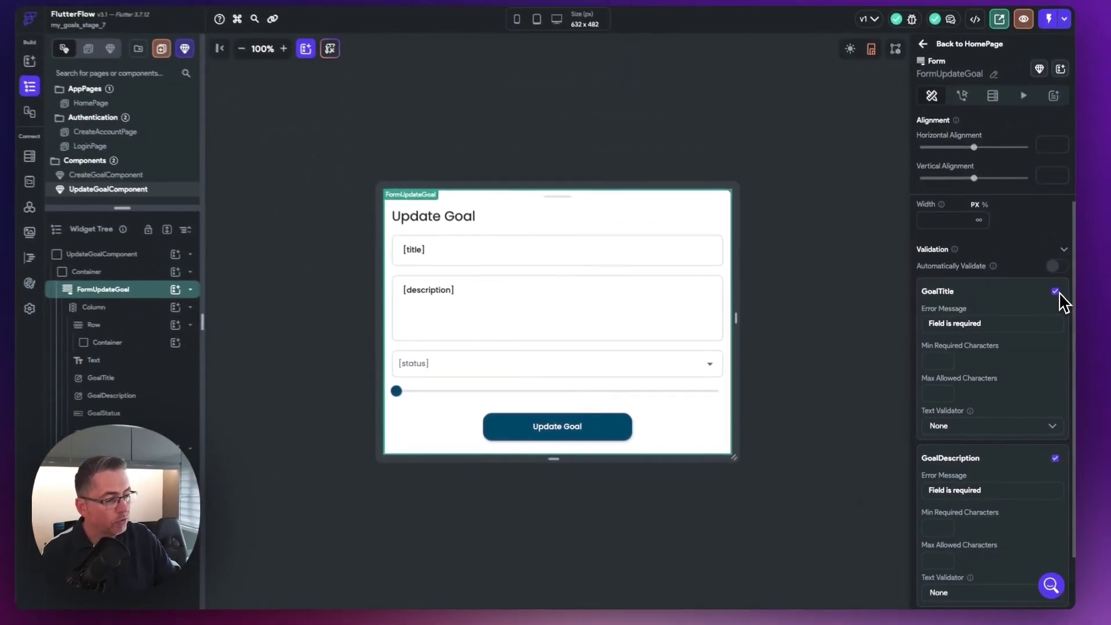
pyautogui.click(1063, 256)
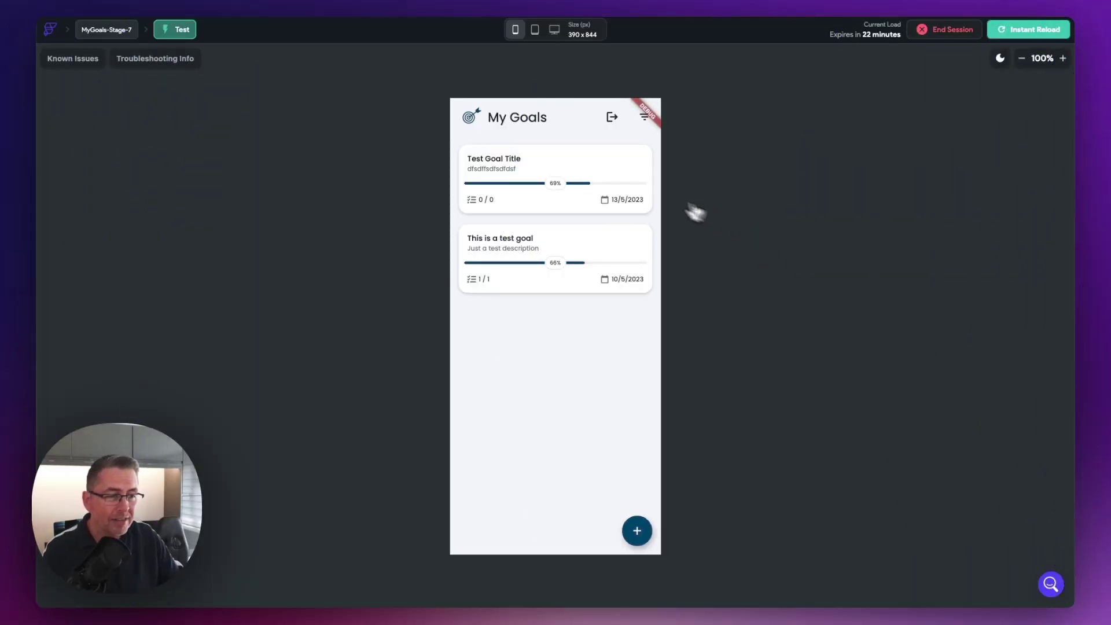
# Step: In the test session, open the update form for Test Goal Title and enter title "My Goal 1" and description "My Goal Description"
pyautogui.click(621, 173)
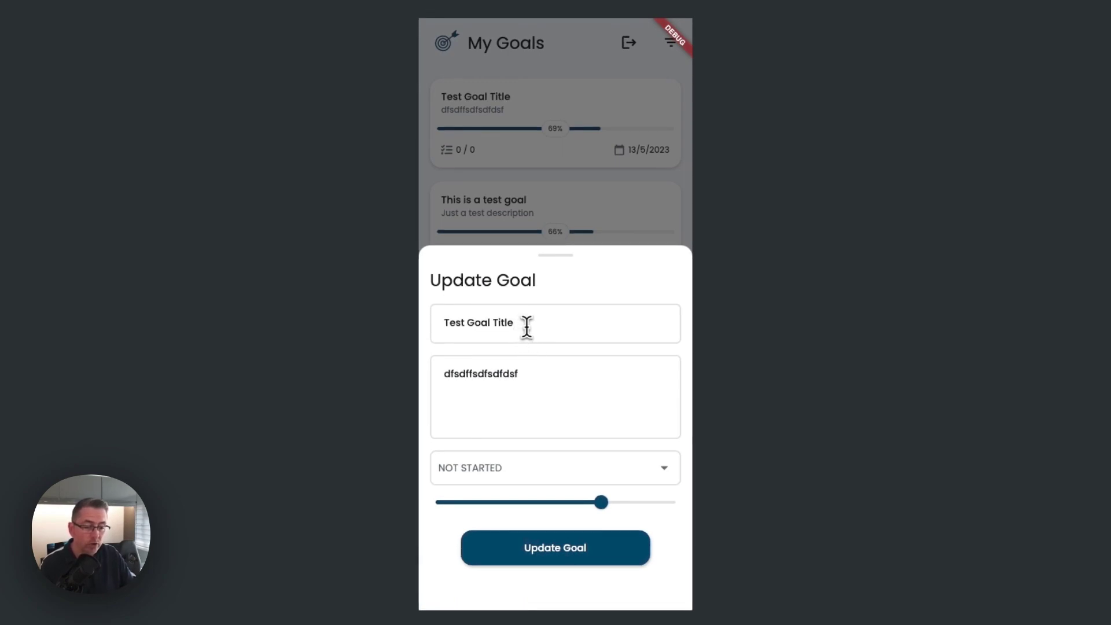
pyautogui.moveTo(526, 325); pyautogui.dragTo(417, 322)
pyautogui.write('My')
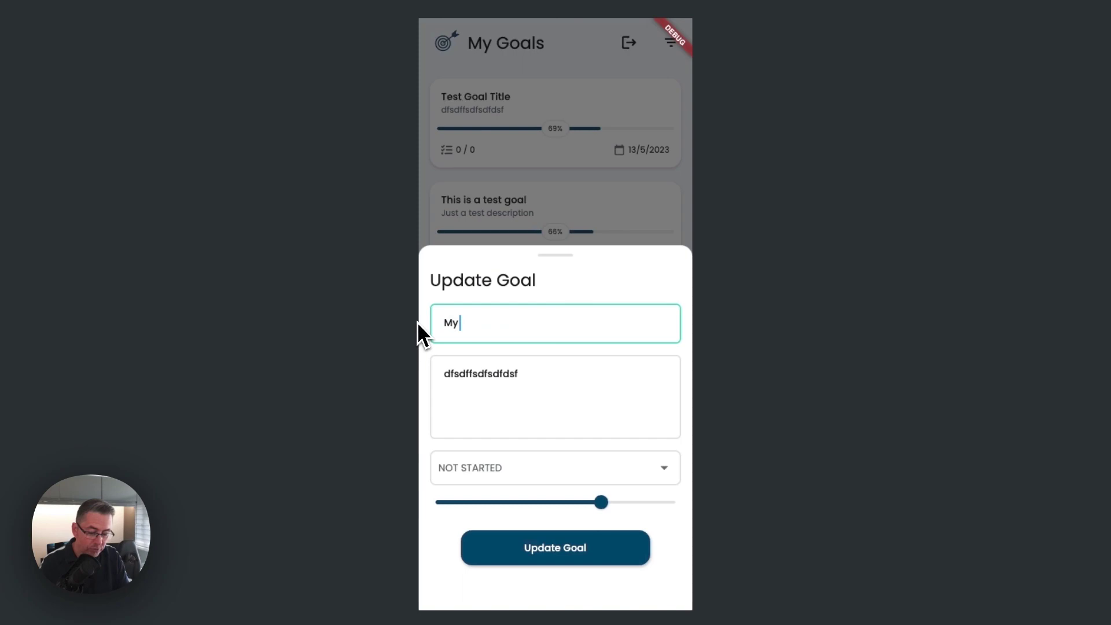
pyautogui.write(' Goal 1')
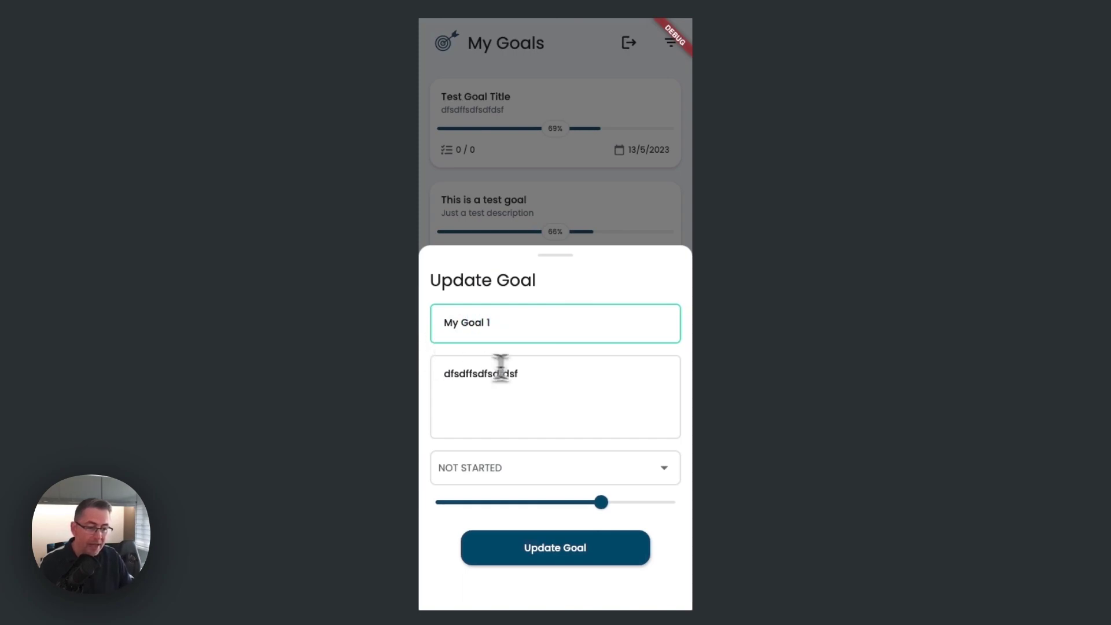
pyautogui.moveTo(527, 374); pyautogui.dragTo(419, 372)
pyautogui.write('My Go')
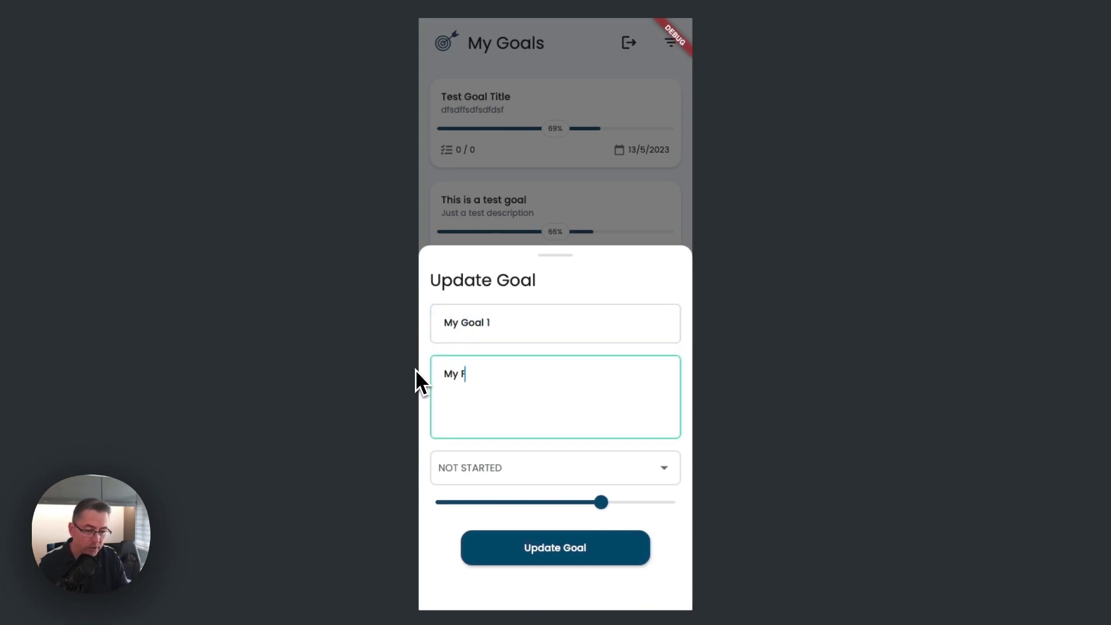
pyautogui.write('al Description')
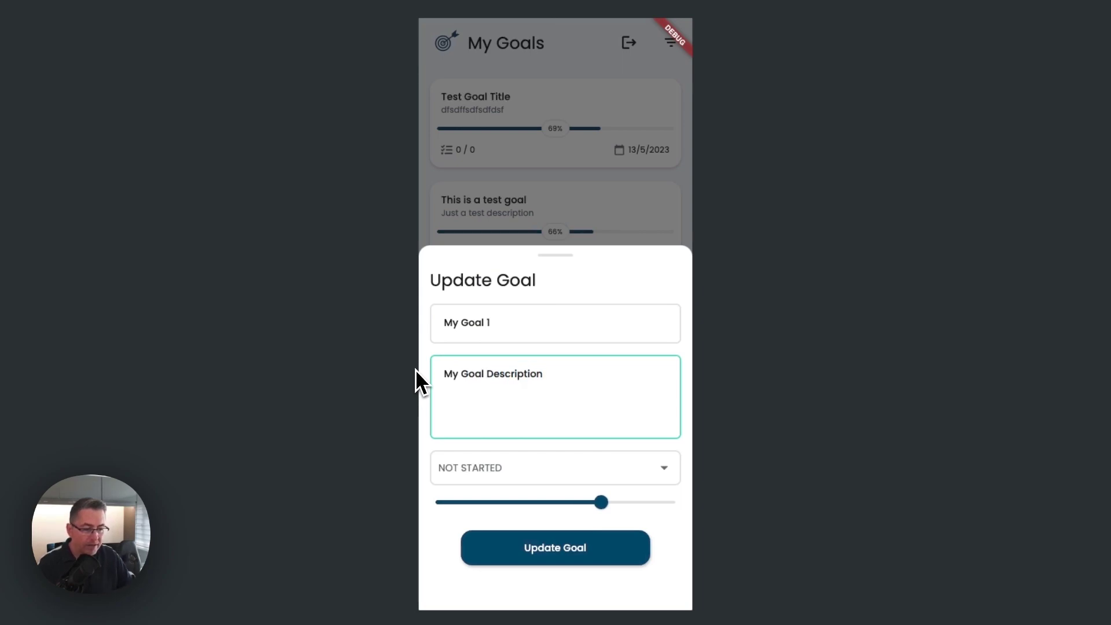
pyautogui.hotkey('ctrl', 'a')
# Step: Set the goal's status to IN PROGRESS, lower its progress to about 30%, and submit the update
pyautogui.click(503, 479)
pyautogui.click(495, 503)
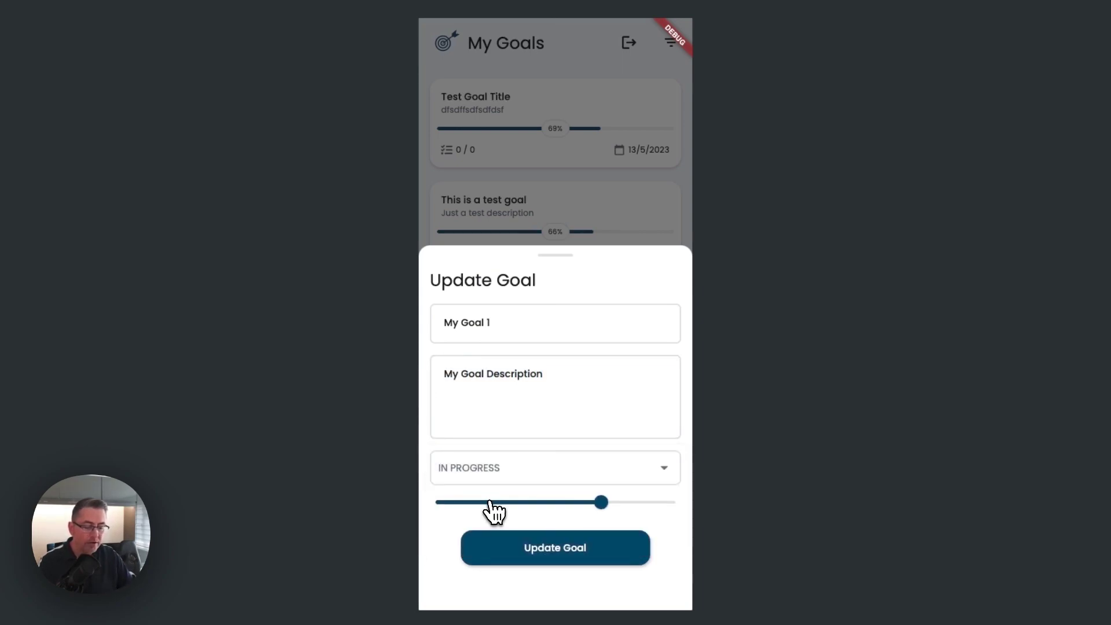
pyautogui.moveTo(598, 512); pyautogui.dragTo(507, 510)
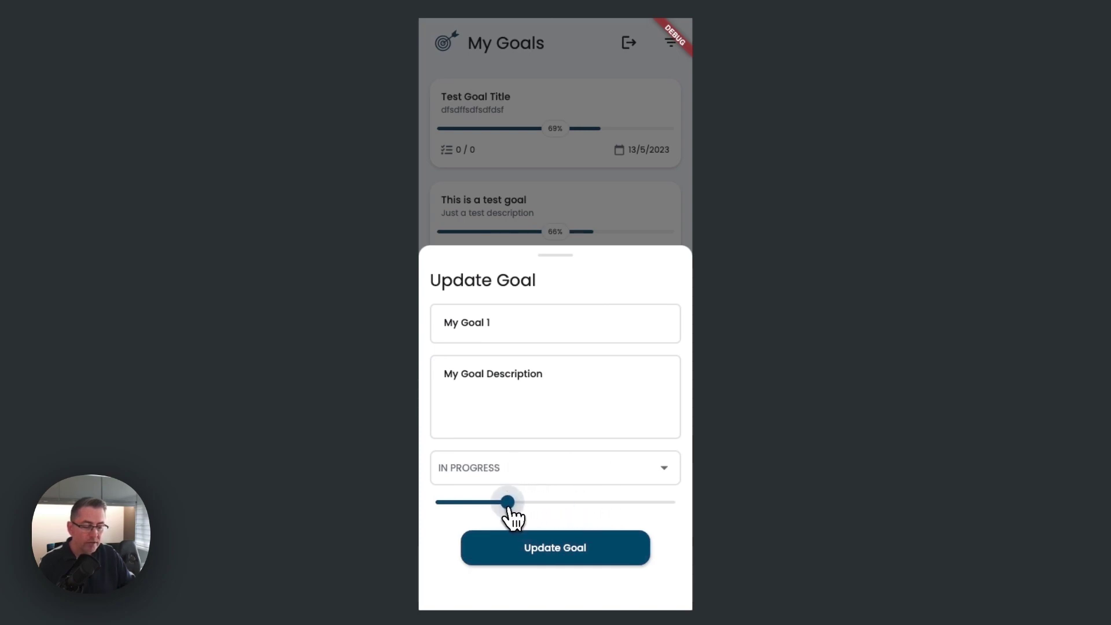
pyautogui.click(570, 555)
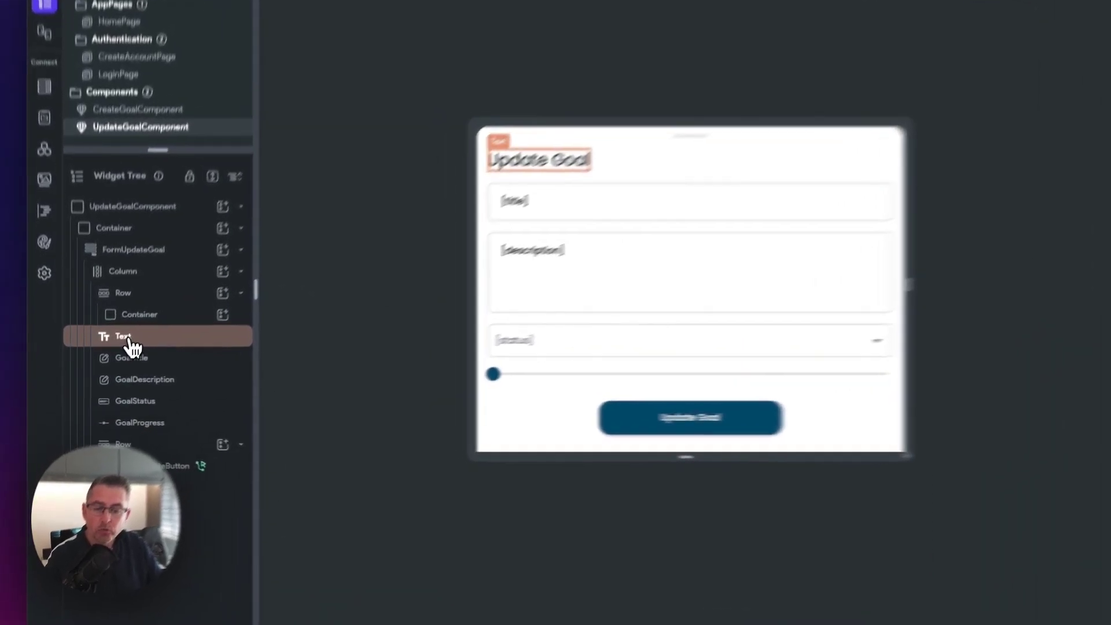
# Step: Wrap the Update Goal heading text in UpdateGoalComponent in a Row
pyautogui.rightClick(116, 366)
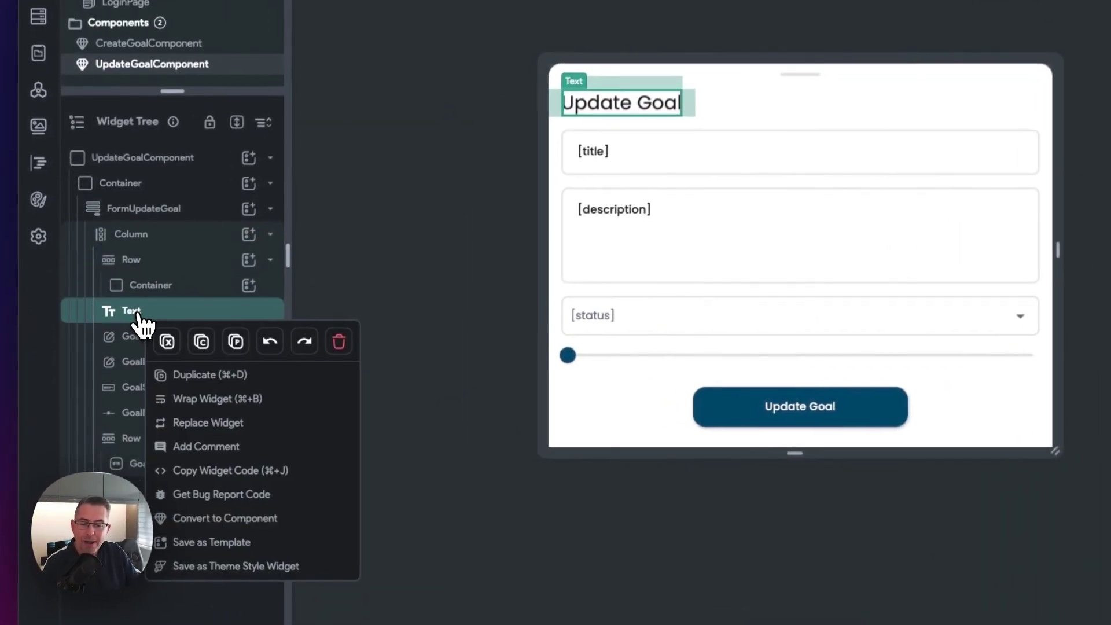
pyautogui.click(246, 399)
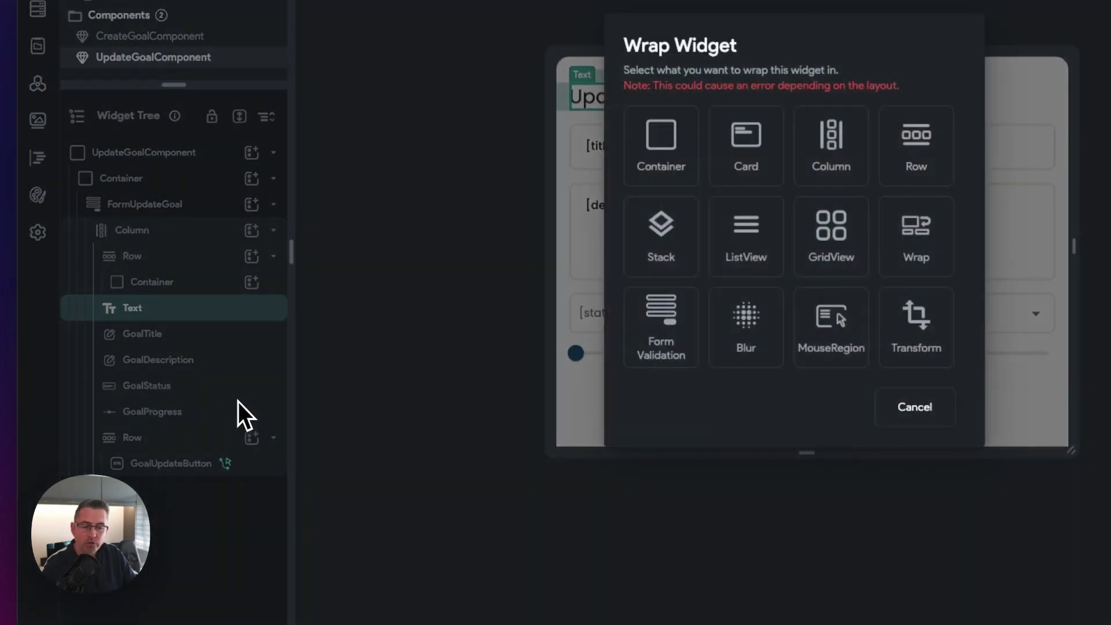
pyautogui.click(917, 145)
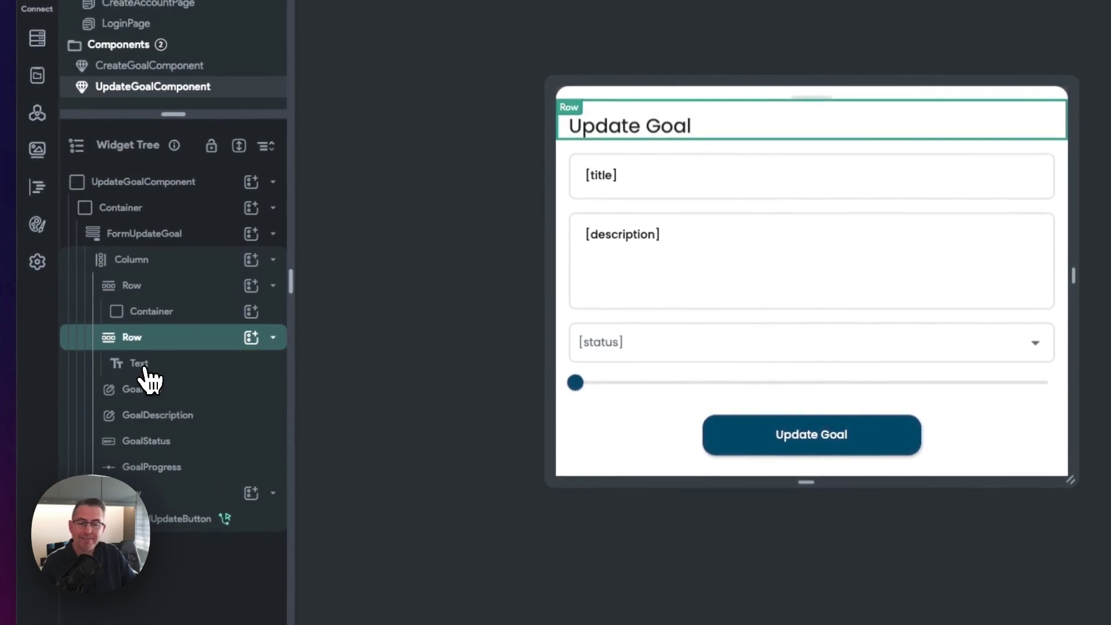
# Step: Remove the heading text's top padding and give its new parent Row a top padding of 16
pyautogui.click(145, 376)
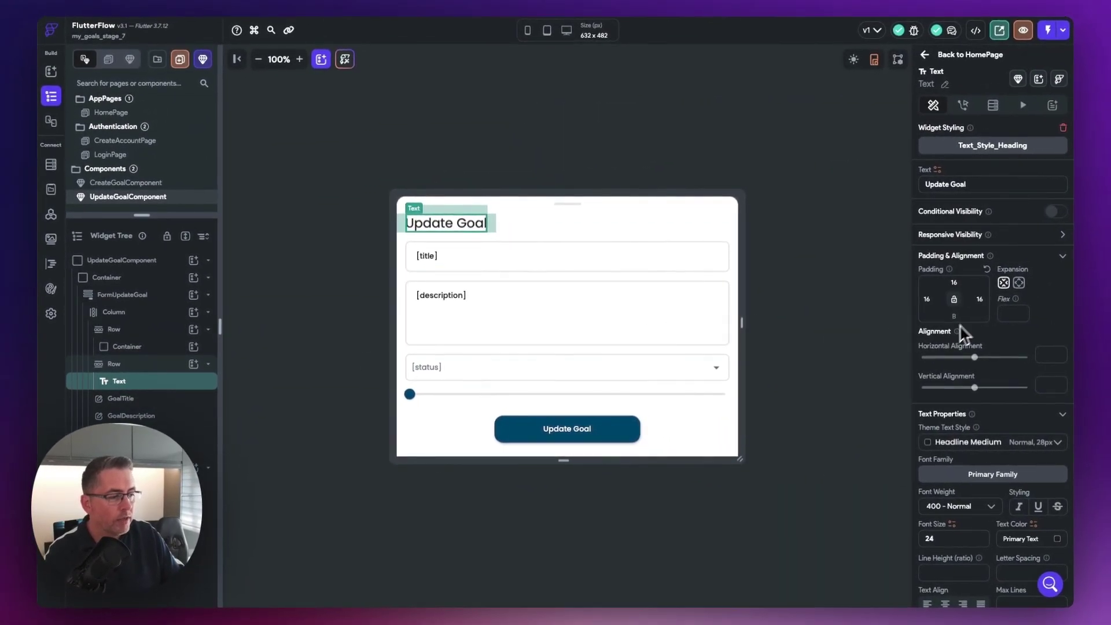
pyautogui.click(951, 284)
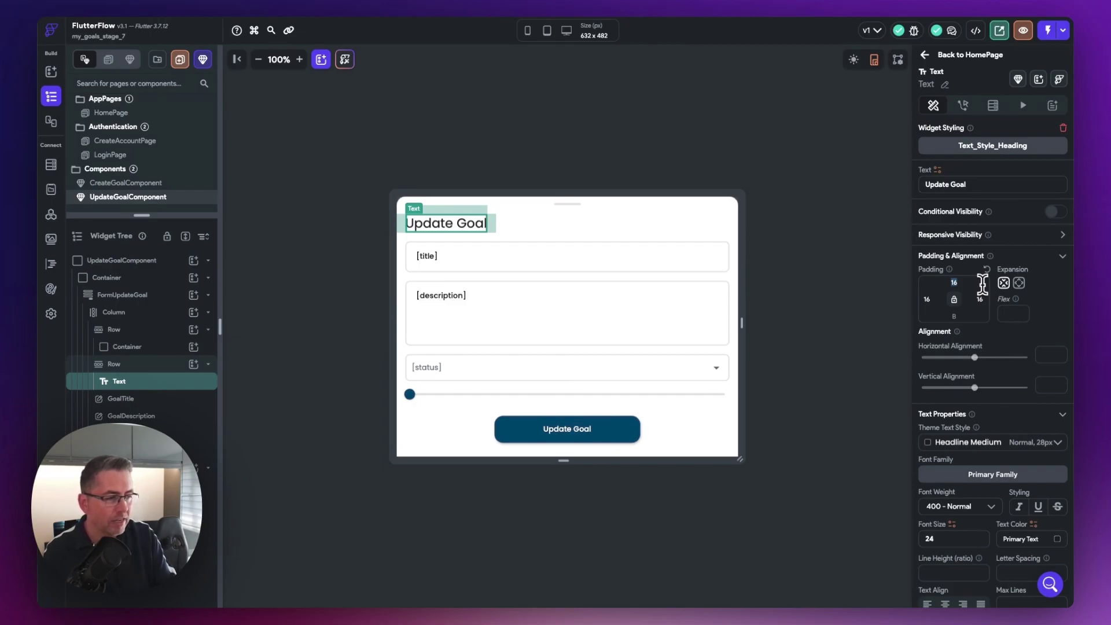
pyautogui.press('BackSpace')
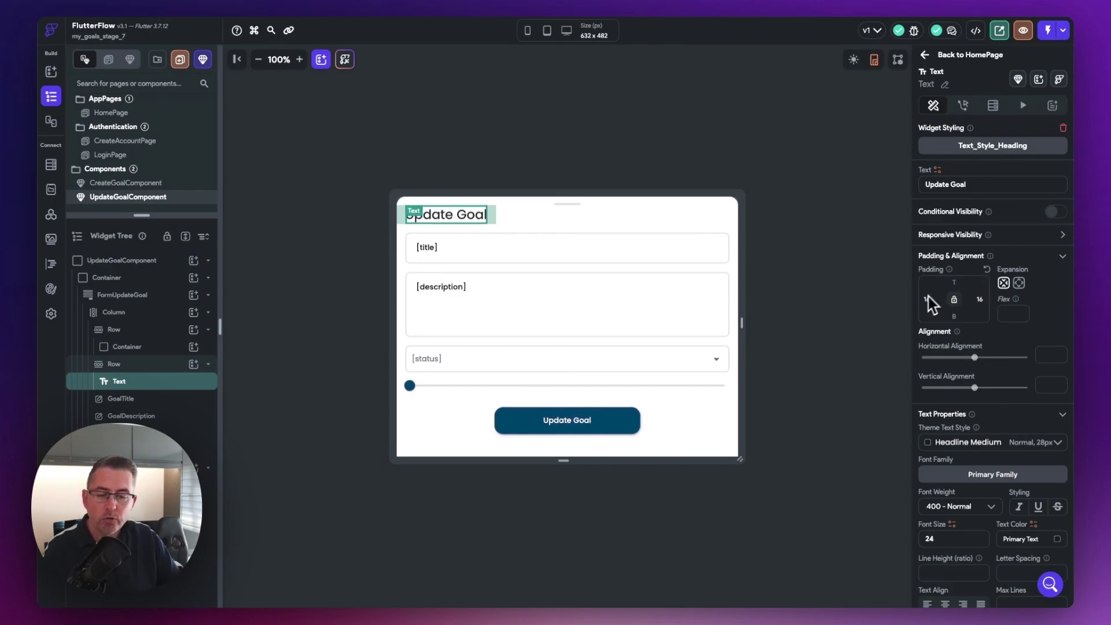
pyautogui.click(117, 365)
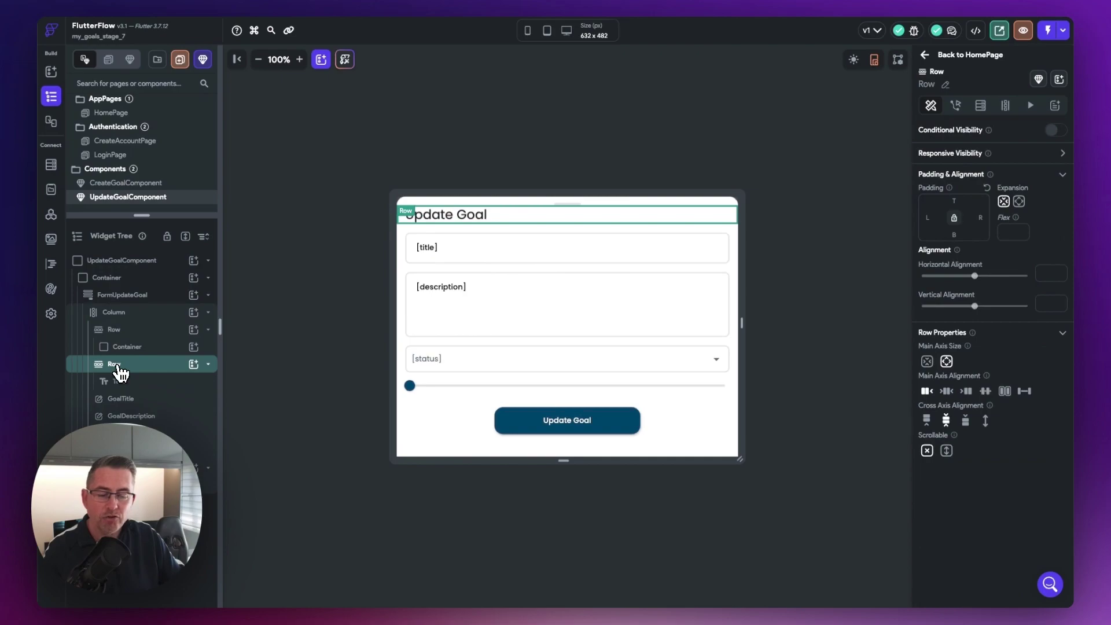
pyautogui.click(954, 200)
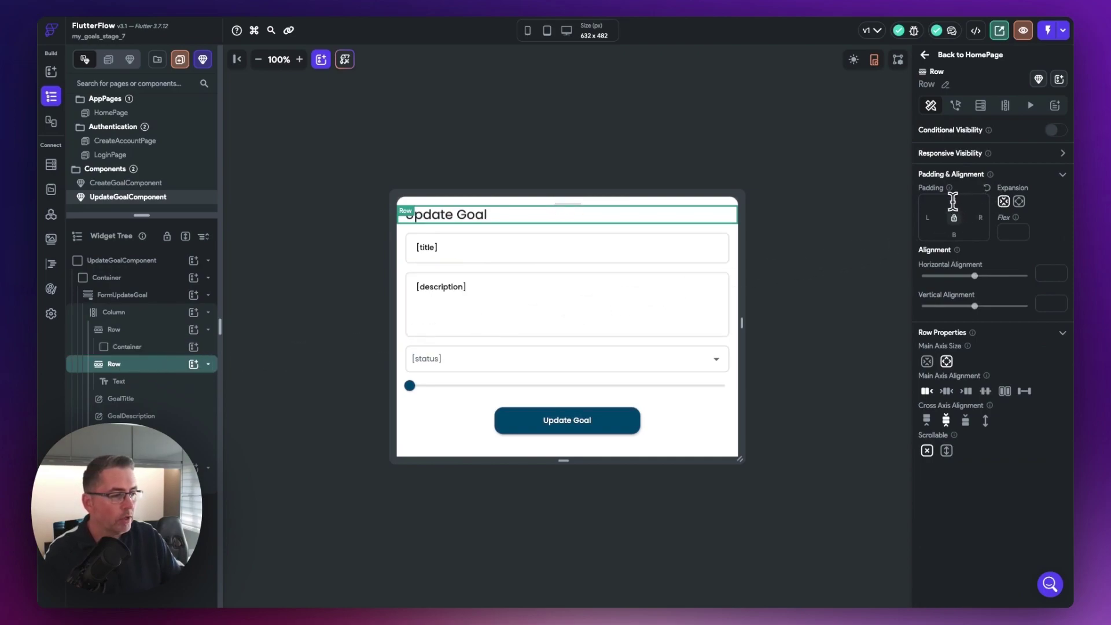
pyautogui.write('16')
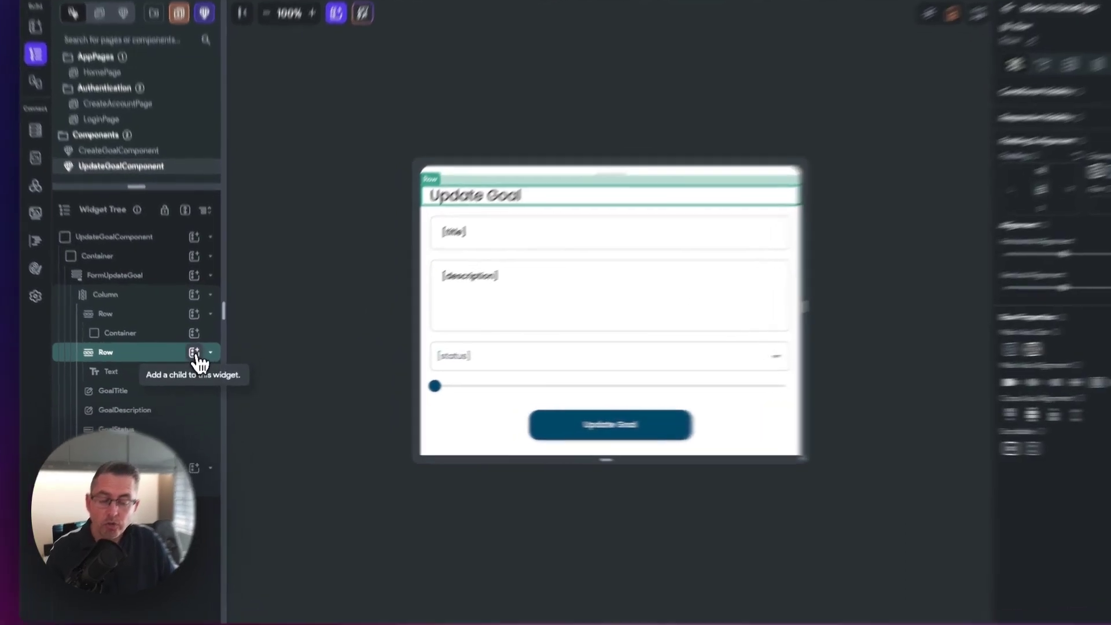
# Step: Add a second Text widget to the heading Row with the text "Archived"
pyautogui.click(195, 354)
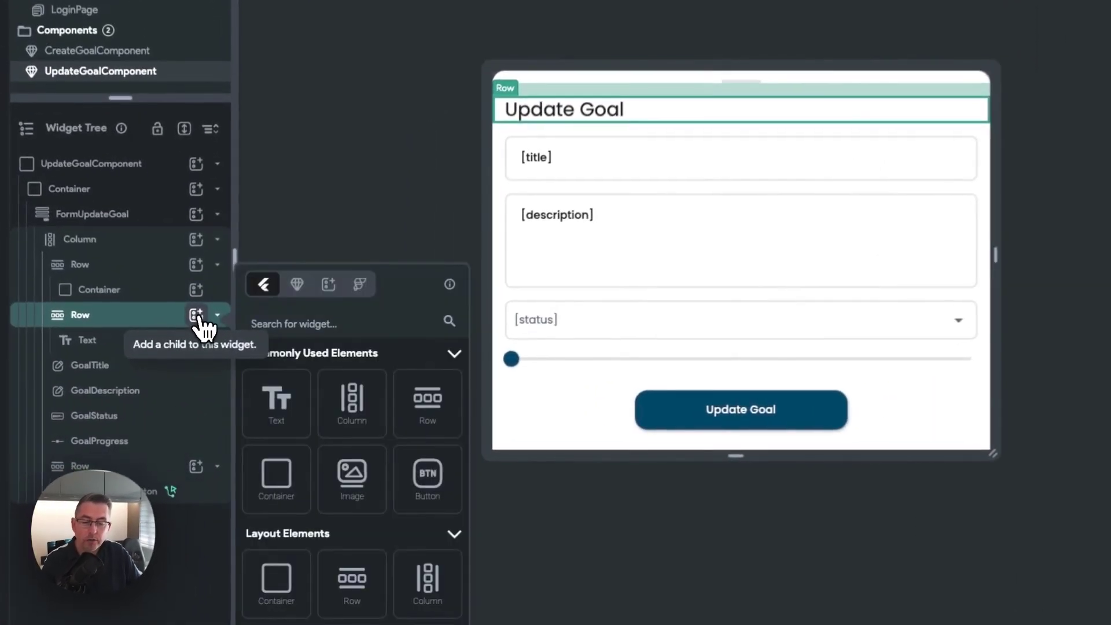
pyautogui.click(252, 428)
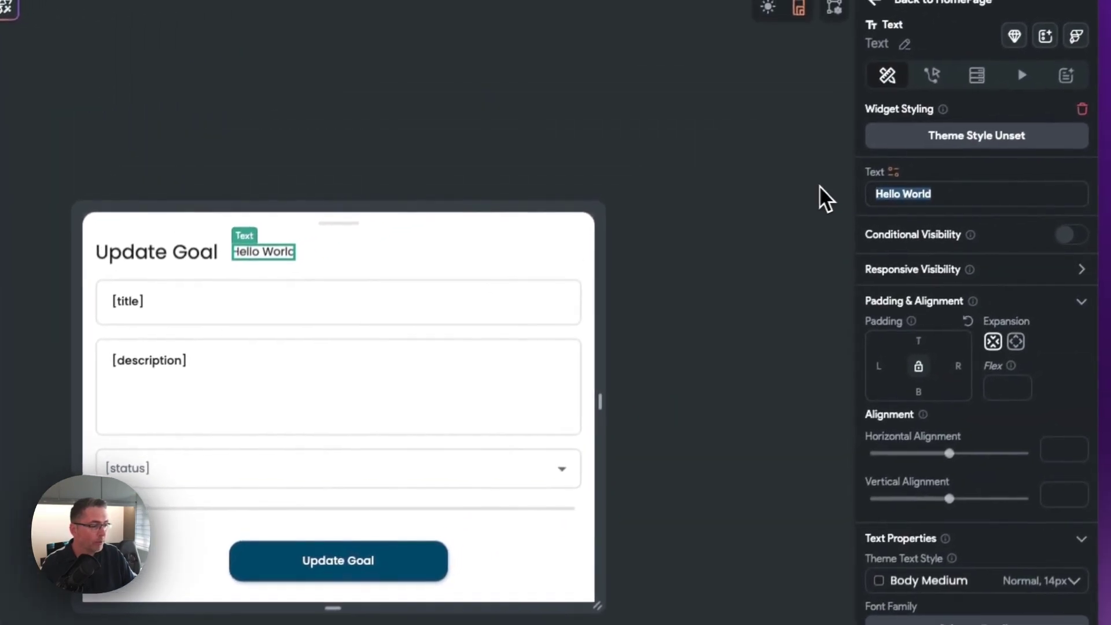
pyautogui.write('Archived')
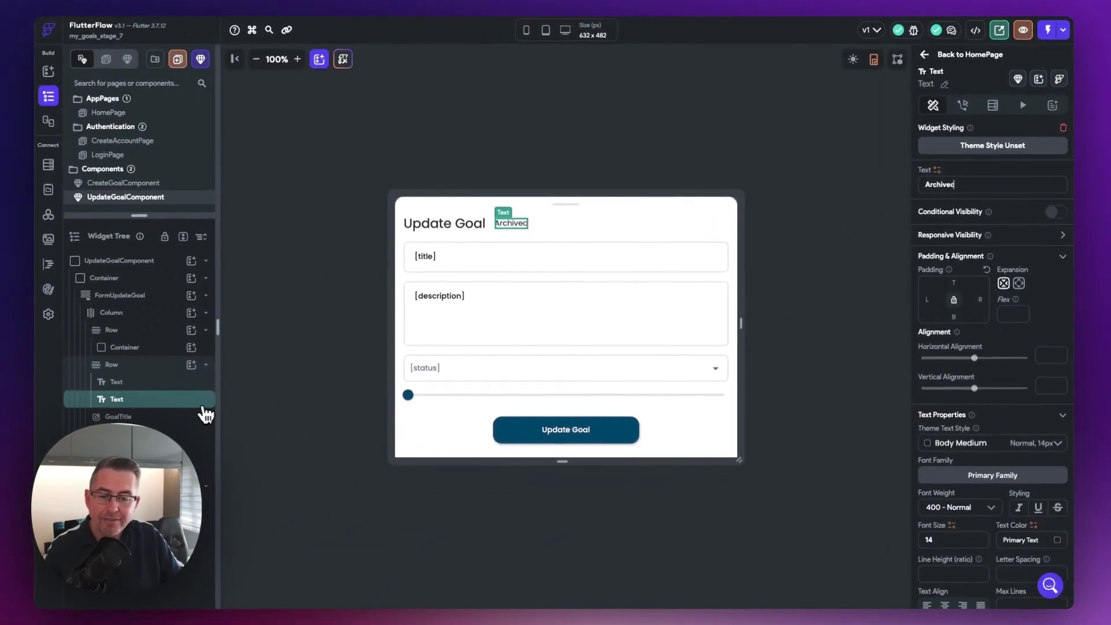
# Step: Add a Switch widget to the heading Row, after the Archived text
pyautogui.click(193, 364)
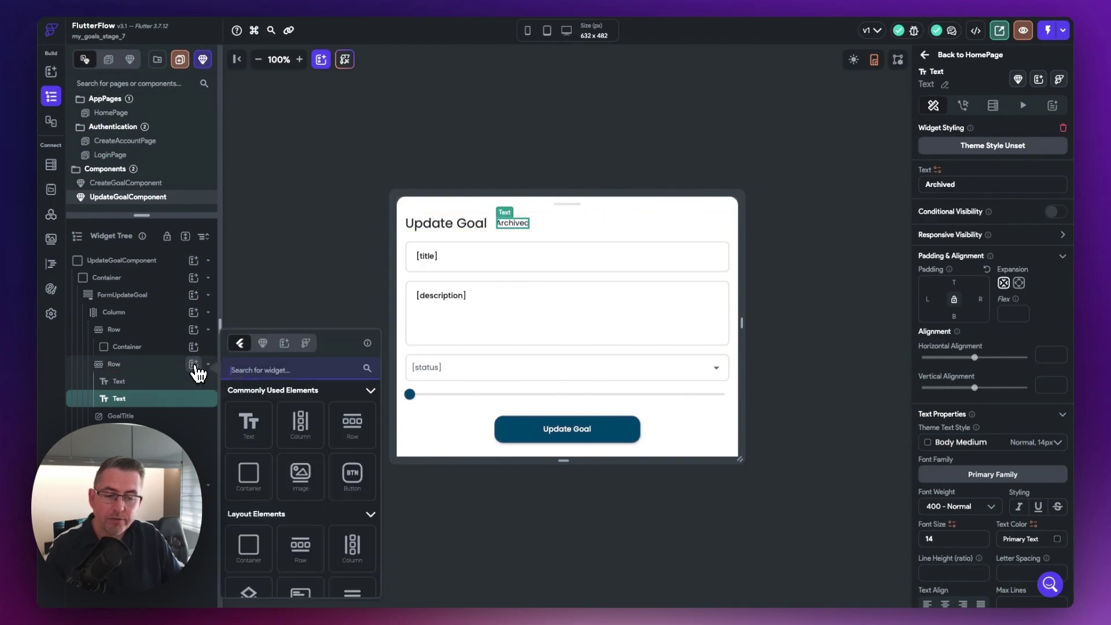
pyautogui.write('togg')
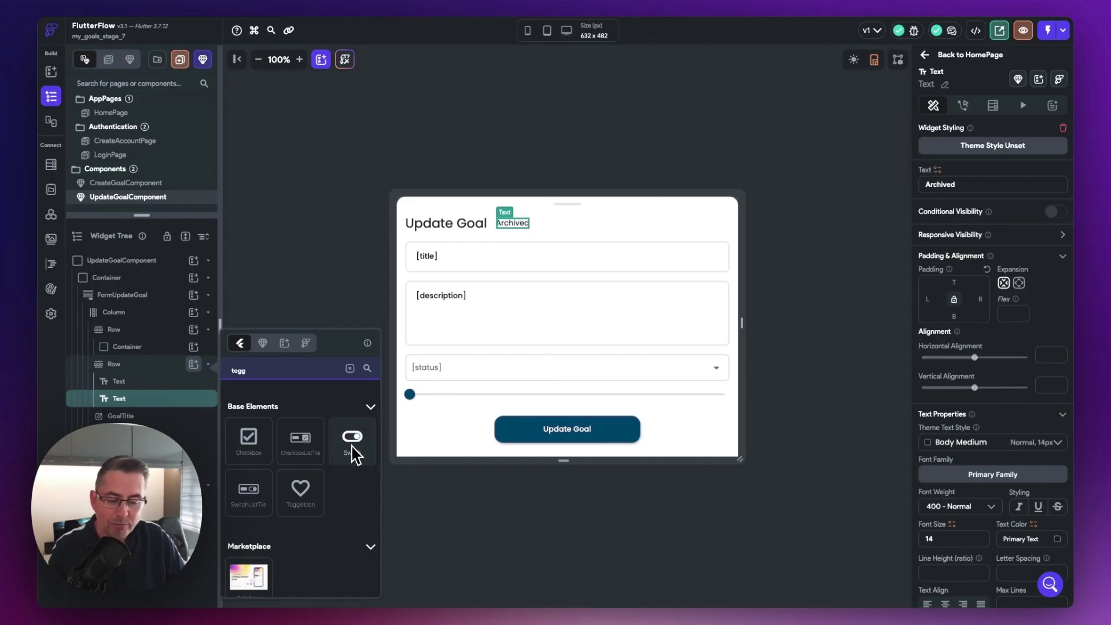
pyautogui.click(358, 451)
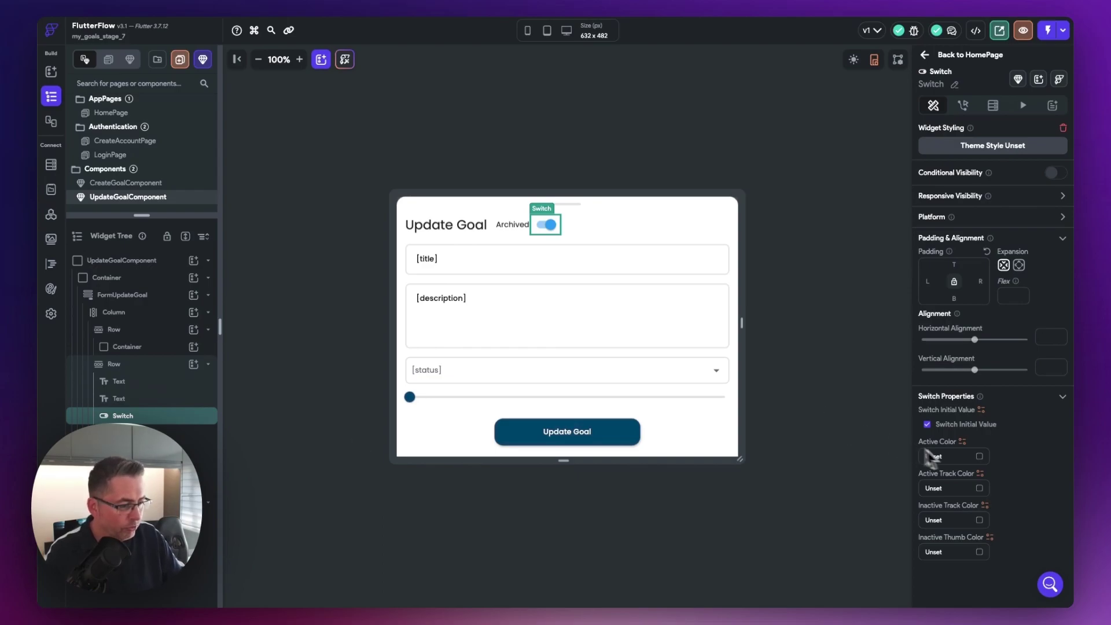
# Step: Set the Switch's active color to Primary, active track color to Accent 3 and inactive track color to Secondary Text
pyautogui.click(982, 458)
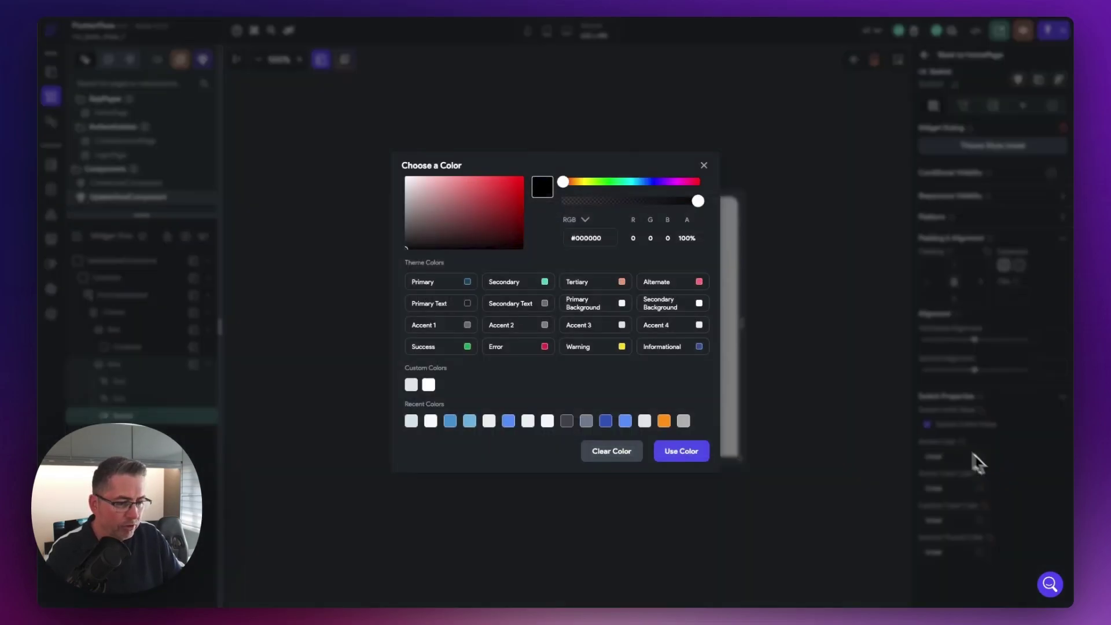
pyautogui.click(455, 291)
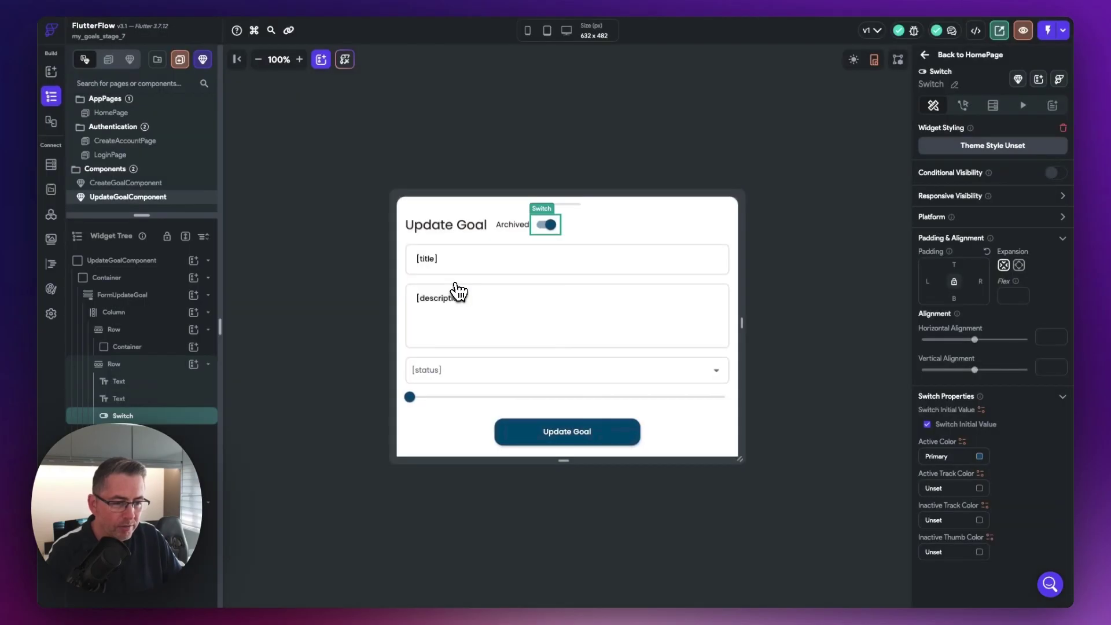
pyautogui.click(978, 488)
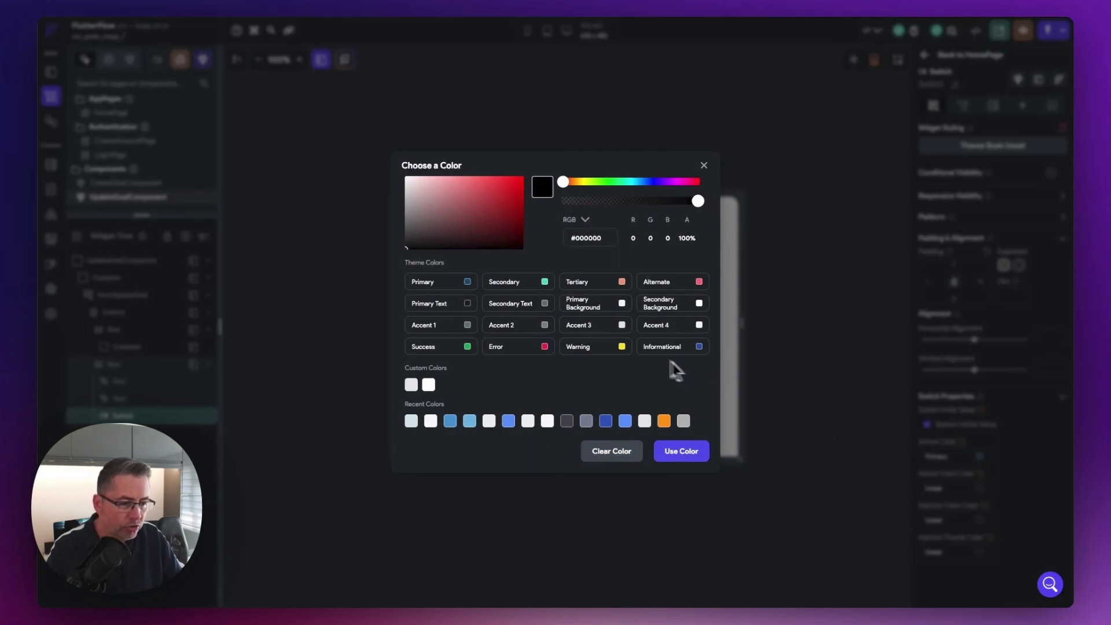
pyautogui.click(615, 330)
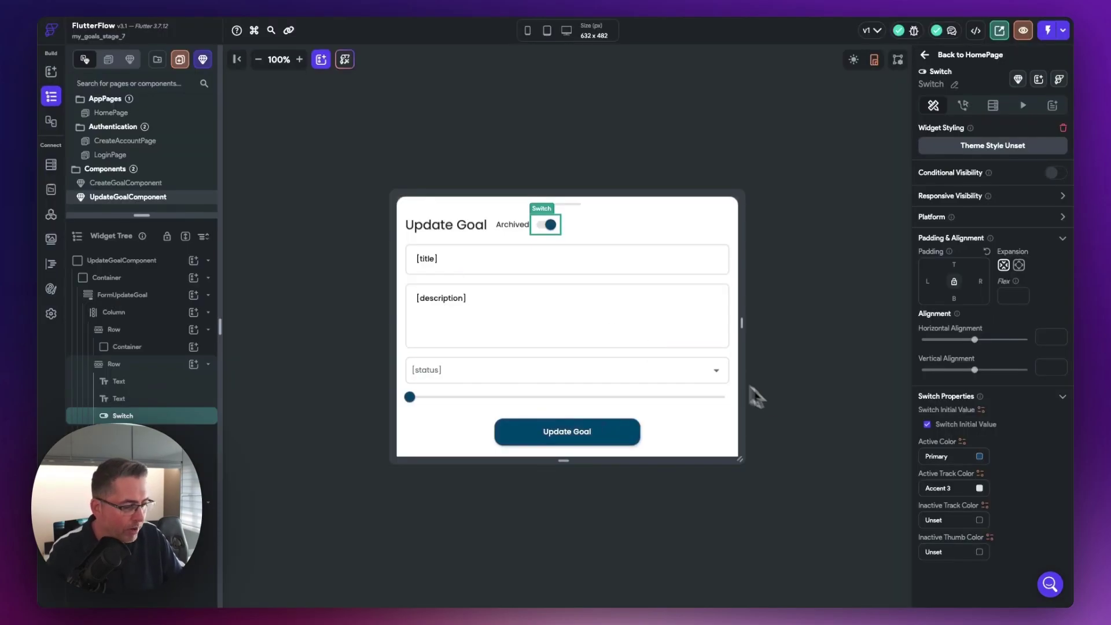
pyautogui.click(979, 520)
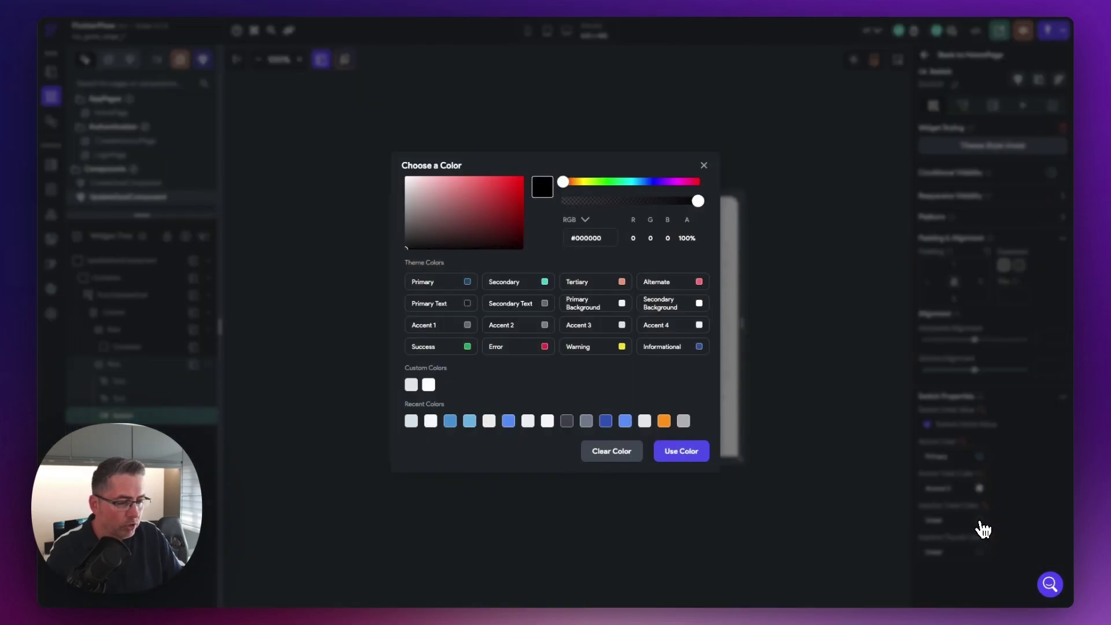
pyautogui.click(521, 310)
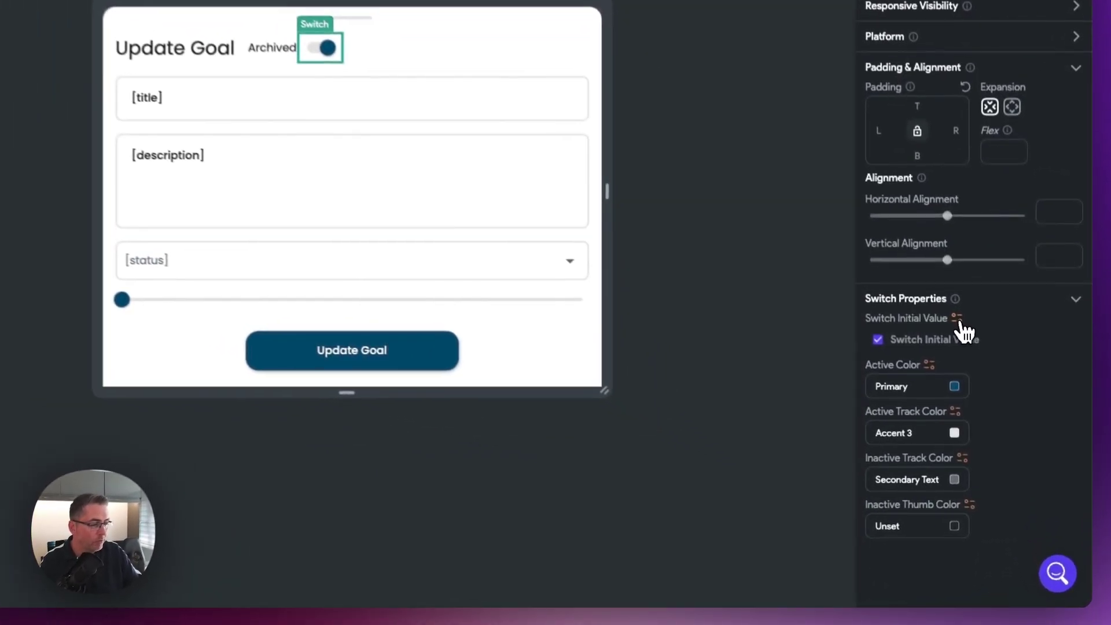
# Step: Bind the Switch's initial value to the archived field of the goal component parameter
pyautogui.click(981, 410)
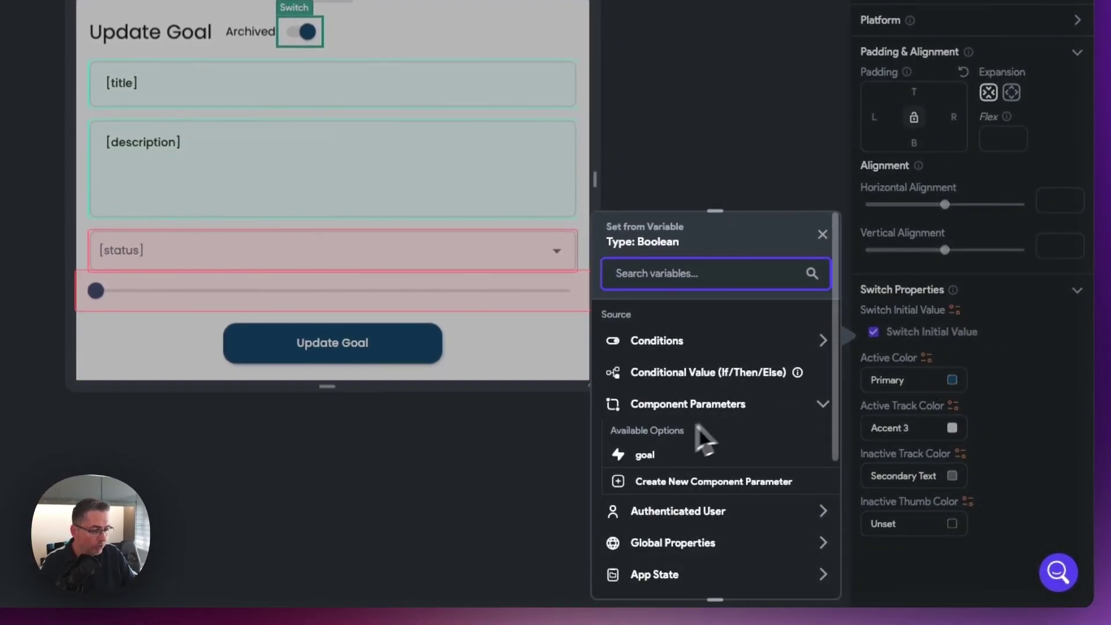
pyautogui.click(645, 455)
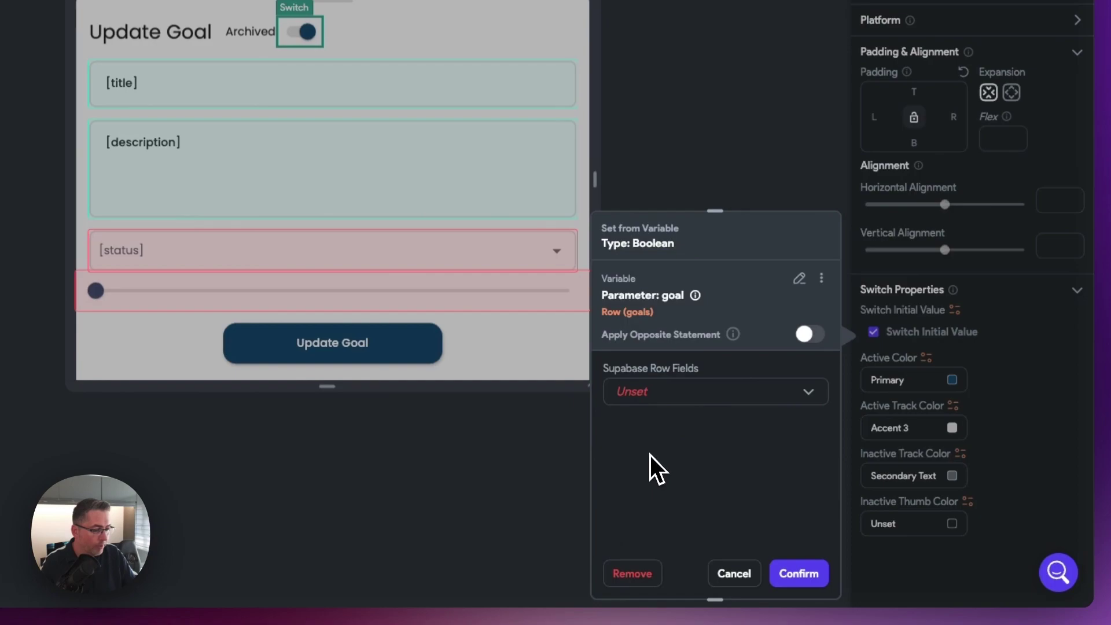
pyautogui.click(677, 399)
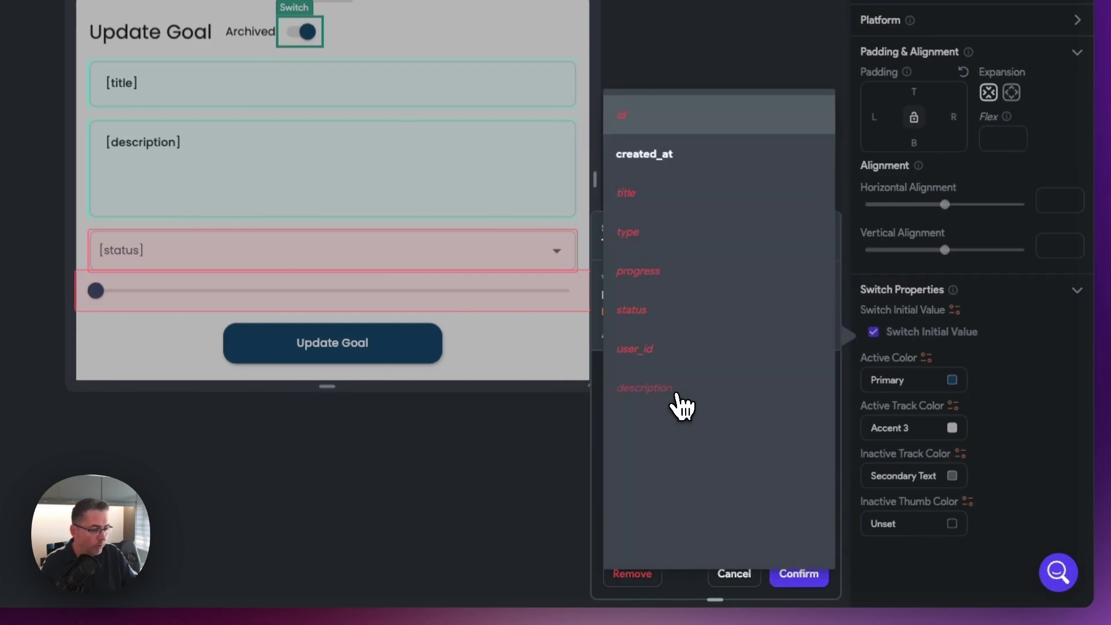
pyautogui.click(638, 427)
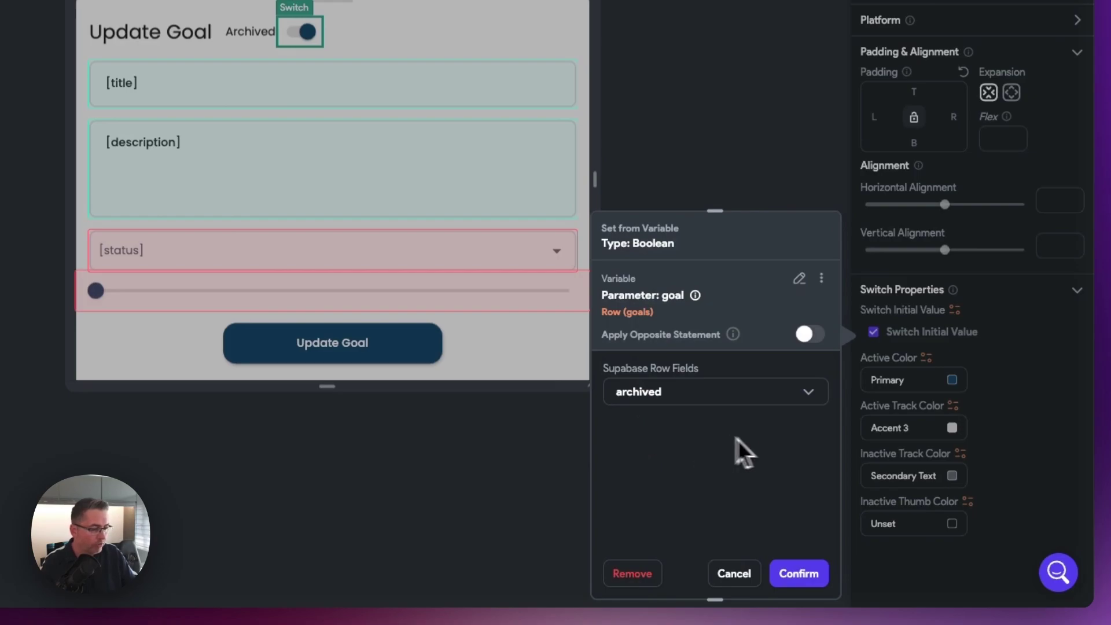
pyautogui.click(803, 572)
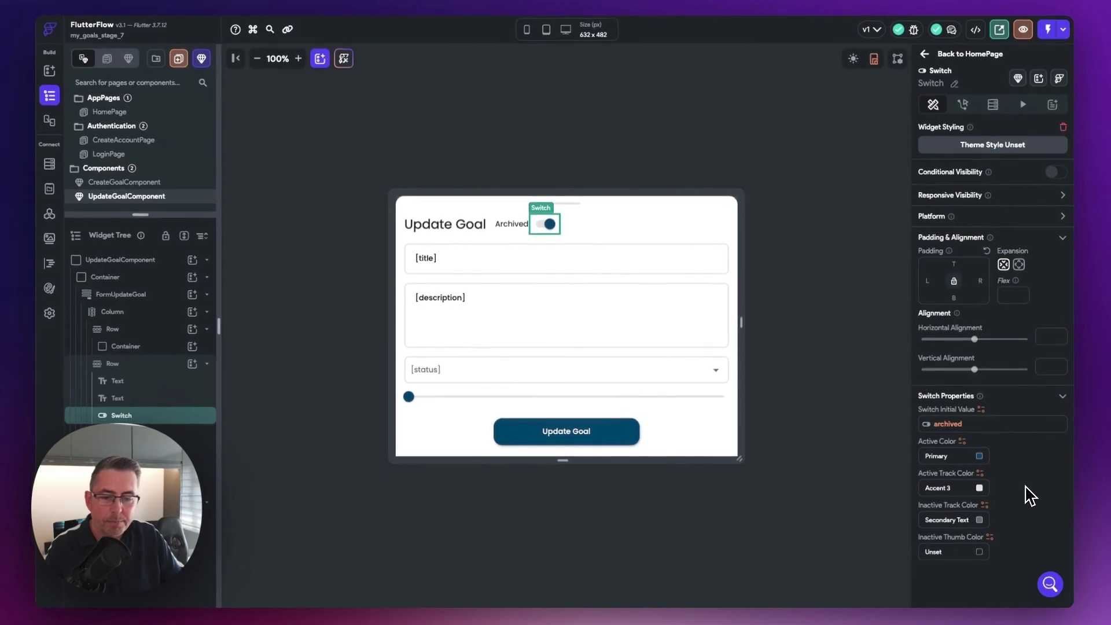
# Step: Expand the Update Goal heading text to fill the Row and remove its right padding
pyautogui.click(122, 381)
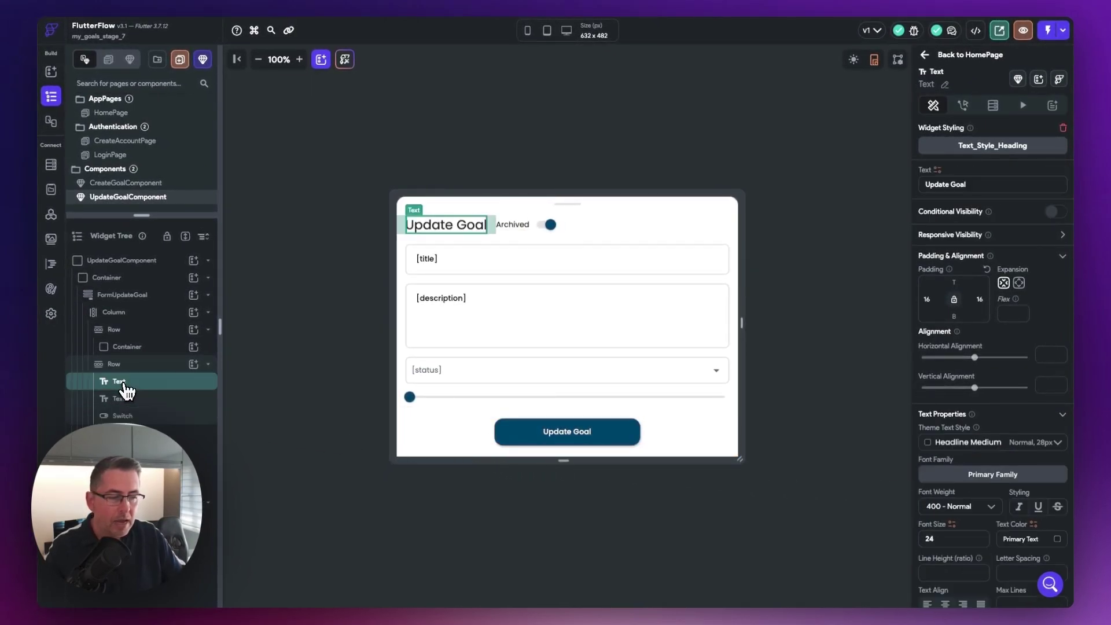
pyautogui.click(1019, 283)
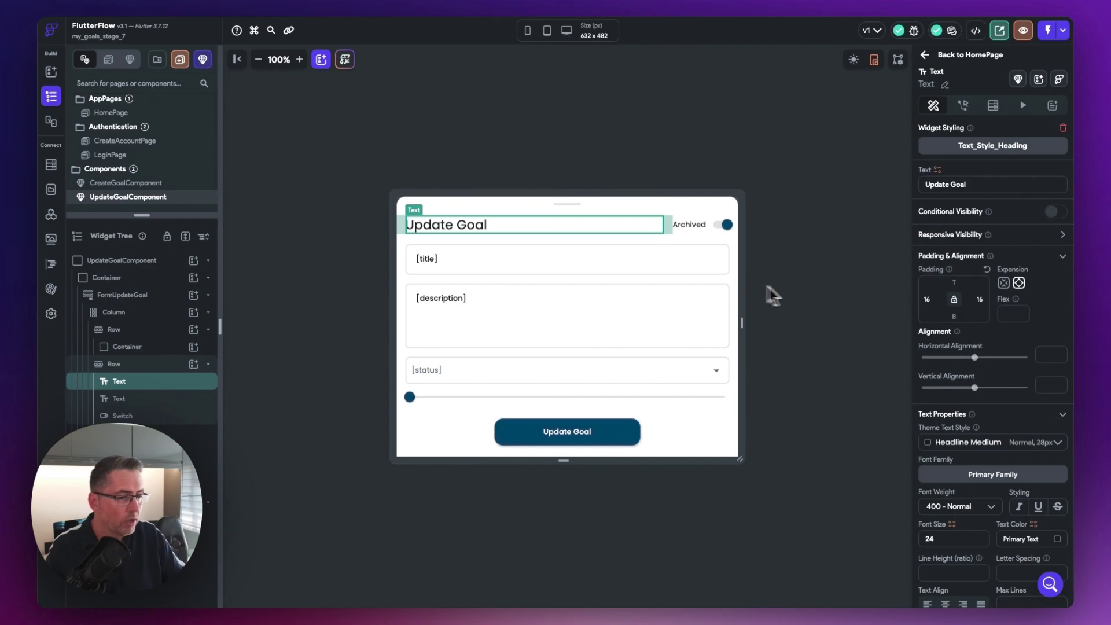
pyautogui.click(976, 299)
pyautogui.press('BackSpace')
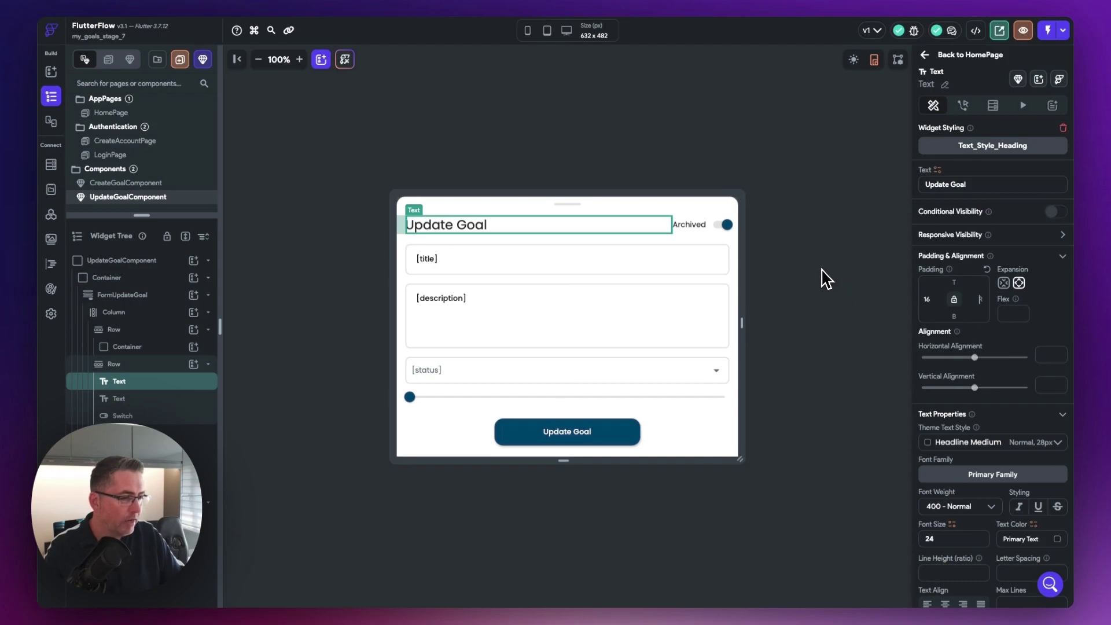
pyautogui.click(827, 279)
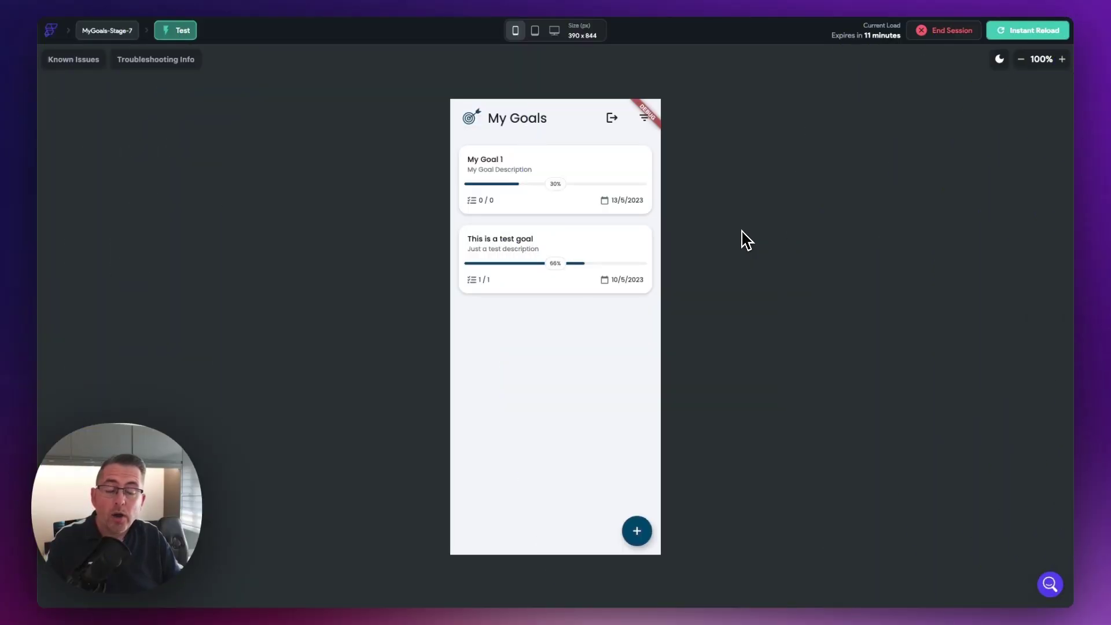
# Step: Open My Goal 1 in the running test app to check the Archived switch, and return to the FlutterFlow editor
pyautogui.click(603, 165)
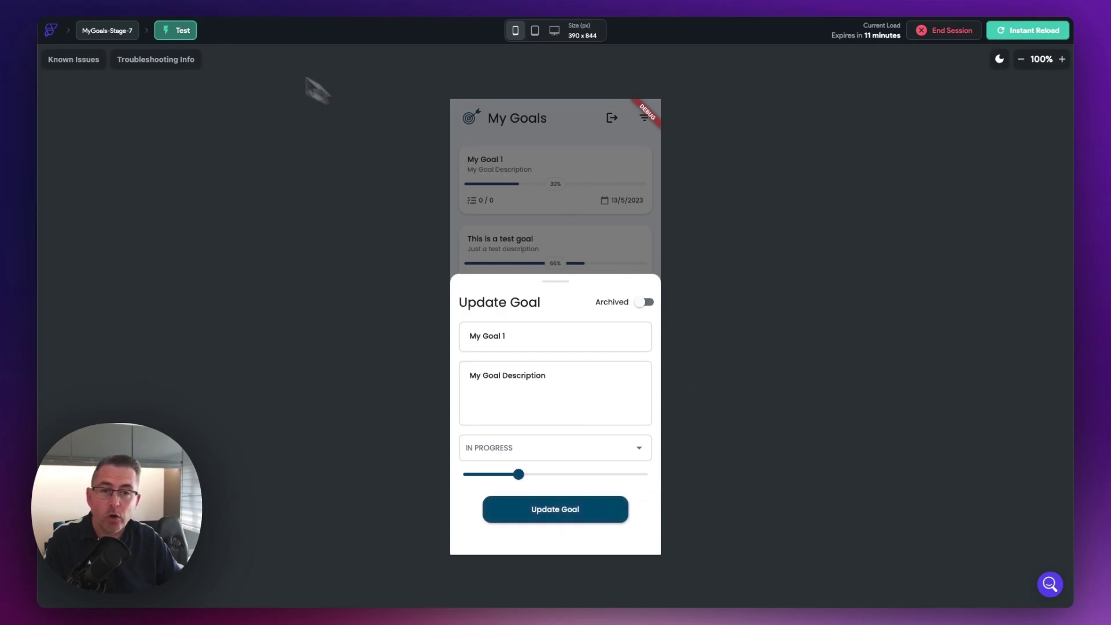
pyautogui.click(170, 3)
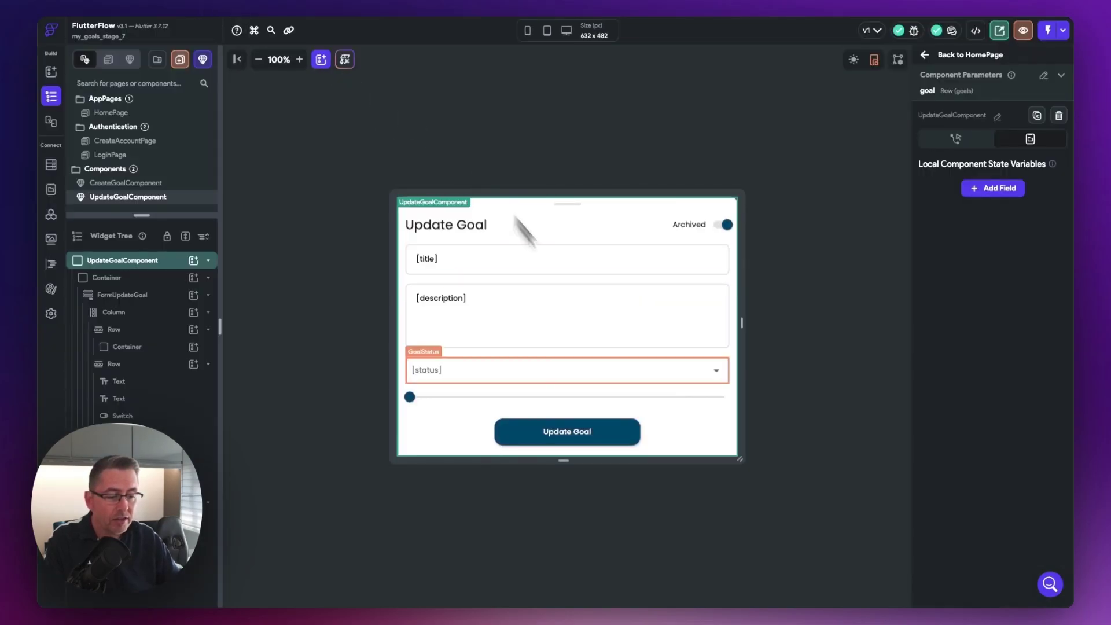
# Step: In the Update Goal button's Update Row action, set the archived field's value to the switchValue widget state
pyautogui.click(575, 443)
pyautogui.click(1048, 141)
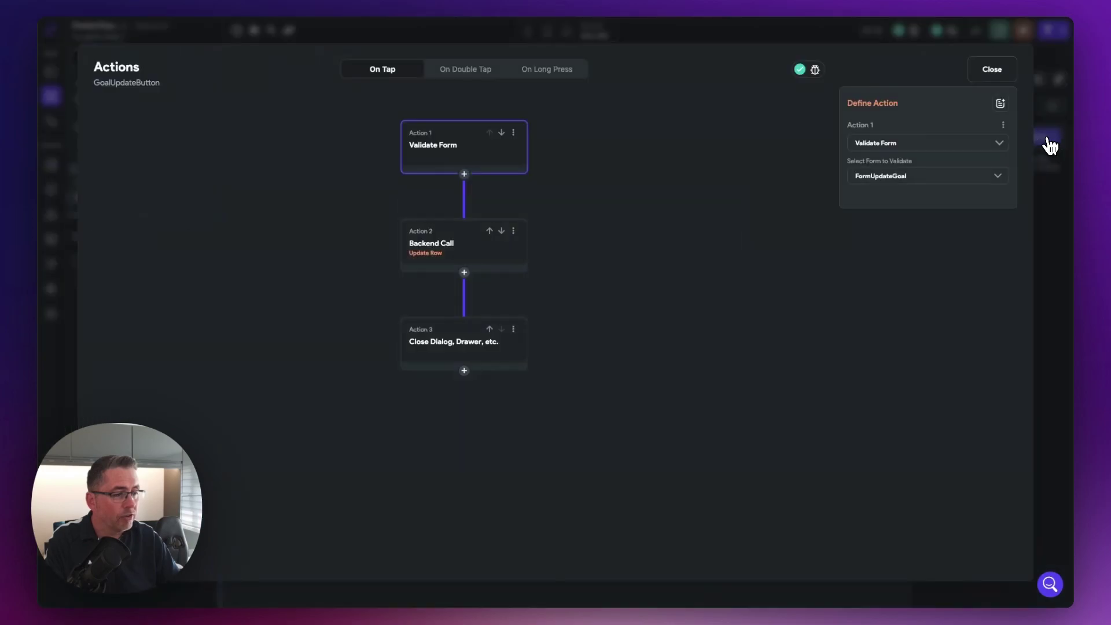
pyautogui.click(442, 252)
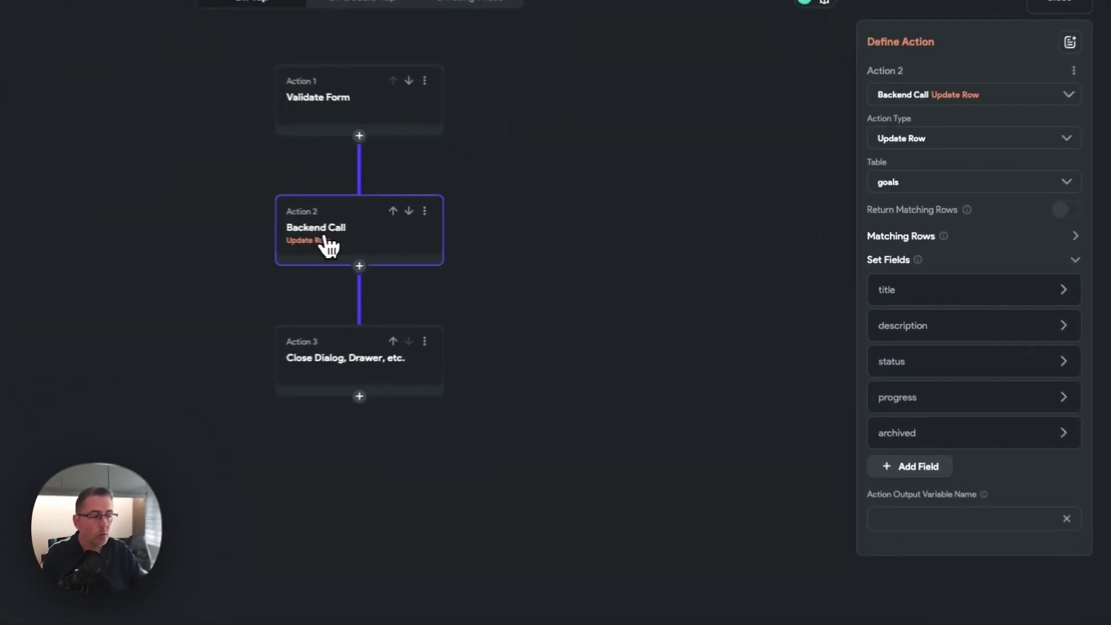
pyautogui.click(956, 447)
pyautogui.scroll(-1, 955, 492)
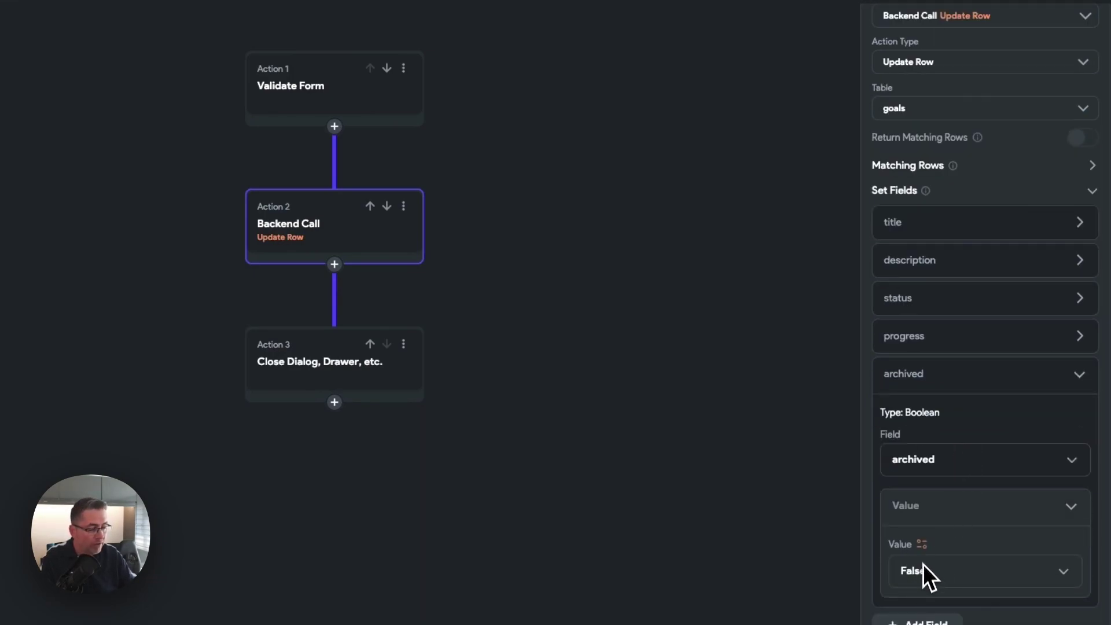
pyautogui.click(923, 545)
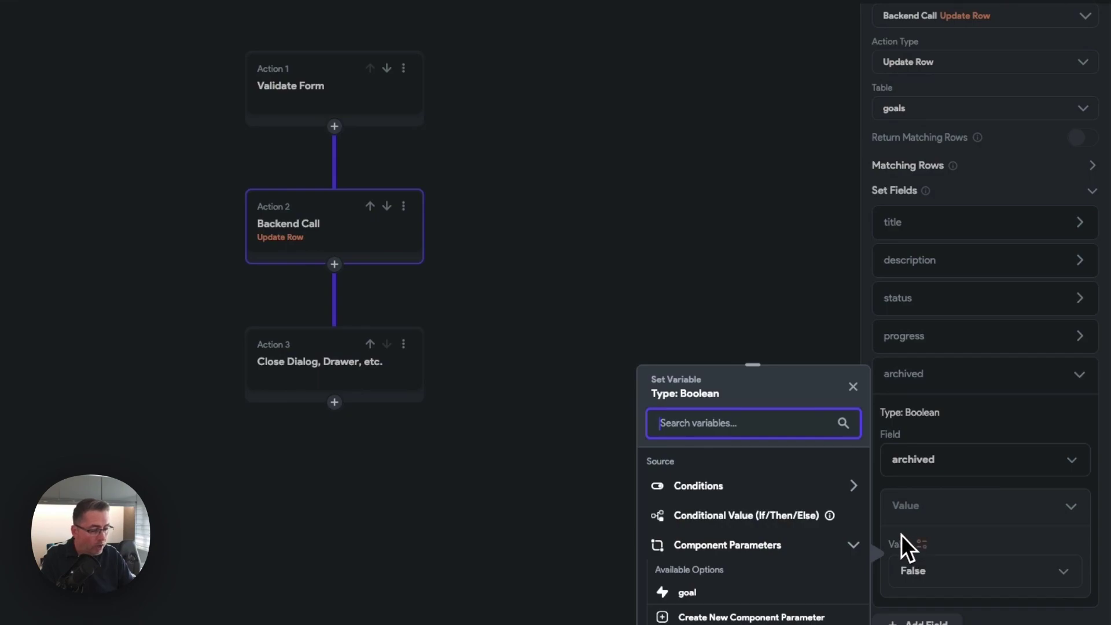
pyautogui.scroll(-3, 752, 555)
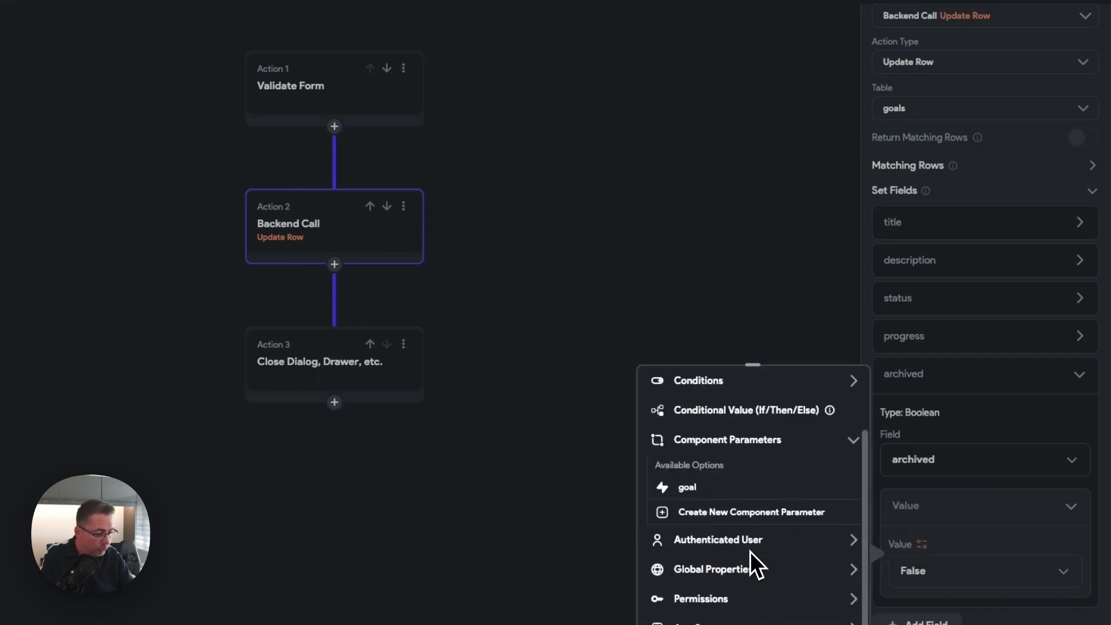
pyautogui.scroll(-3, 752, 521)
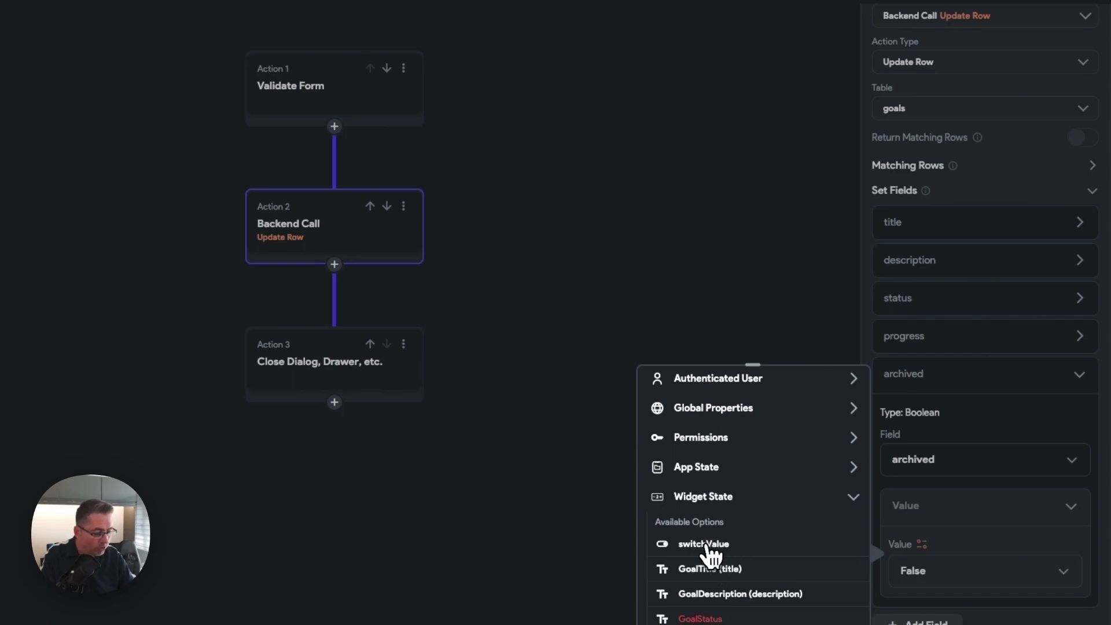
pyautogui.click(704, 547)
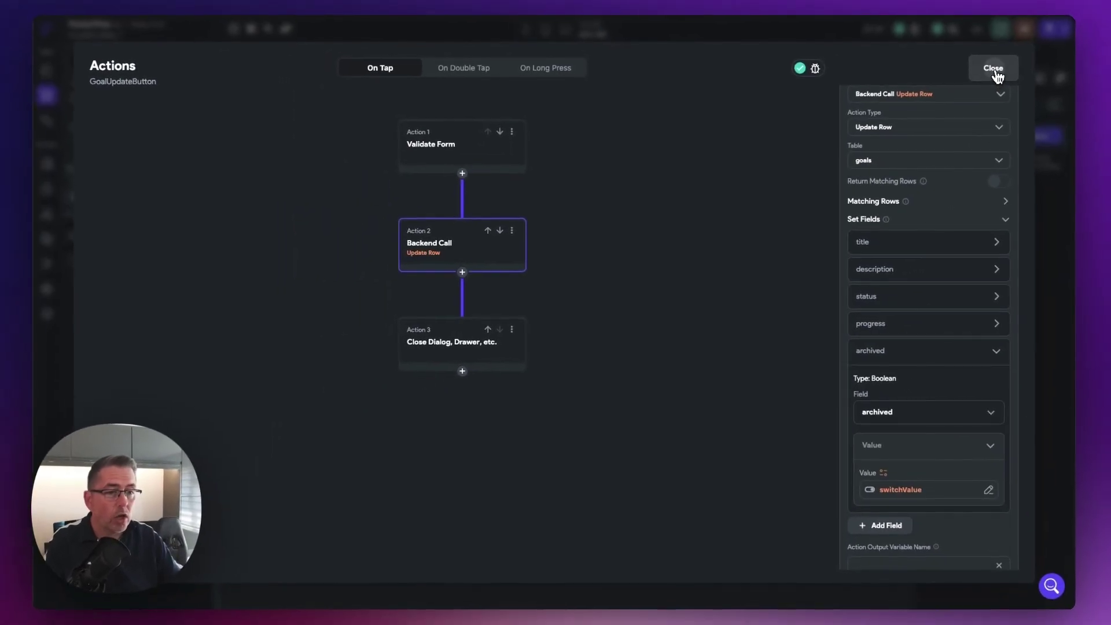
pyautogui.click(994, 70)
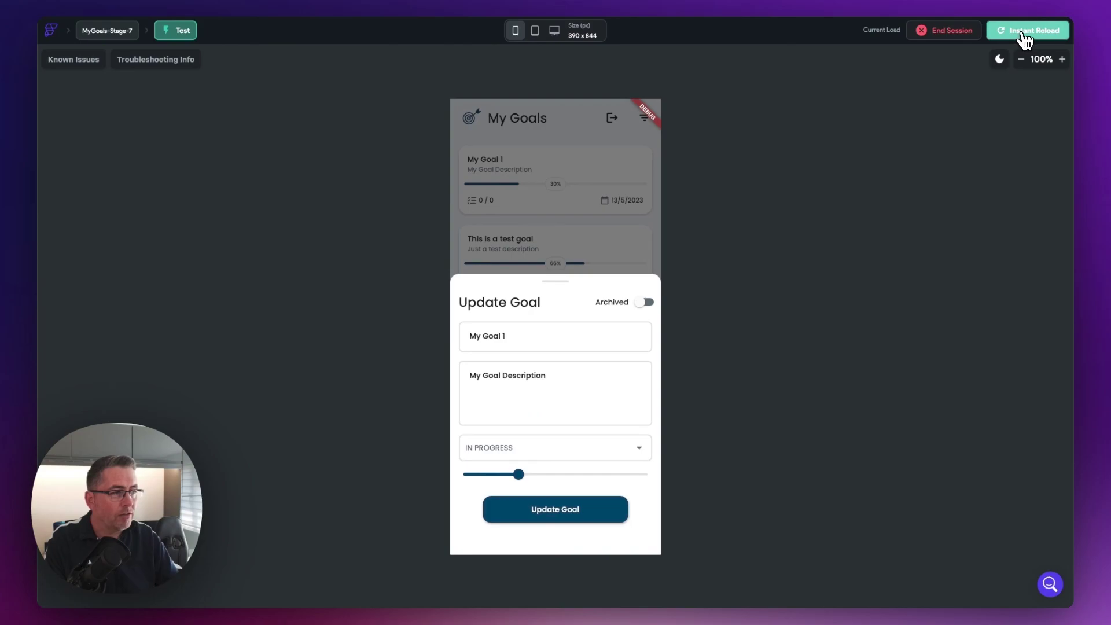
# Step: Reload the test app, turn on Archived for My Goal 1 and submit the goal update
pyautogui.click(1021, 31)
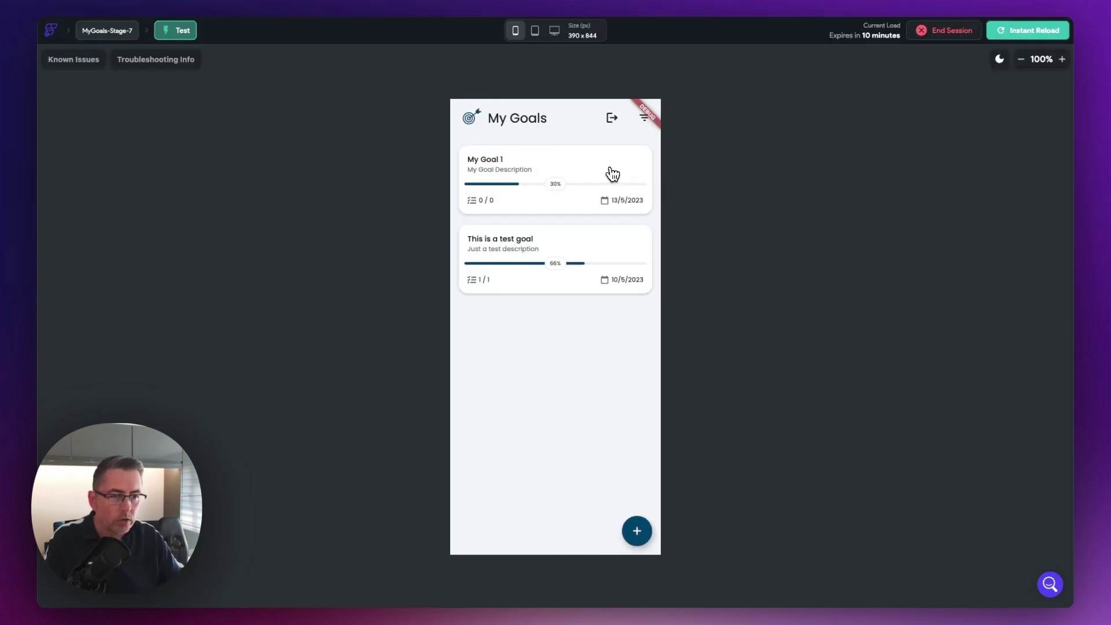
pyautogui.click(610, 168)
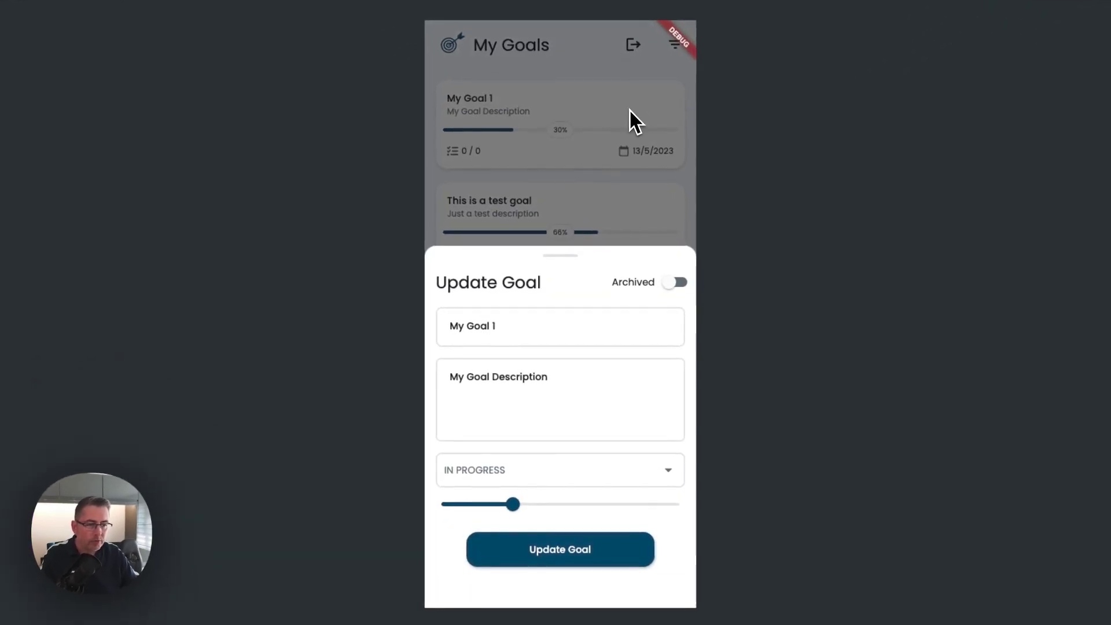
pyautogui.click(674, 283)
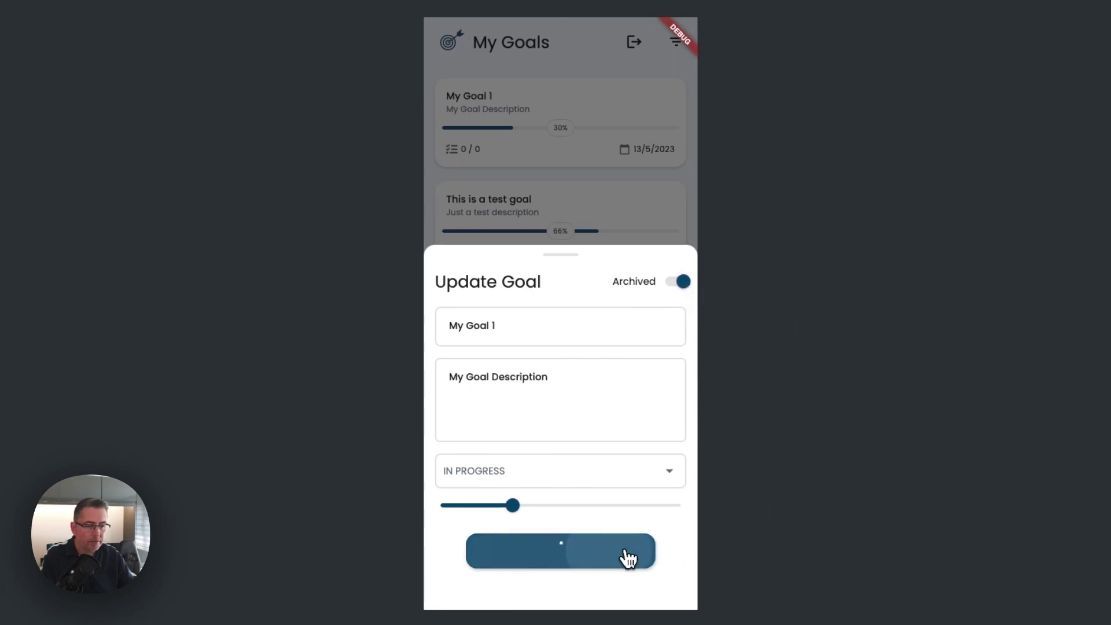
pyautogui.click(629, 556)
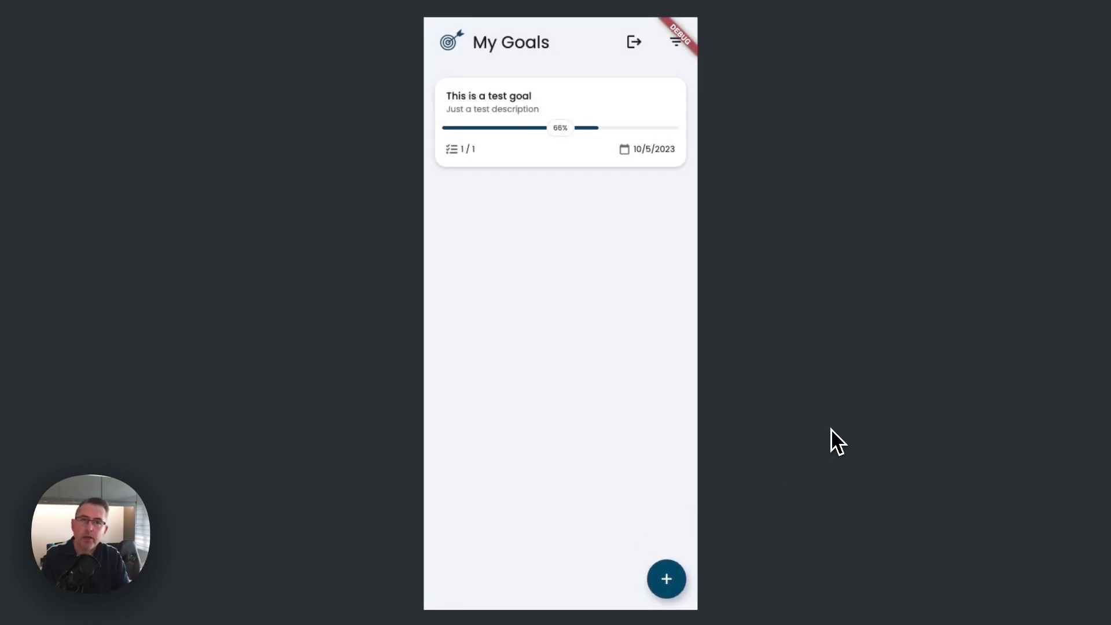